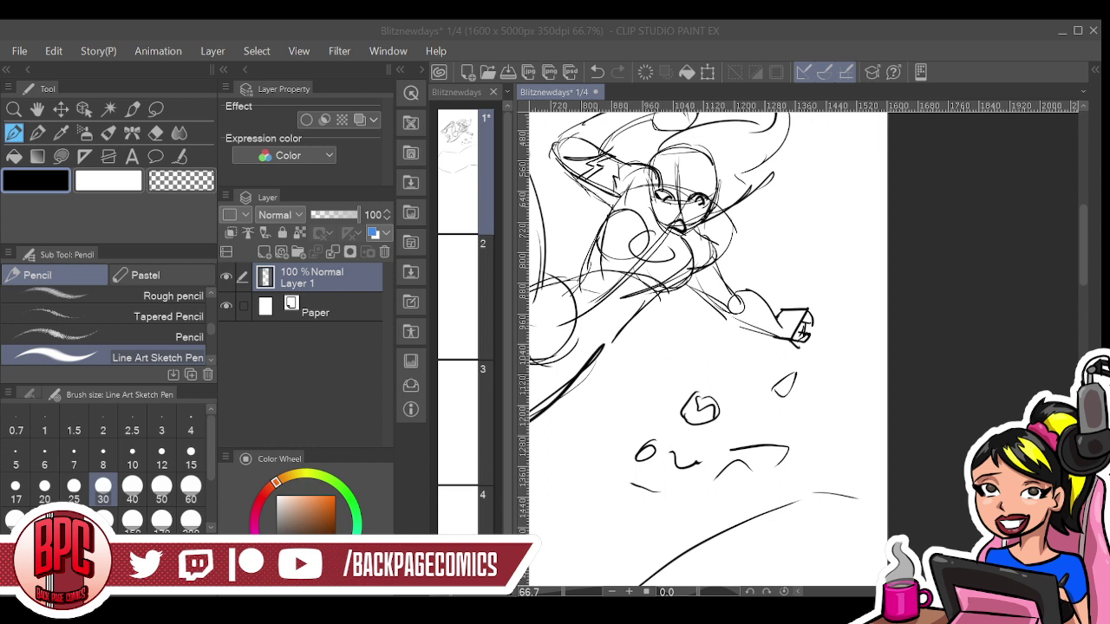
Erase the small loose debris shapes sketched between the flying figure and the terrain line below
{"action": "mouse_move", "coordinate": [666, 347]}
{"action": "left_mouse_down"}
{"action": "mouse_move", "coordinate": [697, 352]}
{"action": "mouse_move", "coordinate": [682, 347]}
{"action": "left_mouse_up"}
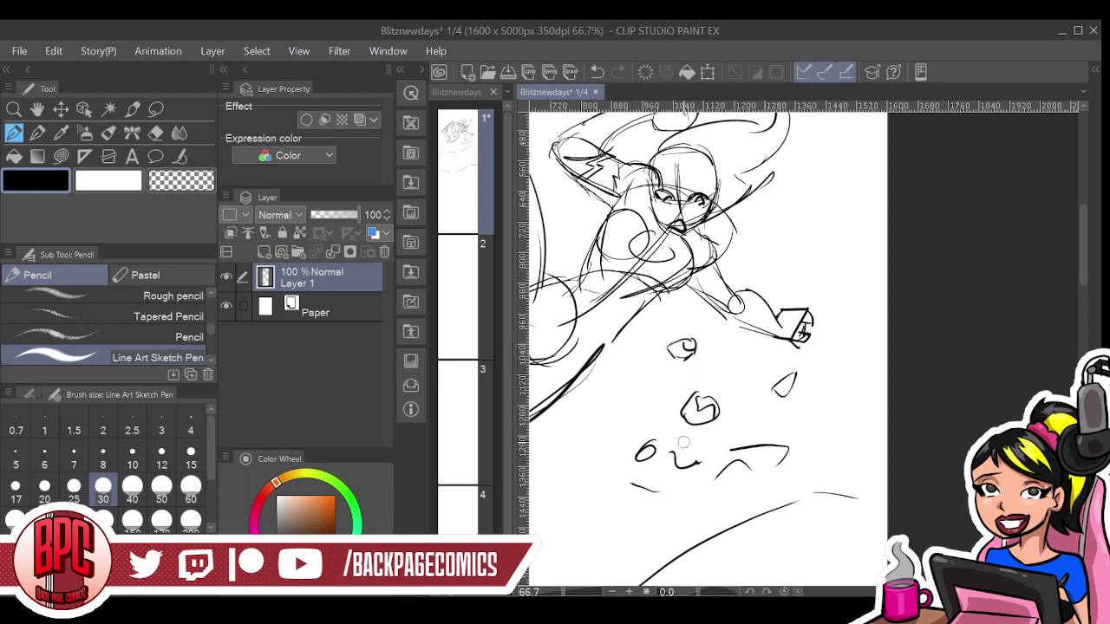
{"action": "mouse_move", "coordinate": [665, 329]}
{"action": "left_mouse_down"}
{"action": "mouse_move", "coordinate": [703, 342]}
{"action": "mouse_move", "coordinate": [694, 357]}
{"action": "mouse_move", "coordinate": [697, 347]}
{"action": "left_mouse_up"}
{"action": "mouse_move", "coordinate": [697, 346]}
{"action": "left_mouse_down"}
{"action": "mouse_move", "coordinate": [663, 334]}
{"action": "mouse_move", "coordinate": [664, 413]}
{"action": "mouse_move", "coordinate": [652, 436]}
{"action": "mouse_move", "coordinate": [762, 413]}
{"action": "mouse_move", "coordinate": [779, 437]}
{"action": "mouse_move", "coordinate": [814, 432]}
{"action": "mouse_move", "coordinate": [795, 450]}
{"action": "mouse_move", "coordinate": [825, 445]}
{"action": "mouse_move", "coordinate": [674, 442]}
{"action": "mouse_move", "coordinate": [711, 422]}
{"action": "mouse_move", "coordinate": [725, 449]}
{"action": "mouse_move", "coordinate": [712, 390]}
{"action": "mouse_move", "coordinate": [692, 418]}
{"action": "mouse_move", "coordinate": [715, 401]}
{"action": "mouse_move", "coordinate": [690, 410]}
{"action": "mouse_move", "coordinate": [772, 400]}
{"action": "mouse_move", "coordinate": [771, 386]}
{"action": "mouse_move", "coordinate": [684, 366]}
{"action": "left_mouse_up"}
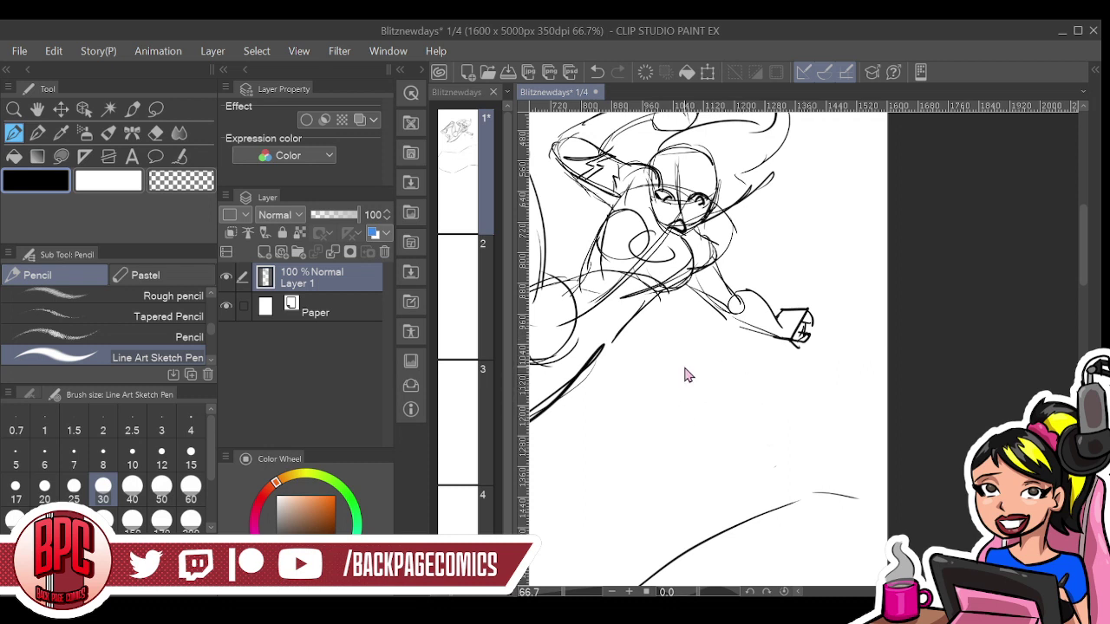
Draw heavier contours for the figure's lower bent leg, with a rounded knee and a zigzag boot cuff
{"action": "key", "text": "ctrl+0"}
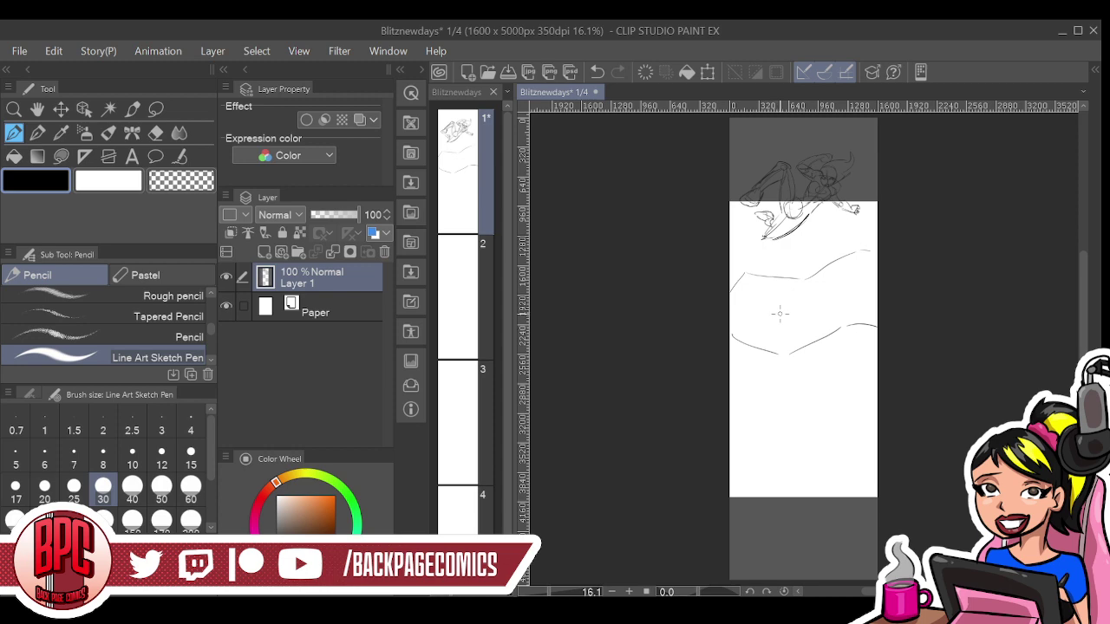
{"action": "left_click_drag", "start_coordinate": [795, 266], "coordinate": [766, 416]}
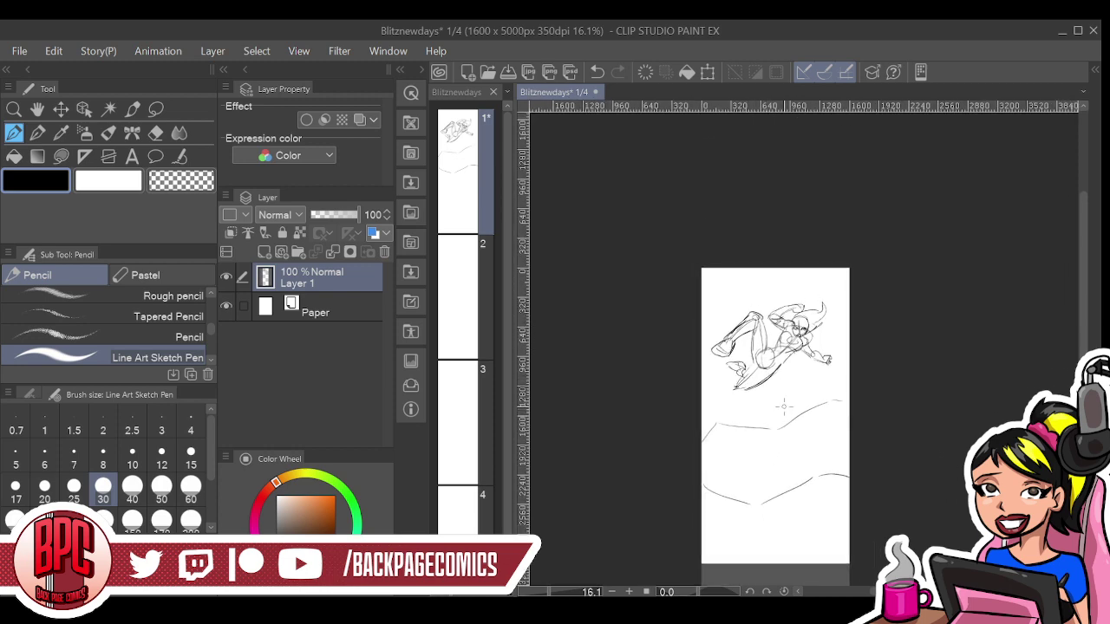
{"action": "scroll", "coordinate": [783, 407], "scroll_direction": "up", "scroll_amount": 4}
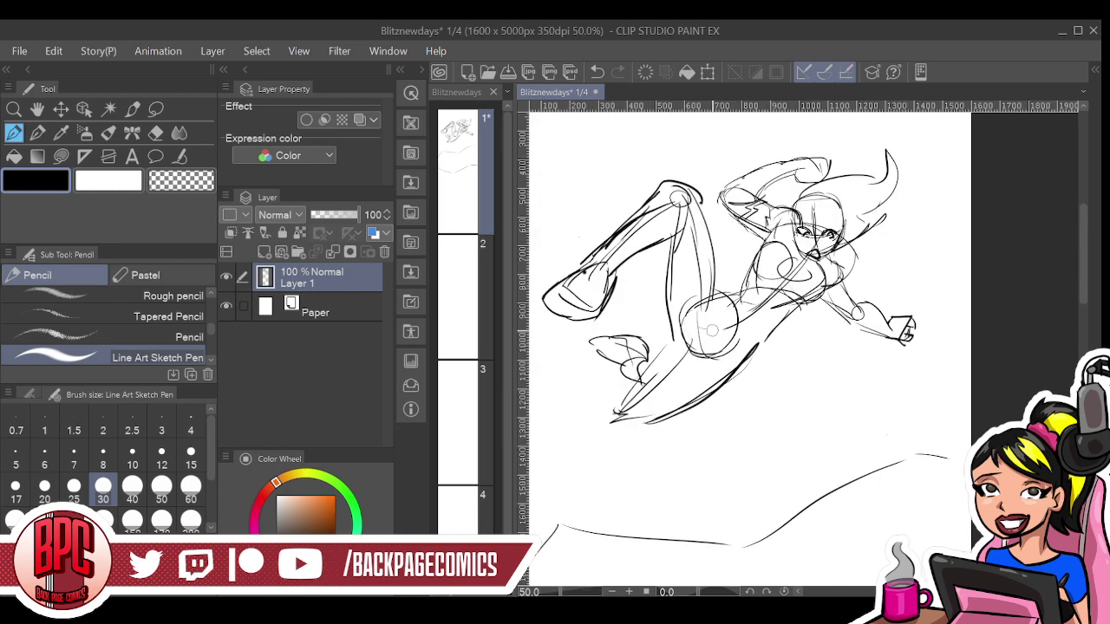
{"action": "scroll", "coordinate": [711, 330], "scroll_direction": "up", "scroll_amount": 1}
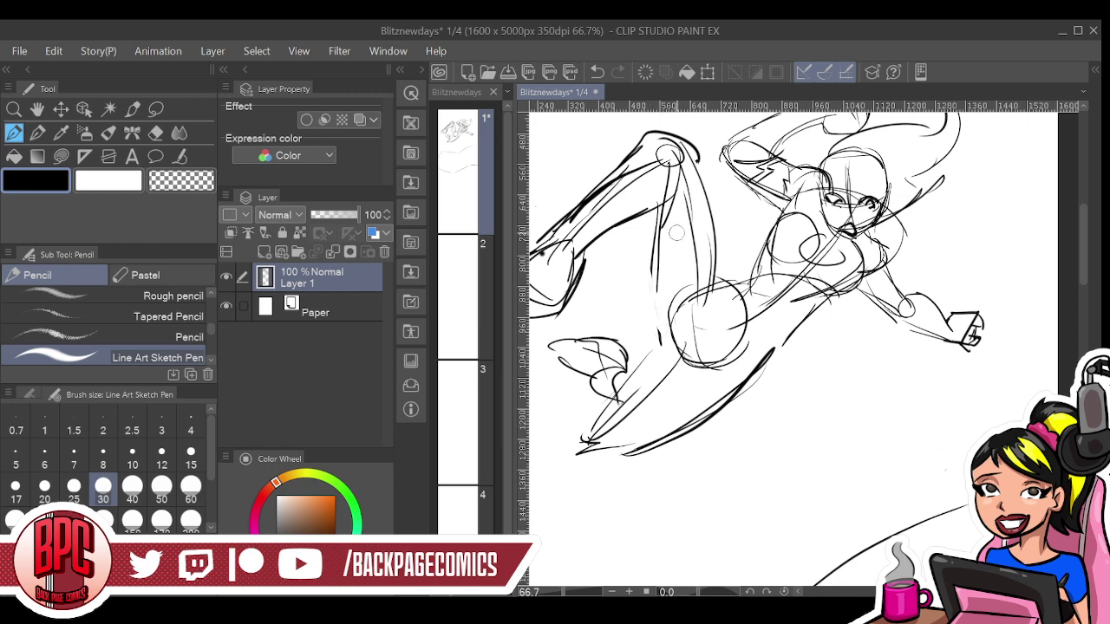
{"action": "left_click_drag", "start_coordinate": [658, 272], "coordinate": [650, 333]}
{"action": "mouse_move", "coordinate": [655, 301]}
{"action": "left_mouse_down"}
{"action": "mouse_move", "coordinate": [624, 396]}
{"action": "mouse_move", "coordinate": [652, 377]}
{"action": "mouse_move", "coordinate": [579, 438]}
{"action": "mouse_move", "coordinate": [559, 484]}
{"action": "mouse_move", "coordinate": [551, 471]}
{"action": "mouse_move", "coordinate": [559, 493]}
{"action": "mouse_move", "coordinate": [617, 486]}
{"action": "mouse_move", "coordinate": [606, 469]}
{"action": "mouse_move", "coordinate": [646, 465]}
{"action": "mouse_move", "coordinate": [700, 399]}
{"action": "mouse_move", "coordinate": [742, 383]}
{"action": "left_mouse_up"}
{"action": "mouse_move", "coordinate": [598, 423]}
{"action": "left_mouse_down"}
{"action": "mouse_move", "coordinate": [581, 473]}
{"action": "mouse_move", "coordinate": [592, 482]}
{"action": "mouse_move", "coordinate": [652, 466]}
{"action": "mouse_move", "coordinate": [724, 404]}
{"action": "left_mouse_up"}
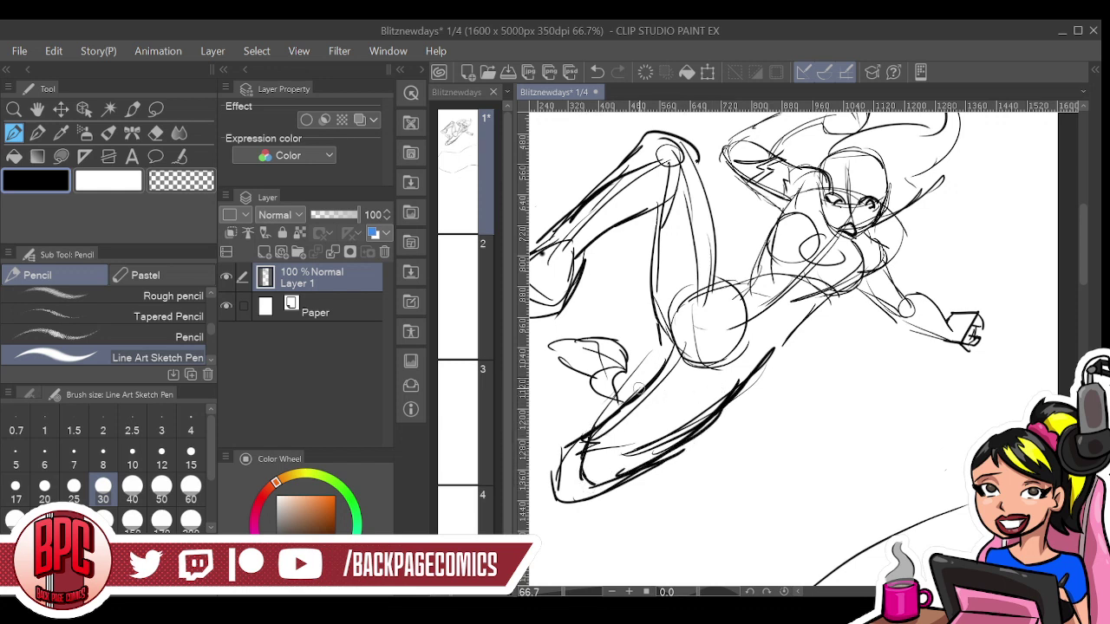
{"action": "mouse_move", "coordinate": [586, 442]}
{"action": "left_mouse_down"}
{"action": "mouse_move", "coordinate": [648, 321]}
{"action": "mouse_move", "coordinate": [633, 364]}
{"action": "mouse_move", "coordinate": [657, 331]}
{"action": "mouse_move", "coordinate": [639, 377]}
{"action": "mouse_move", "coordinate": [737, 395]}
{"action": "mouse_move", "coordinate": [685, 408]}
{"action": "mouse_move", "coordinate": [741, 398]}
{"action": "mouse_move", "coordinate": [694, 423]}
{"action": "mouse_move", "coordinate": [730, 411]}
{"action": "left_mouse_up"}
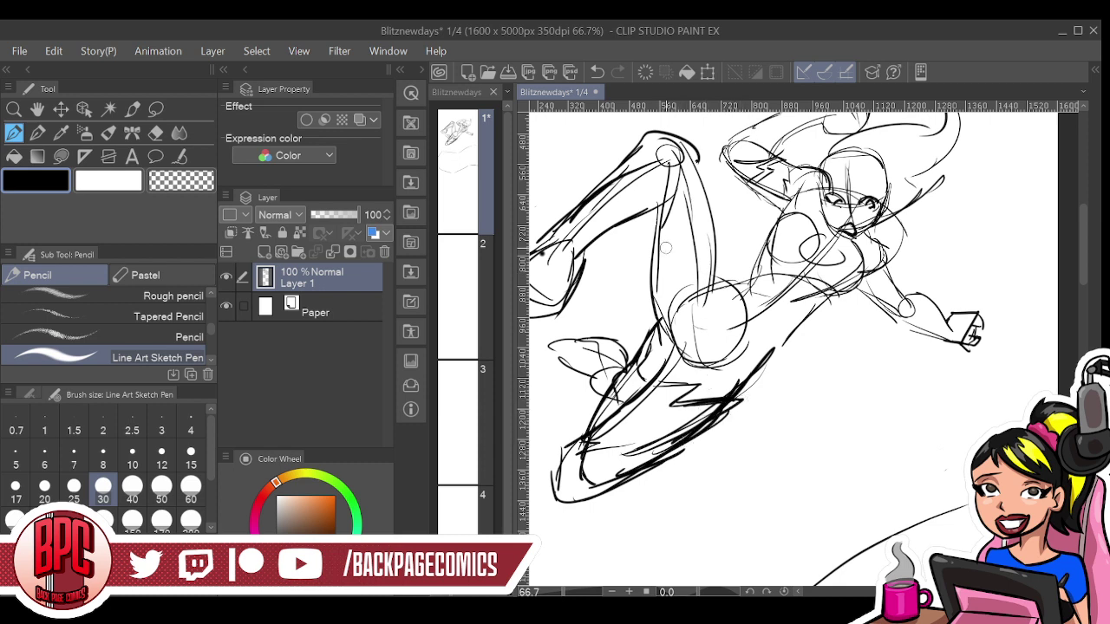
Add a zigzag boot cuff across the raised leg's thigh and darken the outline around its knee
{"action": "mouse_move", "coordinate": [647, 215]}
{"action": "left_mouse_down"}
{"action": "mouse_move", "coordinate": [678, 166]}
{"action": "mouse_move", "coordinate": [637, 217]}
{"action": "mouse_move", "coordinate": [649, 275]}
{"action": "left_mouse_up"}
{"action": "mouse_move", "coordinate": [649, 238]}
{"action": "left_mouse_down"}
{"action": "mouse_move", "coordinate": [653, 265]}
{"action": "mouse_move", "coordinate": [687, 227]}
{"action": "mouse_move", "coordinate": [678, 256]}
{"action": "mouse_move", "coordinate": [700, 234]}
{"action": "mouse_move", "coordinate": [646, 272]}
{"action": "left_mouse_up"}
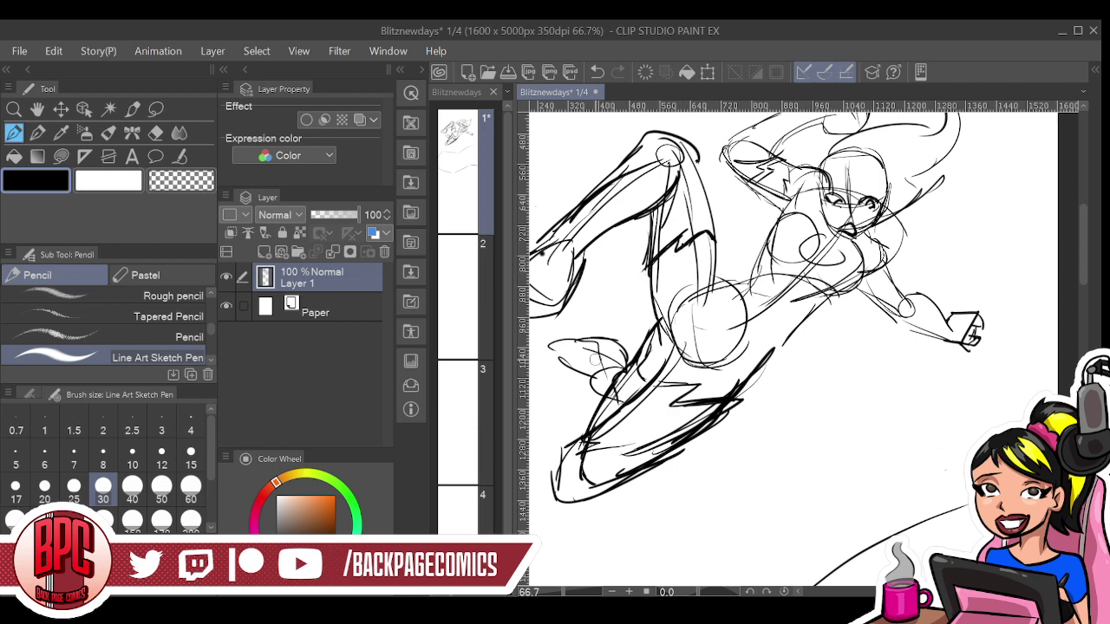
{"action": "mouse_move", "coordinate": [618, 177]}
{"action": "left_mouse_down"}
{"action": "mouse_move", "coordinate": [676, 137]}
{"action": "mouse_move", "coordinate": [709, 218]}
{"action": "left_mouse_up"}
{"action": "left_click_drag", "start_coordinate": [685, 147], "coordinate": [711, 224]}
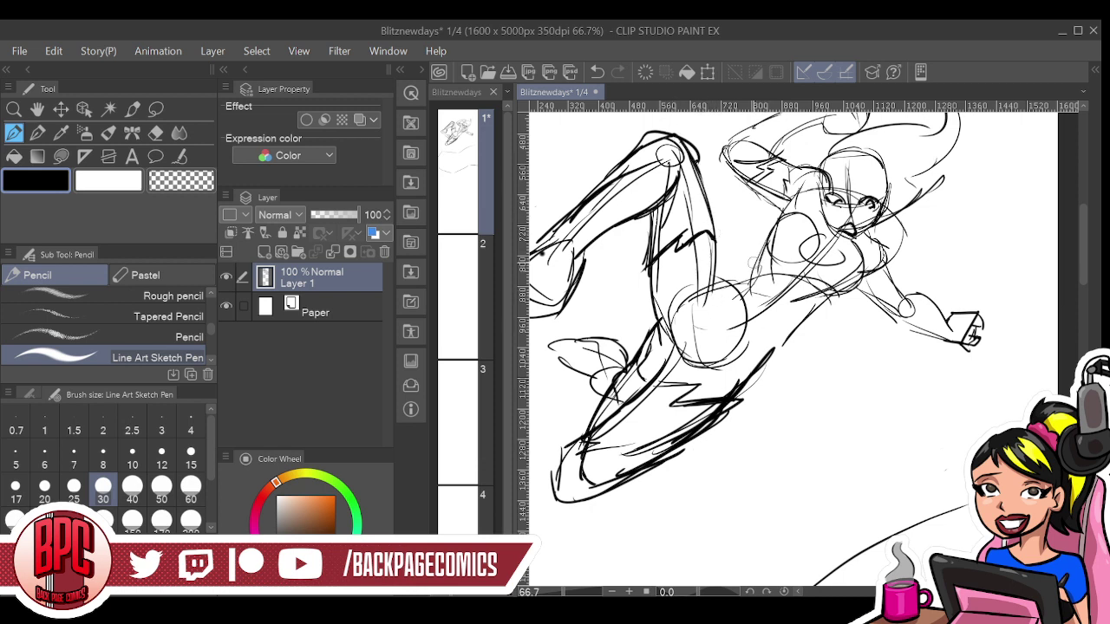
Darken the figure's waist and torso outlines and sketch the costume edge at the hip
{"action": "left_click_drag", "start_coordinate": [752, 282], "coordinate": [708, 303]}
{"action": "mouse_move", "coordinate": [753, 366]}
{"action": "left_mouse_down"}
{"action": "mouse_move", "coordinate": [824, 300]}
{"action": "mouse_move", "coordinate": [855, 291]}
{"action": "mouse_move", "coordinate": [863, 271]}
{"action": "left_mouse_up"}
{"action": "left_click_drag", "start_coordinate": [815, 307], "coordinate": [853, 279]}
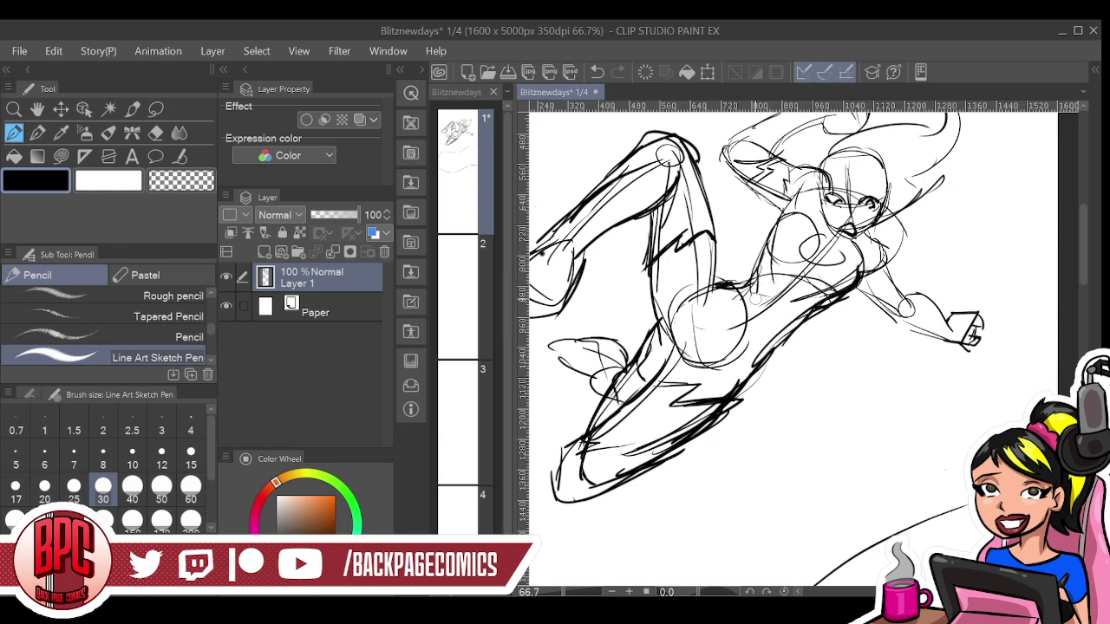
{"action": "mouse_move", "coordinate": [736, 306]}
{"action": "left_mouse_down"}
{"action": "mouse_move", "coordinate": [719, 356]}
{"action": "mouse_move", "coordinate": [748, 332]}
{"action": "mouse_move", "coordinate": [806, 313]}
{"action": "left_mouse_up"}
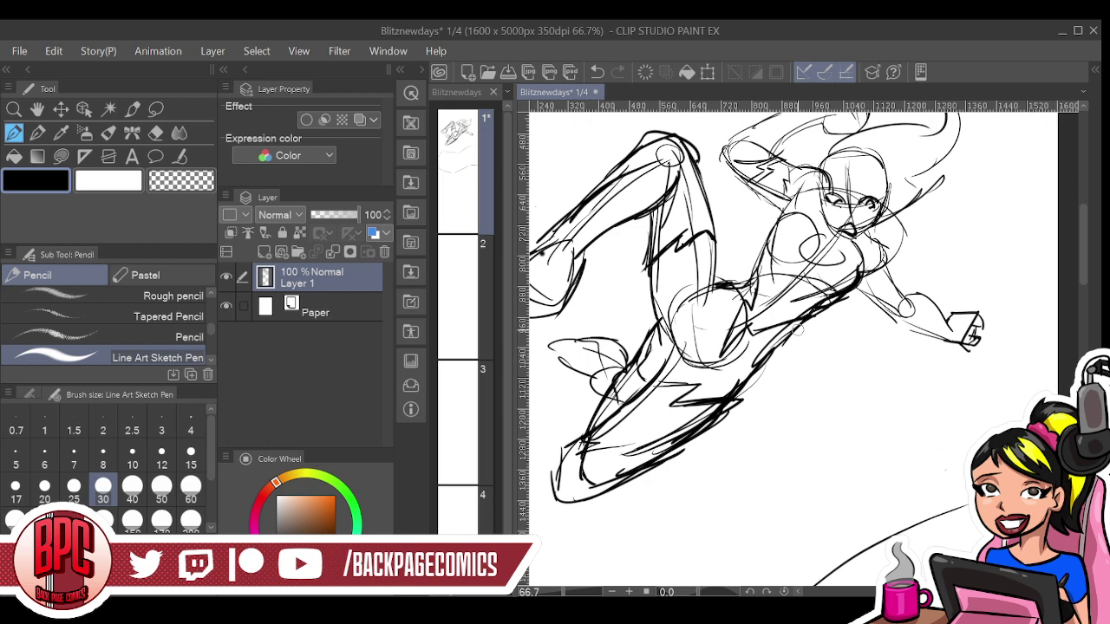
Strengthen the chest contour and outline the outstretched arm and its fist with heavier strokes
{"action": "mouse_move", "coordinate": [783, 232]}
{"action": "left_mouse_down"}
{"action": "mouse_move", "coordinate": [767, 222]}
{"action": "mouse_move", "coordinate": [770, 260]}
{"action": "mouse_move", "coordinate": [767, 216]}
{"action": "mouse_move", "coordinate": [770, 264]}
{"action": "mouse_move", "coordinate": [822, 296]}
{"action": "mouse_move", "coordinate": [893, 269]}
{"action": "mouse_move", "coordinate": [895, 288]}
{"action": "left_mouse_up"}
{"action": "mouse_move", "coordinate": [874, 242]}
{"action": "left_mouse_down"}
{"action": "mouse_move", "coordinate": [907, 303]}
{"action": "mouse_move", "coordinate": [902, 326]}
{"action": "mouse_move", "coordinate": [963, 352]}
{"action": "left_mouse_up"}
{"action": "mouse_move", "coordinate": [919, 293]}
{"action": "left_mouse_down"}
{"action": "mouse_move", "coordinate": [947, 325]}
{"action": "mouse_move", "coordinate": [978, 314]}
{"action": "mouse_move", "coordinate": [989, 351]}
{"action": "mouse_move", "coordinate": [952, 351]}
{"action": "left_mouse_up"}
{"action": "mouse_move", "coordinate": [890, 293]}
{"action": "left_mouse_down"}
{"action": "mouse_move", "coordinate": [900, 303]}
{"action": "mouse_move", "coordinate": [877, 280]}
{"action": "mouse_move", "coordinate": [886, 290]}
{"action": "mouse_move", "coordinate": [867, 291]}
{"action": "mouse_move", "coordinate": [908, 345]}
{"action": "left_mouse_up"}
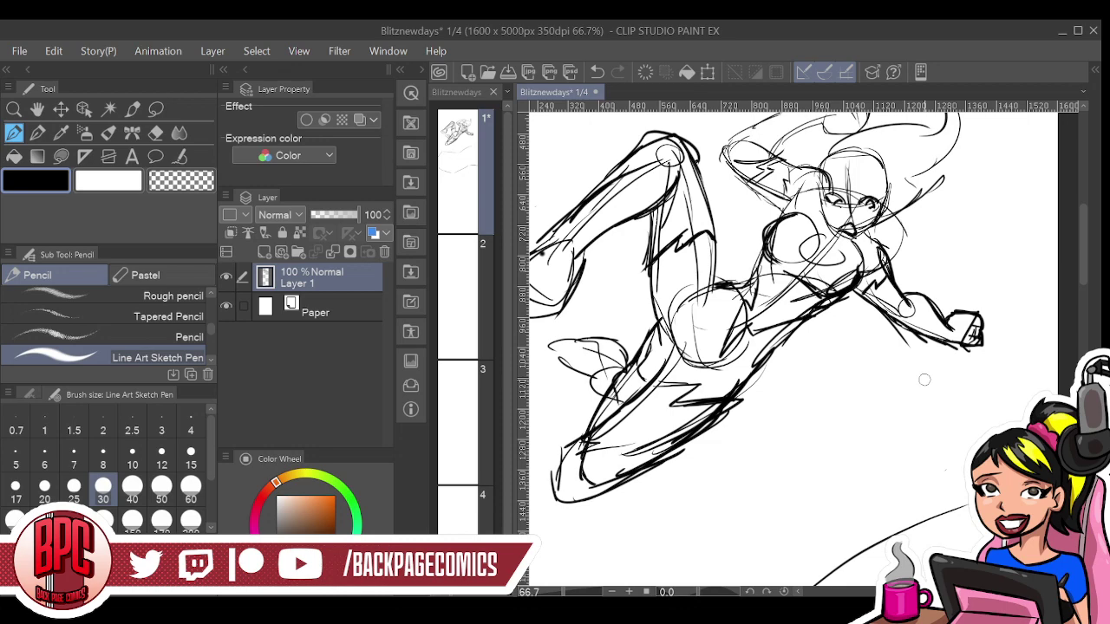
Retrace the upper terrain line below the figure with heavier strokes across the page width
{"action": "mouse_move", "coordinate": [716, 456]}
{"action": "left_mouse_down"}
{"action": "mouse_move", "coordinate": [716, 465]}
{"action": "mouse_move", "coordinate": [785, 265]}
{"action": "left_mouse_up"}
{"action": "left_click_drag", "start_coordinate": [731, 364], "coordinate": [853, 248]}
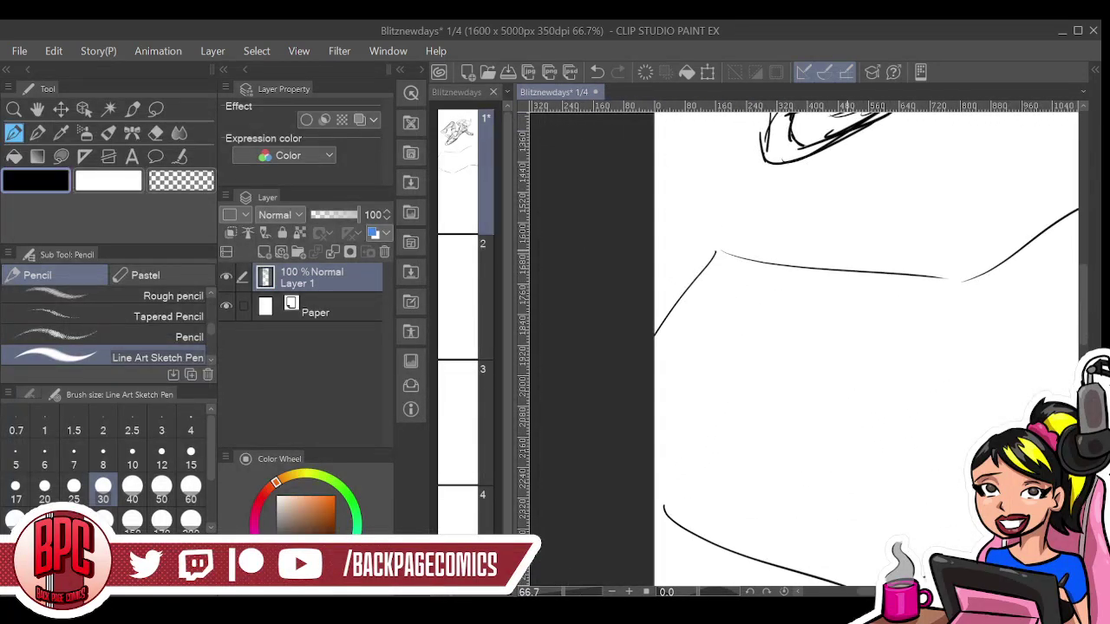
{"action": "left_click_drag", "start_coordinate": [661, 323], "coordinate": [716, 252]}
{"action": "mouse_move", "coordinate": [707, 254]}
{"action": "left_mouse_down"}
{"action": "mouse_move", "coordinate": [754, 257]}
{"action": "mouse_move", "coordinate": [938, 276]}
{"action": "left_mouse_up"}
{"action": "left_click_drag", "start_coordinate": [821, 272], "coordinate": [973, 265]}
{"action": "left_click_drag", "start_coordinate": [897, 315], "coordinate": [650, 411]}
{"action": "left_click_drag", "start_coordinate": [699, 382], "coordinate": [878, 279]}
{"action": "mouse_move", "coordinate": [763, 352]}
{"action": "left_mouse_down"}
{"action": "mouse_move", "coordinate": [921, 257]}
{"action": "mouse_move", "coordinate": [1038, 270]}
{"action": "left_mouse_up"}
{"action": "left_click_drag", "start_coordinate": [916, 256], "coordinate": [1011, 264]}
Retrace the lower terrain line with heavier strokes and sketch a small rounded shape under its crest
{"action": "mouse_move", "coordinate": [745, 393]}
{"action": "left_mouse_down"}
{"action": "mouse_move", "coordinate": [857, 290]}
{"action": "mouse_move", "coordinate": [949, 175]}
{"action": "left_mouse_up"}
{"action": "mouse_move", "coordinate": [600, 424]}
{"action": "left_mouse_down"}
{"action": "mouse_move", "coordinate": [622, 402]}
{"action": "mouse_move", "coordinate": [846, 456]}
{"action": "left_mouse_up"}
{"action": "mouse_move", "coordinate": [642, 418]}
{"action": "left_mouse_down"}
{"action": "mouse_move", "coordinate": [842, 453]}
{"action": "mouse_move", "coordinate": [752, 434]}
{"action": "mouse_move", "coordinate": [924, 438]}
{"action": "mouse_move", "coordinate": [1049, 363]}
{"action": "mouse_move", "coordinate": [650, 484]}
{"action": "mouse_move", "coordinate": [704, 474]}
{"action": "mouse_move", "coordinate": [839, 398]}
{"action": "mouse_move", "coordinate": [940, 411]}
{"action": "left_mouse_up"}
{"action": "mouse_move", "coordinate": [841, 425]}
{"action": "left_mouse_down"}
{"action": "mouse_move", "coordinate": [811, 450]}
{"action": "mouse_move", "coordinate": [816, 465]}
{"action": "mouse_move", "coordinate": [845, 466]}
{"action": "mouse_move", "coordinate": [862, 448]}
{"action": "mouse_move", "coordinate": [837, 424]}
{"action": "left_mouse_up"}
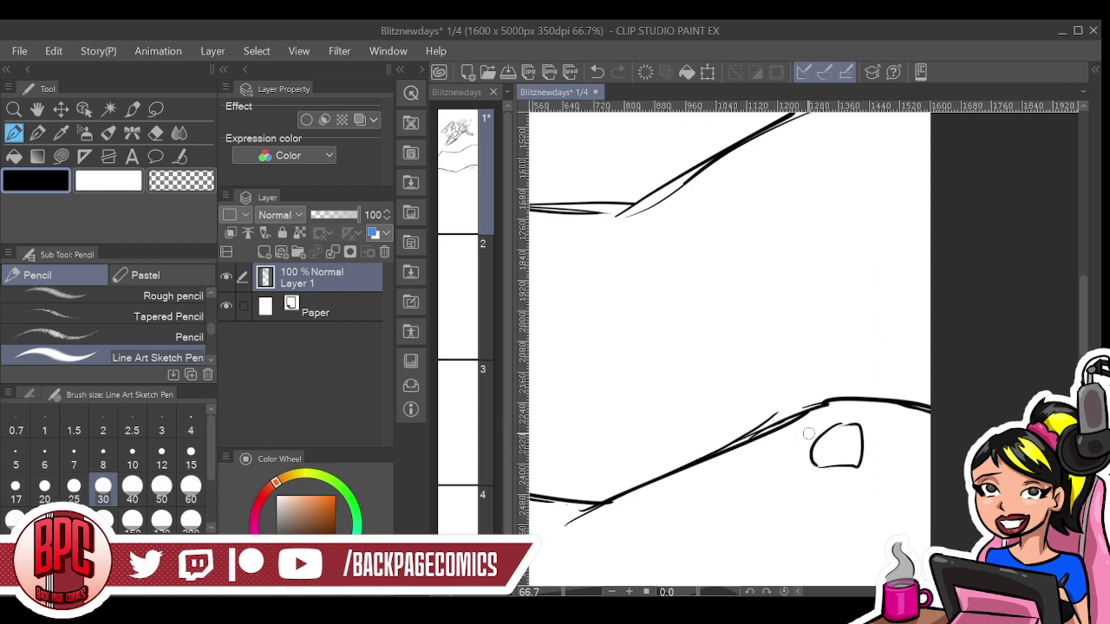
Cut a notch into the lower terrain line's slope, erase the old line there and sketch an angular ledge above it
{"action": "mouse_move", "coordinate": [693, 467]}
{"action": "left_mouse_down"}
{"action": "mouse_move", "coordinate": [732, 479]}
{"action": "mouse_move", "coordinate": [811, 408]}
{"action": "left_mouse_up"}
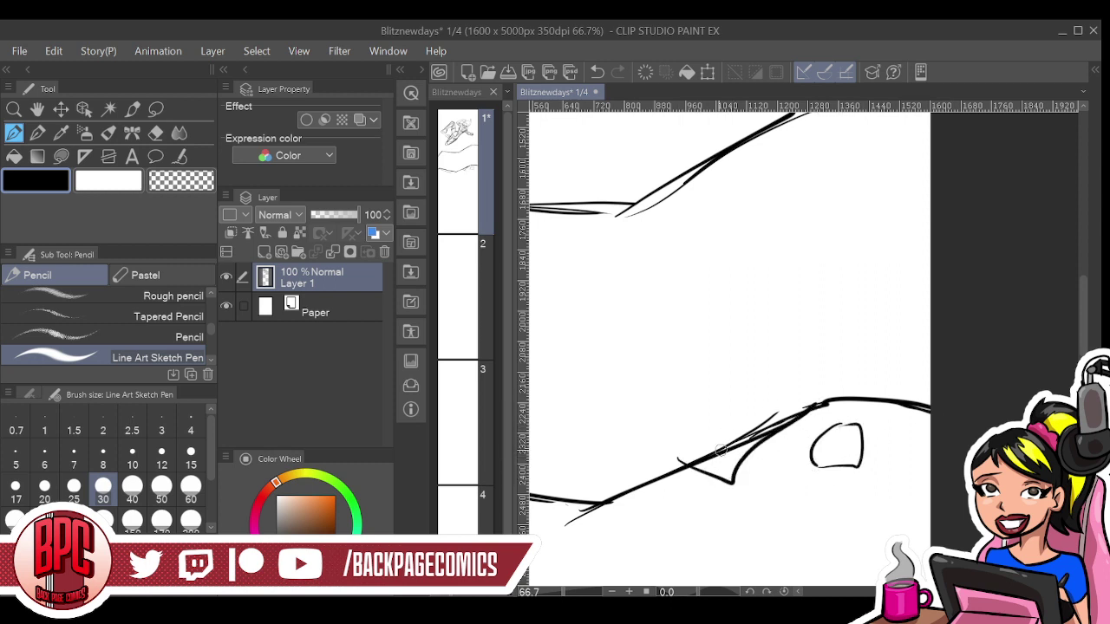
{"action": "mouse_move", "coordinate": [741, 434]}
{"action": "left_mouse_down"}
{"action": "mouse_move", "coordinate": [806, 402]}
{"action": "mouse_move", "coordinate": [710, 458]}
{"action": "left_mouse_up"}
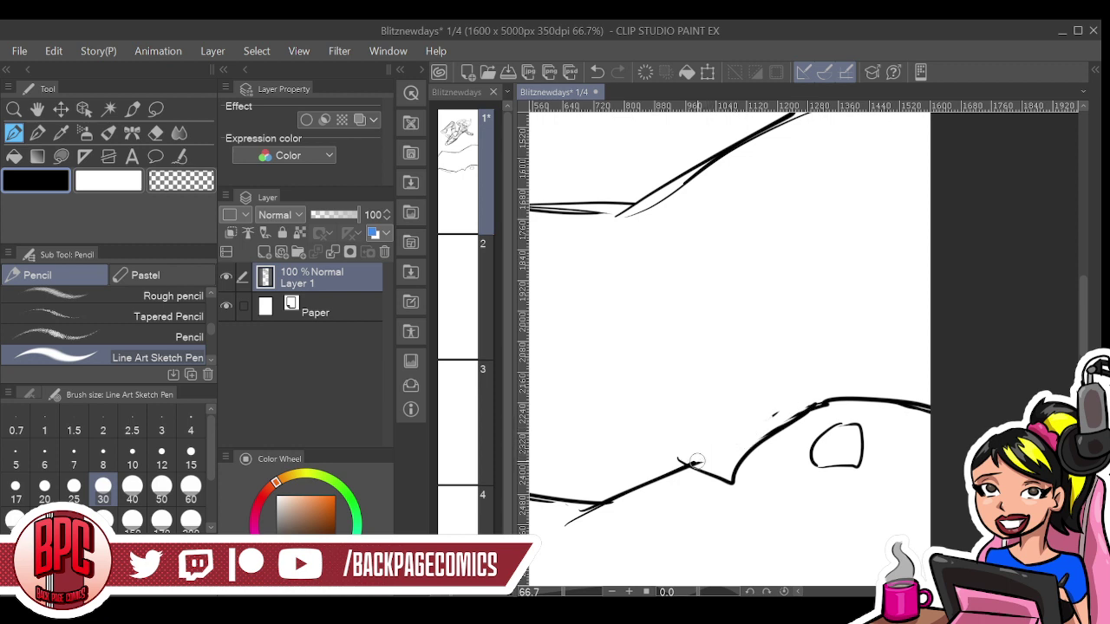
{"action": "mouse_move", "coordinate": [770, 417]}
{"action": "left_mouse_down"}
{"action": "mouse_move", "coordinate": [751, 424]}
{"action": "mouse_move", "coordinate": [756, 432]}
{"action": "left_mouse_up"}
{"action": "mouse_move", "coordinate": [697, 452]}
{"action": "left_mouse_down"}
{"action": "mouse_move", "coordinate": [714, 460]}
{"action": "mouse_move", "coordinate": [785, 407]}
{"action": "mouse_move", "coordinate": [693, 433]}
{"action": "mouse_move", "coordinate": [700, 452]}
{"action": "left_mouse_up"}
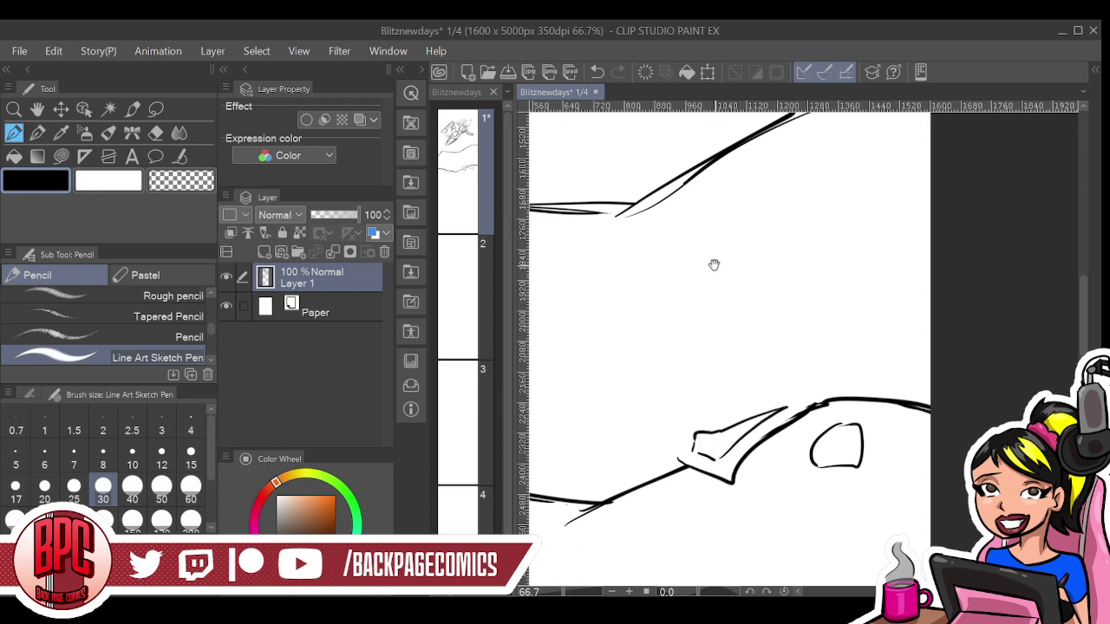
Reshape the right part of the upper terrain line into two peaks with an inner wedge, and sharpen its left corner
{"action": "left_click_drag", "start_coordinate": [713, 265], "coordinate": [682, 528]}
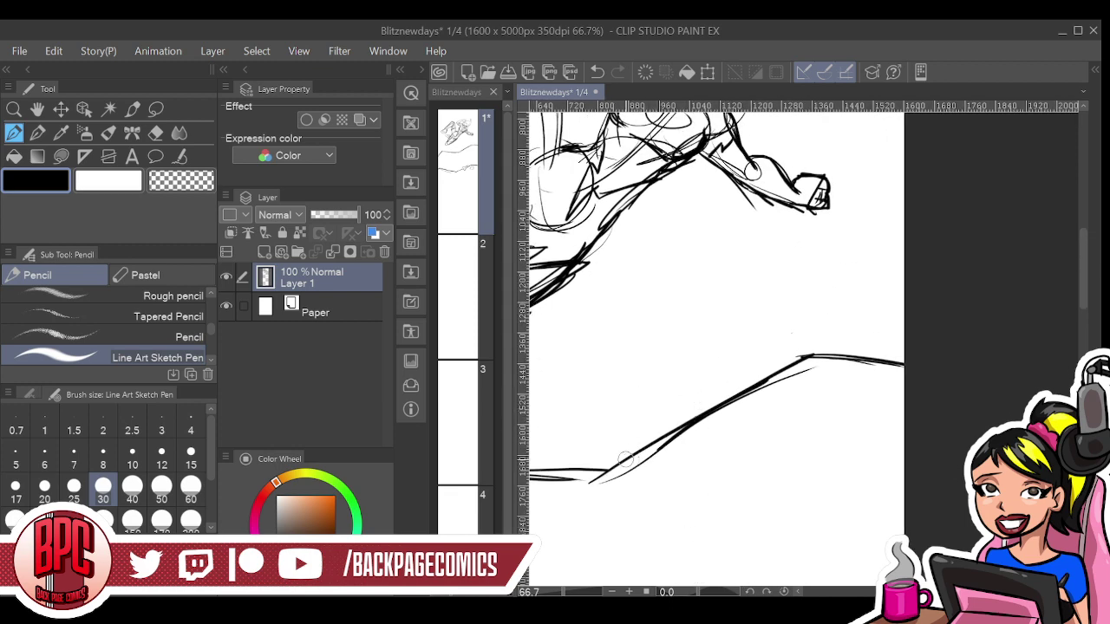
{"action": "mouse_move", "coordinate": [607, 475]}
{"action": "left_mouse_down"}
{"action": "mouse_move", "coordinate": [710, 347]}
{"action": "mouse_move", "coordinate": [780, 345]}
{"action": "mouse_move", "coordinate": [811, 324]}
{"action": "mouse_move", "coordinate": [926, 374]}
{"action": "left_mouse_up"}
{"action": "mouse_move", "coordinate": [646, 455]}
{"action": "left_mouse_down"}
{"action": "mouse_move", "coordinate": [707, 392]}
{"action": "mouse_move", "coordinate": [763, 381]}
{"action": "mouse_move", "coordinate": [798, 355]}
{"action": "mouse_move", "coordinate": [885, 363]}
{"action": "left_mouse_up"}
{"action": "mouse_move", "coordinate": [645, 434]}
{"action": "left_mouse_down"}
{"action": "mouse_move", "coordinate": [655, 431]}
{"action": "mouse_move", "coordinate": [638, 473]}
{"action": "mouse_move", "coordinate": [622, 480]}
{"action": "mouse_move", "coordinate": [659, 503]}
{"action": "left_mouse_up"}
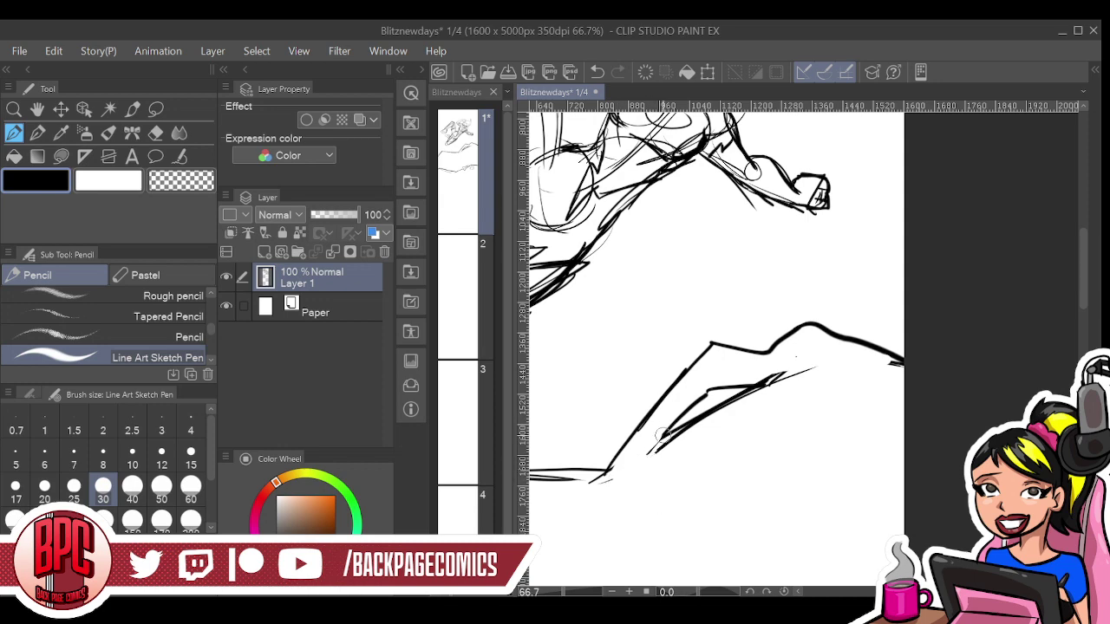
{"action": "left_click_drag", "start_coordinate": [657, 441], "coordinate": [979, 361]}
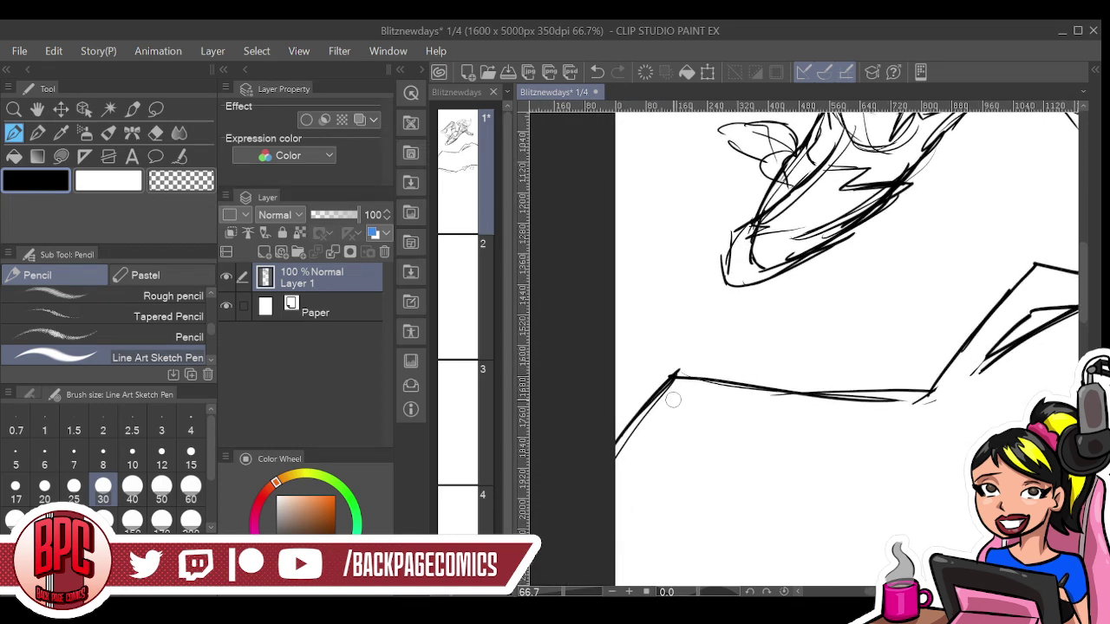
{"action": "mouse_move", "coordinate": [669, 382]}
{"action": "left_mouse_down"}
{"action": "mouse_move", "coordinate": [616, 404]}
{"action": "mouse_move", "coordinate": [676, 373]}
{"action": "left_mouse_up"}
Sketch spiky ends on the flowing hair, and add a headband and darker features to the face
{"action": "left_click_drag", "start_coordinate": [812, 321], "coordinate": [677, 518]}
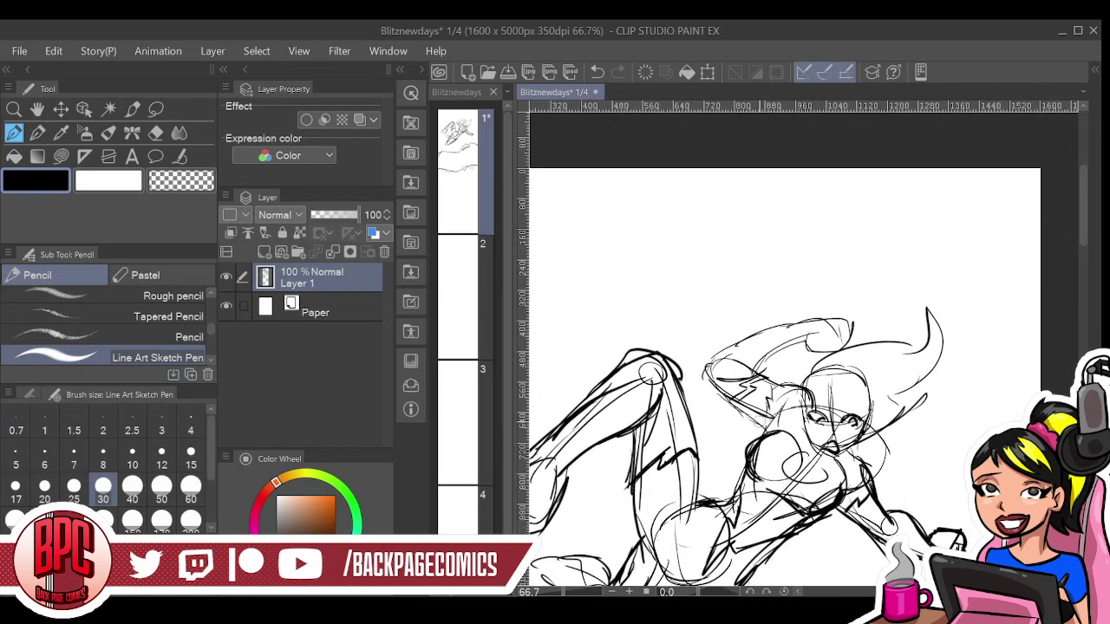
{"action": "mouse_move", "coordinate": [815, 390]}
{"action": "left_mouse_down"}
{"action": "mouse_move", "coordinate": [803, 351]}
{"action": "mouse_move", "coordinate": [913, 308]}
{"action": "left_mouse_up"}
{"action": "mouse_move", "coordinate": [926, 312]}
{"action": "left_mouse_down"}
{"action": "mouse_move", "coordinate": [930, 357]}
{"action": "mouse_move", "coordinate": [905, 388]}
{"action": "mouse_move", "coordinate": [916, 385]}
{"action": "mouse_move", "coordinate": [803, 398]}
{"action": "mouse_move", "coordinate": [842, 384]}
{"action": "mouse_move", "coordinate": [870, 401]}
{"action": "mouse_move", "coordinate": [802, 400]}
{"action": "mouse_move", "coordinate": [869, 405]}
{"action": "mouse_move", "coordinate": [806, 401]}
{"action": "mouse_move", "coordinate": [851, 436]}
{"action": "left_mouse_up"}
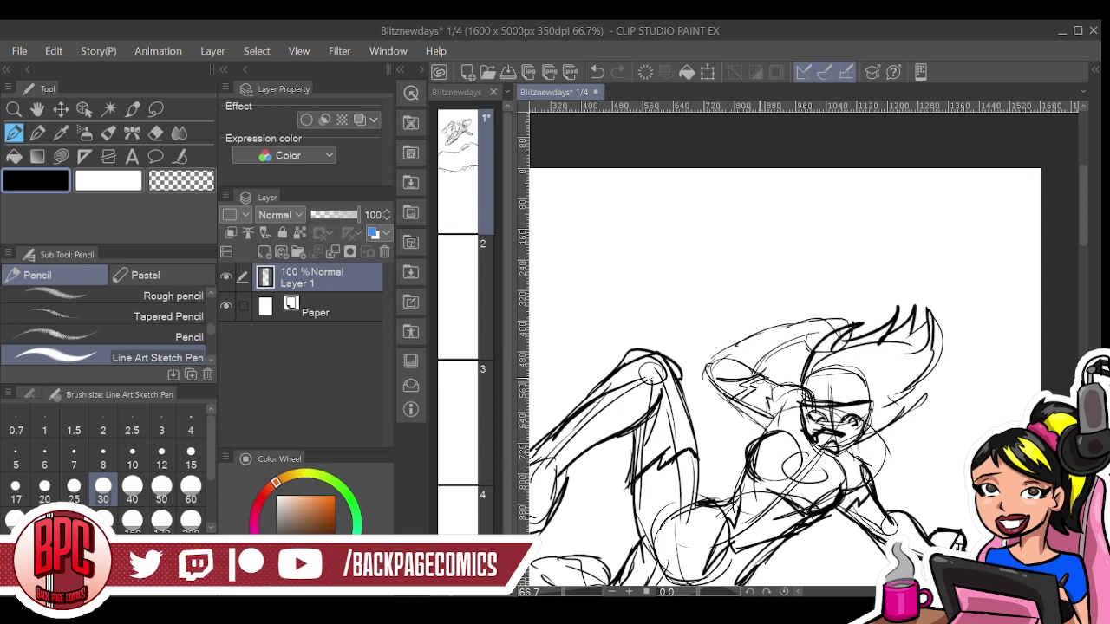
Darken the raised arm with its pointed hand, and sketch an oval speech balloon with a tail above the figure
{"action": "mouse_move", "coordinate": [742, 385]}
{"action": "left_mouse_down"}
{"action": "mouse_move", "coordinate": [803, 339]}
{"action": "mouse_move", "coordinate": [779, 333]}
{"action": "mouse_move", "coordinate": [824, 321]}
{"action": "left_mouse_up"}
{"action": "mouse_move", "coordinate": [713, 356]}
{"action": "left_mouse_down"}
{"action": "mouse_move", "coordinate": [843, 291]}
{"action": "mouse_move", "coordinate": [816, 335]}
{"action": "mouse_move", "coordinate": [789, 350]}
{"action": "mouse_move", "coordinate": [865, 285]}
{"action": "mouse_move", "coordinate": [808, 344]}
{"action": "left_mouse_up"}
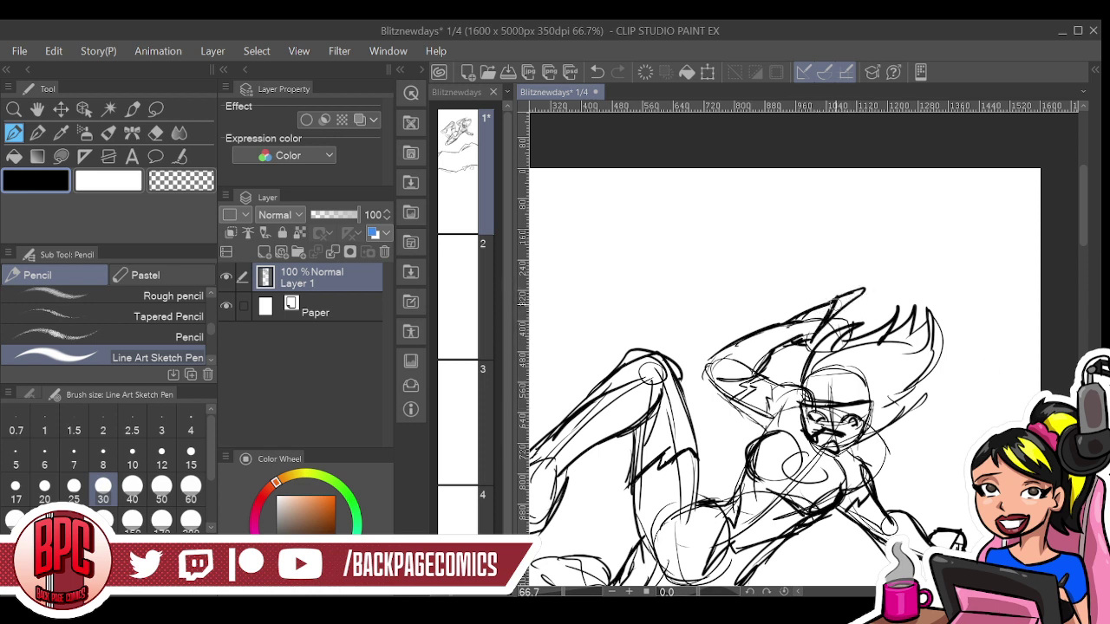
{"action": "mouse_move", "coordinate": [729, 192]}
{"action": "left_mouse_down"}
{"action": "mouse_move", "coordinate": [679, 265]}
{"action": "mouse_move", "coordinate": [775, 264]}
{"action": "mouse_move", "coordinate": [752, 265]}
{"action": "mouse_move", "coordinate": [767, 296]}
{"action": "mouse_move", "coordinate": [772, 262]}
{"action": "mouse_move", "coordinate": [852, 216]}
{"action": "mouse_move", "coordinate": [685, 205]}
{"action": "left_mouse_up"}
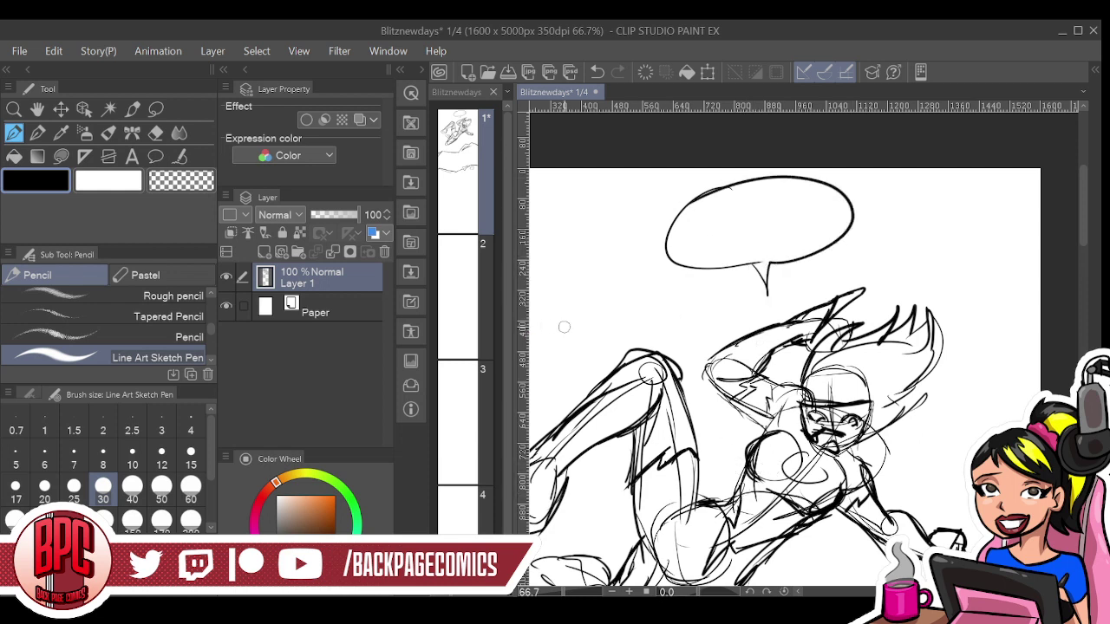
Outline the raised boot with heavier strokes, and erase the trailing foot and the lower knee's outer contour
{"action": "mouse_move", "coordinate": [742, 512]}
{"action": "left_mouse_down"}
{"action": "mouse_move", "coordinate": [817, 364]}
{"action": "mouse_move", "coordinate": [884, 312]}
{"action": "mouse_move", "coordinate": [908, 243]}
{"action": "left_mouse_up"}
{"action": "mouse_move", "coordinate": [629, 260]}
{"action": "left_mouse_down"}
{"action": "mouse_move", "coordinate": [651, 234]}
{"action": "mouse_move", "coordinate": [652, 285]}
{"action": "mouse_move", "coordinate": [687, 282]}
{"action": "mouse_move", "coordinate": [735, 208]}
{"action": "mouse_move", "coordinate": [808, 154]}
{"action": "left_mouse_up"}
{"action": "mouse_move", "coordinate": [759, 311]}
{"action": "left_mouse_down"}
{"action": "mouse_move", "coordinate": [700, 307]}
{"action": "mouse_move", "coordinate": [713, 305]}
{"action": "mouse_move", "coordinate": [707, 325]}
{"action": "mouse_move", "coordinate": [744, 365]}
{"action": "mouse_move", "coordinate": [724, 380]}
{"action": "mouse_move", "coordinate": [753, 340]}
{"action": "left_mouse_up"}
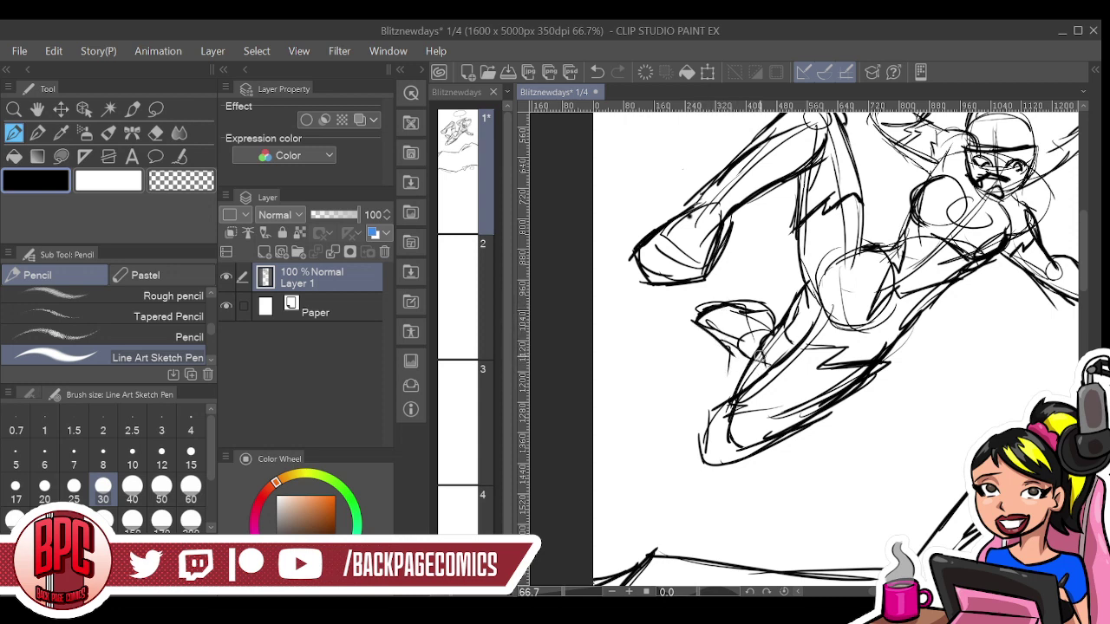
{"action": "mouse_move", "coordinate": [796, 340]}
{"action": "left_mouse_down"}
{"action": "mouse_move", "coordinate": [752, 300]}
{"action": "mouse_move", "coordinate": [736, 310]}
{"action": "mouse_move", "coordinate": [760, 293]}
{"action": "mouse_move", "coordinate": [754, 307]}
{"action": "mouse_move", "coordinate": [788, 302]}
{"action": "mouse_move", "coordinate": [752, 322]}
{"action": "mouse_move", "coordinate": [749, 296]}
{"action": "mouse_move", "coordinate": [736, 289]}
{"action": "mouse_move", "coordinate": [747, 319]}
{"action": "left_mouse_up"}
{"action": "mouse_move", "coordinate": [683, 456]}
{"action": "left_mouse_down"}
{"action": "mouse_move", "coordinate": [713, 420]}
{"action": "mouse_move", "coordinate": [704, 439]}
{"action": "mouse_move", "coordinate": [722, 474]}
{"action": "mouse_move", "coordinate": [701, 467]}
{"action": "mouse_move", "coordinate": [808, 428]}
{"action": "mouse_move", "coordinate": [829, 416]}
{"action": "mouse_move", "coordinate": [764, 448]}
{"action": "mouse_move", "coordinate": [895, 377]}
{"action": "left_mouse_up"}
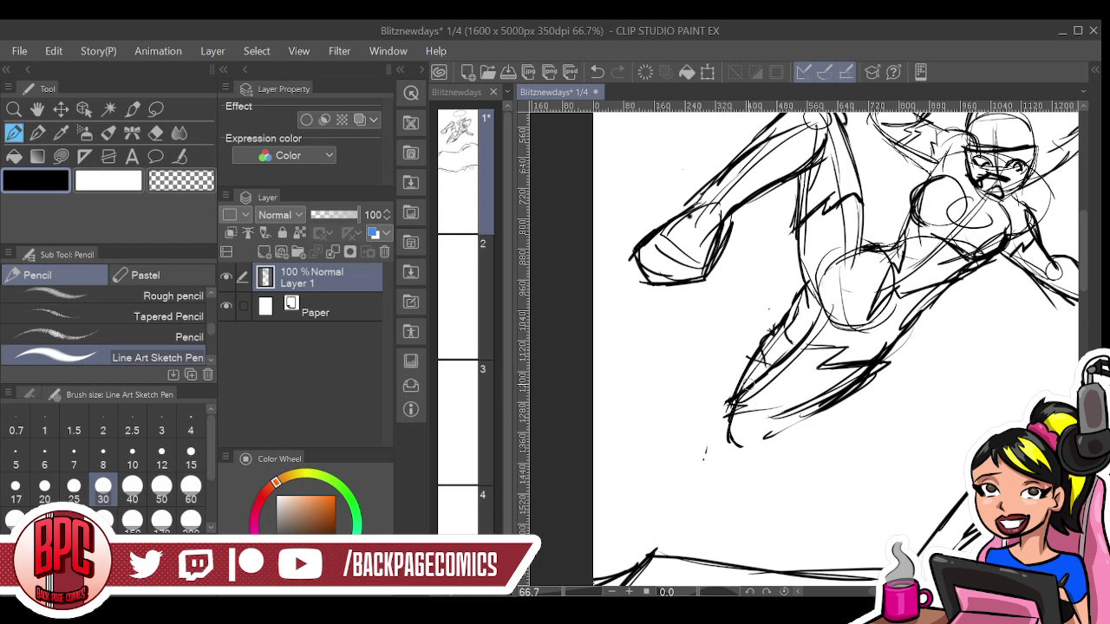
Redraw the lower bent leg with a shorter pointed knee and a double zigzag boot cuff
{"action": "mouse_move", "coordinate": [751, 385]}
{"action": "left_mouse_down"}
{"action": "mouse_move", "coordinate": [707, 448]}
{"action": "mouse_move", "coordinate": [745, 441]}
{"action": "left_mouse_up"}
{"action": "left_click_drag", "start_coordinate": [761, 356], "coordinate": [724, 439]}
{"action": "mouse_move", "coordinate": [742, 375]}
{"action": "left_mouse_down"}
{"action": "mouse_move", "coordinate": [725, 444]}
{"action": "mouse_move", "coordinate": [751, 453]}
{"action": "mouse_move", "coordinate": [866, 381]}
{"action": "left_mouse_up"}
{"action": "left_click_drag", "start_coordinate": [798, 347], "coordinate": [742, 418]}
{"action": "left_click_drag", "start_coordinate": [768, 375], "coordinate": [736, 423]}
{"action": "left_click_drag", "start_coordinate": [795, 348], "coordinate": [848, 343]}
{"action": "left_click_drag", "start_coordinate": [817, 382], "coordinate": [897, 362]}
{"action": "mouse_move", "coordinate": [825, 357]}
{"action": "left_mouse_down"}
{"action": "mouse_move", "coordinate": [805, 378]}
{"action": "mouse_move", "coordinate": [865, 379]}
{"action": "left_mouse_up"}
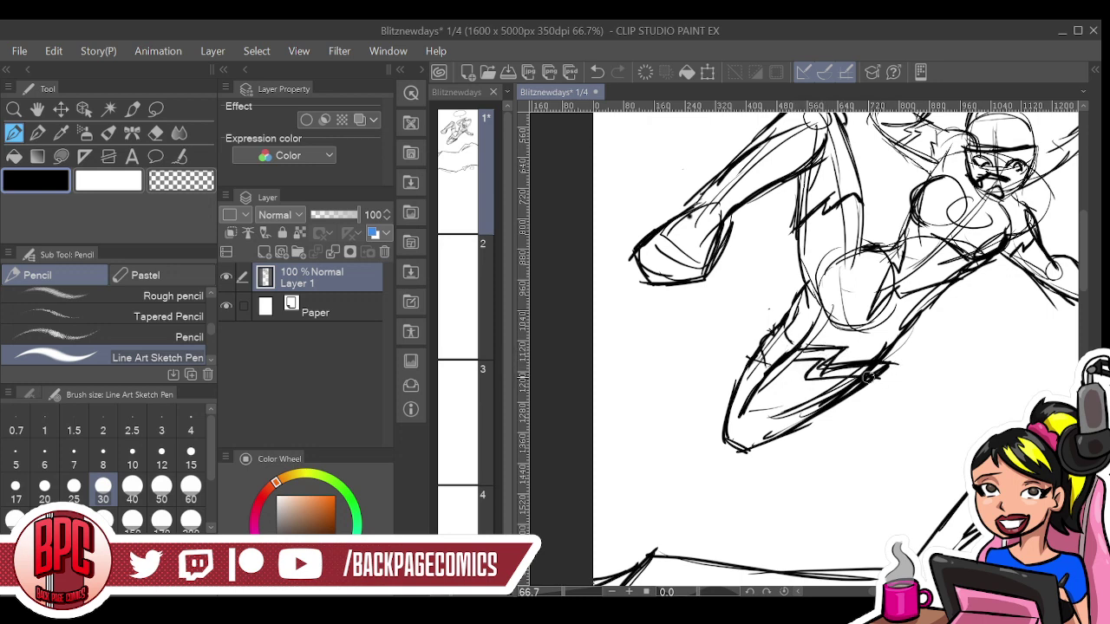
Darken the thigh and shin contours, define the hip's lower edge and erase the chest and hip construction lines
{"action": "left_click_drag", "start_coordinate": [865, 224], "coordinate": [857, 282]}
{"action": "mouse_move", "coordinate": [796, 213]}
{"action": "left_mouse_down"}
{"action": "mouse_move", "coordinate": [803, 280]}
{"action": "mouse_move", "coordinate": [827, 322]}
{"action": "left_mouse_up"}
{"action": "left_click_drag", "start_coordinate": [808, 286], "coordinate": [744, 380]}
{"action": "left_click_drag", "start_coordinate": [777, 331], "coordinate": [728, 428]}
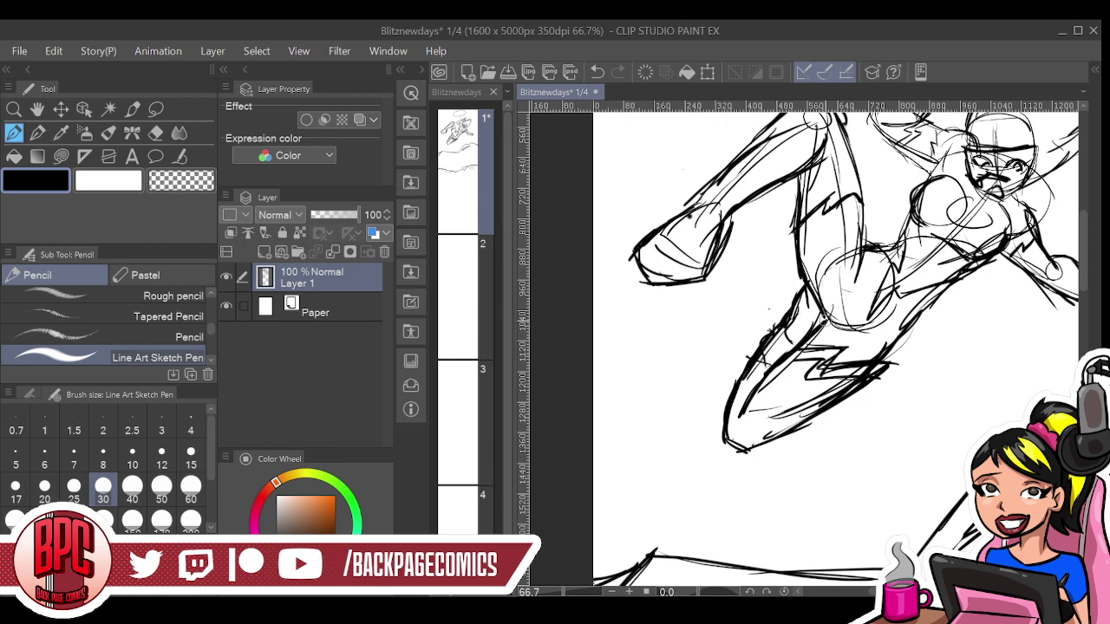
{"action": "left_click_drag", "start_coordinate": [835, 325], "coordinate": [887, 326]}
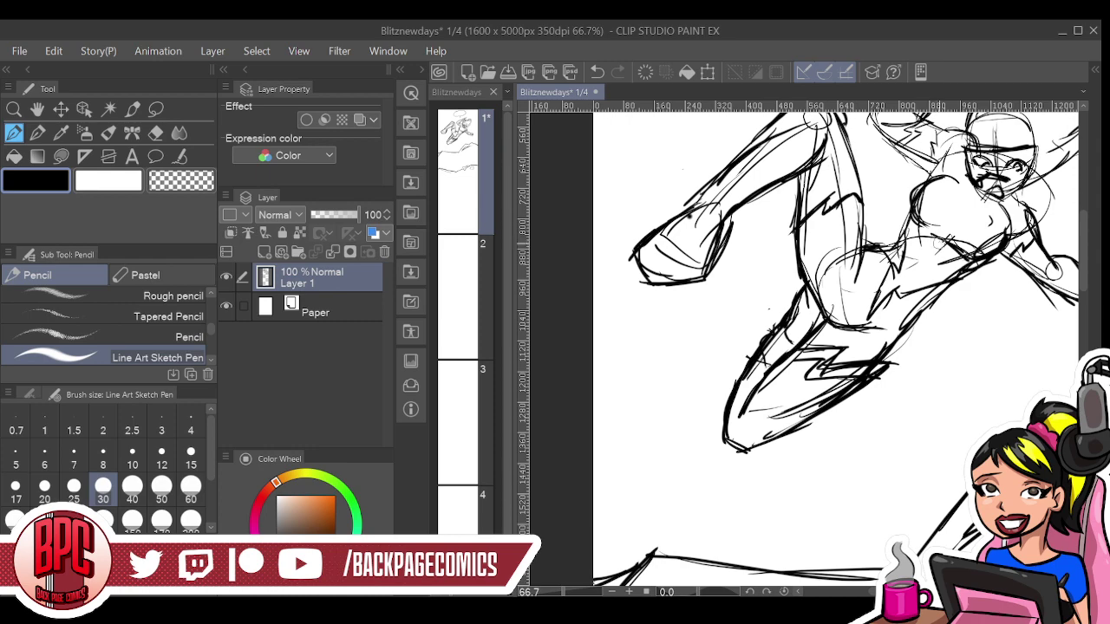
Draw a circular emblem with a lightning bolt on the figure's chest
{"action": "scroll", "coordinate": [944, 246], "scroll_direction": "up", "scroll_amount": 1}
{"action": "scroll", "coordinate": [948, 230], "scroll_direction": "up", "scroll_amount": 3}
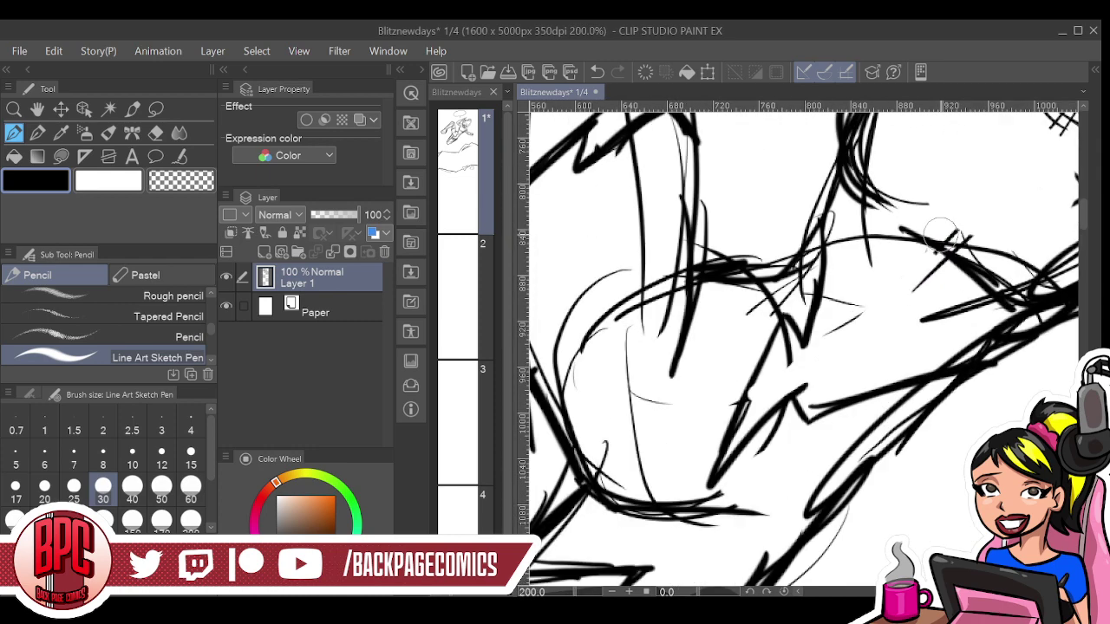
{"action": "left_click_drag", "start_coordinate": [946, 229], "coordinate": [741, 453]}
{"action": "mouse_move", "coordinate": [862, 367]}
{"action": "left_mouse_down"}
{"action": "mouse_move", "coordinate": [810, 383]}
{"action": "mouse_move", "coordinate": [832, 375]}
{"action": "mouse_move", "coordinate": [812, 384]}
{"action": "mouse_move", "coordinate": [815, 418]}
{"action": "mouse_move", "coordinate": [816, 408]}
{"action": "mouse_move", "coordinate": [719, 434]}
{"action": "mouse_move", "coordinate": [776, 408]}
{"action": "mouse_move", "coordinate": [768, 377]}
{"action": "mouse_move", "coordinate": [789, 371]}
{"action": "mouse_move", "coordinate": [757, 366]}
{"action": "mouse_move", "coordinate": [736, 408]}
{"action": "mouse_move", "coordinate": [849, 406]}
{"action": "left_mouse_up"}
{"action": "mouse_move", "coordinate": [800, 444]}
{"action": "left_mouse_down"}
{"action": "mouse_move", "coordinate": [745, 437]}
{"action": "mouse_move", "coordinate": [727, 418]}
{"action": "mouse_move", "coordinate": [758, 341]}
{"action": "mouse_move", "coordinate": [726, 369]}
{"action": "mouse_move", "coordinate": [819, 346]}
{"action": "mouse_move", "coordinate": [776, 345]}
{"action": "mouse_move", "coordinate": [842, 370]}
{"action": "mouse_move", "coordinate": [868, 366]}
{"action": "mouse_move", "coordinate": [842, 390]}
{"action": "mouse_move", "coordinate": [864, 379]}
{"action": "mouse_move", "coordinate": [824, 393]}
{"action": "mouse_move", "coordinate": [867, 386]}
{"action": "left_mouse_up"}
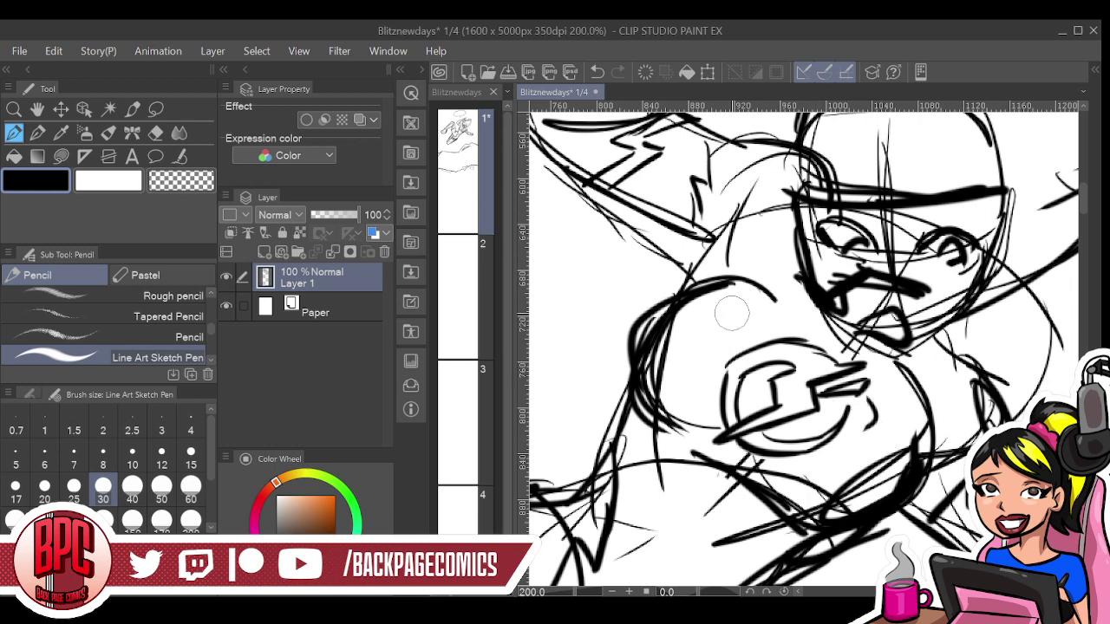
Add lightning-bolt zigzags around the shoulder and darken the corners of both eyes
{"action": "mouse_move", "coordinate": [766, 253]}
{"action": "left_mouse_down"}
{"action": "mouse_move", "coordinate": [718, 192]}
{"action": "mouse_move", "coordinate": [694, 208]}
{"action": "mouse_move", "coordinate": [693, 185]}
{"action": "mouse_move", "coordinate": [698, 219]}
{"action": "mouse_move", "coordinate": [691, 175]}
{"action": "mouse_move", "coordinate": [703, 175]}
{"action": "mouse_move", "coordinate": [708, 149]}
{"action": "mouse_move", "coordinate": [726, 154]}
{"action": "mouse_move", "coordinate": [726, 133]}
{"action": "mouse_move", "coordinate": [730, 198]}
{"action": "mouse_move", "coordinate": [715, 200]}
{"action": "mouse_move", "coordinate": [713, 239]}
{"action": "mouse_move", "coordinate": [750, 195]}
{"action": "mouse_move", "coordinate": [768, 149]}
{"action": "mouse_move", "coordinate": [780, 156]}
{"action": "mouse_move", "coordinate": [764, 143]}
{"action": "mouse_move", "coordinate": [773, 241]}
{"action": "mouse_move", "coordinate": [776, 202]}
{"action": "mouse_move", "coordinate": [800, 204]}
{"action": "mouse_move", "coordinate": [807, 132]}
{"action": "left_mouse_up"}
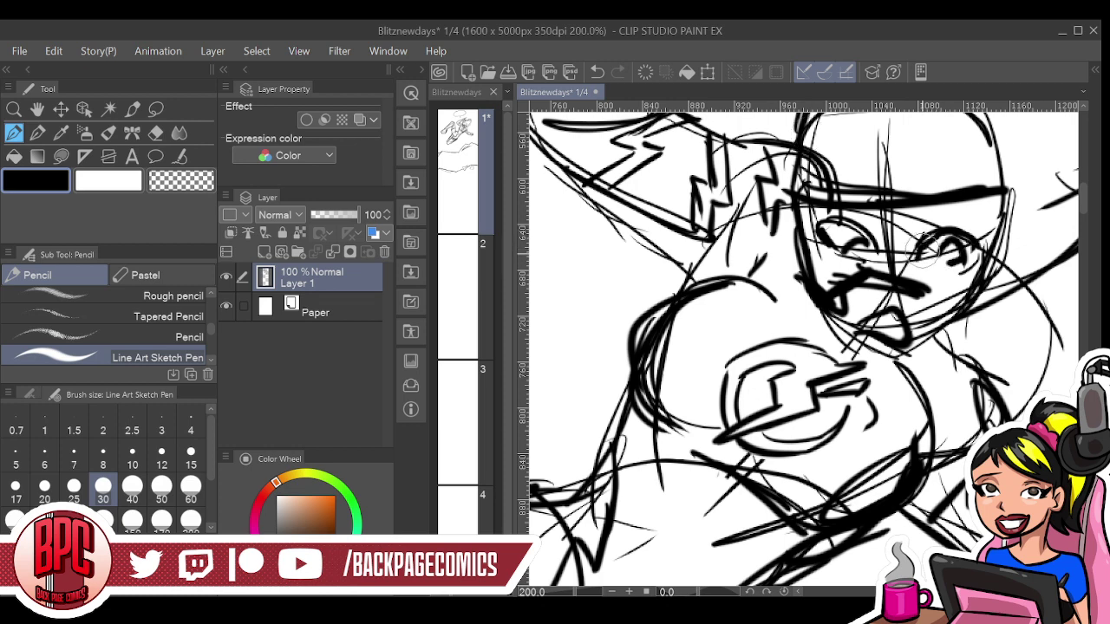
{"action": "mouse_move", "coordinate": [977, 239]}
{"action": "left_mouse_down"}
{"action": "mouse_move", "coordinate": [943, 269]}
{"action": "mouse_move", "coordinate": [980, 256]}
{"action": "mouse_move", "coordinate": [984, 230]}
{"action": "mouse_move", "coordinate": [980, 255]}
{"action": "mouse_move", "coordinate": [984, 236]}
{"action": "mouse_move", "coordinate": [832, 232]}
{"action": "mouse_move", "coordinate": [814, 217]}
{"action": "mouse_move", "coordinate": [848, 299]}
{"action": "left_mouse_up"}
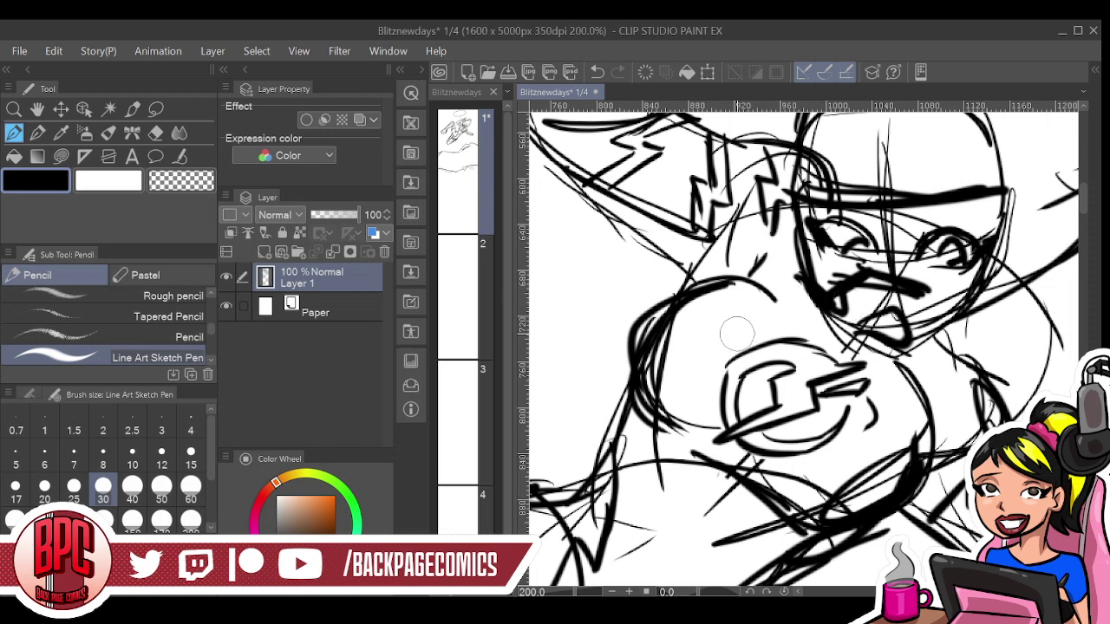
{"action": "mouse_move", "coordinate": [715, 292]}
{"action": "left_mouse_down"}
{"action": "mouse_move", "coordinate": [746, 278]}
{"action": "mouse_move", "coordinate": [734, 276]}
{"action": "left_mouse_up"}
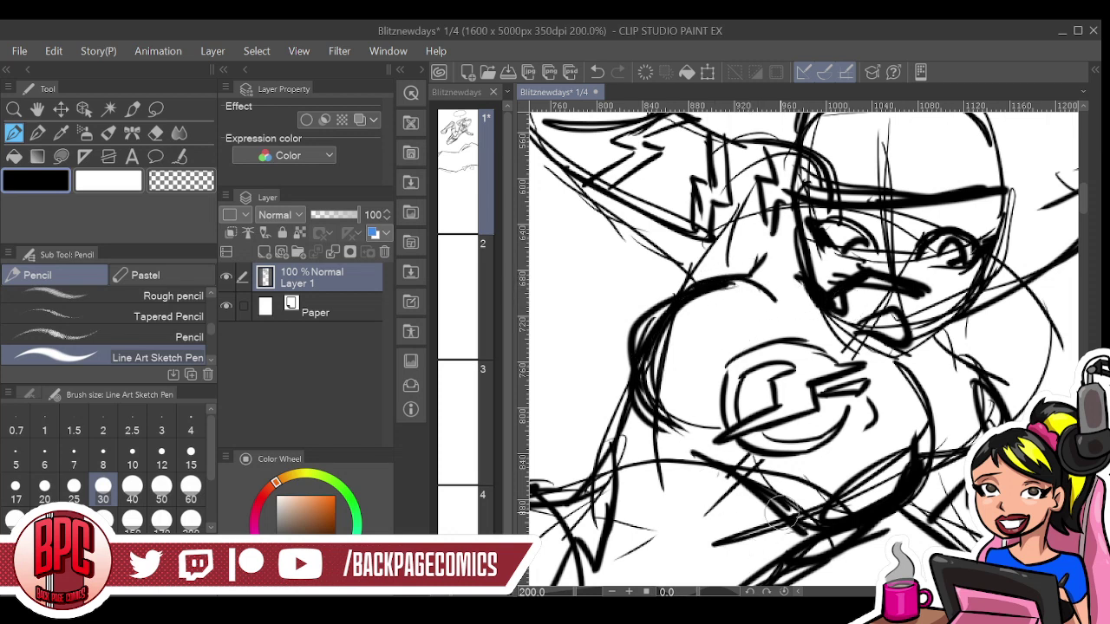
Draw a jagged lightning bolt extending from the heroine's lower fist to the page's right edge
{"action": "scroll", "coordinate": [787, 464], "scroll_direction": "down", "scroll_amount": 2}
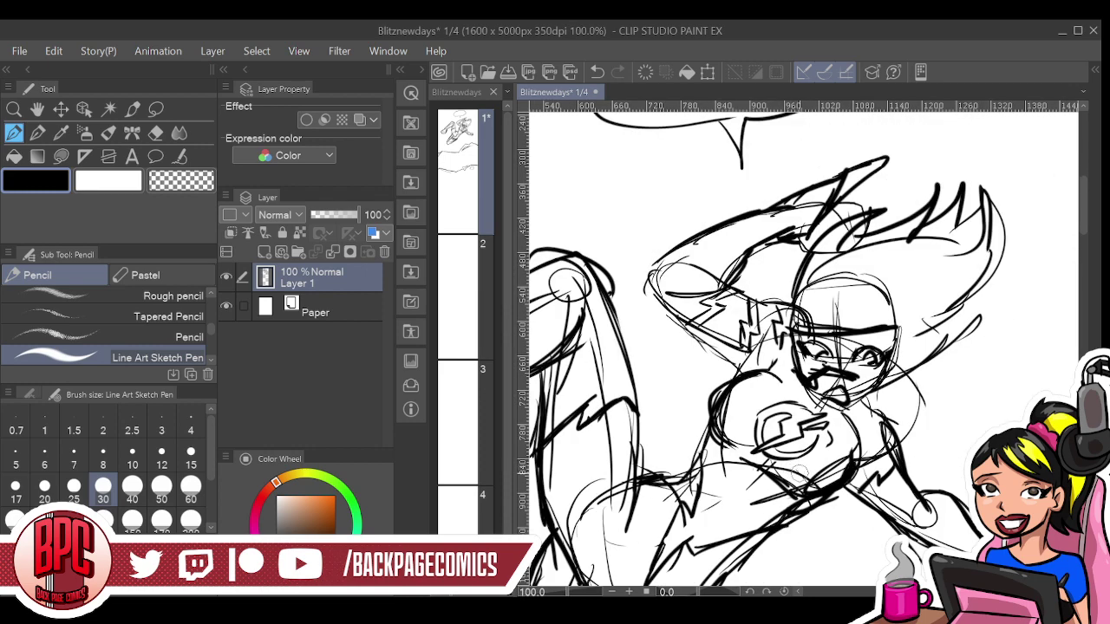
{"action": "scroll", "coordinate": [794, 475], "scroll_direction": "down", "scroll_amount": 1}
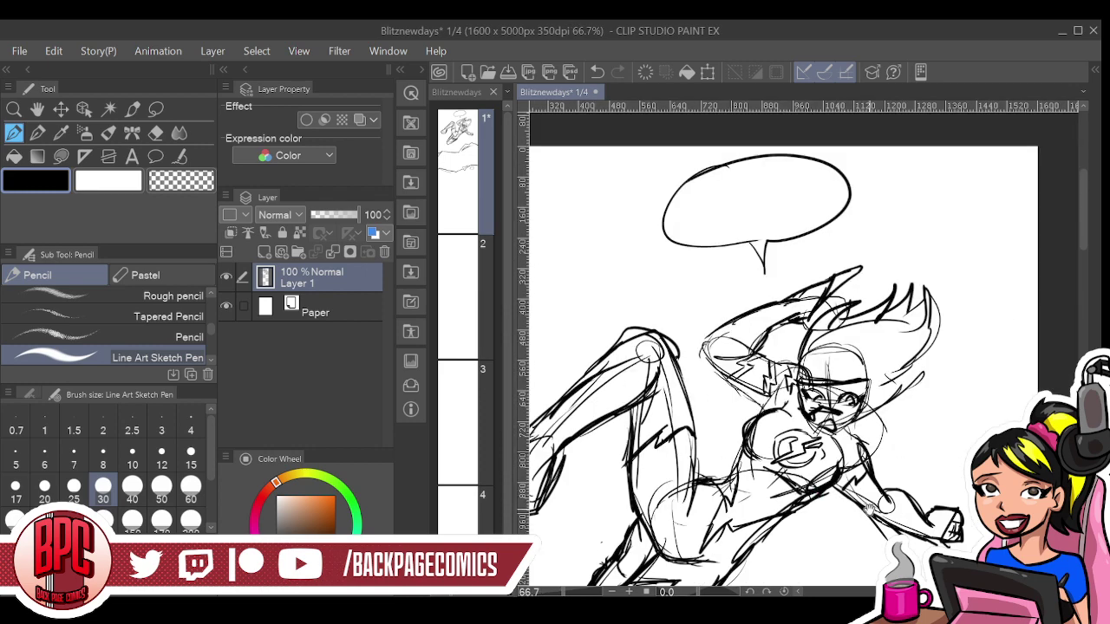
{"action": "left_click_drag", "start_coordinate": [865, 507], "coordinate": [718, 352]}
{"action": "mouse_move", "coordinate": [801, 361]}
{"action": "left_mouse_down"}
{"action": "mouse_move", "coordinate": [828, 353]}
{"action": "mouse_move", "coordinate": [823, 325]}
{"action": "mouse_move", "coordinate": [859, 317]}
{"action": "left_mouse_up"}
{"action": "left_click_drag", "start_coordinate": [789, 376], "coordinate": [872, 330]}
{"action": "mouse_move", "coordinate": [810, 359]}
{"action": "left_mouse_down"}
{"action": "mouse_move", "coordinate": [820, 340]}
{"action": "mouse_move", "coordinate": [872, 317]}
{"action": "left_mouse_up"}
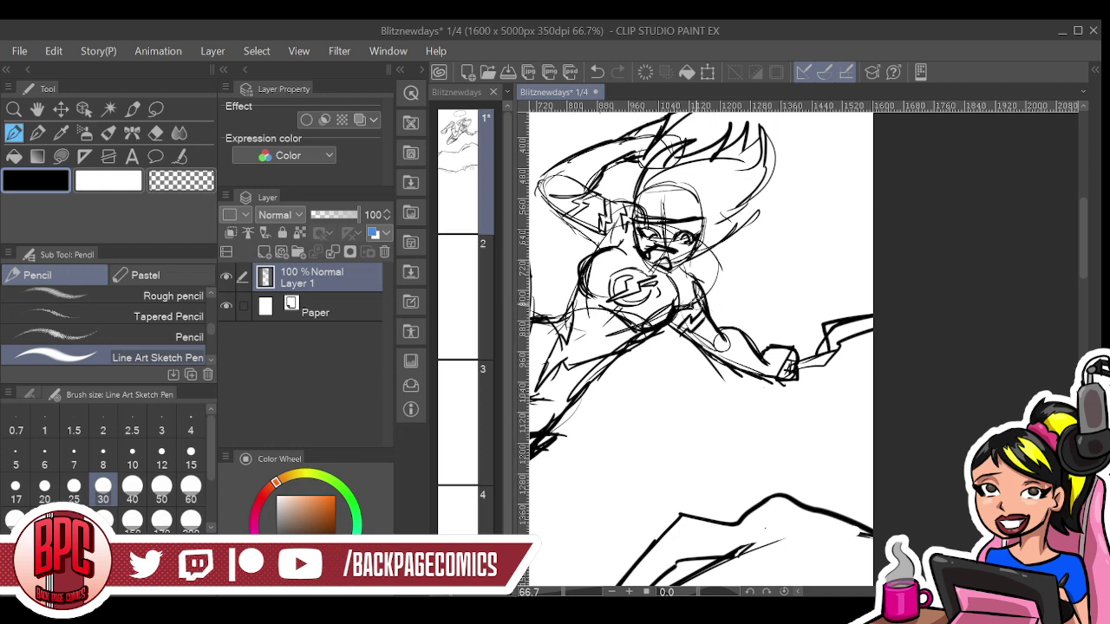
{"action": "left_click_drag", "start_coordinate": [674, 314], "coordinate": [700, 306]}
Redraw the left end of the lowest terrain line so it bends down to the page edge
{"action": "left_click_drag", "start_coordinate": [604, 414], "coordinate": [912, 418]}
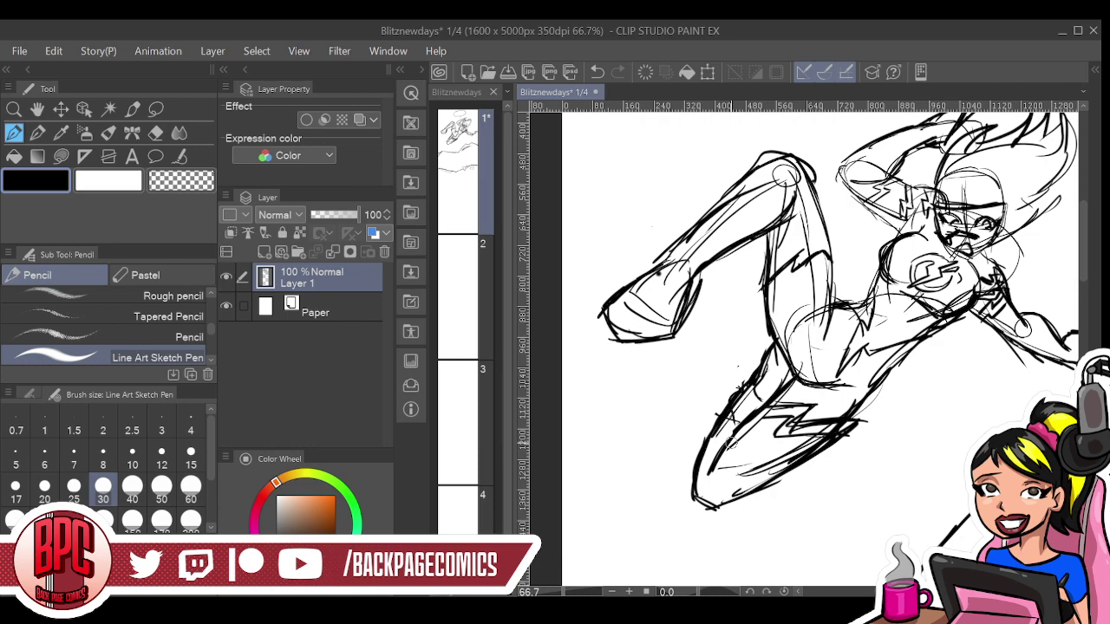
{"action": "left_click_drag", "start_coordinate": [828, 476], "coordinate": [788, 162]}
{"action": "left_click_drag", "start_coordinate": [744, 451], "coordinate": [849, 240]}
{"action": "scroll", "coordinate": [830, 352], "scroll_direction": "down", "scroll_amount": 2}
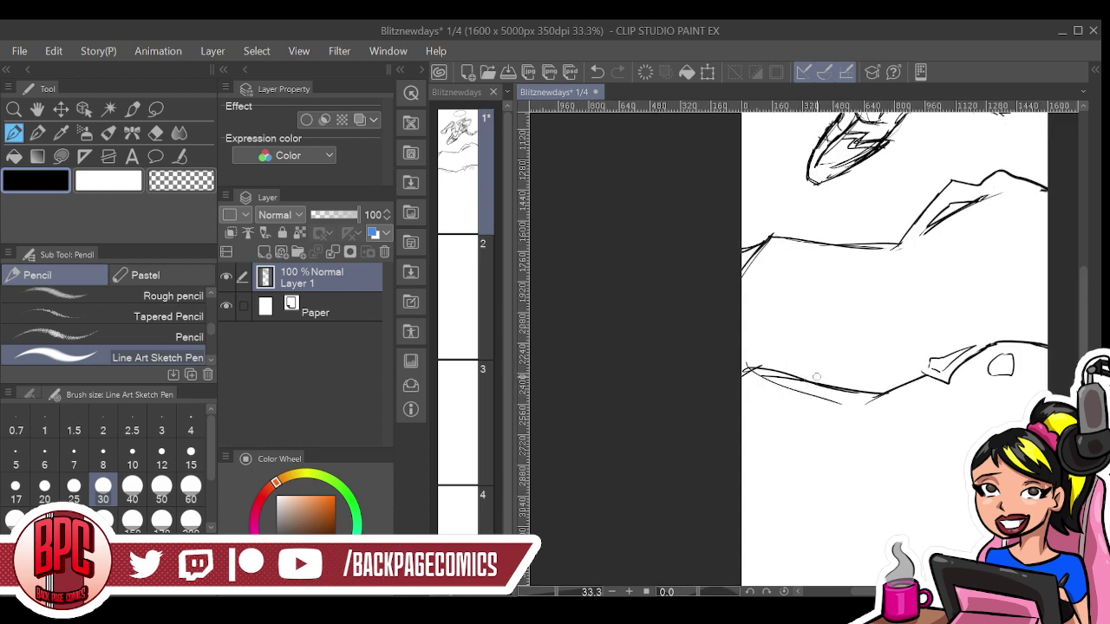
{"action": "left_click_drag", "start_coordinate": [789, 365], "coordinate": [749, 370]}
{"action": "mouse_move", "coordinate": [802, 383]}
{"action": "left_mouse_down"}
{"action": "mouse_move", "coordinate": [764, 425]}
{"action": "mouse_move", "coordinate": [789, 392]}
{"action": "mouse_move", "coordinate": [892, 396]}
{"action": "left_mouse_up"}
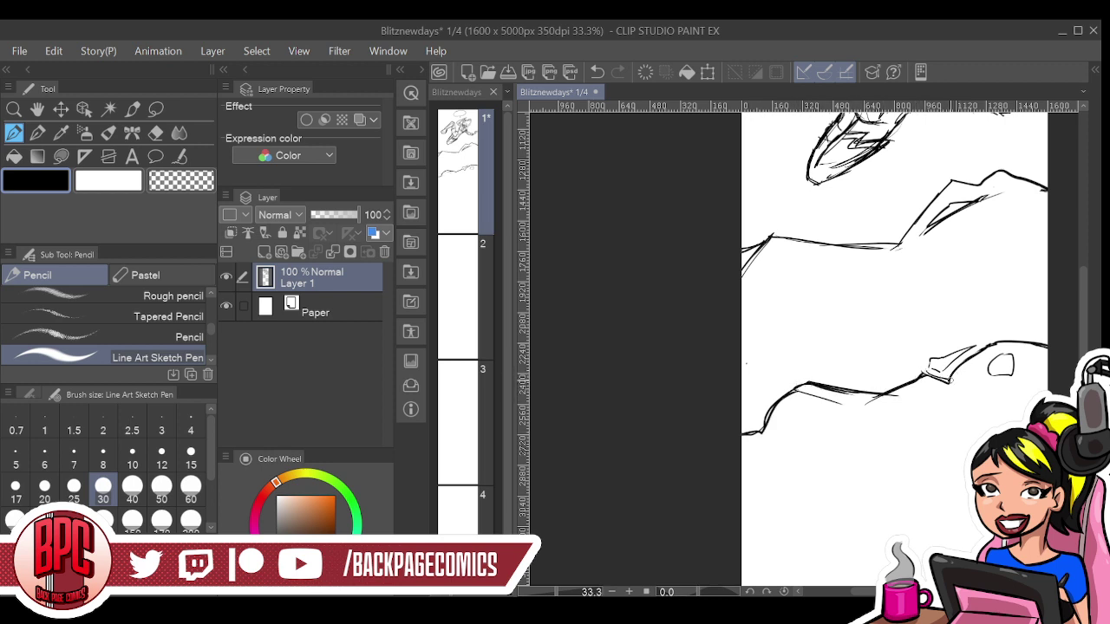
Darken the upper terrain line and strengthen the slope rising toward its peak
{"action": "left_click_drag", "start_coordinate": [934, 361], "coordinate": [939, 371]}
{"action": "mouse_move", "coordinate": [739, 255]}
{"action": "left_mouse_down"}
{"action": "mouse_move", "coordinate": [770, 235]}
{"action": "mouse_move", "coordinate": [895, 247]}
{"action": "mouse_move", "coordinate": [973, 186]}
{"action": "mouse_move", "coordinate": [1023, 178]}
{"action": "left_mouse_up"}
{"action": "left_click_drag", "start_coordinate": [938, 210], "coordinate": [895, 247]}
Draw a jagged ledge between the two terrain lines, with its upper and lower contours running out to the page's left edge
{"action": "mouse_move", "coordinate": [778, 329]}
{"action": "left_mouse_down"}
{"action": "mouse_move", "coordinate": [852, 324]}
{"action": "mouse_move", "coordinate": [883, 292]}
{"action": "mouse_move", "coordinate": [821, 281]}
{"action": "mouse_move", "coordinate": [752, 324]}
{"action": "mouse_move", "coordinate": [810, 339]}
{"action": "left_mouse_up"}
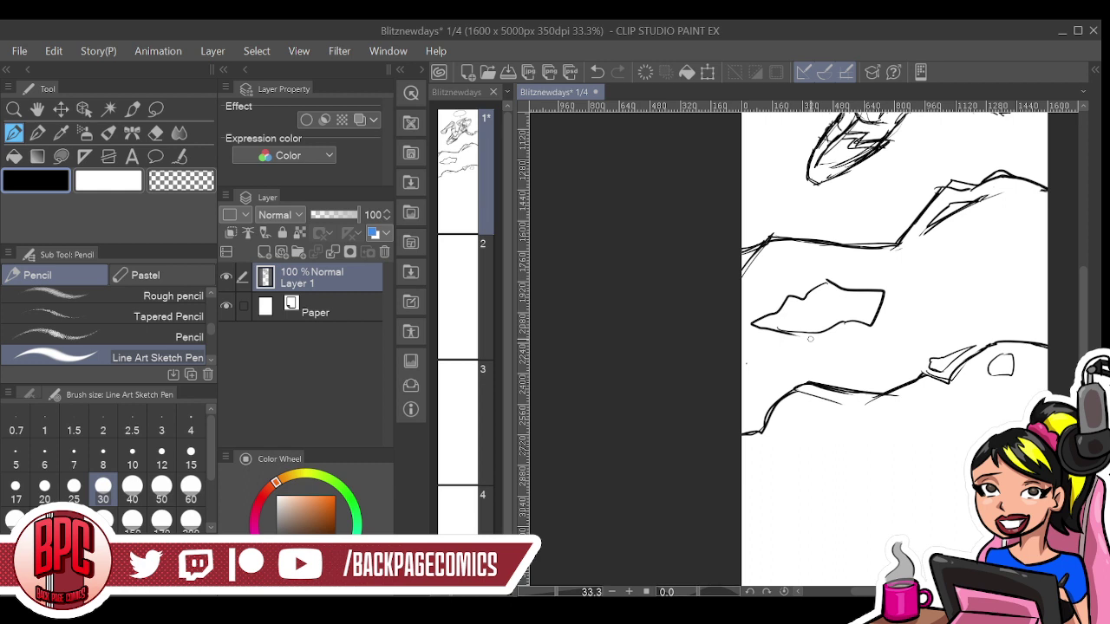
{"action": "mouse_move", "coordinate": [786, 329]}
{"action": "left_mouse_down"}
{"action": "mouse_move", "coordinate": [814, 327]}
{"action": "mouse_move", "coordinate": [770, 335]}
{"action": "left_mouse_up"}
{"action": "key", "text": "ctrl+z"}
{"action": "left_click_drag", "start_coordinate": [802, 334], "coordinate": [743, 363]}
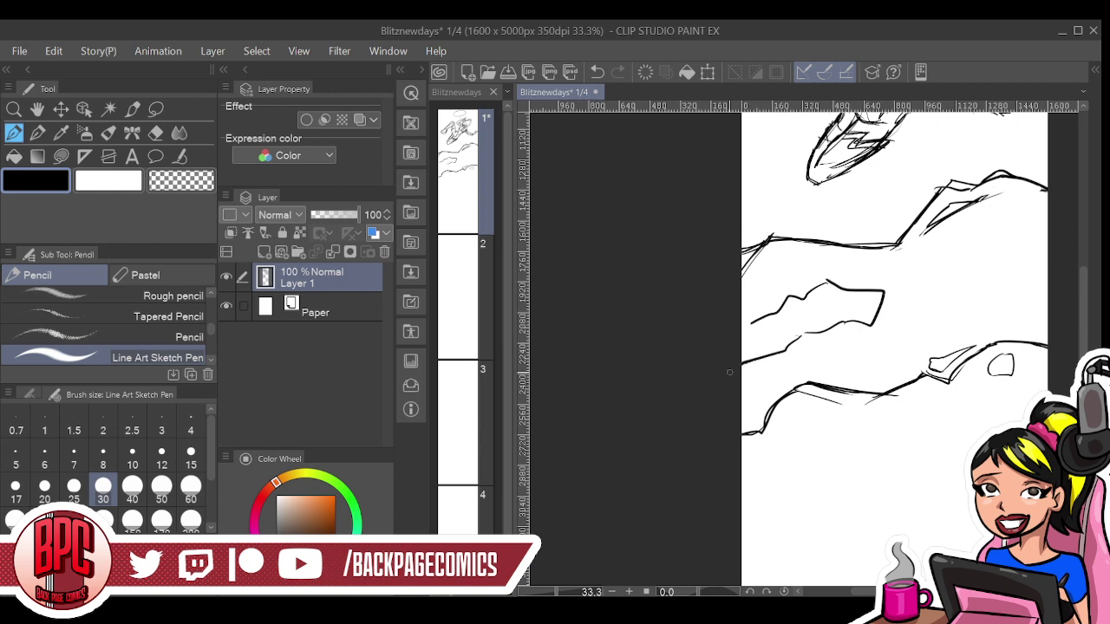
{"action": "left_click_drag", "start_coordinate": [738, 338], "coordinate": [774, 315]}
Extend the upper ridge with rough overlapping strokes that rise to the page's right edge
{"action": "left_click_drag", "start_coordinate": [910, 276], "coordinate": [714, 469]}
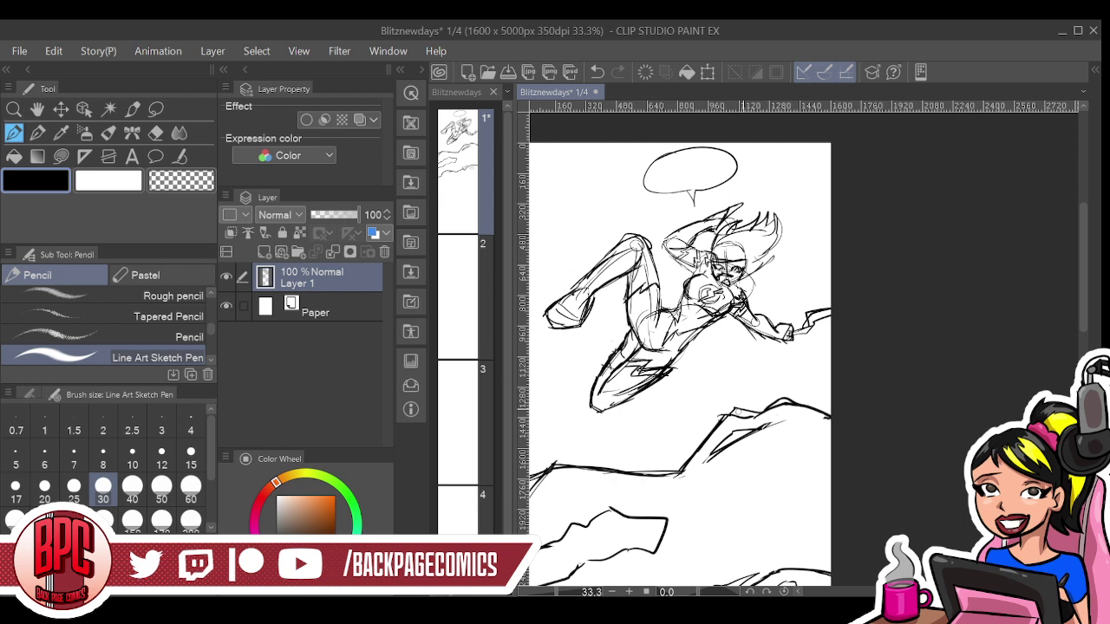
{"action": "mouse_move", "coordinate": [734, 415]}
{"action": "left_mouse_down"}
{"action": "mouse_move", "coordinate": [826, 370]}
{"action": "mouse_move", "coordinate": [800, 389]}
{"action": "mouse_move", "coordinate": [819, 394]}
{"action": "mouse_move", "coordinate": [801, 405]}
{"action": "mouse_move", "coordinate": [810, 395]}
{"action": "left_mouse_up"}
{"action": "left_click_drag", "start_coordinate": [784, 405], "coordinate": [829, 368]}
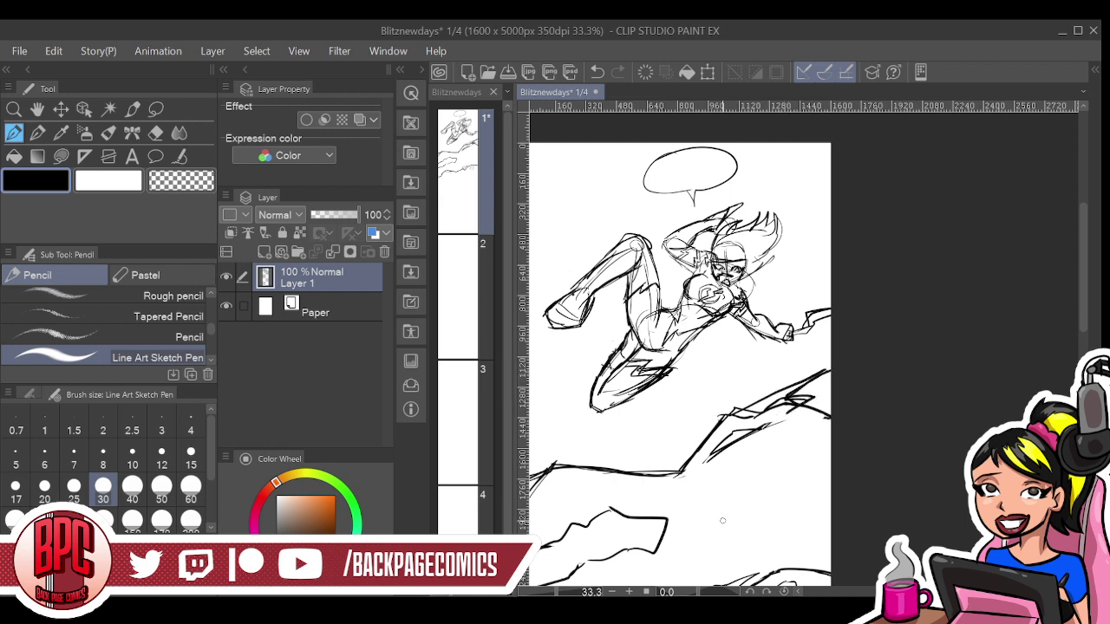
Add two ledge lines at the right of the middle terrain and a blocky skyline outline above the upper ridge
{"action": "mouse_move", "coordinate": [713, 524]}
{"action": "left_mouse_down"}
{"action": "mouse_move", "coordinate": [798, 496]}
{"action": "mouse_move", "coordinate": [830, 501]}
{"action": "left_mouse_up"}
{"action": "left_click_drag", "start_coordinate": [732, 542], "coordinate": [831, 517]}
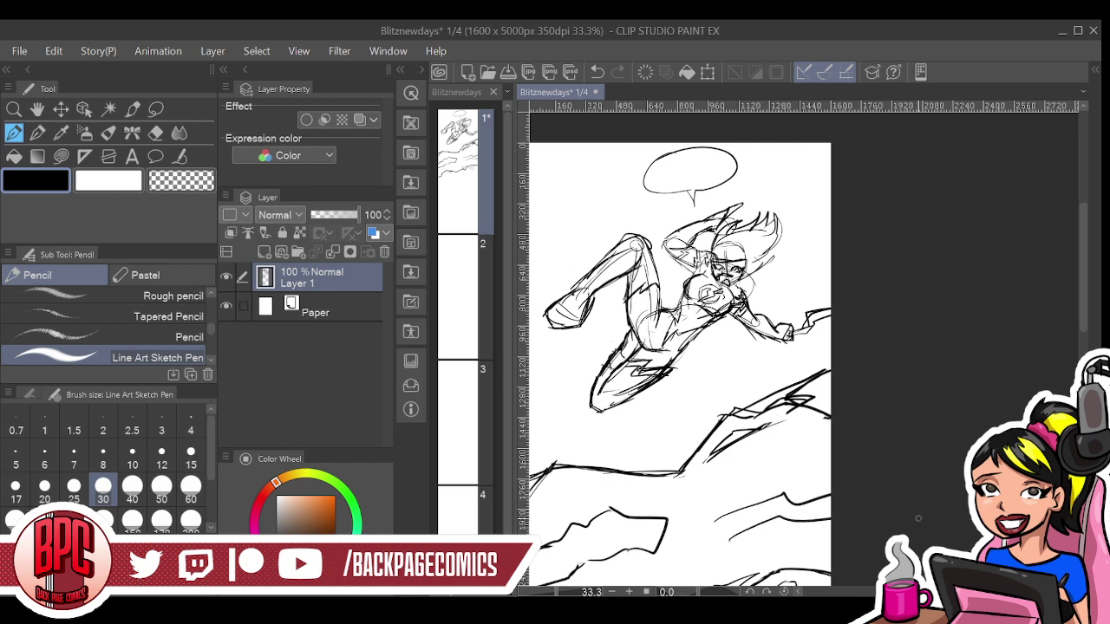
{"action": "left_click_drag", "start_coordinate": [644, 455], "coordinate": [786, 334]}
{"action": "mouse_move", "coordinate": [673, 308]}
{"action": "left_mouse_down"}
{"action": "mouse_move", "coordinate": [708, 302]}
{"action": "mouse_move", "coordinate": [712, 322]}
{"action": "mouse_move", "coordinate": [782, 323]}
{"action": "mouse_move", "coordinate": [784, 295]}
{"action": "mouse_move", "coordinate": [829, 294]}
{"action": "mouse_move", "coordinate": [850, 230]}
{"action": "mouse_move", "coordinate": [925, 230]}
{"action": "mouse_move", "coordinate": [946, 248]}
{"action": "mouse_move", "coordinate": [973, 230]}
{"action": "left_mouse_up"}
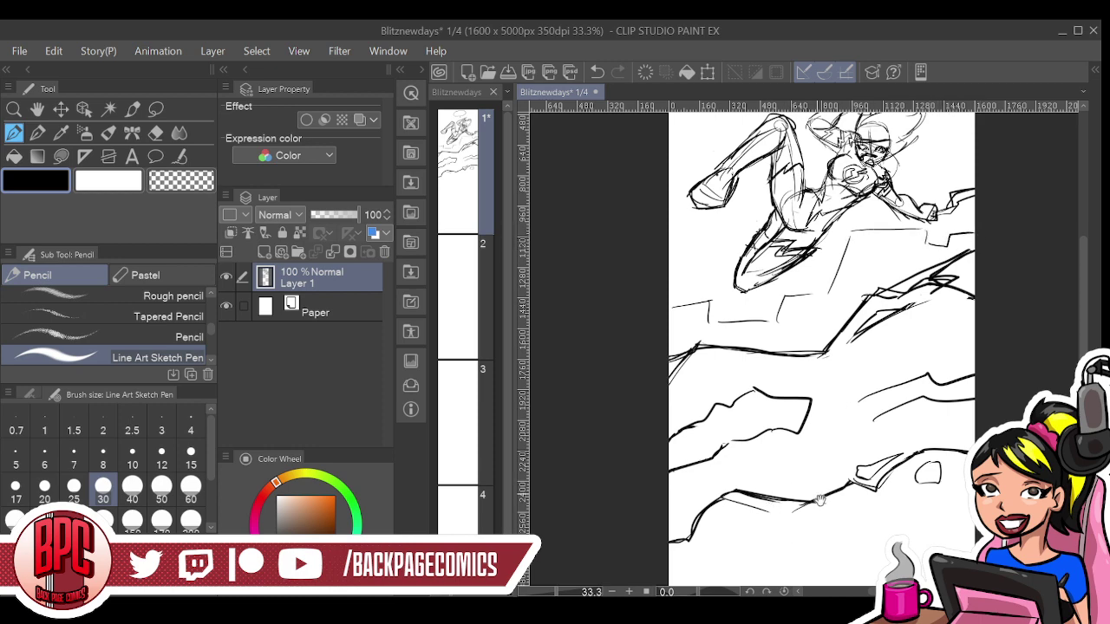
Sketch a large head oval below the terrain with a vertical centre line and a curved eye guideline
{"action": "scroll", "coordinate": [728, 433], "scroll_direction": "down", "scroll_amount": 5}
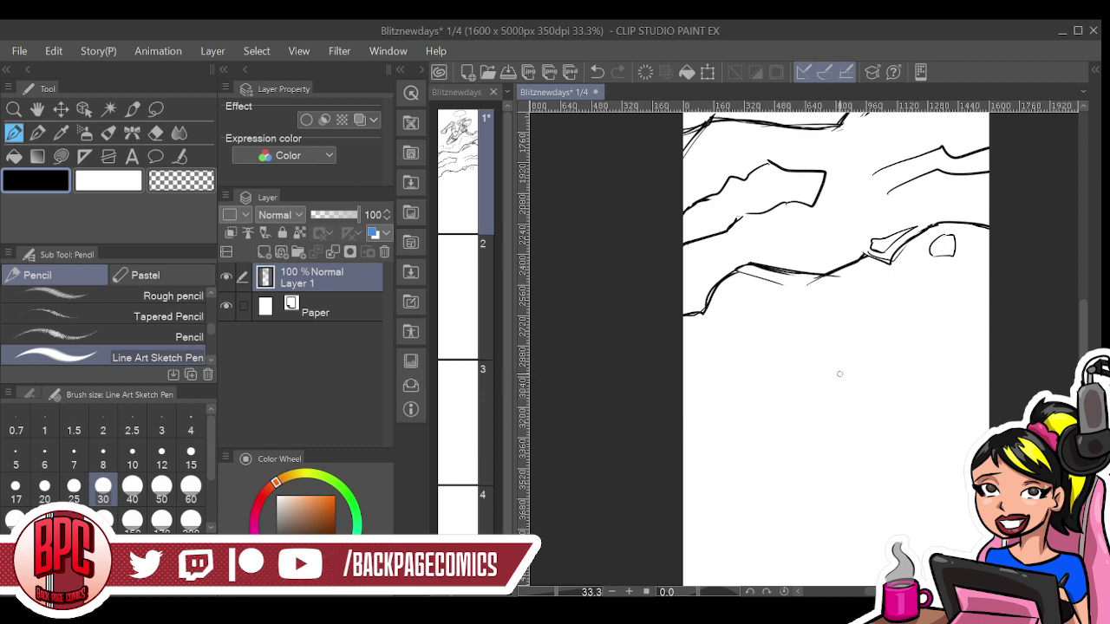
{"action": "mouse_move", "coordinate": [796, 360]}
{"action": "left_mouse_down"}
{"action": "mouse_move", "coordinate": [888, 331]}
{"action": "mouse_move", "coordinate": [925, 347]}
{"action": "mouse_move", "coordinate": [941, 375]}
{"action": "mouse_move", "coordinate": [830, 448]}
{"action": "mouse_move", "coordinate": [902, 328]}
{"action": "mouse_move", "coordinate": [930, 381]}
{"action": "mouse_move", "coordinate": [902, 456]}
{"action": "left_mouse_up"}
{"action": "left_click_drag", "start_coordinate": [819, 434], "coordinate": [898, 469]}
{"action": "left_click_drag", "start_coordinate": [926, 373], "coordinate": [885, 468]}
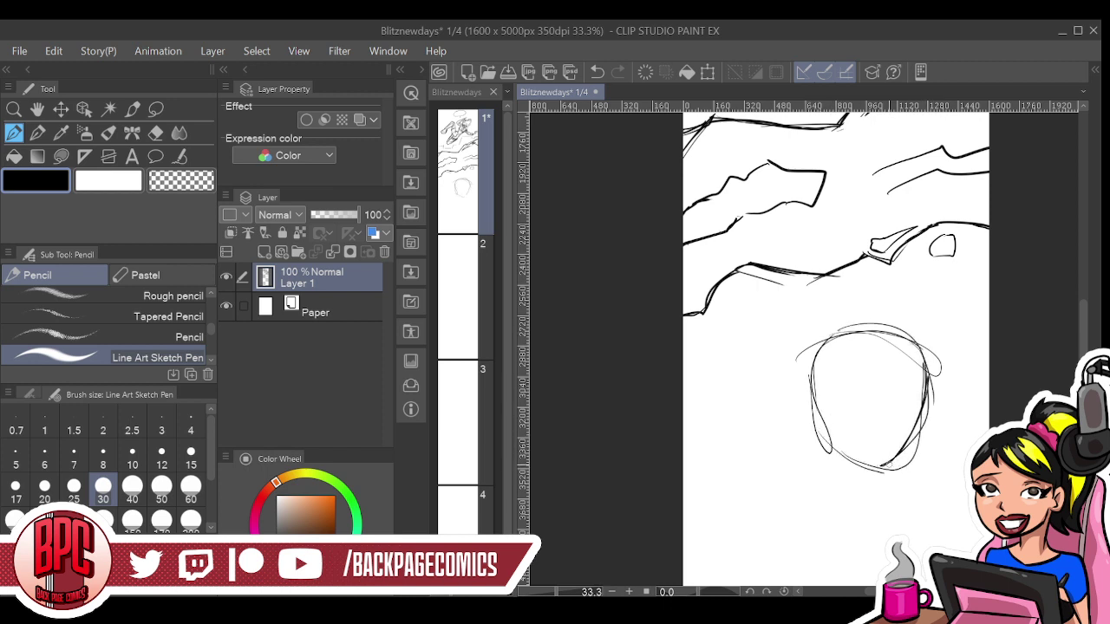
{"action": "left_click_drag", "start_coordinate": [820, 408], "coordinate": [921, 414]}
{"action": "left_click_drag", "start_coordinate": [867, 338], "coordinate": [870, 460]}
{"action": "left_click_drag", "start_coordinate": [863, 373], "coordinate": [860, 455]}
Draw both eyes with pupils and brows, and a curved band across the forehead
{"action": "mouse_move", "coordinate": [885, 418]}
{"action": "left_mouse_down"}
{"action": "mouse_move", "coordinate": [887, 404]}
{"action": "mouse_move", "coordinate": [903, 415]}
{"action": "left_mouse_up"}
{"action": "left_click_drag", "start_coordinate": [835, 414], "coordinate": [846, 413]}
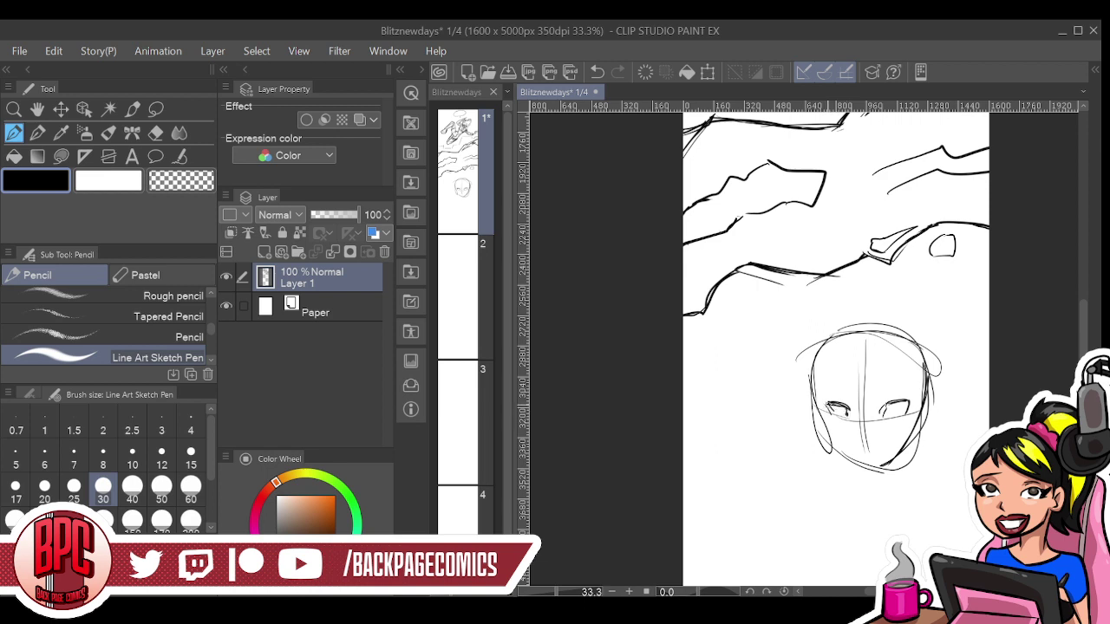
{"action": "mouse_move", "coordinate": [901, 404]}
{"action": "left_mouse_down"}
{"action": "mouse_move", "coordinate": [915, 401]}
{"action": "mouse_move", "coordinate": [897, 407]}
{"action": "left_mouse_up"}
{"action": "left_click_drag", "start_coordinate": [827, 409], "coordinate": [844, 392]}
{"action": "mouse_move", "coordinate": [820, 390]}
{"action": "left_mouse_down"}
{"action": "mouse_move", "coordinate": [926, 379]}
{"action": "mouse_move", "coordinate": [815, 384]}
{"action": "left_mouse_up"}
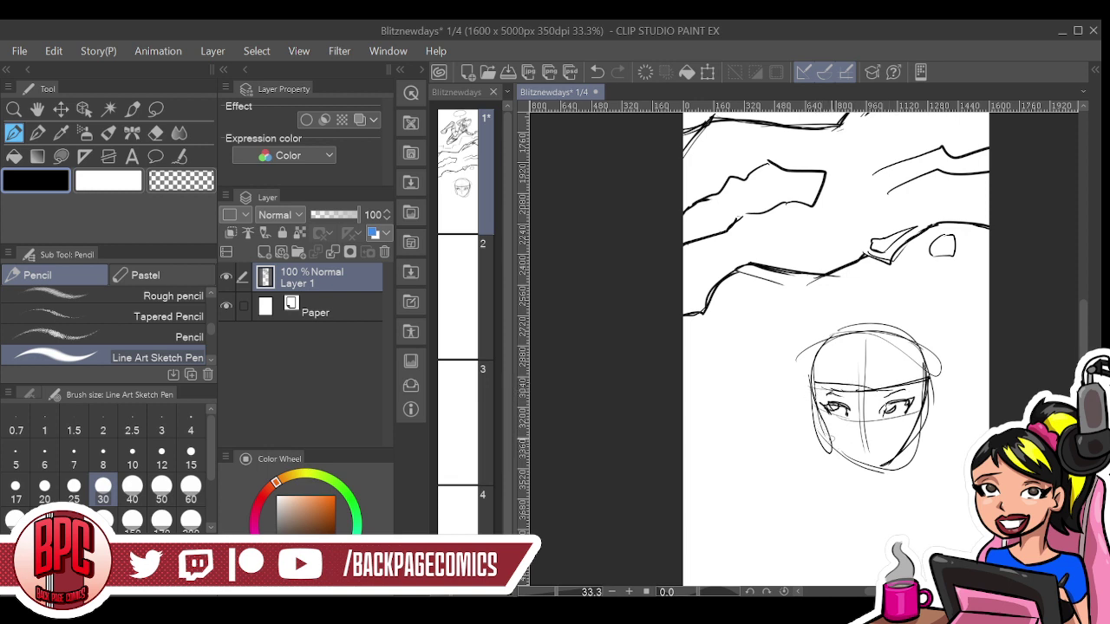
Draw the mask's angular lower edge, darken the jaw and cheek, and add the outer hair contour around the head
{"action": "left_click_drag", "start_coordinate": [832, 439], "coordinate": [843, 447]}
{"action": "mouse_move", "coordinate": [834, 448]}
{"action": "left_mouse_down"}
{"action": "mouse_move", "coordinate": [864, 425]}
{"action": "mouse_move", "coordinate": [884, 440]}
{"action": "mouse_move", "coordinate": [906, 430]}
{"action": "mouse_move", "coordinate": [911, 458]}
{"action": "mouse_move", "coordinate": [893, 465]}
{"action": "mouse_move", "coordinate": [931, 400]}
{"action": "left_mouse_up"}
{"action": "mouse_move", "coordinate": [913, 453]}
{"action": "left_mouse_down"}
{"action": "mouse_move", "coordinate": [933, 387]}
{"action": "mouse_move", "coordinate": [926, 370]}
{"action": "left_mouse_up"}
{"action": "left_click_drag", "start_coordinate": [928, 408], "coordinate": [922, 399]}
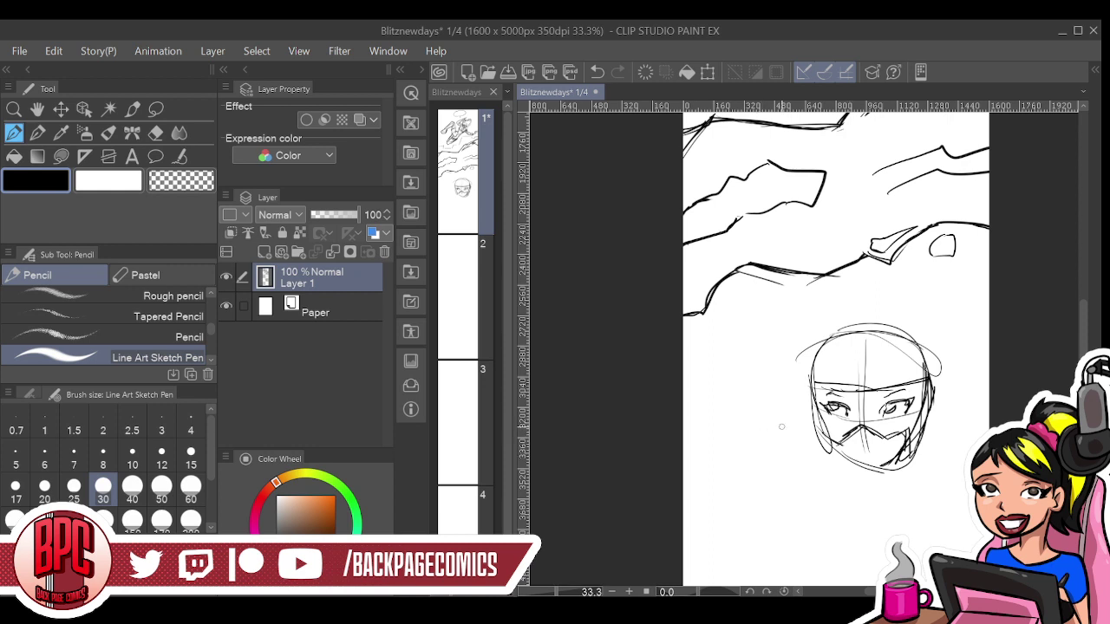
{"action": "mouse_move", "coordinate": [868, 380]}
{"action": "left_mouse_down"}
{"action": "mouse_move", "coordinate": [847, 345]}
{"action": "mouse_move", "coordinate": [805, 420]}
{"action": "left_mouse_up"}
{"action": "mouse_move", "coordinate": [822, 384]}
{"action": "left_mouse_down"}
{"action": "mouse_move", "coordinate": [799, 442]}
{"action": "mouse_move", "coordinate": [730, 456]}
{"action": "mouse_move", "coordinate": [794, 431]}
{"action": "mouse_move", "coordinate": [781, 358]}
{"action": "mouse_move", "coordinate": [886, 308]}
{"action": "mouse_move", "coordinate": [916, 307]}
{"action": "mouse_move", "coordinate": [930, 336]}
{"action": "left_mouse_up"}
Sketch a rectangular panel frame around the head close-up
{"action": "left_click_drag", "start_coordinate": [739, 333], "coordinate": [732, 496]}
{"action": "left_click_drag", "start_coordinate": [725, 359], "coordinate": [730, 492]}
{"action": "left_click_drag", "start_coordinate": [725, 352], "coordinate": [942, 345]}
{"action": "mouse_move", "coordinate": [779, 348]}
{"action": "left_mouse_down"}
{"action": "mouse_move", "coordinate": [734, 355]}
{"action": "mouse_move", "coordinate": [982, 423]}
{"action": "mouse_move", "coordinate": [984, 434]}
{"action": "left_mouse_up"}
{"action": "left_click_drag", "start_coordinate": [718, 524], "coordinate": [975, 523]}
{"action": "left_click_drag", "start_coordinate": [771, 520], "coordinate": [971, 522]}
{"action": "left_click_drag", "start_coordinate": [978, 401], "coordinate": [982, 423]}
Add a small open mouth, flowing side strands and the first shoulder lines to the close-up
{"action": "mouse_move", "coordinate": [864, 451]}
{"action": "left_mouse_down"}
{"action": "mouse_move", "coordinate": [881, 454]}
{"action": "mouse_move", "coordinate": [878, 466]}
{"action": "left_mouse_up"}
{"action": "left_click_drag", "start_coordinate": [834, 419], "coordinate": [902, 416]}
{"action": "mouse_move", "coordinate": [799, 387]}
{"action": "left_mouse_down"}
{"action": "mouse_move", "coordinate": [825, 476]}
{"action": "mouse_move", "coordinate": [808, 453]}
{"action": "mouse_move", "coordinate": [823, 472]}
{"action": "mouse_move", "coordinate": [754, 465]}
{"action": "mouse_move", "coordinate": [767, 493]}
{"action": "mouse_move", "coordinate": [806, 466]}
{"action": "left_mouse_up"}
{"action": "left_click_drag", "start_coordinate": [922, 449], "coordinate": [962, 492]}
{"action": "mouse_move", "coordinate": [815, 456]}
{"action": "left_mouse_down"}
{"action": "mouse_move", "coordinate": [764, 508]}
{"action": "mouse_move", "coordinate": [757, 469]}
{"action": "left_mouse_up"}
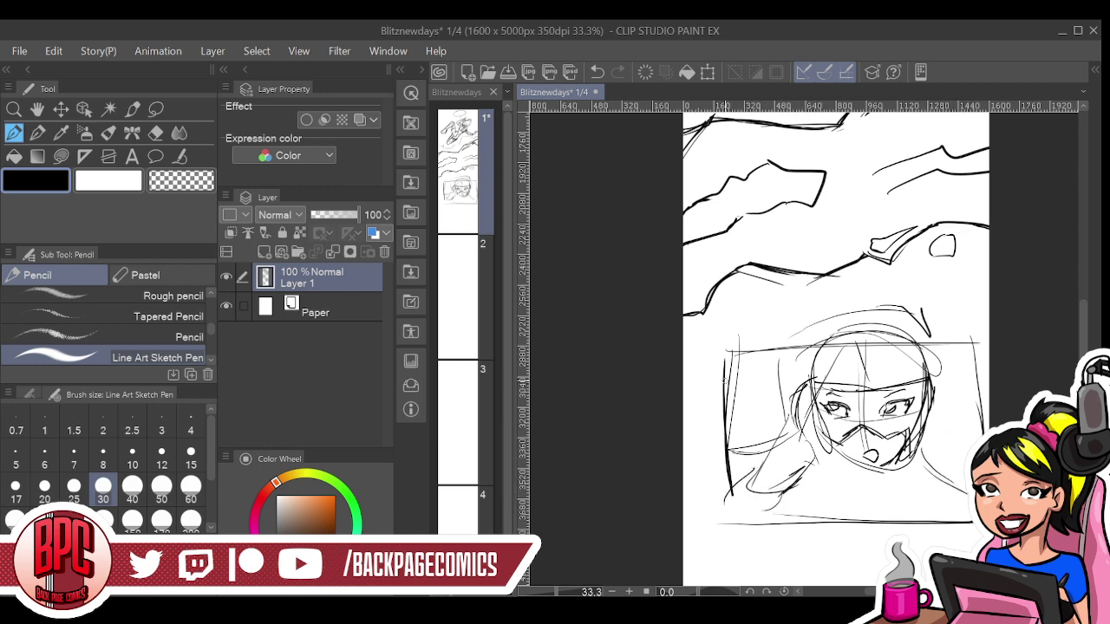
Add an oval speech balloon with a tail at the panel's upper-left corner and rough in the close-up's shoulders and chest
{"action": "left_click_drag", "start_coordinate": [737, 306], "coordinate": [739, 306]}
{"action": "mouse_move", "coordinate": [736, 322]}
{"action": "left_mouse_down"}
{"action": "mouse_move", "coordinate": [736, 351]}
{"action": "mouse_move", "coordinate": [778, 383]}
{"action": "left_mouse_up"}
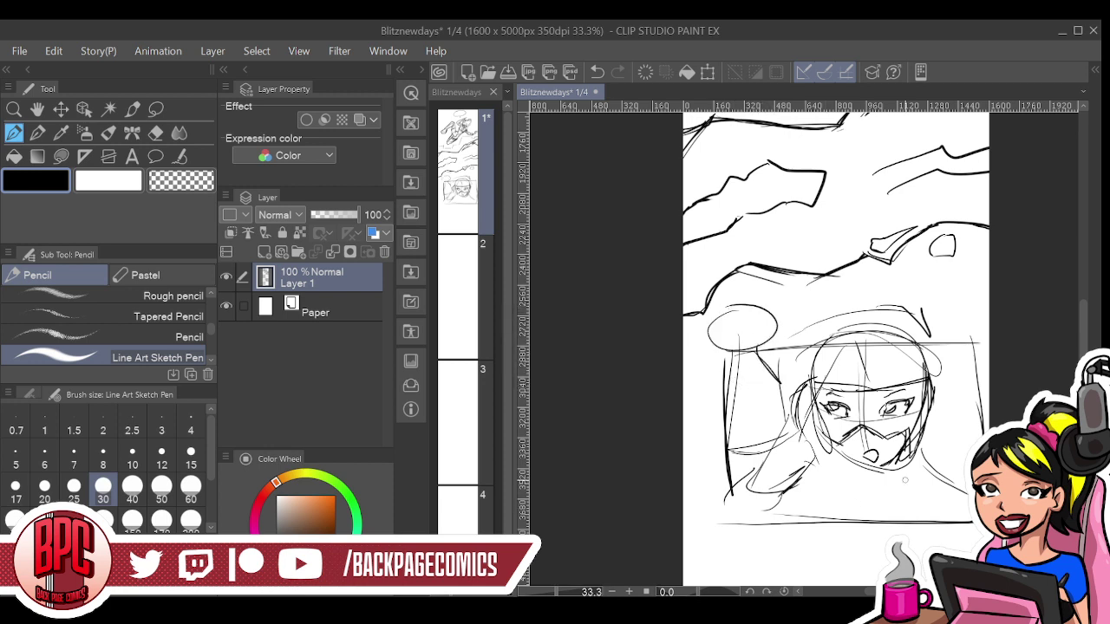
{"action": "mouse_move", "coordinate": [830, 450]}
{"action": "left_mouse_down"}
{"action": "mouse_move", "coordinate": [852, 480]}
{"action": "mouse_move", "coordinate": [819, 480]}
{"action": "mouse_move", "coordinate": [851, 520]}
{"action": "mouse_move", "coordinate": [932, 503]}
{"action": "left_mouse_up"}
{"action": "mouse_move", "coordinate": [922, 392]}
{"action": "left_mouse_down"}
{"action": "mouse_move", "coordinate": [974, 441]}
{"action": "mouse_move", "coordinate": [938, 474]}
{"action": "left_mouse_up"}
{"action": "mouse_move", "coordinate": [797, 395]}
{"action": "left_mouse_down"}
{"action": "mouse_move", "coordinate": [793, 440]}
{"action": "mouse_move", "coordinate": [829, 461]}
{"action": "left_mouse_up"}
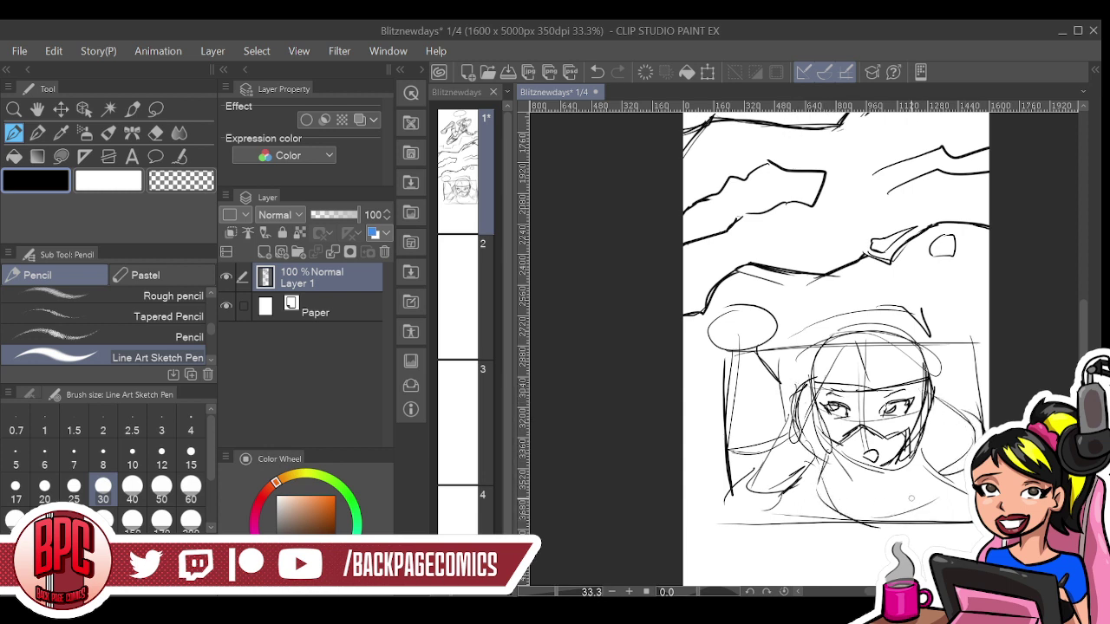
{"action": "left_click_drag", "start_coordinate": [964, 467], "coordinate": [940, 474]}
Draw a large speech balloon below the panel with its tail pointing up and placeholder text squiggles inside
{"action": "mouse_move", "coordinate": [864, 528]}
{"action": "left_mouse_down"}
{"action": "mouse_move", "coordinate": [832, 300]}
{"action": "mouse_move", "coordinate": [833, 198]}
{"action": "left_mouse_up"}
{"action": "left_click_drag", "start_coordinate": [817, 308], "coordinate": [819, 375]}
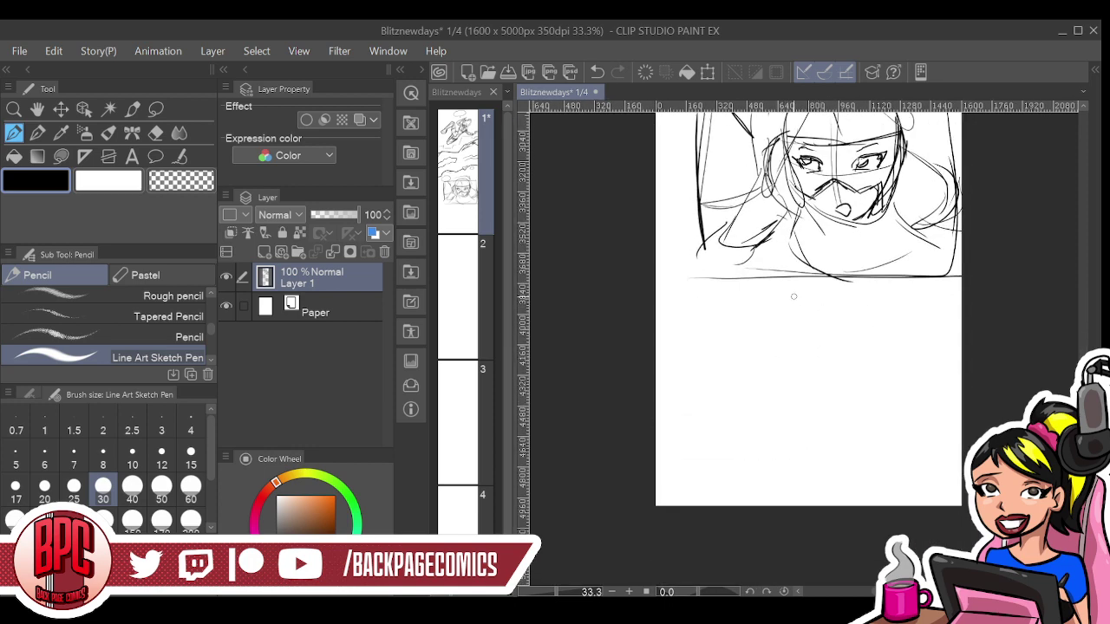
{"action": "mouse_move", "coordinate": [815, 295]}
{"action": "left_mouse_down"}
{"action": "mouse_move", "coordinate": [785, 323]}
{"action": "mouse_move", "coordinate": [809, 322]}
{"action": "mouse_move", "coordinate": [855, 373]}
{"action": "mouse_move", "coordinate": [807, 312]}
{"action": "left_mouse_up"}
{"action": "left_click_drag", "start_coordinate": [736, 350], "coordinate": [756, 347]}
{"action": "left_click_drag", "start_coordinate": [785, 349], "coordinate": [843, 351]}
{"action": "left_click_drag", "start_coordinate": [785, 359], "coordinate": [824, 371]}
Draw a slanted banner box across the bottom of the page
{"action": "left_click_drag", "start_coordinate": [660, 453], "coordinate": [962, 422]}
{"action": "left_click_drag", "start_coordinate": [942, 417], "coordinate": [929, 449]}
{"action": "left_click_drag", "start_coordinate": [716, 469], "coordinate": [928, 462]}
{"action": "left_click_drag", "start_coordinate": [685, 446], "coordinate": [685, 470]}
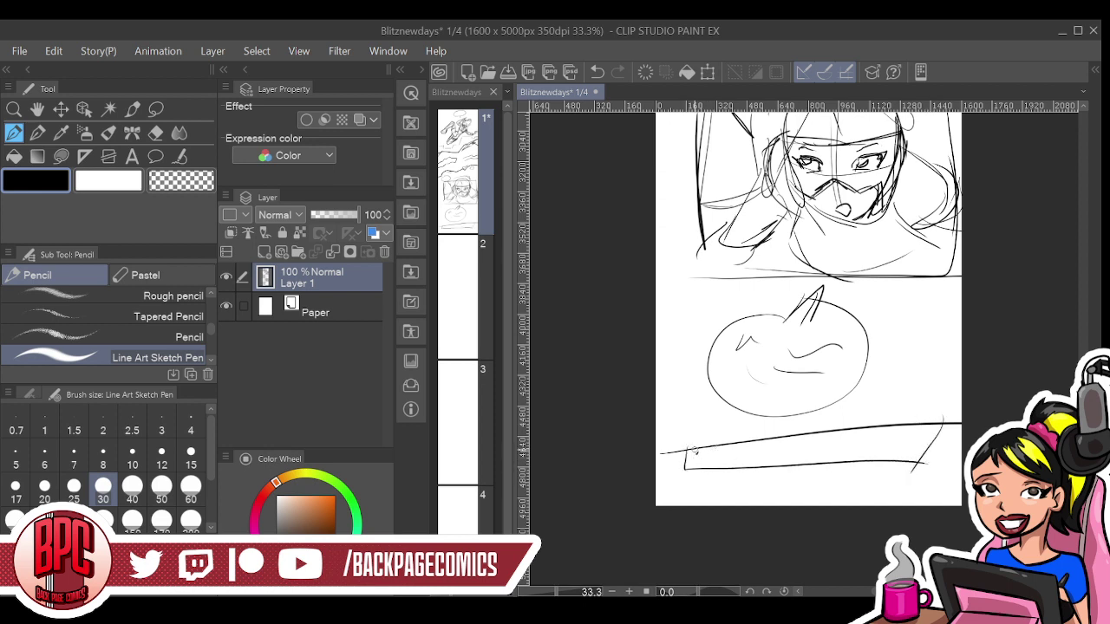
Hand-letter the placeholder "Titles HERE!" inside the bottom banner
{"action": "mouse_move", "coordinate": [725, 446]}
{"action": "left_mouse_down"}
{"action": "mouse_move", "coordinate": [737, 464]}
{"action": "mouse_move", "coordinate": [764, 454]}
{"action": "mouse_move", "coordinate": [737, 470]}
{"action": "left_mouse_up"}
{"action": "mouse_move", "coordinate": [798, 441]}
{"action": "left_mouse_down"}
{"action": "mouse_move", "coordinate": [791, 460]}
{"action": "mouse_move", "coordinate": [807, 448]}
{"action": "left_mouse_up"}
{"action": "mouse_move", "coordinate": [809, 439]}
{"action": "left_mouse_down"}
{"action": "mouse_move", "coordinate": [812, 459]}
{"action": "mouse_move", "coordinate": [829, 434]}
{"action": "left_mouse_up"}
{"action": "mouse_move", "coordinate": [808, 448]}
{"action": "left_mouse_down"}
{"action": "mouse_move", "coordinate": [823, 445]}
{"action": "mouse_move", "coordinate": [831, 461]}
{"action": "mouse_move", "coordinate": [846, 434]}
{"action": "mouse_move", "coordinate": [846, 446]}
{"action": "left_mouse_up"}
{"action": "mouse_move", "coordinate": [838, 449]}
{"action": "left_mouse_down"}
{"action": "mouse_move", "coordinate": [850, 463]}
{"action": "mouse_move", "coordinate": [877, 435]}
{"action": "left_mouse_up"}
{"action": "left_click_drag", "start_coordinate": [854, 449], "coordinate": [890, 444]}
{"action": "left_click", "coordinate": [884, 457]}
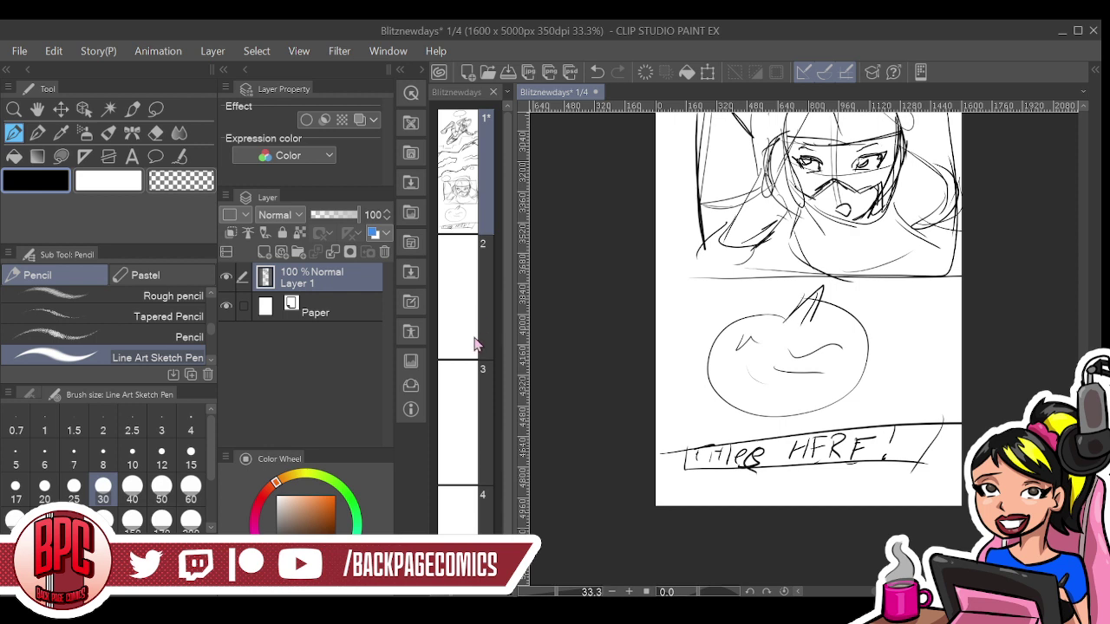
Save the first page and open page 2 of the comic
{"action": "left_click", "coordinate": [572, 92]}
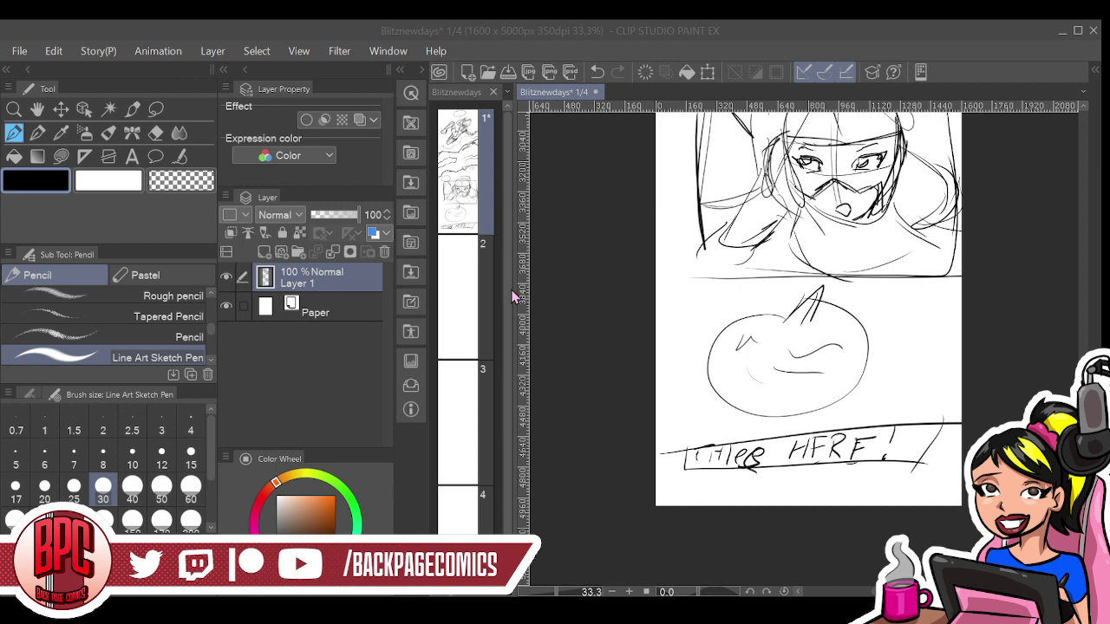
{"action": "key", "text": "ctrl+s"}
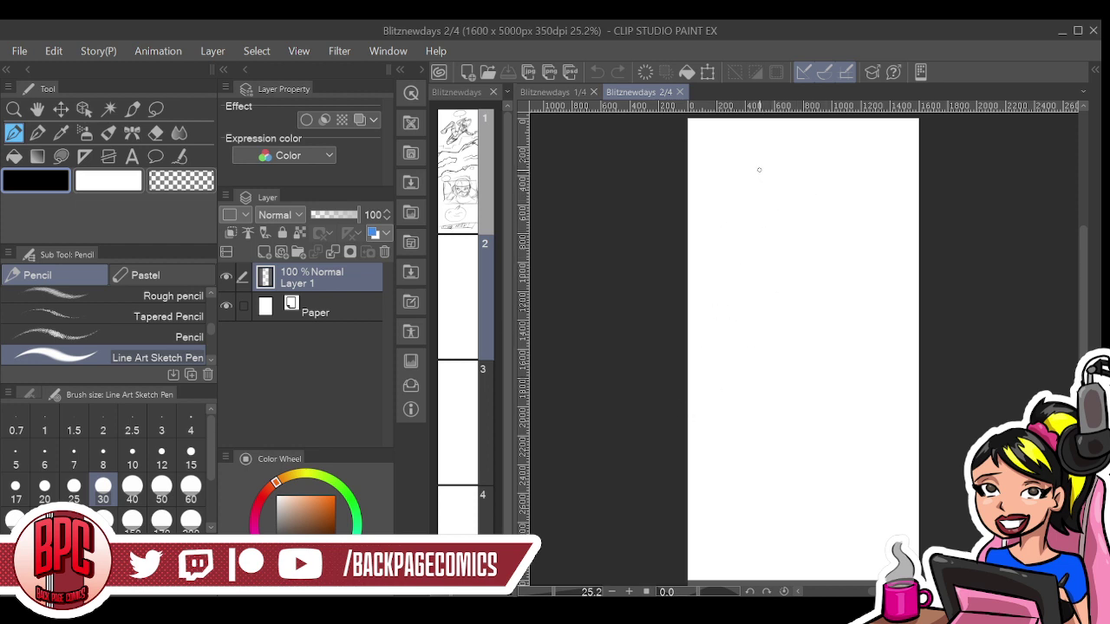
{"action": "mouse_move", "coordinate": [711, 135]}
{"action": "left_mouse_down"}
{"action": "mouse_move", "coordinate": [713, 168]}
{"action": "mouse_move", "coordinate": [740, 176]}
{"action": "mouse_move", "coordinate": [721, 241]}
{"action": "left_mouse_up"}
{"action": "left_click_drag", "start_coordinate": [693, 189], "coordinate": [722, 241]}
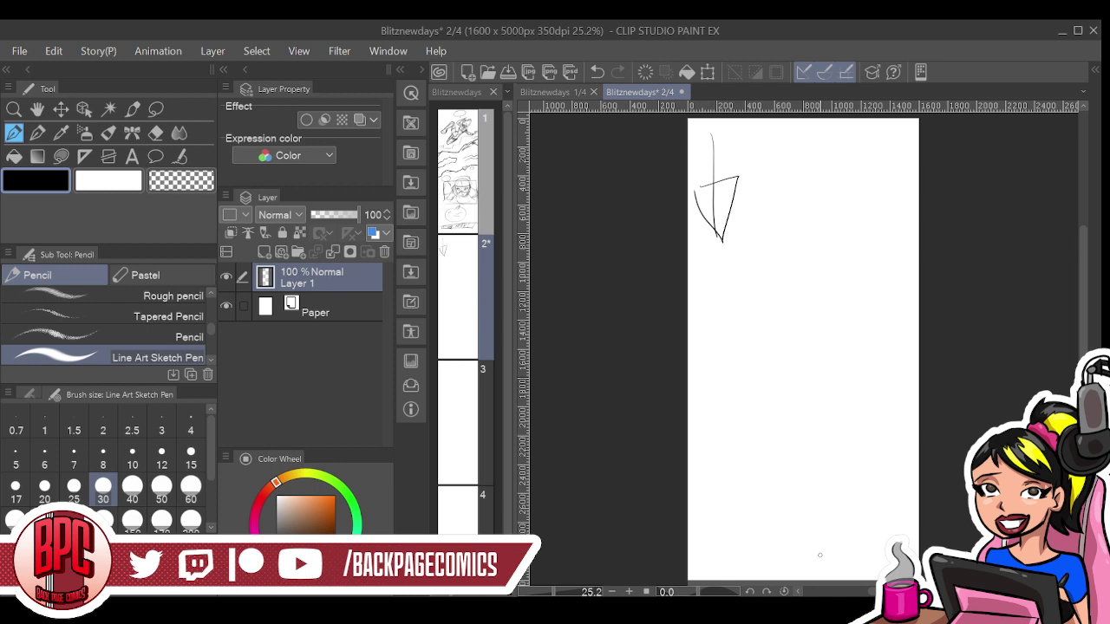
{"action": "mouse_move", "coordinate": [857, 404]}
{"action": "left_mouse_down"}
{"action": "mouse_move", "coordinate": [866, 342]}
{"action": "mouse_move", "coordinate": [886, 401]}
{"action": "left_mouse_up"}
{"action": "left_click_drag", "start_coordinate": [858, 387], "coordinate": [870, 388]}
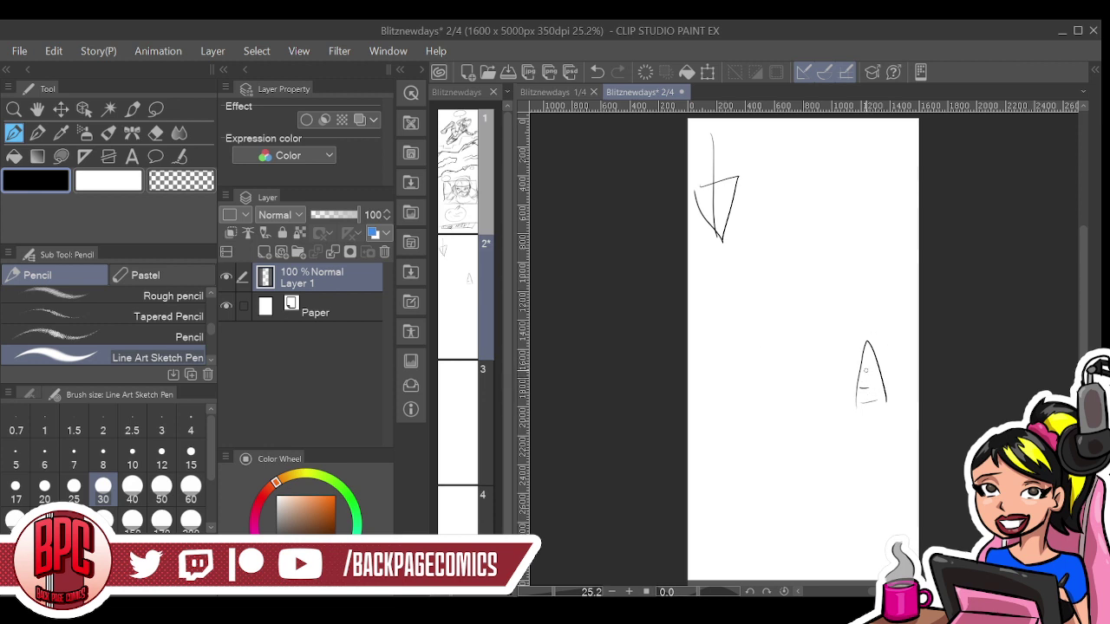
{"action": "left_click_drag", "start_coordinate": [870, 357], "coordinate": [874, 430]}
{"action": "left_click", "coordinate": [646, 71]}
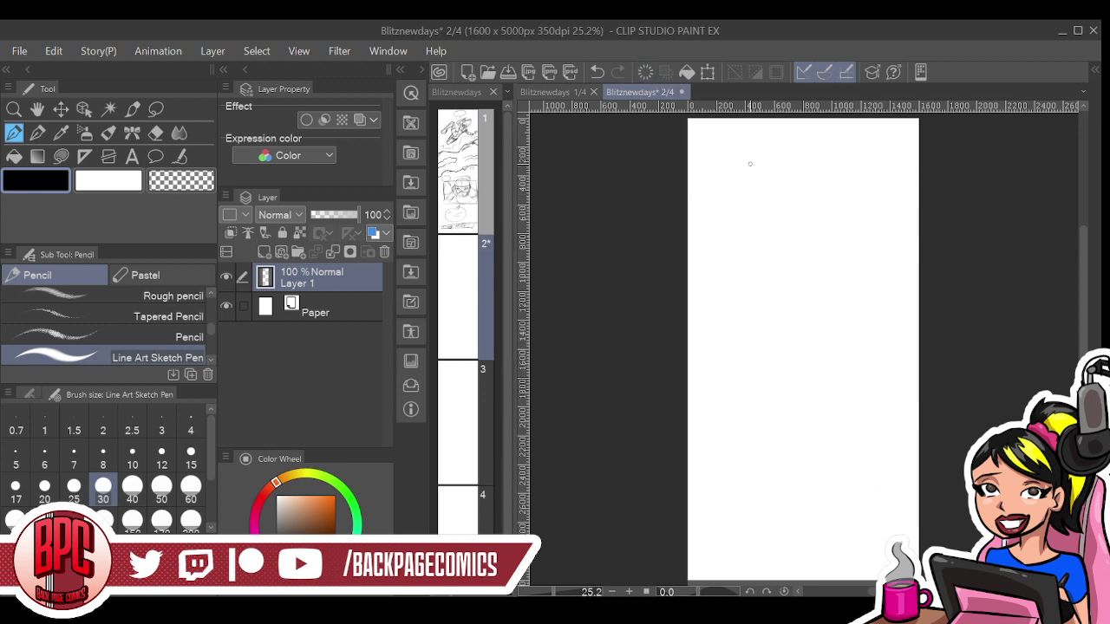
{"action": "mouse_move", "coordinate": [742, 232]}
{"action": "left_mouse_down"}
{"action": "mouse_move", "coordinate": [787, 212]}
{"action": "mouse_move", "coordinate": [776, 187]}
{"action": "mouse_move", "coordinate": [785, 261]}
{"action": "mouse_move", "coordinate": [770, 264]}
{"action": "left_mouse_up"}
{"action": "mouse_move", "coordinate": [791, 218]}
{"action": "left_mouse_down"}
{"action": "mouse_move", "coordinate": [746, 251]}
{"action": "mouse_move", "coordinate": [785, 248]}
{"action": "left_mouse_up"}
{"action": "left_click", "coordinate": [645, 71]}
Sketch a small head oval with crossed face guidelines near the top of page 2
{"action": "scroll", "coordinate": [794, 277], "scroll_direction": "up", "scroll_amount": 1}
{"action": "left_click_drag", "start_coordinate": [788, 176], "coordinate": [829, 186]}
{"action": "mouse_move", "coordinate": [805, 158]}
{"action": "left_mouse_down"}
{"action": "mouse_move", "coordinate": [801, 203]}
{"action": "mouse_move", "coordinate": [830, 171]}
{"action": "mouse_move", "coordinate": [815, 208]}
{"action": "left_mouse_up"}
{"action": "left_click_drag", "start_coordinate": [832, 171], "coordinate": [815, 208]}
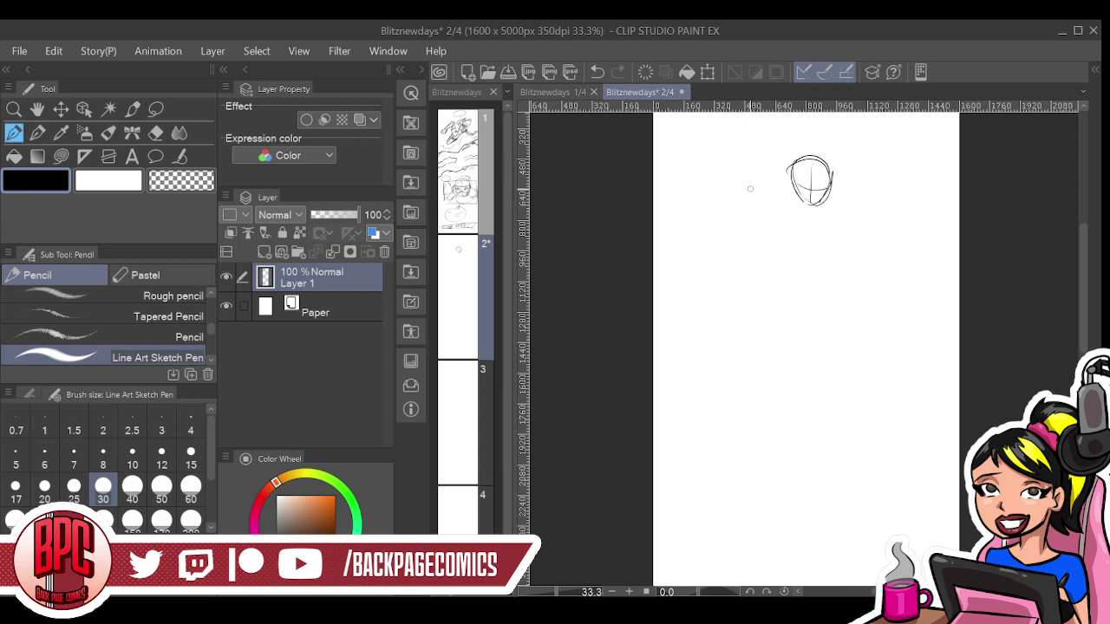
Sketch the figure's chest curves and an arm stretched out toward the page's left edge
{"action": "left_click_drag", "start_coordinate": [780, 228], "coordinate": [841, 212]}
{"action": "mouse_move", "coordinate": [791, 183]}
{"action": "left_mouse_down"}
{"action": "mouse_move", "coordinate": [784, 213]}
{"action": "mouse_move", "coordinate": [817, 236]}
{"action": "left_mouse_up"}
{"action": "mouse_move", "coordinate": [810, 236]}
{"action": "left_mouse_down"}
{"action": "mouse_move", "coordinate": [840, 200]}
{"action": "mouse_move", "coordinate": [828, 236]}
{"action": "left_mouse_up"}
{"action": "mouse_move", "coordinate": [787, 171]}
{"action": "left_mouse_down"}
{"action": "mouse_move", "coordinate": [739, 170]}
{"action": "mouse_move", "coordinate": [726, 186]}
{"action": "mouse_move", "coordinate": [786, 184]}
{"action": "mouse_move", "coordinate": [782, 210]}
{"action": "mouse_move", "coordinate": [739, 205]}
{"action": "mouse_move", "coordinate": [699, 224]}
{"action": "mouse_move", "coordinate": [710, 227]}
{"action": "left_mouse_up"}
{"action": "mouse_move", "coordinate": [711, 185]}
{"action": "left_mouse_down"}
{"action": "mouse_move", "coordinate": [686, 240]}
{"action": "mouse_move", "coordinate": [688, 227]}
{"action": "mouse_move", "coordinate": [657, 205]}
{"action": "mouse_move", "coordinate": [678, 219]}
{"action": "left_mouse_up"}
Draw the other arm with joint circles inside a tall pointed shield shape beside the head, and add its inner contour lines
{"action": "mouse_move", "coordinate": [849, 216]}
{"action": "left_mouse_down"}
{"action": "mouse_move", "coordinate": [872, 275]}
{"action": "mouse_move", "coordinate": [872, 192]}
{"action": "left_mouse_up"}
{"action": "mouse_move", "coordinate": [865, 192]}
{"action": "left_mouse_down"}
{"action": "mouse_move", "coordinate": [876, 208]}
{"action": "mouse_move", "coordinate": [862, 194]}
{"action": "mouse_move", "coordinate": [862, 231]}
{"action": "left_mouse_up"}
{"action": "mouse_move", "coordinate": [869, 156]}
{"action": "left_mouse_down"}
{"action": "mouse_move", "coordinate": [860, 248]}
{"action": "mouse_move", "coordinate": [871, 144]}
{"action": "mouse_move", "coordinate": [861, 165]}
{"action": "mouse_move", "coordinate": [898, 198]}
{"action": "mouse_move", "coordinate": [909, 271]}
{"action": "mouse_move", "coordinate": [860, 272]}
{"action": "left_mouse_up"}
{"action": "left_click_drag", "start_coordinate": [867, 204], "coordinate": [860, 270]}
{"action": "mouse_move", "coordinate": [862, 155]}
{"action": "left_mouse_down"}
{"action": "mouse_move", "coordinate": [855, 251]}
{"action": "mouse_move", "coordinate": [858, 154]}
{"action": "mouse_move", "coordinate": [864, 210]}
{"action": "left_mouse_up"}
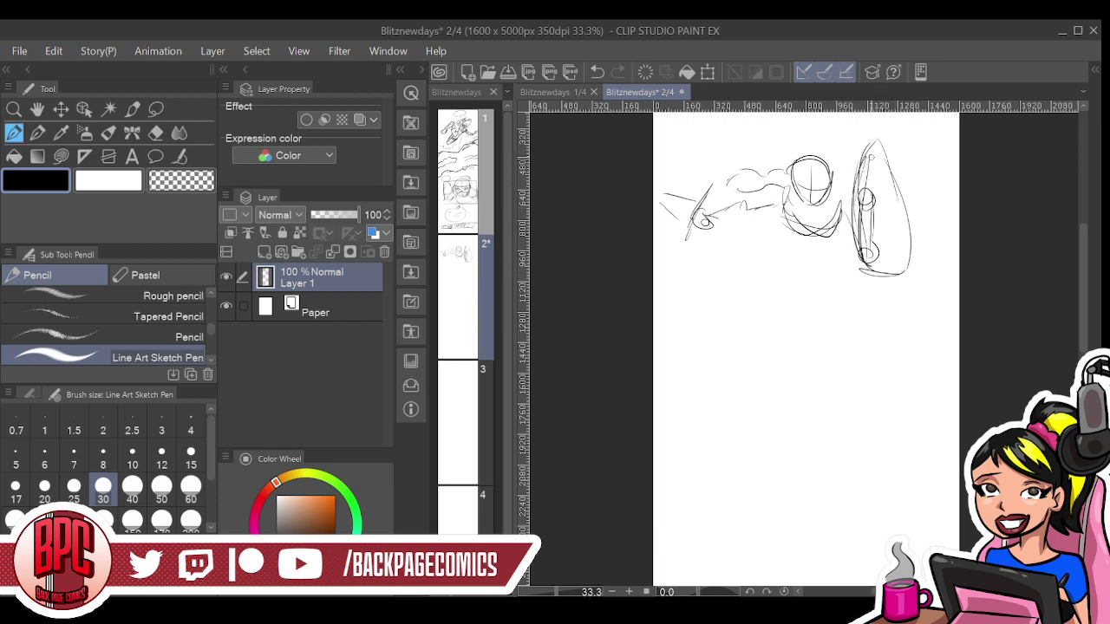
{"action": "mouse_move", "coordinate": [876, 146]}
{"action": "left_mouse_down"}
{"action": "mouse_move", "coordinate": [901, 195]}
{"action": "mouse_move", "coordinate": [891, 250]}
{"action": "left_mouse_up"}
{"action": "mouse_move", "coordinate": [860, 174]}
{"action": "left_mouse_down"}
{"action": "mouse_move", "coordinate": [862, 207]}
{"action": "mouse_move", "coordinate": [873, 139]}
{"action": "mouse_move", "coordinate": [900, 196]}
{"action": "mouse_move", "coordinate": [903, 270]}
{"action": "mouse_move", "coordinate": [878, 276]}
{"action": "left_mouse_up"}
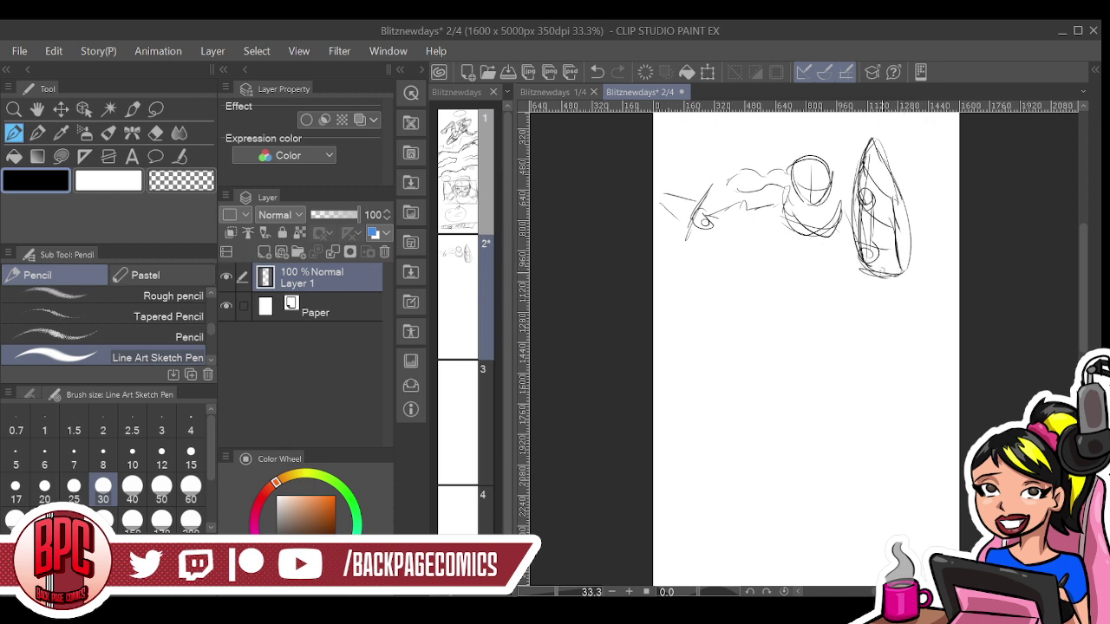
{"action": "mouse_move", "coordinate": [857, 205]}
{"action": "left_mouse_down"}
{"action": "mouse_move", "coordinate": [863, 246]}
{"action": "mouse_move", "coordinate": [857, 220]}
{"action": "left_mouse_up"}
Sketch the torso sides, a hip circle and one leg kicked out to the left
{"action": "left_click_drag", "start_coordinate": [791, 203], "coordinate": [791, 234]}
{"action": "mouse_move", "coordinate": [777, 174]}
{"action": "left_mouse_down"}
{"action": "mouse_move", "coordinate": [824, 177]}
{"action": "mouse_move", "coordinate": [855, 232]}
{"action": "mouse_move", "coordinate": [791, 222]}
{"action": "mouse_move", "coordinate": [853, 226]}
{"action": "mouse_move", "coordinate": [779, 251]}
{"action": "mouse_move", "coordinate": [808, 262]}
{"action": "mouse_move", "coordinate": [782, 241]}
{"action": "mouse_move", "coordinate": [751, 270]}
{"action": "mouse_move", "coordinate": [766, 283]}
{"action": "mouse_move", "coordinate": [814, 258]}
{"action": "mouse_move", "coordinate": [848, 260]}
{"action": "mouse_move", "coordinate": [816, 291]}
{"action": "mouse_move", "coordinate": [828, 351]}
{"action": "mouse_move", "coordinate": [812, 374]}
{"action": "mouse_move", "coordinate": [836, 340]}
{"action": "left_mouse_up"}
{"action": "mouse_move", "coordinate": [751, 264]}
{"action": "left_mouse_down"}
{"action": "mouse_move", "coordinate": [675, 315]}
{"action": "mouse_move", "coordinate": [787, 274]}
{"action": "mouse_move", "coordinate": [727, 289]}
{"action": "mouse_move", "coordinate": [739, 270]}
{"action": "mouse_move", "coordinate": [715, 273]}
{"action": "mouse_move", "coordinate": [676, 299]}
{"action": "mouse_move", "coordinate": [671, 323]}
{"action": "mouse_move", "coordinate": [839, 246]}
{"action": "left_mouse_up"}
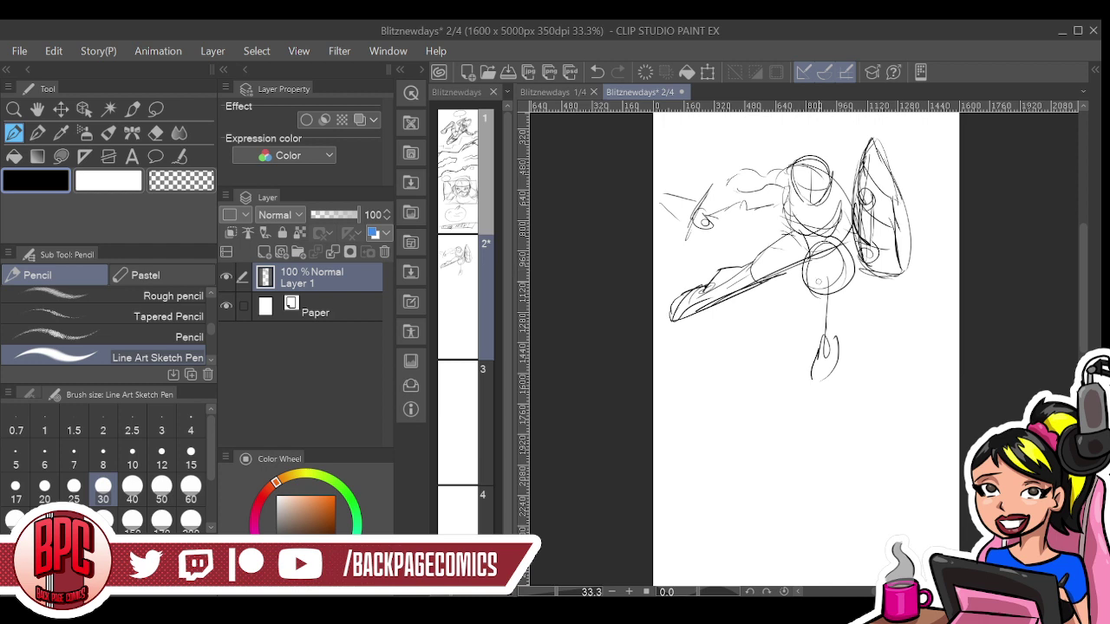
Outline the downward-pointing leg and darken the contour of its foot
{"action": "mouse_move", "coordinate": [815, 266]}
{"action": "left_mouse_down"}
{"action": "mouse_move", "coordinate": [827, 355]}
{"action": "mouse_move", "coordinate": [847, 320]}
{"action": "mouse_move", "coordinate": [826, 366]}
{"action": "mouse_move", "coordinate": [815, 355]}
{"action": "mouse_move", "coordinate": [843, 389]}
{"action": "left_mouse_up"}
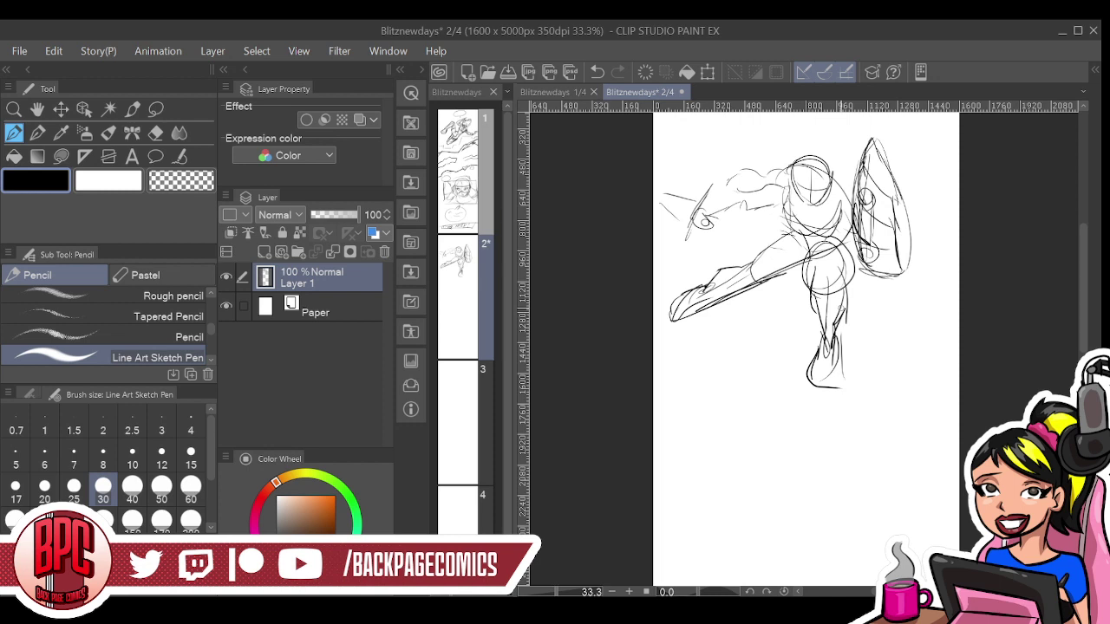
{"action": "left_click_drag", "start_coordinate": [810, 369], "coordinate": [839, 390]}
{"action": "left_click_drag", "start_coordinate": [836, 340], "coordinate": [834, 382]}
Draw a slanted double-line band across the full page width below the figure
{"action": "mouse_move", "coordinate": [699, 479]}
{"action": "left_mouse_down"}
{"action": "mouse_move", "coordinate": [924, 424]}
{"action": "mouse_move", "coordinate": [930, 399]}
{"action": "mouse_move", "coordinate": [847, 418]}
{"action": "left_mouse_up"}
{"action": "left_click_drag", "start_coordinate": [653, 473], "coordinate": [952, 389]}
{"action": "left_click_drag", "start_coordinate": [854, 415], "coordinate": [960, 387]}
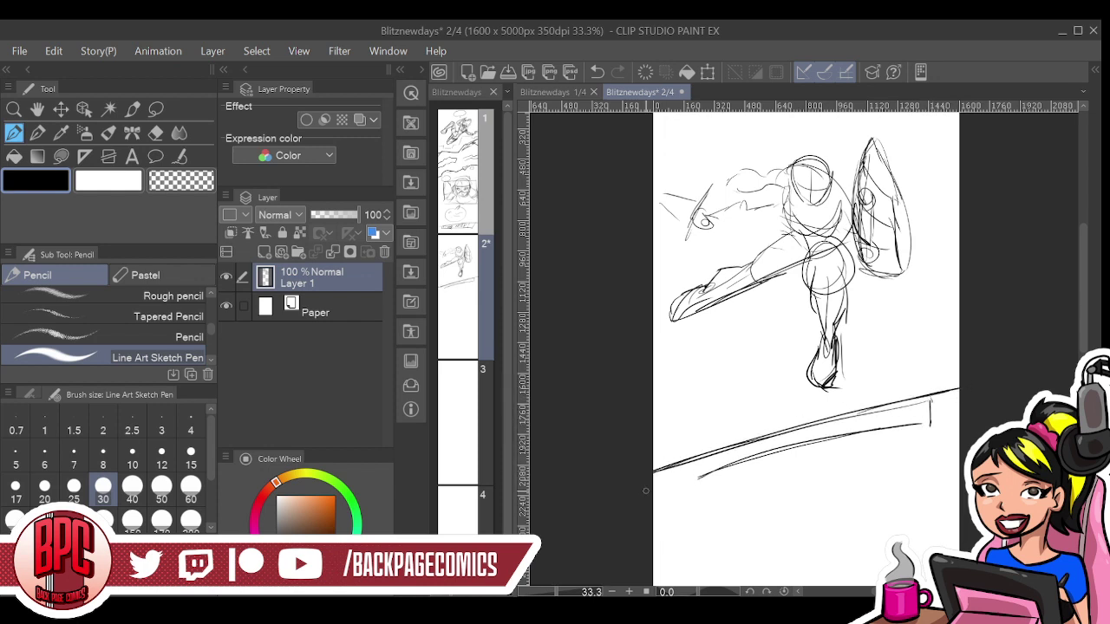
{"action": "left_click_drag", "start_coordinate": [654, 493], "coordinate": [959, 425]}
{"action": "left_click_drag", "start_coordinate": [785, 458], "coordinate": [960, 416]}
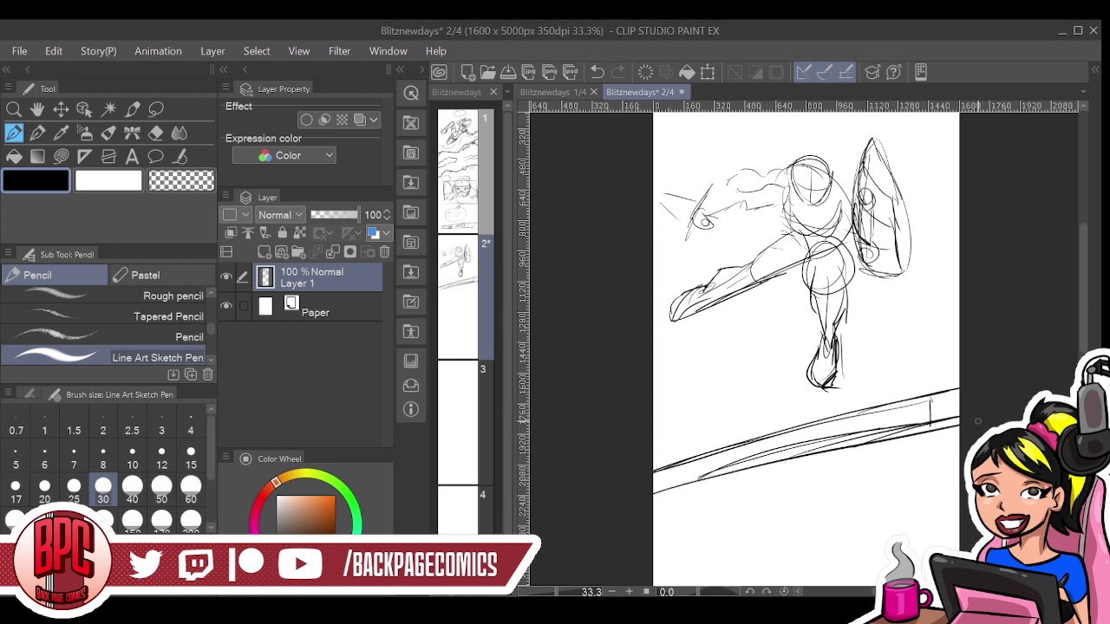
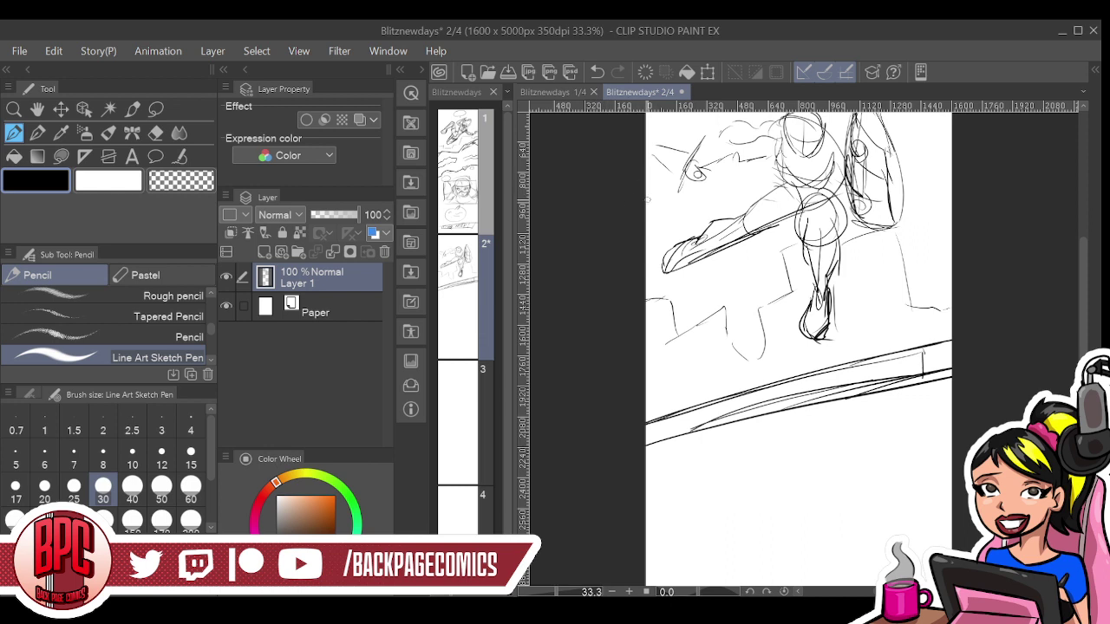
Add a short stroke near the page's right edge and rough in a round head below the slanted band's right half
{"action": "left_click_drag", "start_coordinate": [942, 164], "coordinate": [950, 203]}
{"action": "mouse_move", "coordinate": [751, 470]}
{"action": "left_mouse_down"}
{"action": "mouse_move", "coordinate": [736, 304]}
{"action": "mouse_move", "coordinate": [742, 350]}
{"action": "mouse_move", "coordinate": [748, 254]}
{"action": "left_mouse_up"}
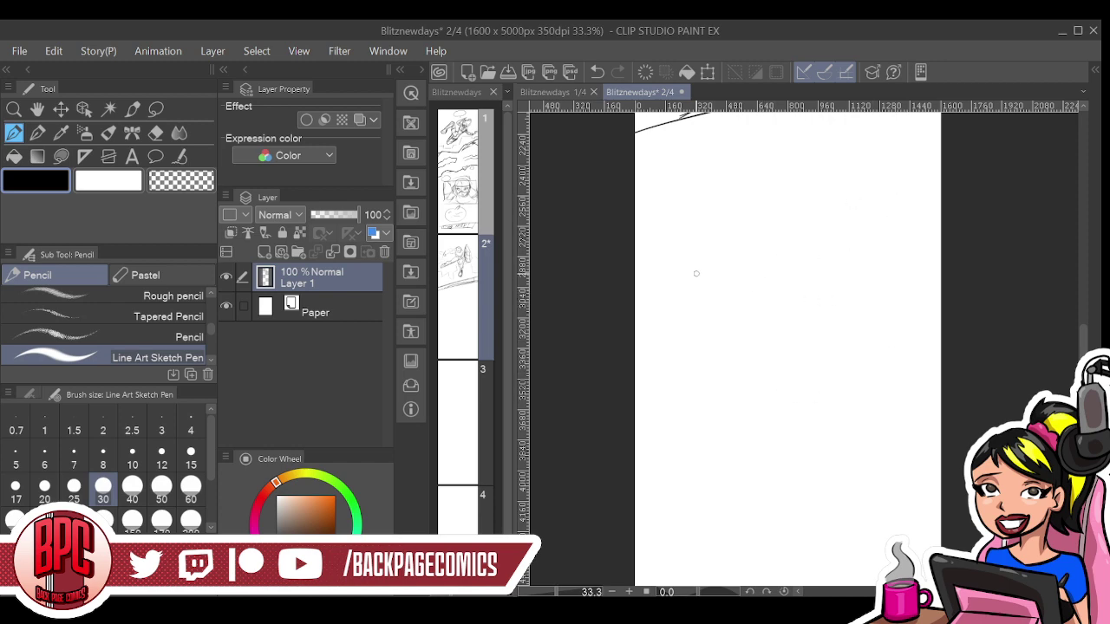
{"action": "mouse_move", "coordinate": [756, 262]}
{"action": "left_mouse_down"}
{"action": "mouse_move", "coordinate": [726, 379]}
{"action": "mouse_move", "coordinate": [716, 324]}
{"action": "mouse_move", "coordinate": [732, 338]}
{"action": "left_mouse_up"}
{"action": "mouse_move", "coordinate": [767, 240]}
{"action": "left_mouse_down"}
{"action": "mouse_move", "coordinate": [855, 217]}
{"action": "mouse_move", "coordinate": [874, 246]}
{"action": "left_mouse_up"}
{"action": "mouse_move", "coordinate": [788, 218]}
{"action": "left_mouse_down"}
{"action": "mouse_move", "coordinate": [798, 317]}
{"action": "mouse_move", "coordinate": [875, 239]}
{"action": "mouse_move", "coordinate": [866, 287]}
{"action": "left_mouse_up"}
{"action": "mouse_move", "coordinate": [784, 308]}
{"action": "left_mouse_down"}
{"action": "mouse_move", "coordinate": [820, 328]}
{"action": "mouse_move", "coordinate": [857, 317]}
{"action": "left_mouse_up"}
{"action": "mouse_move", "coordinate": [808, 302]}
{"action": "left_mouse_down"}
{"action": "mouse_move", "coordinate": [840, 319]}
{"action": "mouse_move", "coordinate": [858, 228]}
{"action": "left_mouse_up"}
Sketch a second, oval head below the band's left end, with a vertical centre line and a curved horizontal guideline
{"action": "left_click_drag", "start_coordinate": [710, 182], "coordinate": [718, 241]}
{"action": "left_click_drag", "start_coordinate": [646, 180], "coordinate": [633, 265]}
{"action": "mouse_move", "coordinate": [641, 182]}
{"action": "left_mouse_down"}
{"action": "mouse_move", "coordinate": [690, 168]}
{"action": "mouse_move", "coordinate": [710, 279]}
{"action": "mouse_move", "coordinate": [626, 245]}
{"action": "left_mouse_up"}
{"action": "left_click_drag", "start_coordinate": [724, 200], "coordinate": [690, 286]}
{"action": "mouse_move", "coordinate": [646, 175]}
{"action": "left_mouse_down"}
{"action": "mouse_move", "coordinate": [619, 213]}
{"action": "mouse_move", "coordinate": [722, 208]}
{"action": "left_mouse_up"}
{"action": "left_click_drag", "start_coordinate": [721, 220], "coordinate": [636, 293]}
{"action": "mouse_move", "coordinate": [632, 240]}
{"action": "left_mouse_down"}
{"action": "mouse_move", "coordinate": [710, 257]}
{"action": "mouse_move", "coordinate": [719, 239]}
{"action": "left_mouse_up"}
{"action": "left_click_drag", "start_coordinate": [689, 172], "coordinate": [681, 288]}
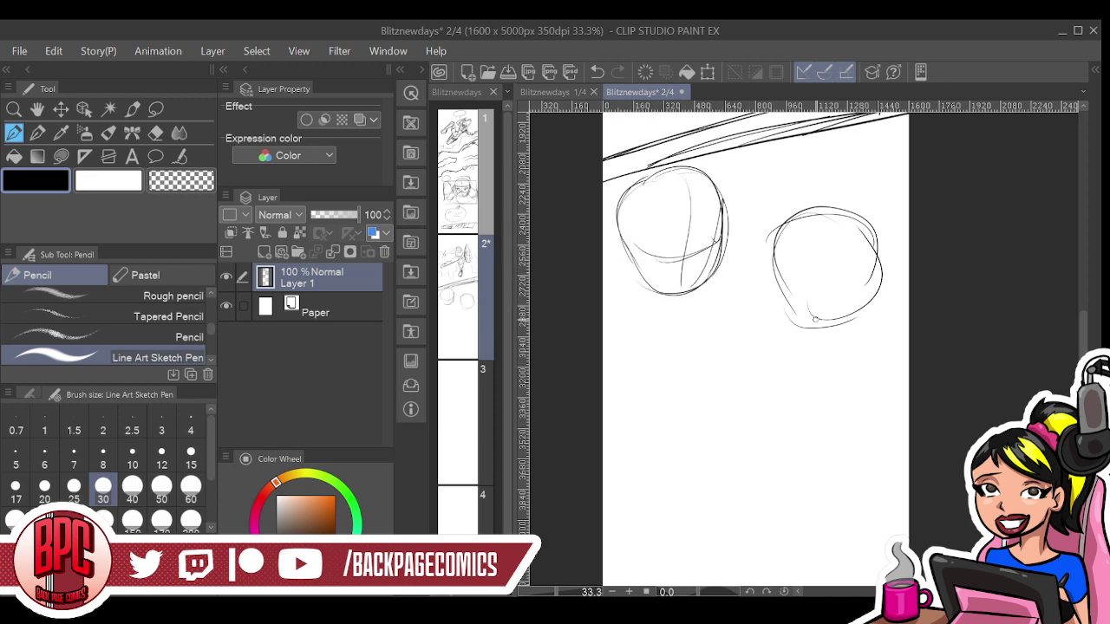
Add a centre line, curved guidelines and a pointed jaw to the right head
{"action": "mouse_move", "coordinate": [803, 234]}
{"action": "left_mouse_down"}
{"action": "mouse_move", "coordinate": [808, 333]}
{"action": "mouse_move", "coordinate": [821, 340]}
{"action": "left_mouse_up"}
{"action": "mouse_move", "coordinate": [769, 279]}
{"action": "left_mouse_down"}
{"action": "mouse_move", "coordinate": [819, 307]}
{"action": "mouse_move", "coordinate": [879, 291]}
{"action": "left_mouse_up"}
{"action": "left_click_drag", "start_coordinate": [780, 306], "coordinate": [843, 347]}
{"action": "left_click_drag", "start_coordinate": [881, 281], "coordinate": [824, 357]}
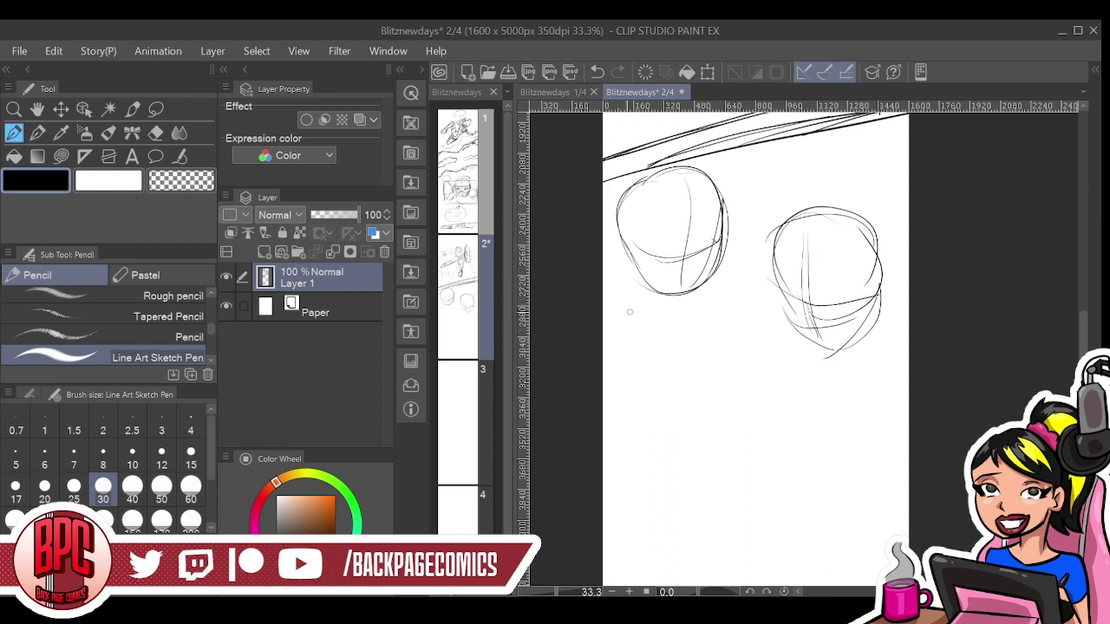
Rough in the first shoulder lines beside the left head and a wide rounded shoulder shape beneath the right head
{"action": "left_click_drag", "start_coordinate": [624, 265], "coordinate": [597, 271]}
{"action": "left_click_drag", "start_coordinate": [614, 249], "coordinate": [602, 260]}
{"action": "left_click_drag", "start_coordinate": [750, 277], "coordinate": [722, 324]}
{"action": "left_click_drag", "start_coordinate": [685, 336], "coordinate": [618, 341]}
{"action": "mouse_move", "coordinate": [773, 304]}
{"action": "left_mouse_down"}
{"action": "mouse_move", "coordinate": [744, 351]}
{"action": "mouse_move", "coordinate": [793, 411]}
{"action": "mouse_move", "coordinate": [898, 382]}
{"action": "left_mouse_up"}
{"action": "mouse_move", "coordinate": [887, 286]}
{"action": "left_mouse_down"}
{"action": "mouse_move", "coordinate": [909, 314]}
{"action": "mouse_move", "coordinate": [855, 399]}
{"action": "left_mouse_up"}
{"action": "mouse_move", "coordinate": [768, 343]}
{"action": "left_mouse_down"}
{"action": "mouse_move", "coordinate": [906, 368]}
{"action": "mouse_move", "coordinate": [805, 404]}
{"action": "left_mouse_up"}
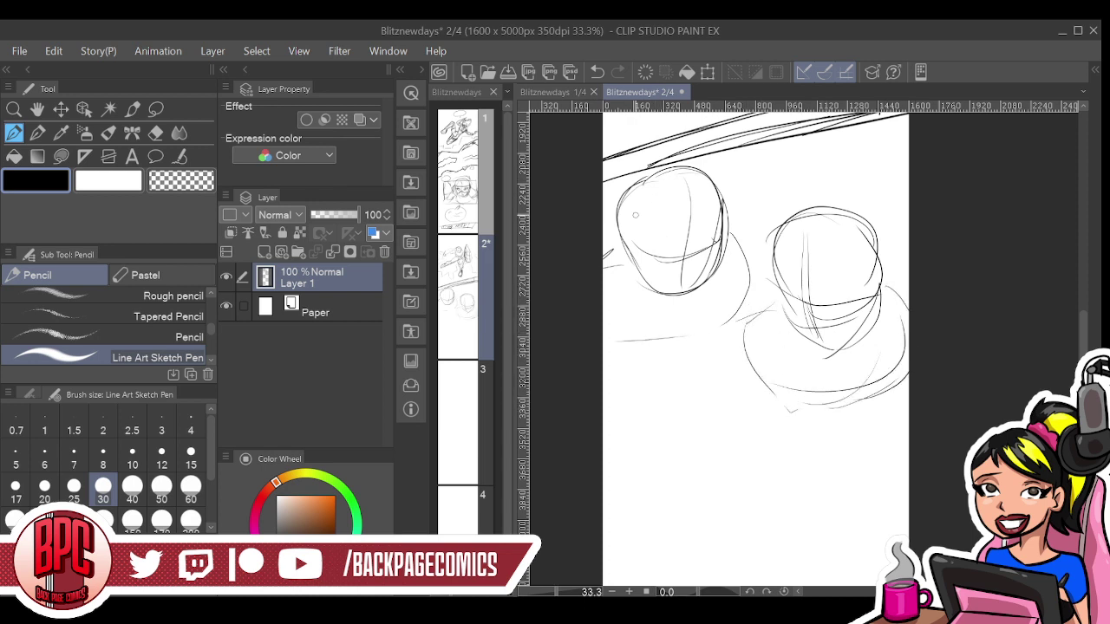
Darken the left head's side and chin contours and complete the curved shoulder shape beneath it
{"action": "mouse_move", "coordinate": [629, 182]}
{"action": "left_mouse_down"}
{"action": "mouse_move", "coordinate": [636, 250]}
{"action": "mouse_move", "coordinate": [702, 168]}
{"action": "mouse_move", "coordinate": [699, 293]}
{"action": "left_mouse_up"}
{"action": "mouse_move", "coordinate": [627, 234]}
{"action": "left_mouse_down"}
{"action": "mouse_move", "coordinate": [646, 287]}
{"action": "mouse_move", "coordinate": [708, 288]}
{"action": "left_mouse_up"}
{"action": "mouse_move", "coordinate": [638, 257]}
{"action": "left_mouse_down"}
{"action": "mouse_move", "coordinate": [649, 283]}
{"action": "mouse_move", "coordinate": [701, 296]}
{"action": "left_mouse_up"}
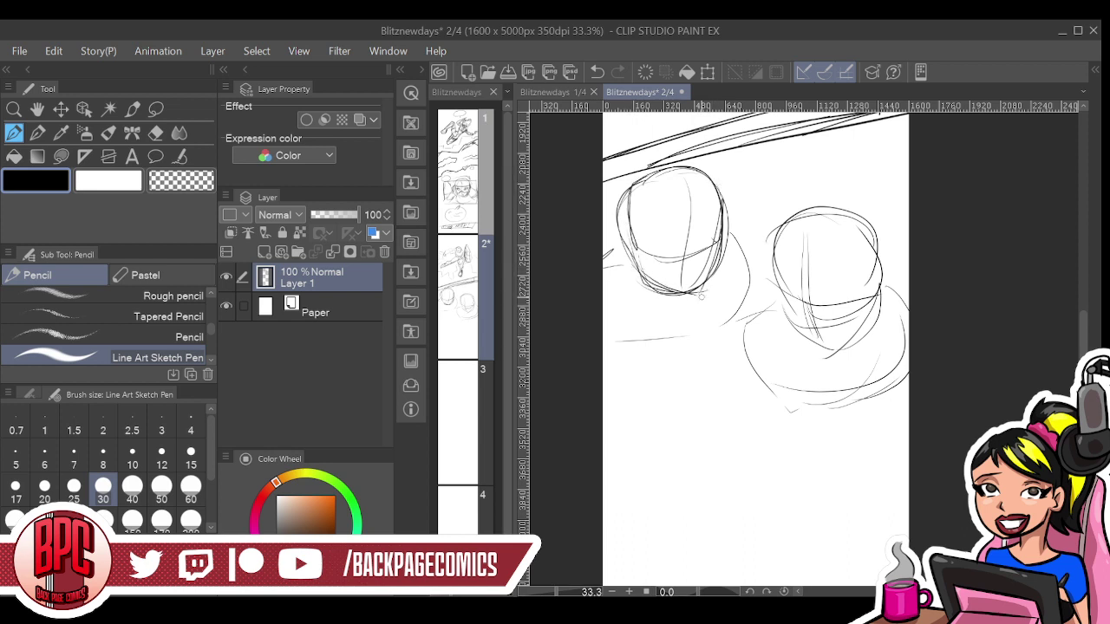
{"action": "mouse_move", "coordinate": [605, 322]}
{"action": "left_mouse_down"}
{"action": "mouse_move", "coordinate": [619, 348]}
{"action": "mouse_move", "coordinate": [748, 310]}
{"action": "left_mouse_up"}
{"action": "left_click_drag", "start_coordinate": [739, 246], "coordinate": [725, 308]}
Label the left head S and the right head B
{"action": "left_click_drag", "start_coordinate": [658, 199], "coordinate": [647, 227]}
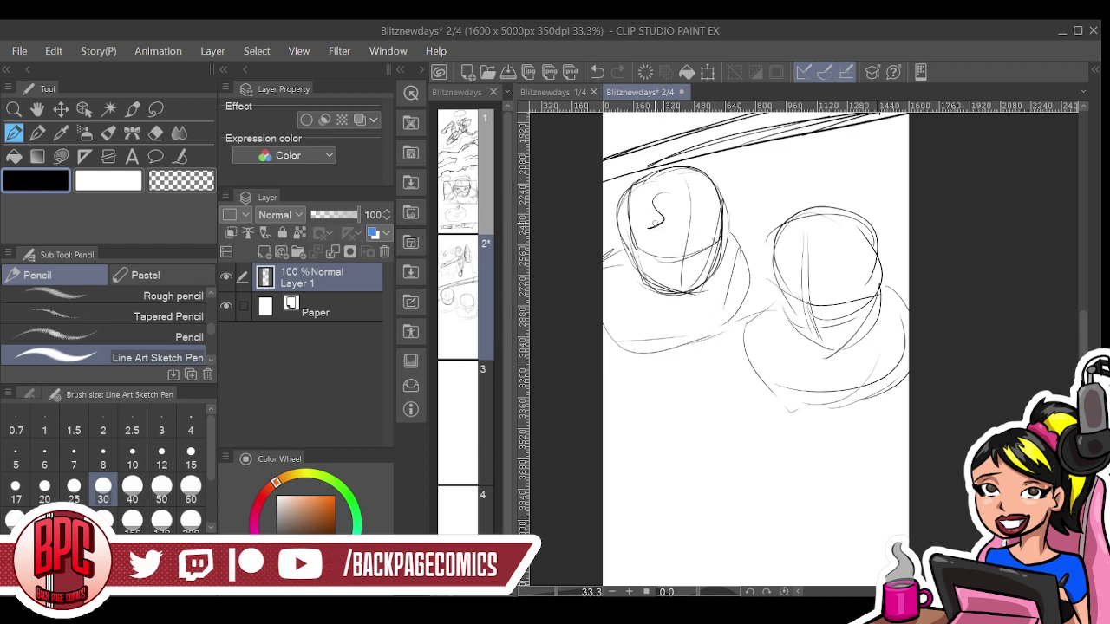
{"action": "mouse_move", "coordinate": [819, 236]}
{"action": "left_mouse_down"}
{"action": "mouse_move", "coordinate": [813, 267]}
{"action": "mouse_move", "coordinate": [839, 274]}
{"action": "mouse_move", "coordinate": [799, 276]}
{"action": "left_mouse_up"}
{"action": "left_click_drag", "start_coordinate": [815, 237], "coordinate": [816, 276]}
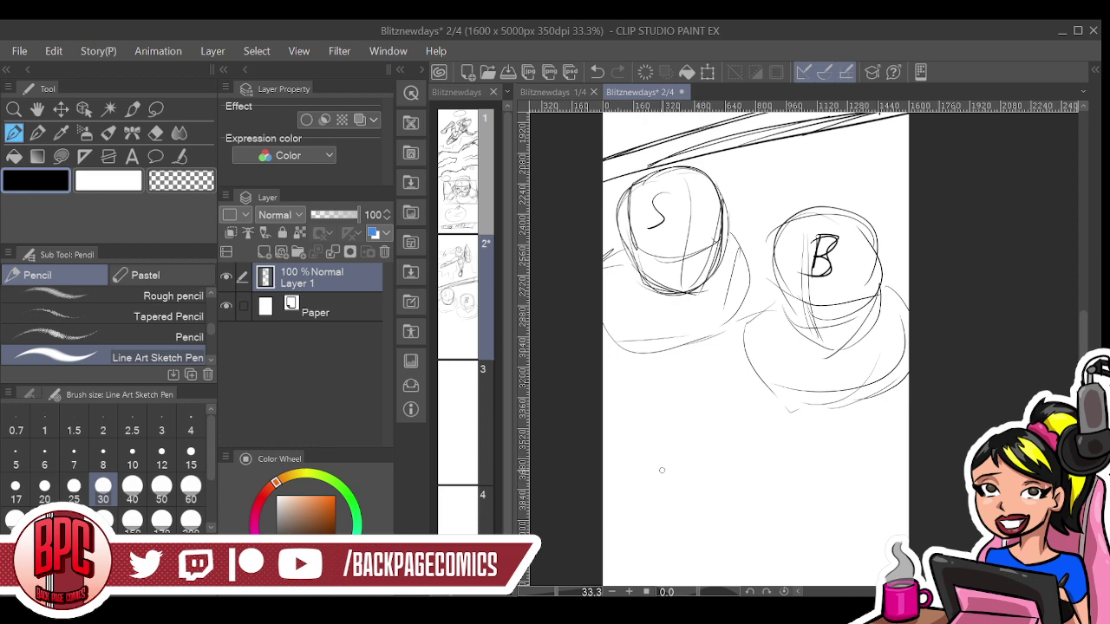
Draw the slanted bottom border of the two-head panel, with its angled corner at the left page edge
{"action": "mouse_move", "coordinate": [723, 489]}
{"action": "left_mouse_down"}
{"action": "mouse_move", "coordinate": [751, 240]}
{"action": "mouse_move", "coordinate": [728, 364]}
{"action": "left_mouse_up"}
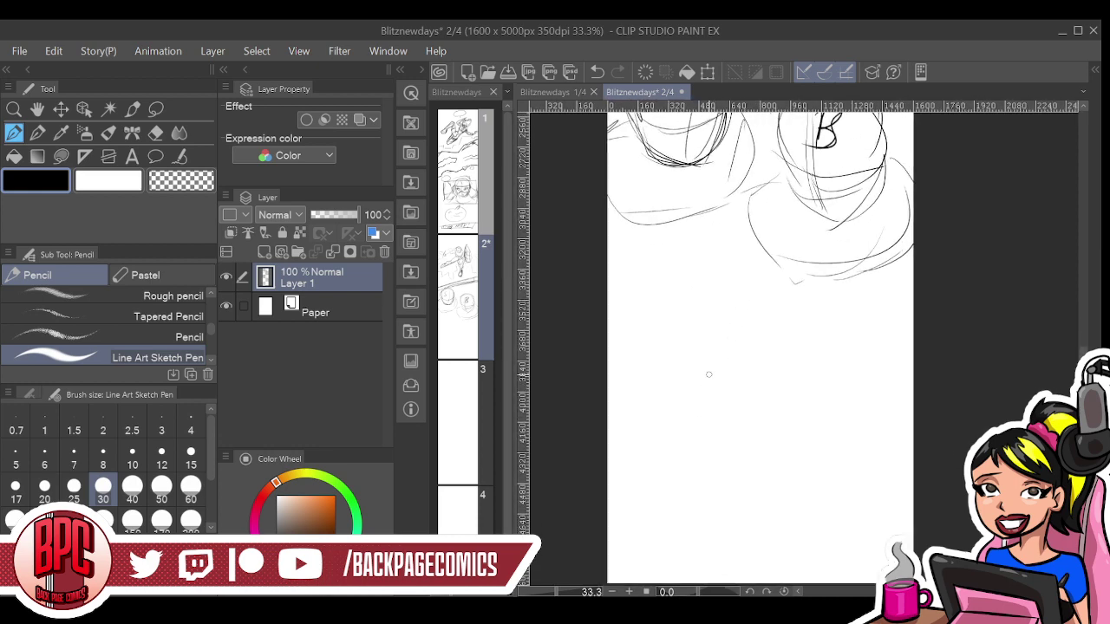
{"action": "left_click_drag", "start_coordinate": [629, 345], "coordinate": [913, 283]}
{"action": "mouse_move", "coordinate": [649, 334]}
{"action": "left_mouse_down"}
{"action": "mouse_move", "coordinate": [960, 276]}
{"action": "mouse_move", "coordinate": [789, 303]}
{"action": "left_mouse_up"}
{"action": "left_click_drag", "start_coordinate": [607, 303], "coordinate": [635, 333]}
{"action": "left_click_drag", "start_coordinate": [607, 279], "coordinate": [632, 339]}
{"action": "left_click_drag", "start_coordinate": [632, 339], "coordinate": [777, 308]}
Draw one speech balloon above and between the heads and another below them, each with a pointed tail
{"action": "scroll", "coordinate": [725, 267], "scroll_direction": "up", "scroll_amount": 3}
{"action": "mouse_move", "coordinate": [761, 201]}
{"action": "left_mouse_down"}
{"action": "mouse_move", "coordinate": [735, 213]}
{"action": "mouse_move", "coordinate": [796, 224]}
{"action": "left_mouse_up"}
{"action": "left_click_drag", "start_coordinate": [741, 267], "coordinate": [770, 255]}
{"action": "mouse_move", "coordinate": [734, 374]}
{"action": "left_mouse_down"}
{"action": "mouse_move", "coordinate": [693, 407]}
{"action": "mouse_move", "coordinate": [763, 364]}
{"action": "left_mouse_up"}
{"action": "left_click_drag", "start_coordinate": [753, 416], "coordinate": [782, 438]}
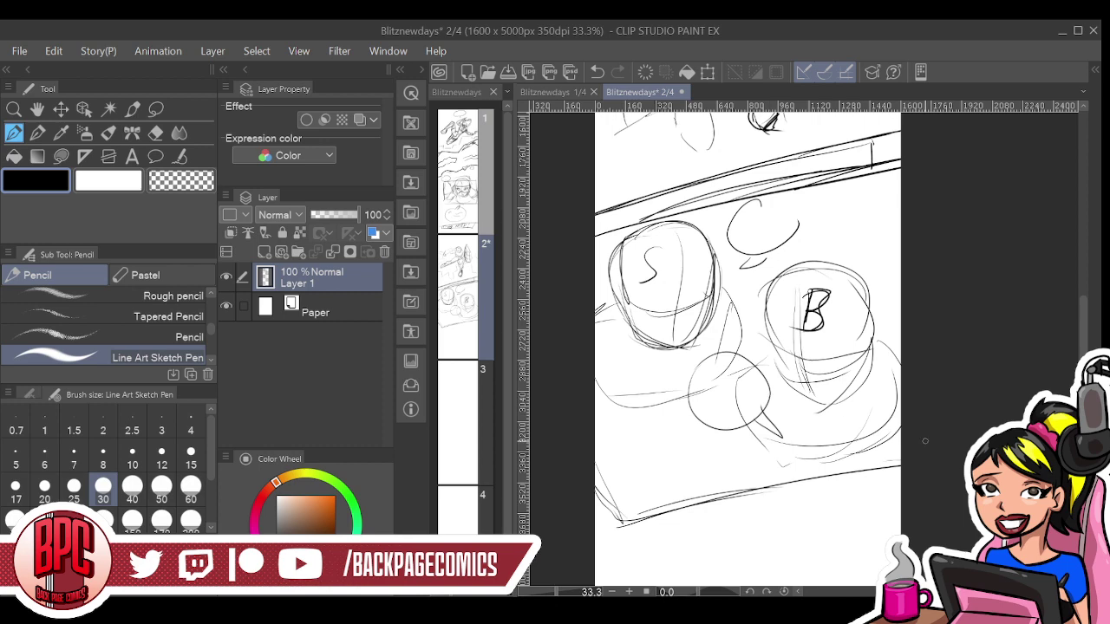
{"action": "left_click_drag", "start_coordinate": [792, 394], "coordinate": [760, 409]}
Sketch a pair of large angled eyes in the empty space below the slanted panel border
{"action": "scroll", "coordinate": [740, 437], "scroll_direction": "down", "scroll_amount": 5}
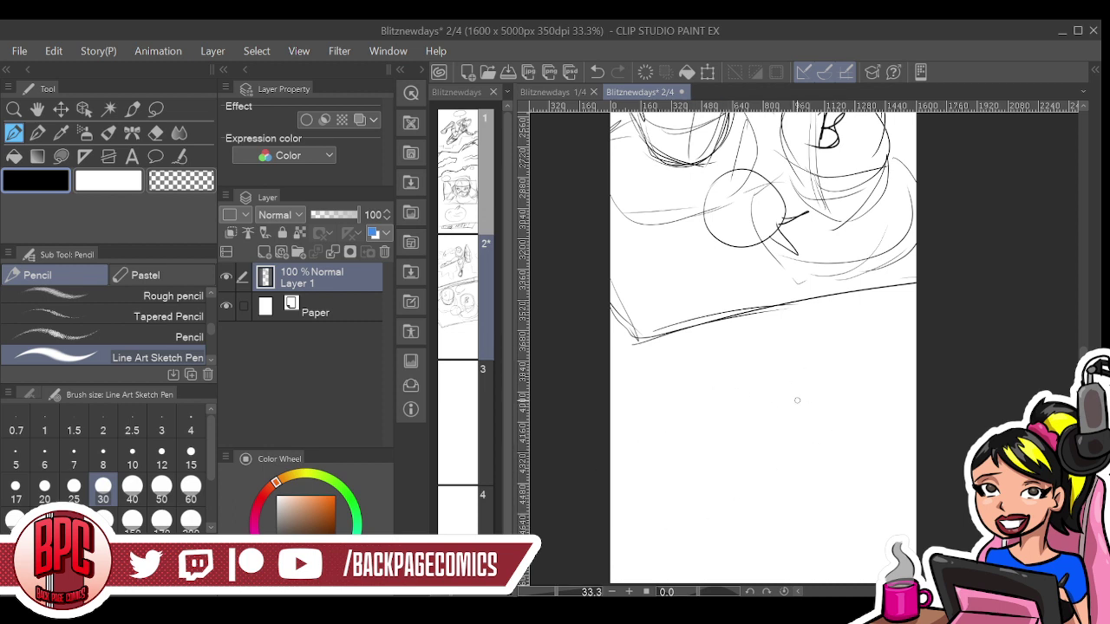
{"action": "left_click_drag", "start_coordinate": [729, 394], "coordinate": [741, 405]}
{"action": "mouse_move", "coordinate": [731, 401]}
{"action": "left_mouse_down"}
{"action": "mouse_move", "coordinate": [677, 388]}
{"action": "mouse_move", "coordinate": [693, 425]}
{"action": "mouse_move", "coordinate": [738, 426]}
{"action": "left_mouse_up"}
{"action": "mouse_move", "coordinate": [795, 402]}
{"action": "left_mouse_down"}
{"action": "mouse_move", "coordinate": [826, 395]}
{"action": "mouse_move", "coordinate": [860, 406]}
{"action": "mouse_move", "coordinate": [828, 397]}
{"action": "mouse_move", "coordinate": [839, 388]}
{"action": "mouse_move", "coordinate": [862, 414]}
{"action": "mouse_move", "coordinate": [837, 437]}
{"action": "left_mouse_up"}
{"action": "left_click_drag", "start_coordinate": [798, 428], "coordinate": [834, 435]}
{"action": "mouse_move", "coordinate": [673, 397]}
{"action": "left_mouse_down"}
{"action": "mouse_move", "coordinate": [697, 381]}
{"action": "mouse_move", "coordinate": [738, 408]}
{"action": "mouse_move", "coordinate": [680, 425]}
{"action": "mouse_move", "coordinate": [743, 424]}
{"action": "left_mouse_up"}
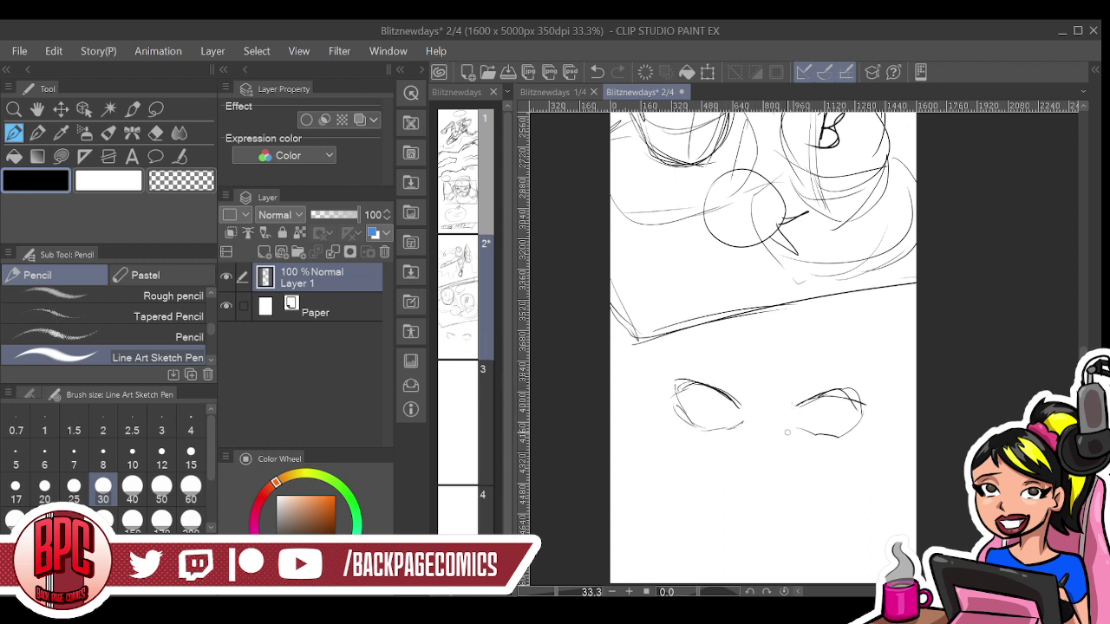
Sketch slanted arm-like strokes through the lower balloon and down toward the panel border
{"action": "mouse_move", "coordinate": [750, 209]}
{"action": "left_mouse_down"}
{"action": "mouse_move", "coordinate": [746, 236]}
{"action": "mouse_move", "coordinate": [696, 265]}
{"action": "left_mouse_up"}
{"action": "left_click_drag", "start_coordinate": [721, 222], "coordinate": [692, 287]}
{"action": "left_click_drag", "start_coordinate": [768, 260], "coordinate": [724, 304]}
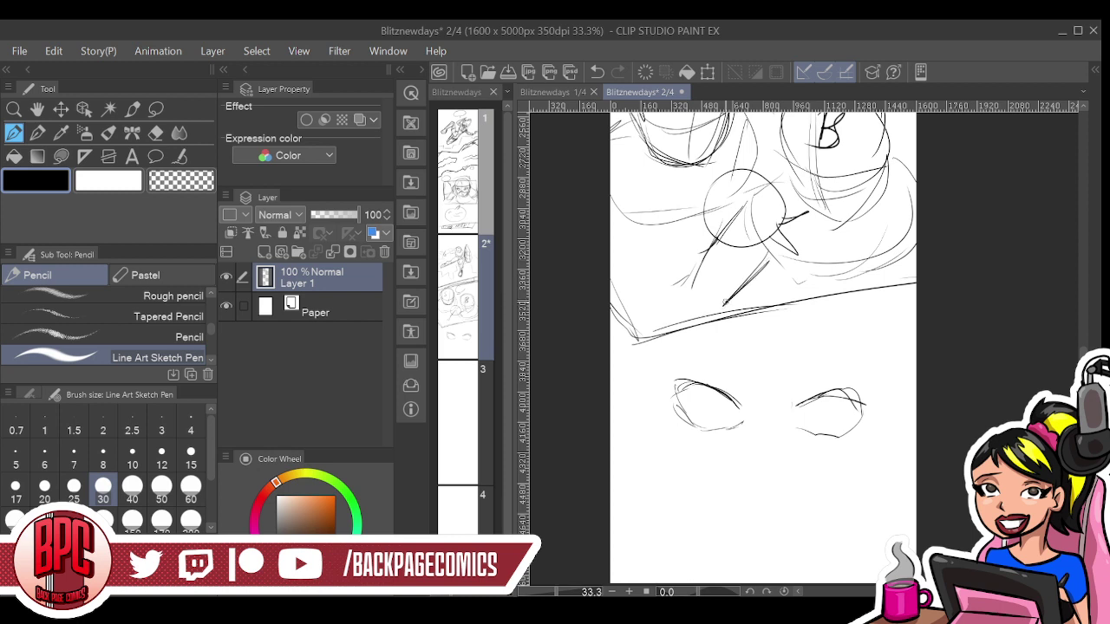
{"action": "left_click_drag", "start_coordinate": [767, 174], "coordinate": [743, 212]}
Draw overlapping arcs forming a rounded shape on the left part of the slanted panel border
{"action": "scroll", "coordinate": [754, 286], "scroll_direction": "up", "scroll_amount": 10}
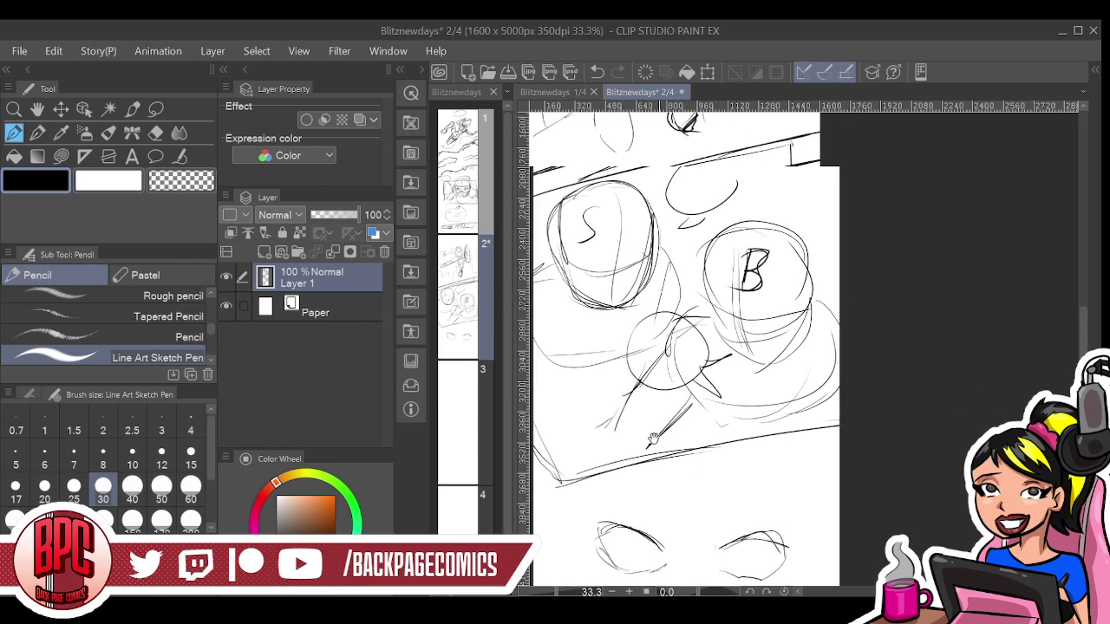
{"action": "left_click_drag", "start_coordinate": [699, 388], "coordinate": [829, 511]}
{"action": "mouse_move", "coordinate": [874, 303]}
{"action": "left_mouse_down"}
{"action": "mouse_move", "coordinate": [791, 356]}
{"action": "mouse_move", "coordinate": [915, 320]}
{"action": "mouse_move", "coordinate": [910, 294]}
{"action": "left_mouse_up"}
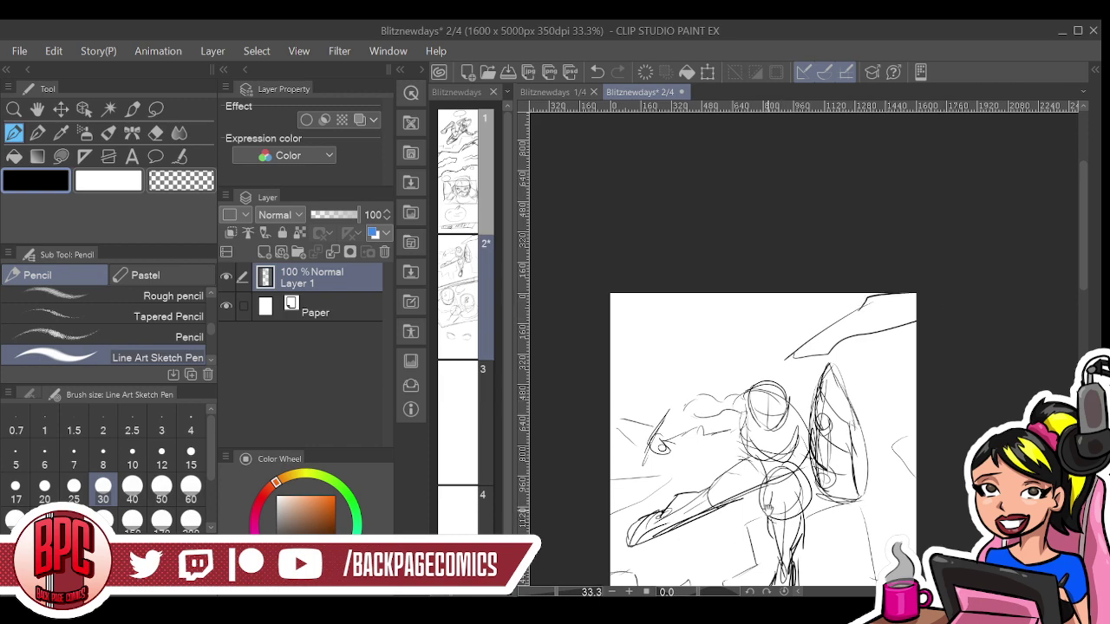
{"action": "left_click_drag", "start_coordinate": [774, 522], "coordinate": [761, 277]}
{"action": "left_click_drag", "start_coordinate": [778, 404], "coordinate": [769, 368]}
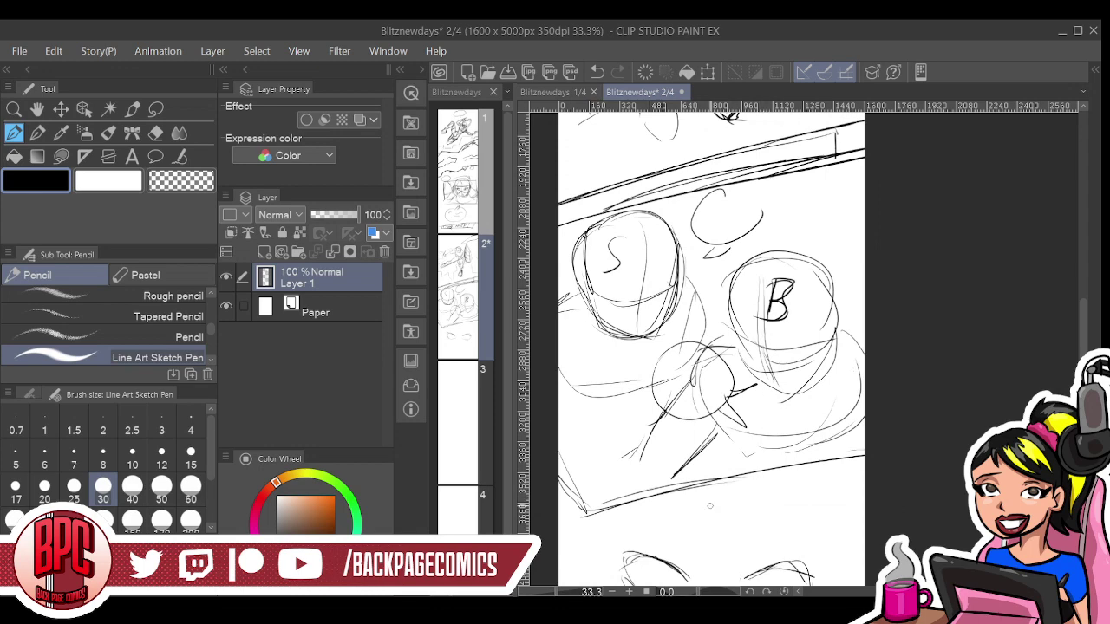
{"action": "mouse_move", "coordinate": [631, 485]}
{"action": "left_mouse_down"}
{"action": "mouse_move", "coordinate": [690, 467]}
{"action": "mouse_move", "coordinate": [694, 479]}
{"action": "left_mouse_up"}
{"action": "mouse_move", "coordinate": [647, 444]}
{"action": "left_mouse_down"}
{"action": "mouse_move", "coordinate": [632, 489]}
{"action": "mouse_move", "coordinate": [685, 450]}
{"action": "mouse_move", "coordinate": [615, 512]}
{"action": "mouse_move", "coordinate": [706, 487]}
{"action": "left_mouse_up"}
{"action": "left_click_drag", "start_coordinate": [611, 473], "coordinate": [705, 451]}
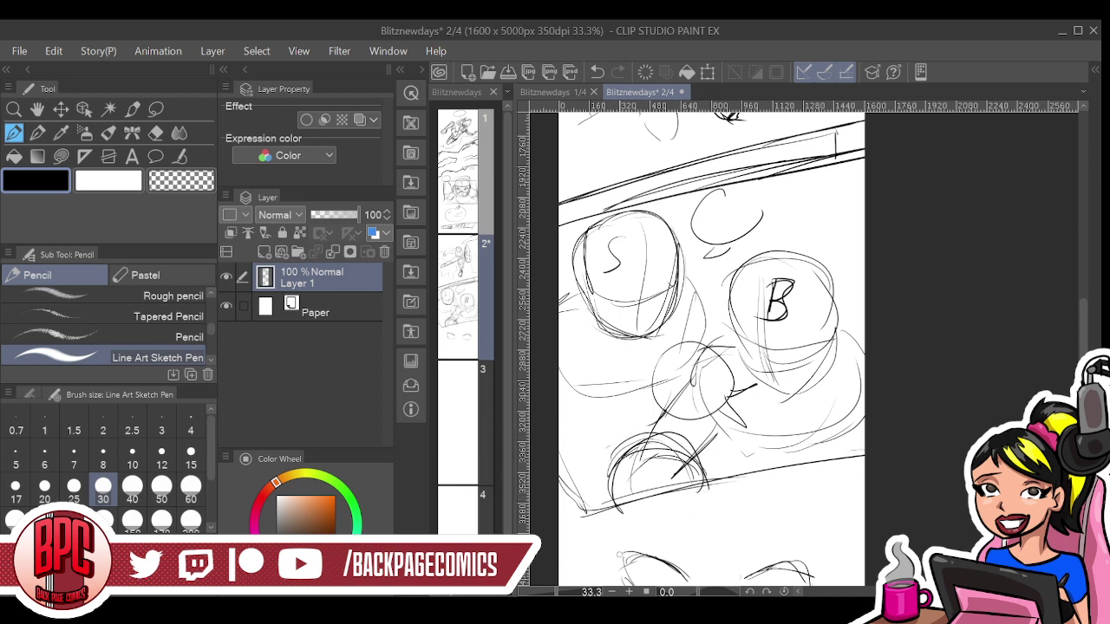
Sketch the jagged mask marking around the large face's right-hand eye, from the brow down to the cheek
{"action": "mouse_move", "coordinate": [743, 487]}
{"action": "left_mouse_down"}
{"action": "mouse_move", "coordinate": [807, 356]}
{"action": "mouse_move", "coordinate": [763, 419]}
{"action": "left_mouse_up"}
{"action": "left_click_drag", "start_coordinate": [774, 371], "coordinate": [804, 378]}
{"action": "mouse_move", "coordinate": [826, 343]}
{"action": "left_mouse_down"}
{"action": "mouse_move", "coordinate": [838, 379]}
{"action": "mouse_move", "coordinate": [780, 349]}
{"action": "mouse_move", "coordinate": [796, 295]}
{"action": "mouse_move", "coordinate": [852, 253]}
{"action": "mouse_move", "coordinate": [815, 298]}
{"action": "mouse_move", "coordinate": [881, 330]}
{"action": "left_mouse_up"}
{"action": "left_click_drag", "start_coordinate": [770, 374], "coordinate": [758, 490]}
{"action": "mouse_move", "coordinate": [767, 465]}
{"action": "left_mouse_down"}
{"action": "mouse_move", "coordinate": [796, 417]}
{"action": "mouse_move", "coordinate": [820, 440]}
{"action": "left_mouse_up"}
{"action": "left_click_drag", "start_coordinate": [820, 441], "coordinate": [852, 407]}
{"action": "left_click_drag", "start_coordinate": [884, 340], "coordinate": [855, 406]}
Sketch the matching mask marking around the left-hand eye, with its pointed cheek notch
{"action": "mouse_move", "coordinate": [720, 273]}
{"action": "left_mouse_down"}
{"action": "mouse_move", "coordinate": [731, 352]}
{"action": "mouse_move", "coordinate": [716, 300]}
{"action": "left_mouse_up"}
{"action": "left_click_drag", "start_coordinate": [636, 286], "coordinate": [630, 364]}
{"action": "mouse_move", "coordinate": [622, 325]}
{"action": "left_mouse_down"}
{"action": "mouse_move", "coordinate": [642, 410]}
{"action": "mouse_move", "coordinate": [661, 423]}
{"action": "left_mouse_up"}
{"action": "mouse_move", "coordinate": [648, 422]}
{"action": "left_mouse_down"}
{"action": "mouse_move", "coordinate": [695, 405]}
{"action": "mouse_move", "coordinate": [699, 468]}
{"action": "left_mouse_up"}
{"action": "left_click_drag", "start_coordinate": [723, 359], "coordinate": [699, 470]}
Outline both sides of the large face's jaw, converging on the chin at the page bottom
{"action": "mouse_move", "coordinate": [617, 354]}
{"action": "left_mouse_down"}
{"action": "mouse_move", "coordinate": [619, 431]}
{"action": "mouse_move", "coordinate": [664, 418]}
{"action": "mouse_move", "coordinate": [659, 496]}
{"action": "mouse_move", "coordinate": [716, 525]}
{"action": "left_mouse_up"}
{"action": "left_click_drag", "start_coordinate": [639, 463], "coordinate": [660, 489]}
{"action": "left_click_drag", "start_coordinate": [616, 408], "coordinate": [671, 512]}
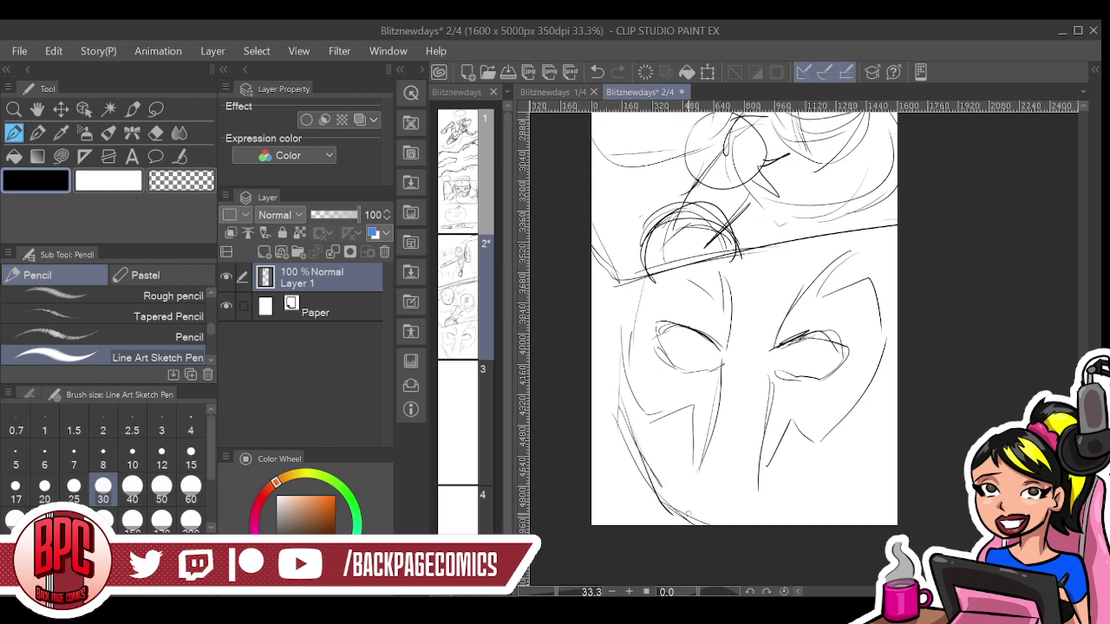
{"action": "left_click_drag", "start_coordinate": [788, 505], "coordinate": [844, 458]}
{"action": "left_click_drag", "start_coordinate": [763, 526], "coordinate": [838, 477]}
{"action": "mouse_move", "coordinate": [897, 369]}
{"action": "left_mouse_down"}
{"action": "mouse_move", "coordinate": [836, 465]}
{"action": "mouse_move", "coordinate": [853, 461]}
{"action": "left_mouse_up"}
Extend the face outline up both sides, add a short mark at the left page edge, and save page 2
{"action": "left_click_drag", "start_coordinate": [626, 305], "coordinate": [613, 359]}
{"action": "left_click_drag", "start_coordinate": [635, 273], "coordinate": [615, 355]}
{"action": "mouse_move", "coordinate": [843, 229]}
{"action": "left_mouse_down"}
{"action": "mouse_move", "coordinate": [895, 257]}
{"action": "mouse_move", "coordinate": [882, 356]}
{"action": "left_mouse_up"}
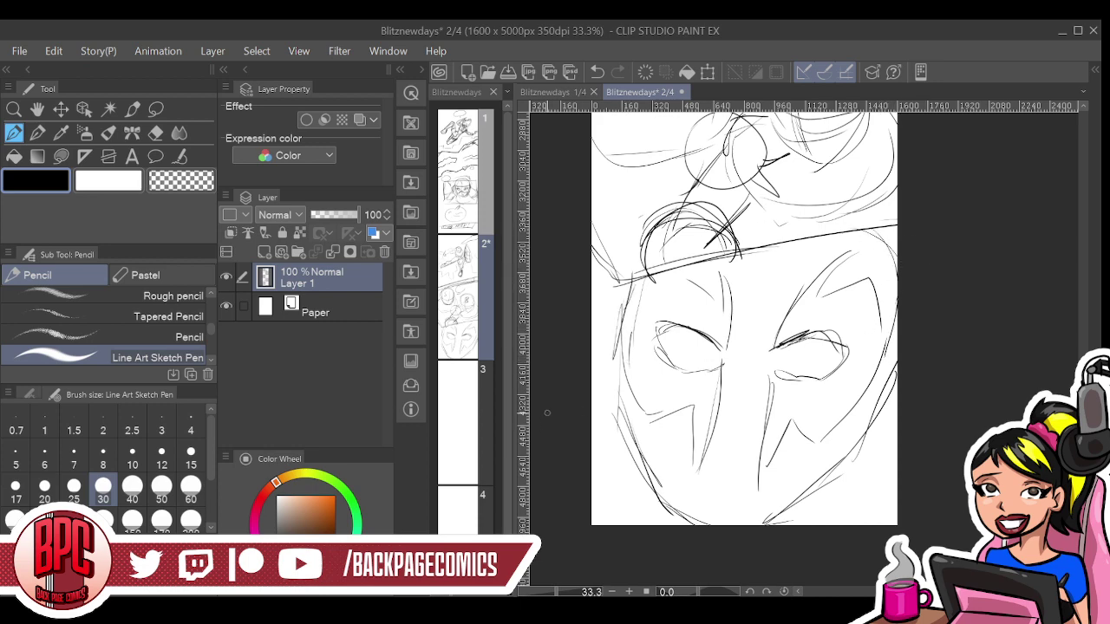
{"action": "left_click_drag", "start_coordinate": [594, 319], "coordinate": [616, 312]}
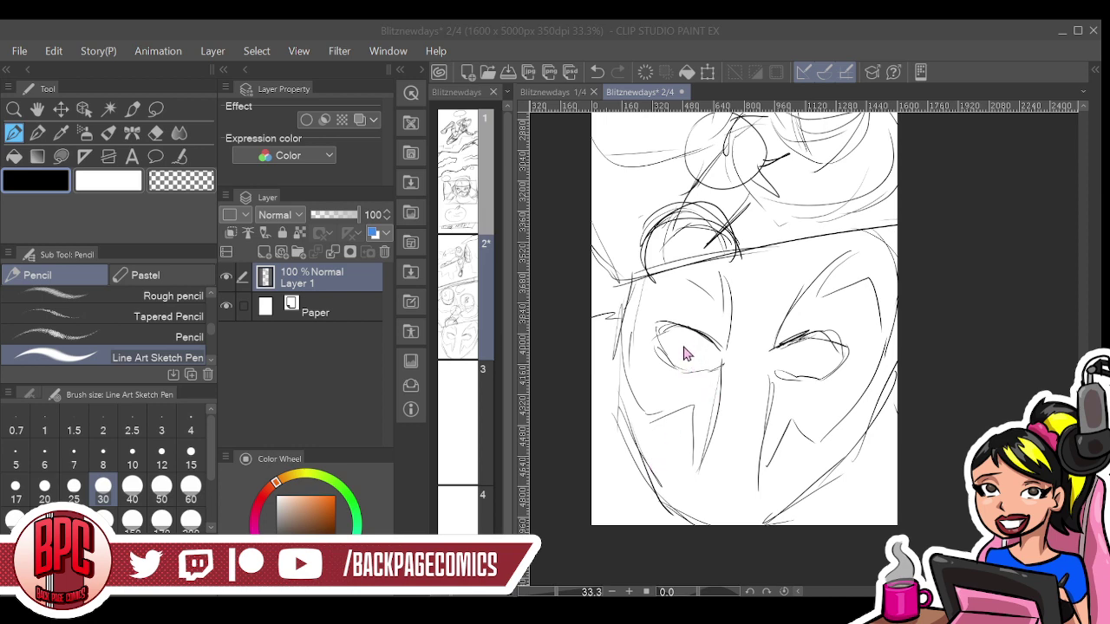
{"action": "key", "text": "ctrl+s"}
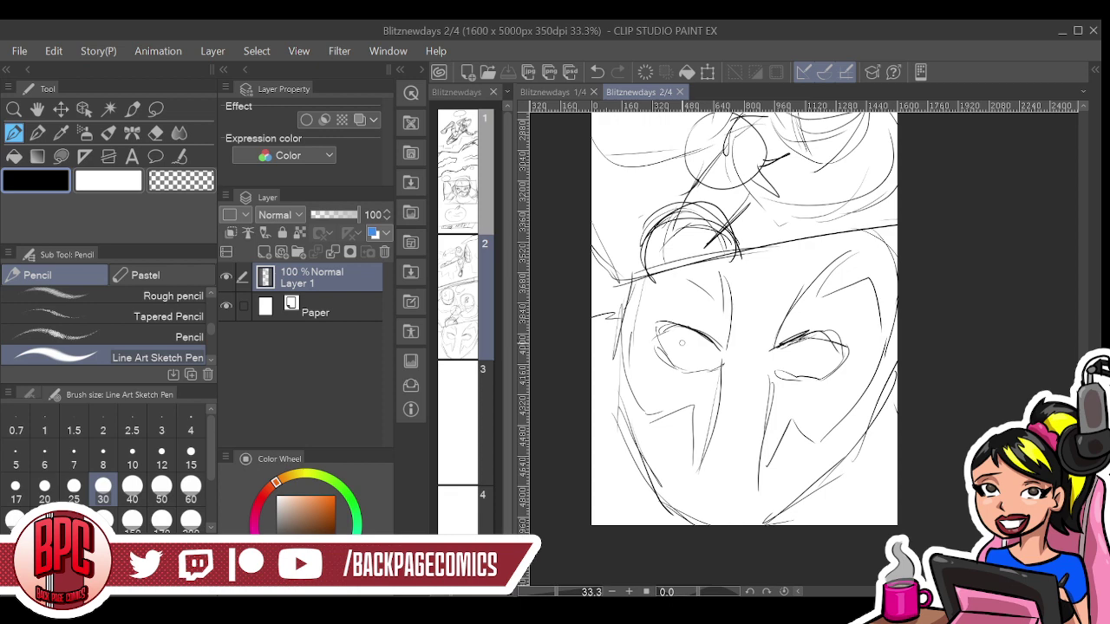
Darken both angular eyes and the mask markings around them with heavier lines
{"action": "mouse_move", "coordinate": [652, 320]}
{"action": "left_mouse_down"}
{"action": "mouse_move", "coordinate": [697, 335]}
{"action": "mouse_move", "coordinate": [726, 362]}
{"action": "mouse_move", "coordinate": [833, 344]}
{"action": "left_mouse_up"}
{"action": "mouse_move", "coordinate": [772, 358]}
{"action": "left_mouse_down"}
{"action": "mouse_move", "coordinate": [833, 348]}
{"action": "mouse_move", "coordinate": [764, 361]}
{"action": "mouse_move", "coordinate": [851, 336]}
{"action": "mouse_move", "coordinate": [834, 380]}
{"action": "mouse_move", "coordinate": [772, 362]}
{"action": "mouse_move", "coordinate": [835, 378]}
{"action": "mouse_move", "coordinate": [846, 363]}
{"action": "mouse_move", "coordinate": [760, 437]}
{"action": "mouse_move", "coordinate": [770, 454]}
{"action": "mouse_move", "coordinate": [820, 439]}
{"action": "mouse_move", "coordinate": [878, 337]}
{"action": "left_mouse_up"}
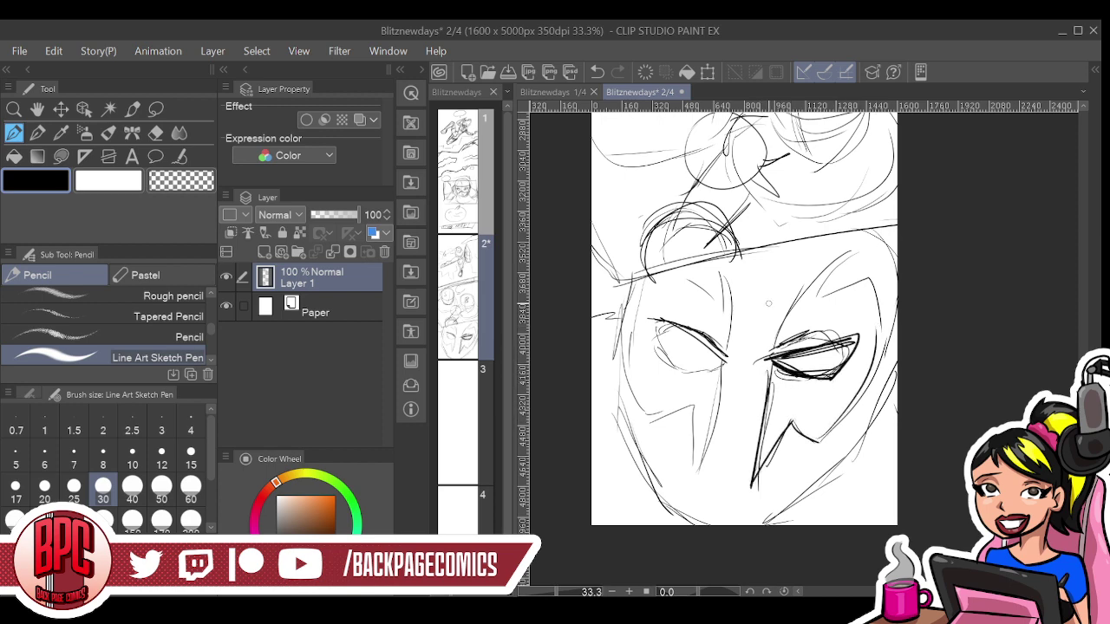
{"action": "mouse_move", "coordinate": [656, 320]}
{"action": "left_mouse_down"}
{"action": "mouse_move", "coordinate": [680, 360]}
{"action": "mouse_move", "coordinate": [734, 363]}
{"action": "mouse_move", "coordinate": [728, 276]}
{"action": "mouse_move", "coordinate": [729, 288]}
{"action": "left_mouse_up"}
{"action": "mouse_move", "coordinate": [725, 248]}
{"action": "left_mouse_down"}
{"action": "mouse_move", "coordinate": [731, 330]}
{"action": "mouse_move", "coordinate": [675, 269]}
{"action": "left_mouse_up"}
{"action": "mouse_move", "coordinate": [628, 381]}
{"action": "left_mouse_down"}
{"action": "mouse_move", "coordinate": [643, 413]}
{"action": "mouse_move", "coordinate": [685, 399]}
{"action": "mouse_move", "coordinate": [693, 480]}
{"action": "mouse_move", "coordinate": [719, 384]}
{"action": "mouse_move", "coordinate": [701, 475]}
{"action": "left_mouse_up"}
{"action": "mouse_move", "coordinate": [635, 289]}
{"action": "left_mouse_down"}
{"action": "mouse_move", "coordinate": [593, 303]}
{"action": "mouse_move", "coordinate": [633, 293]}
{"action": "left_mouse_up"}
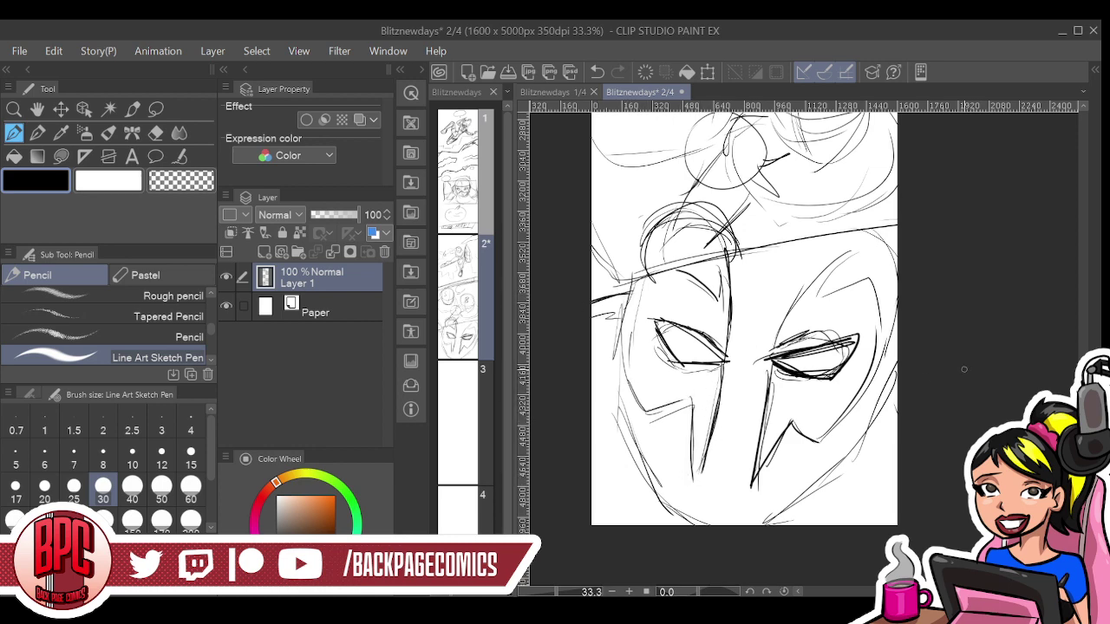
Reinforce the large face's outline along both cheeks and the jaw
{"action": "left_click_drag", "start_coordinate": [892, 324], "coordinate": [861, 439]}
{"action": "mouse_move", "coordinate": [895, 331]}
{"action": "left_mouse_down"}
{"action": "mouse_move", "coordinate": [855, 443]}
{"action": "mouse_move", "coordinate": [820, 481]}
{"action": "left_mouse_up"}
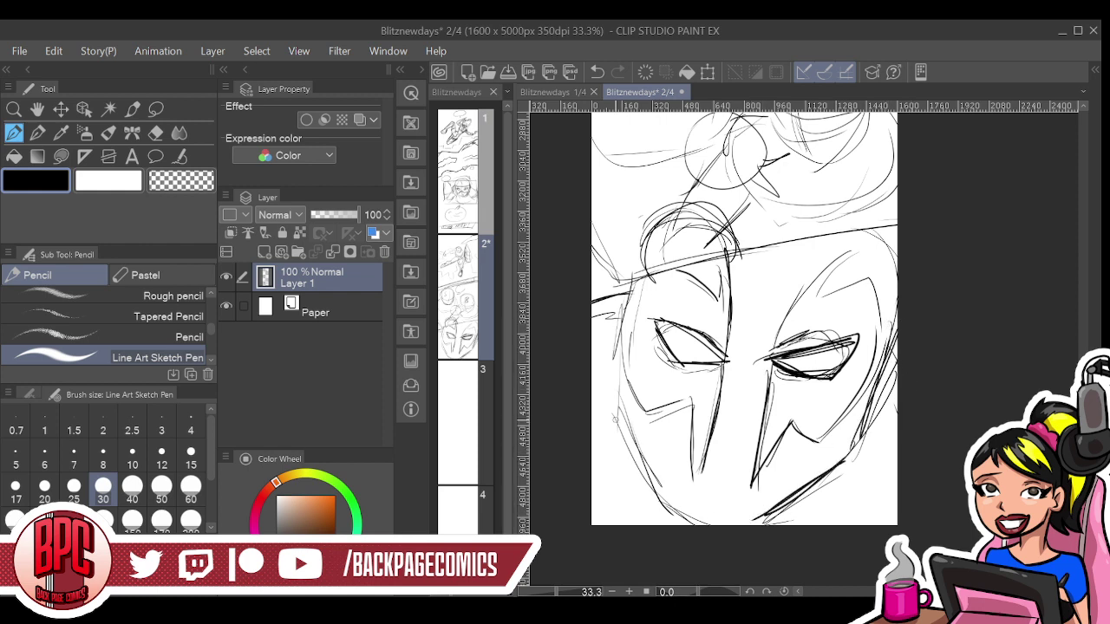
{"action": "left_click_drag", "start_coordinate": [617, 331], "coordinate": [613, 425]}
{"action": "left_click_drag", "start_coordinate": [609, 382], "coordinate": [664, 496]}
{"action": "left_click_drag", "start_coordinate": [638, 458], "coordinate": [657, 496]}
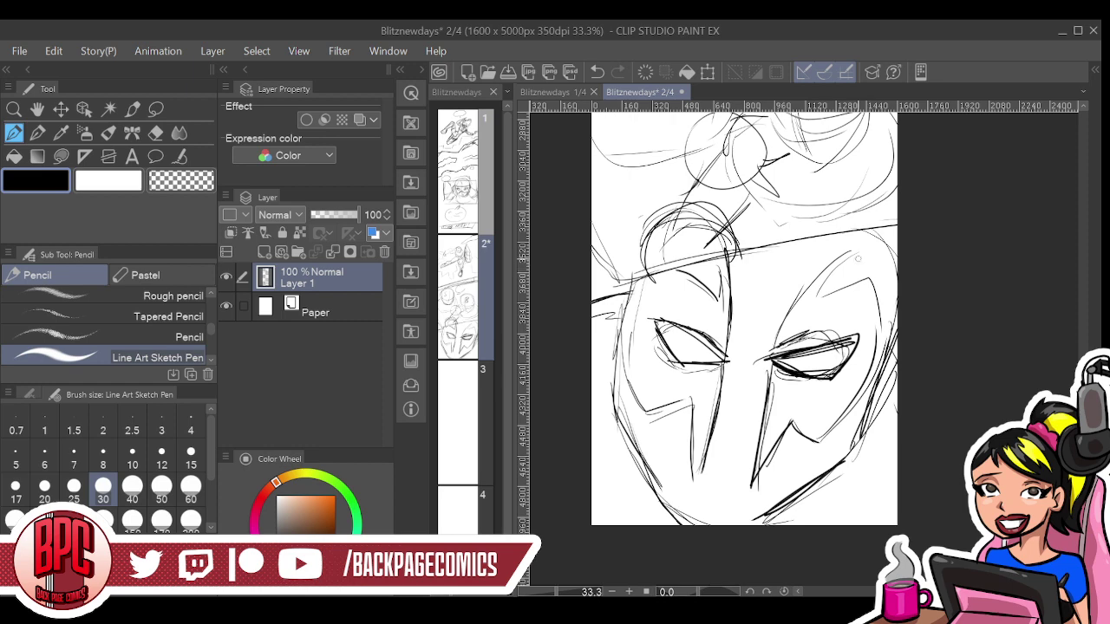
Draw an oval balloon over the right side of the forehead and strengthen the face contour beside it
{"action": "mouse_move", "coordinate": [893, 260]}
{"action": "left_mouse_down"}
{"action": "mouse_move", "coordinate": [775, 288]}
{"action": "mouse_move", "coordinate": [803, 320]}
{"action": "left_mouse_up"}
{"action": "mouse_move", "coordinate": [881, 314]}
{"action": "left_mouse_down"}
{"action": "mouse_move", "coordinate": [881, 342]}
{"action": "mouse_move", "coordinate": [848, 403]}
{"action": "left_mouse_up"}
{"action": "left_click_drag", "start_coordinate": [893, 304], "coordinate": [878, 362]}
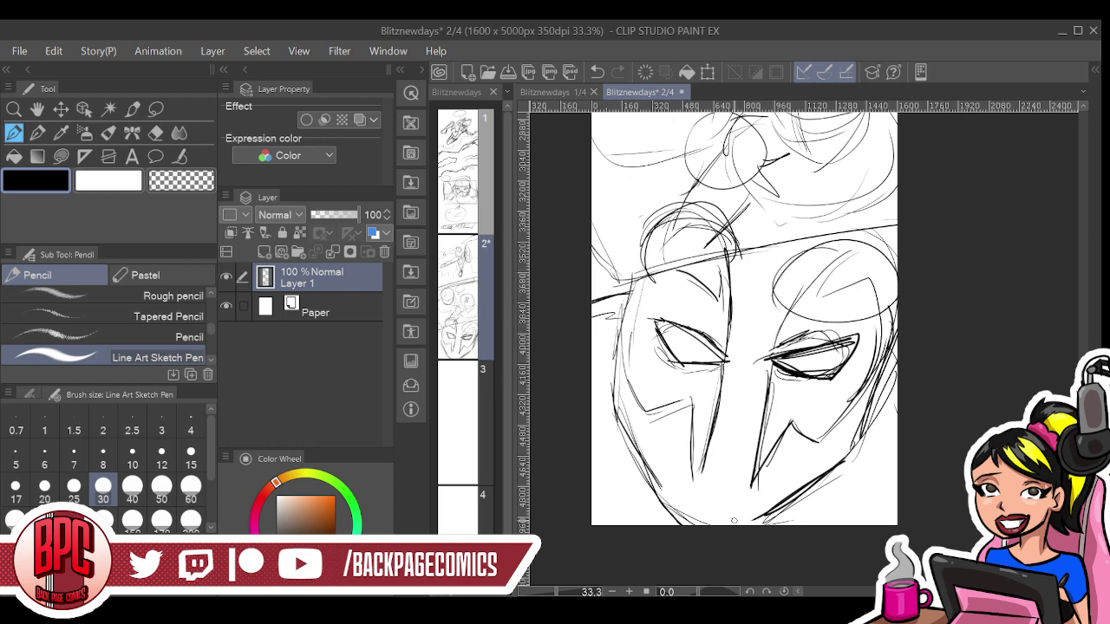
Save page 2 and open page 3 of the comic for drawing
{"action": "left_click", "coordinate": [459, 453]}
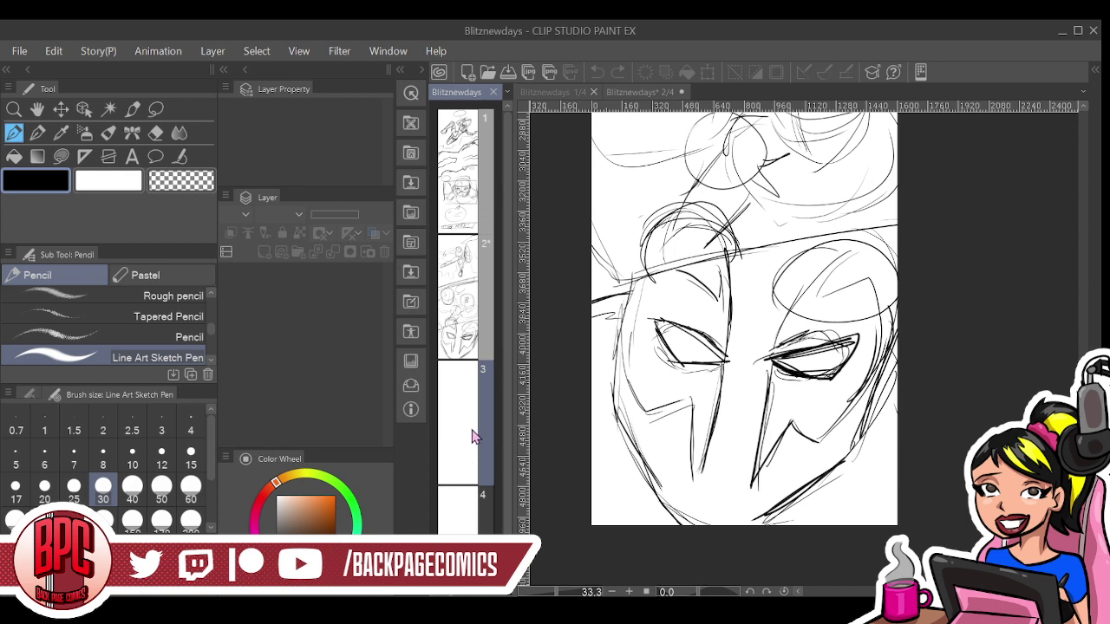
{"action": "double_click", "coordinate": [476, 439]}
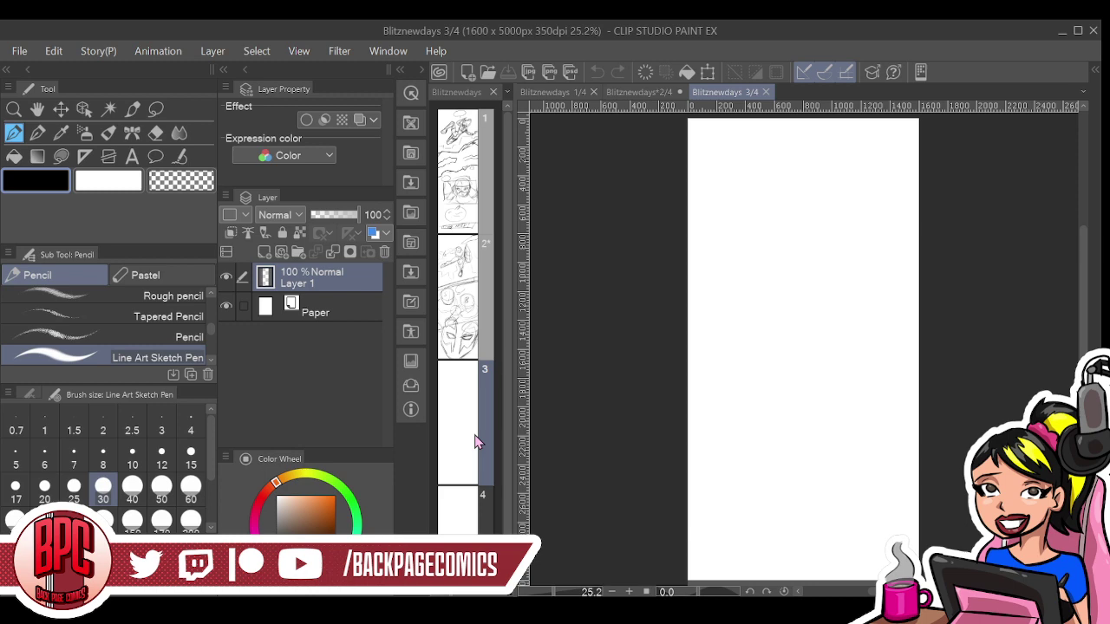
{"action": "left_click", "coordinate": [640, 93]}
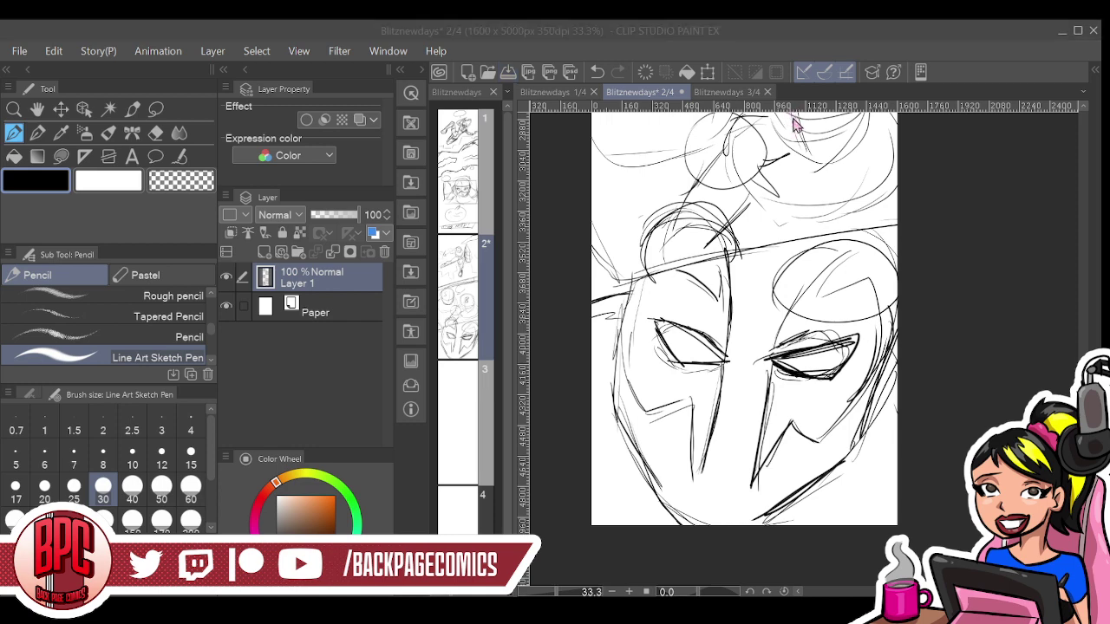
{"action": "key", "text": "ctrl+s"}
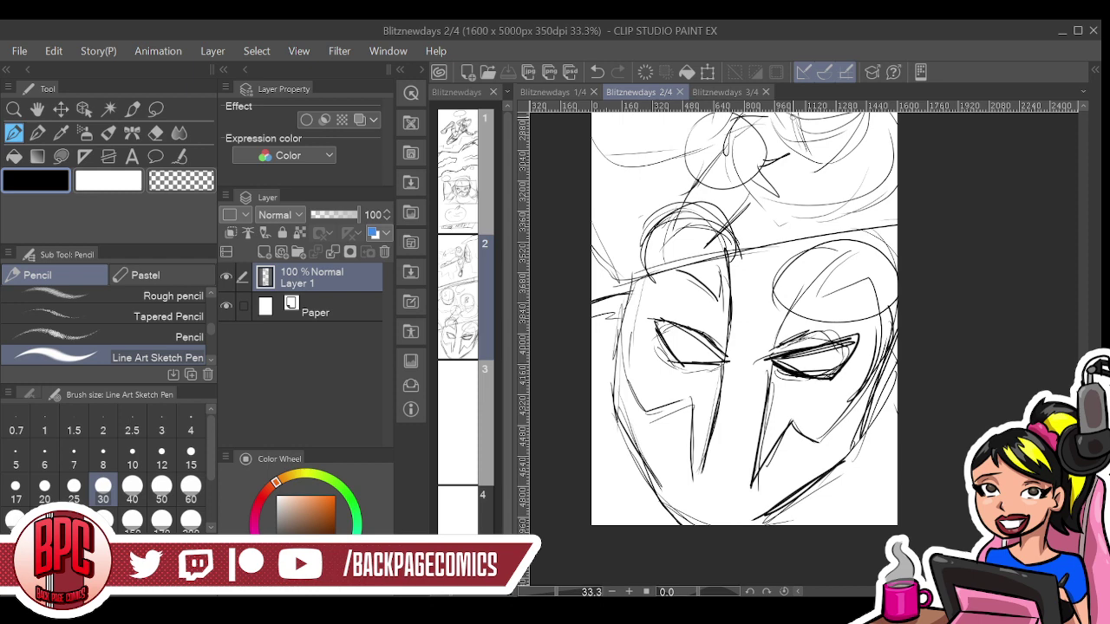
{"action": "left_click", "coordinate": [464, 438]}
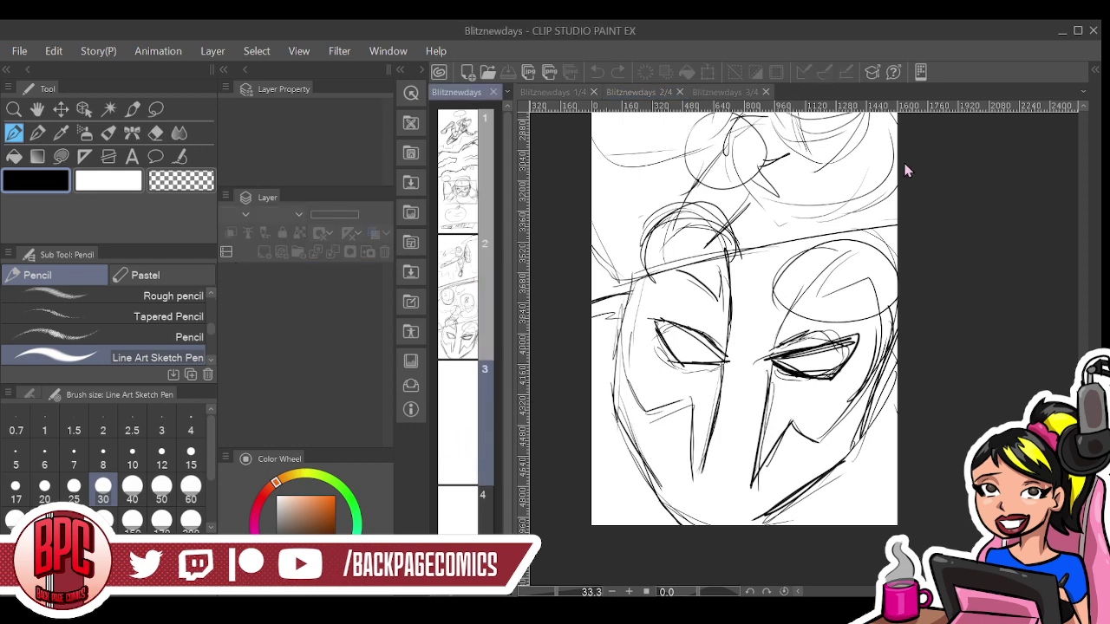
{"action": "left_click", "coordinate": [728, 92]}
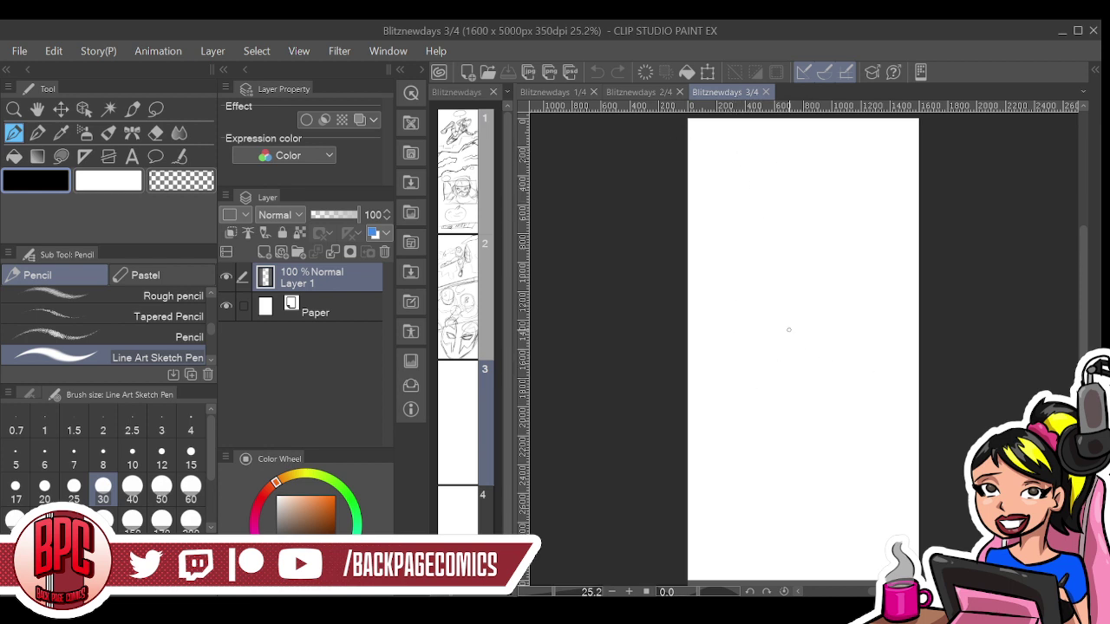
Sketch a small round head near the top of page 3 with a light arc above it and a faint stroke beside it
{"action": "mouse_move", "coordinate": [772, 162]}
{"action": "left_mouse_down"}
{"action": "mouse_move", "coordinate": [794, 177]}
{"action": "mouse_move", "coordinate": [772, 170]}
{"action": "mouse_move", "coordinate": [770, 184]}
{"action": "mouse_move", "coordinate": [791, 172]}
{"action": "mouse_move", "coordinate": [783, 192]}
{"action": "mouse_move", "coordinate": [777, 174]}
{"action": "mouse_move", "coordinate": [791, 189]}
{"action": "left_mouse_up"}
{"action": "mouse_move", "coordinate": [789, 172]}
{"action": "left_mouse_down"}
{"action": "mouse_move", "coordinate": [787, 187]}
{"action": "mouse_move", "coordinate": [767, 179]}
{"action": "mouse_move", "coordinate": [801, 191]}
{"action": "mouse_move", "coordinate": [783, 183]}
{"action": "left_mouse_up"}
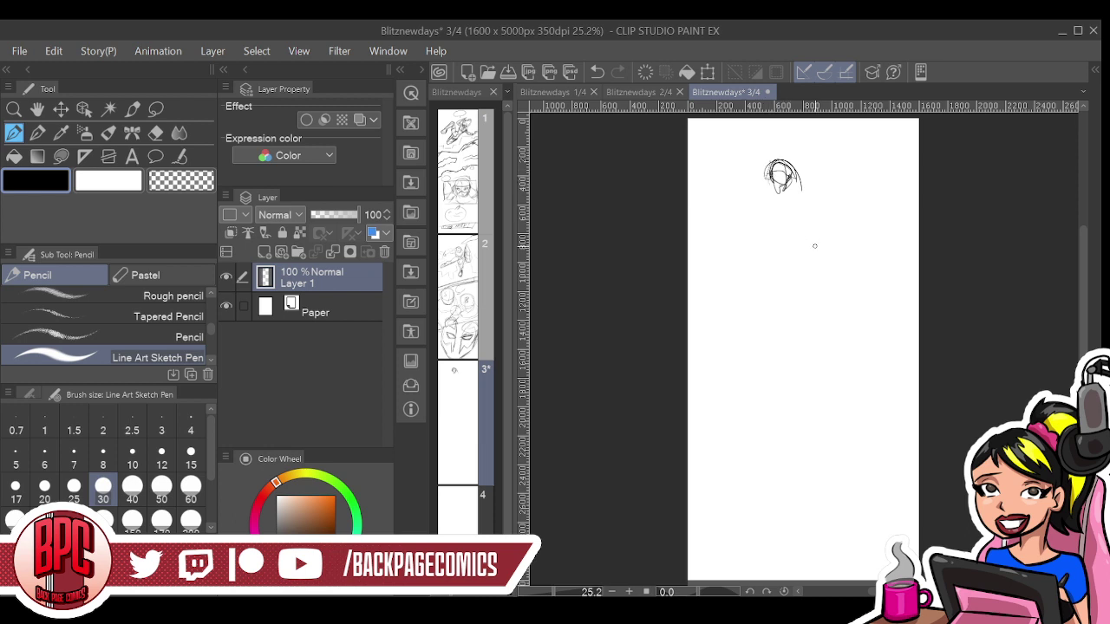
{"action": "left_click_drag", "start_coordinate": [725, 171], "coordinate": [798, 156]}
{"action": "left_click_drag", "start_coordinate": [866, 179], "coordinate": [893, 201]}
{"action": "left_click_drag", "start_coordinate": [705, 163], "coordinate": [918, 174]}
{"action": "mouse_move", "coordinate": [917, 198]}
{"action": "left_mouse_down"}
{"action": "mouse_move", "coordinate": [889, 217]}
{"action": "mouse_move", "coordinate": [711, 378]}
{"action": "mouse_move", "coordinate": [917, 453]}
{"action": "left_mouse_up"}
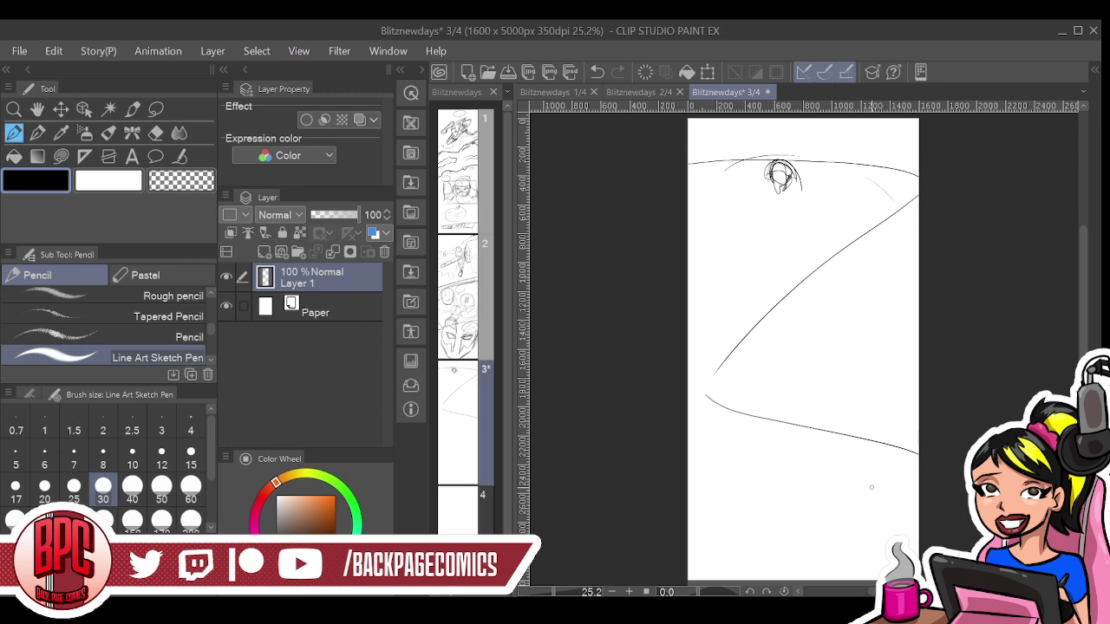
{"action": "mouse_move", "coordinate": [690, 172]}
{"action": "left_mouse_down"}
{"action": "mouse_move", "coordinate": [859, 224]}
{"action": "mouse_move", "coordinate": [725, 387]}
{"action": "left_mouse_up"}
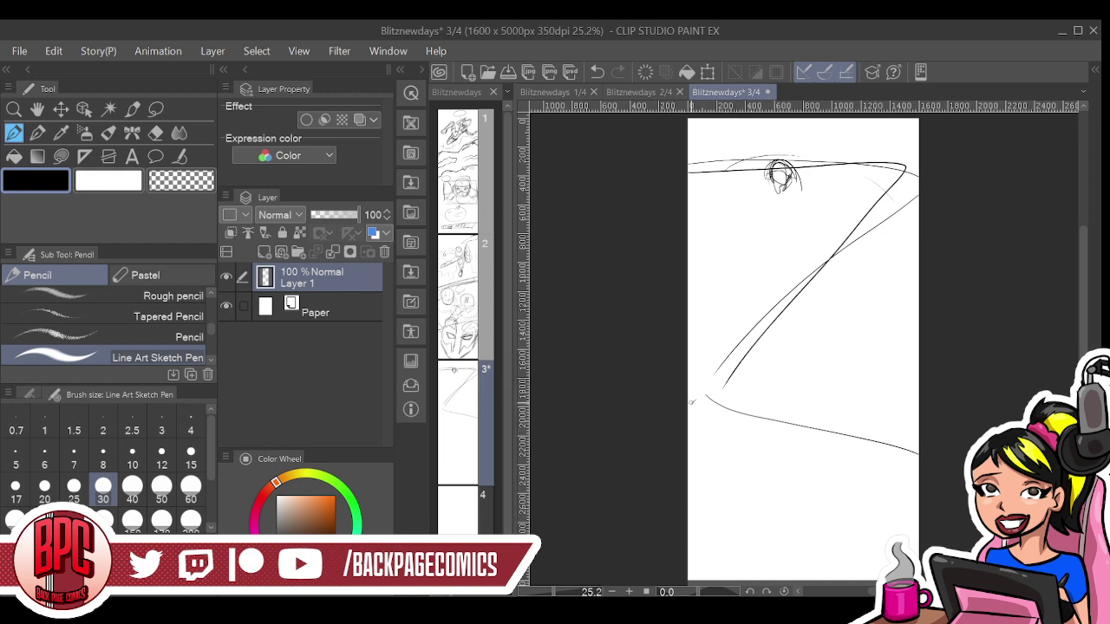
{"action": "mouse_move", "coordinate": [689, 406]}
{"action": "left_mouse_down"}
{"action": "mouse_move", "coordinate": [920, 444]}
{"action": "mouse_move", "coordinate": [688, 539]}
{"action": "left_mouse_up"}
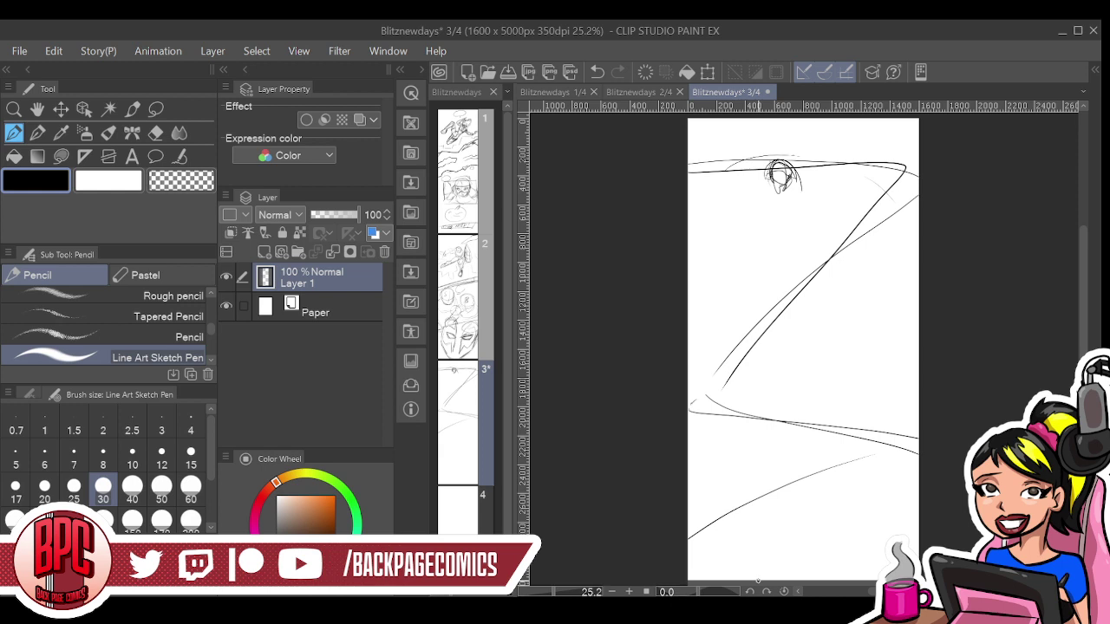
{"action": "key", "text": "ctrl+z"}
{"action": "key", "text": "ctrl+z"}
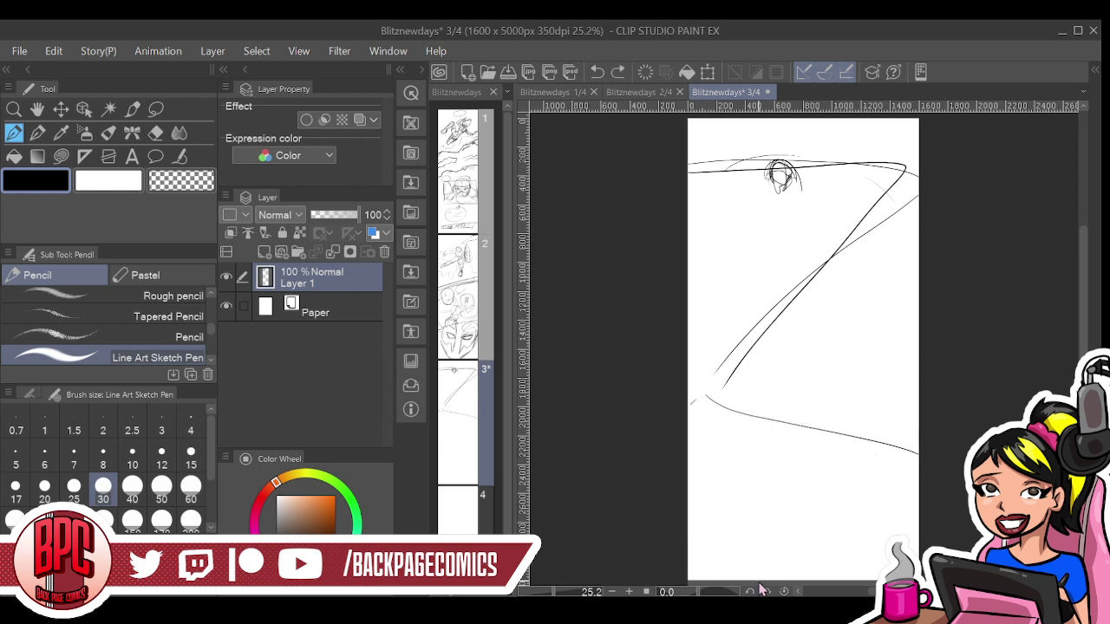
{"action": "key", "text": "ctrl+z"}
{"action": "key", "text": "ctrl+z"}
{"action": "key", "text": "ctrl+z"}
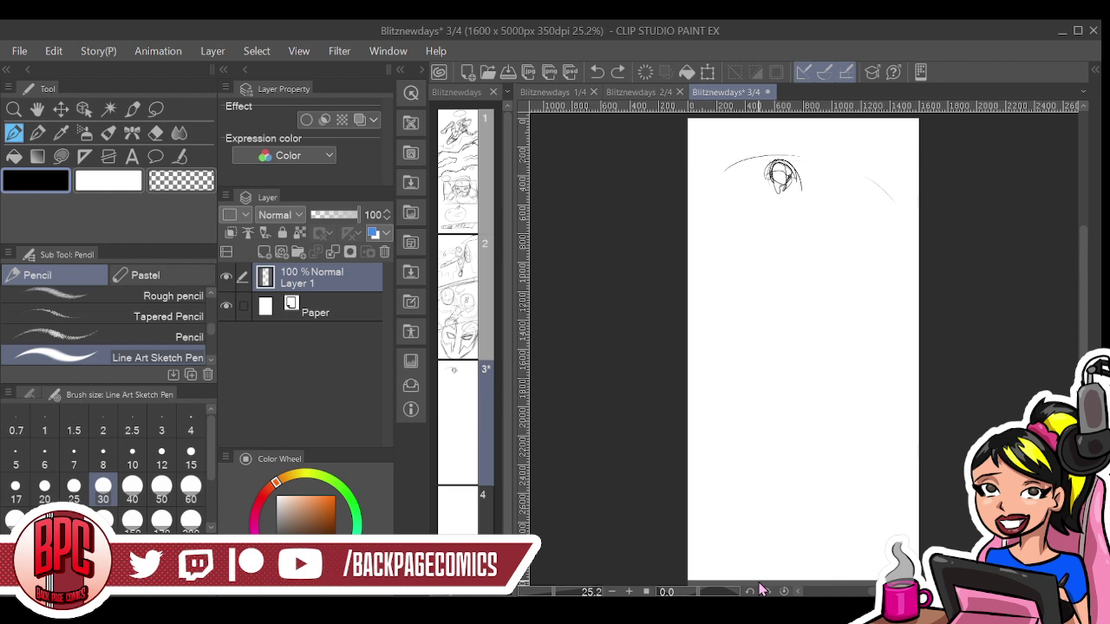
Rough in the upper figure's torso, raised arm and rounded forms around the head, with a pointed shape rising behind
{"action": "mouse_move", "coordinate": [826, 140]}
{"action": "left_mouse_down"}
{"action": "mouse_move", "coordinate": [815, 166]}
{"action": "mouse_move", "coordinate": [828, 139]}
{"action": "left_mouse_up"}
{"action": "left_click_drag", "start_coordinate": [805, 189], "coordinate": [831, 175]}
{"action": "mouse_move", "coordinate": [757, 163]}
{"action": "left_mouse_down"}
{"action": "mouse_move", "coordinate": [802, 191]}
{"action": "mouse_move", "coordinate": [788, 193]}
{"action": "left_mouse_up"}
{"action": "mouse_move", "coordinate": [757, 167]}
{"action": "left_mouse_down"}
{"action": "mouse_move", "coordinate": [771, 206]}
{"action": "mouse_move", "coordinate": [799, 187]}
{"action": "left_mouse_up"}
{"action": "mouse_move", "coordinate": [800, 188]}
{"action": "left_mouse_down"}
{"action": "mouse_move", "coordinate": [787, 210]}
{"action": "mouse_move", "coordinate": [751, 191]}
{"action": "mouse_move", "coordinate": [749, 216]}
{"action": "mouse_move", "coordinate": [765, 213]}
{"action": "mouse_move", "coordinate": [751, 199]}
{"action": "mouse_move", "coordinate": [744, 225]}
{"action": "left_mouse_up"}
{"action": "left_click_drag", "start_coordinate": [764, 157], "coordinate": [743, 126]}
{"action": "left_click_drag", "start_coordinate": [743, 126], "coordinate": [751, 179]}
Extend the upper figure's limbs with long diagonal strokes and add pointed lines reaching towards the page's left edge
{"action": "mouse_move", "coordinate": [815, 155]}
{"action": "left_mouse_down"}
{"action": "mouse_move", "coordinate": [798, 172]}
{"action": "mouse_move", "coordinate": [721, 169]}
{"action": "mouse_move", "coordinate": [744, 174]}
{"action": "mouse_move", "coordinate": [841, 144]}
{"action": "mouse_move", "coordinate": [813, 162]}
{"action": "left_mouse_up"}
{"action": "mouse_move", "coordinate": [837, 146]}
{"action": "left_mouse_down"}
{"action": "mouse_move", "coordinate": [810, 183]}
{"action": "mouse_move", "coordinate": [709, 264]}
{"action": "left_mouse_up"}
{"action": "mouse_move", "coordinate": [796, 200]}
{"action": "left_mouse_down"}
{"action": "mouse_move", "coordinate": [811, 233]}
{"action": "mouse_move", "coordinate": [808, 222]}
{"action": "left_mouse_up"}
{"action": "left_click_drag", "start_coordinate": [728, 170], "coordinate": [698, 171]}
{"action": "left_click_drag", "start_coordinate": [716, 164], "coordinate": [690, 174]}
{"action": "left_click_drag", "start_coordinate": [784, 173], "coordinate": [808, 154]}
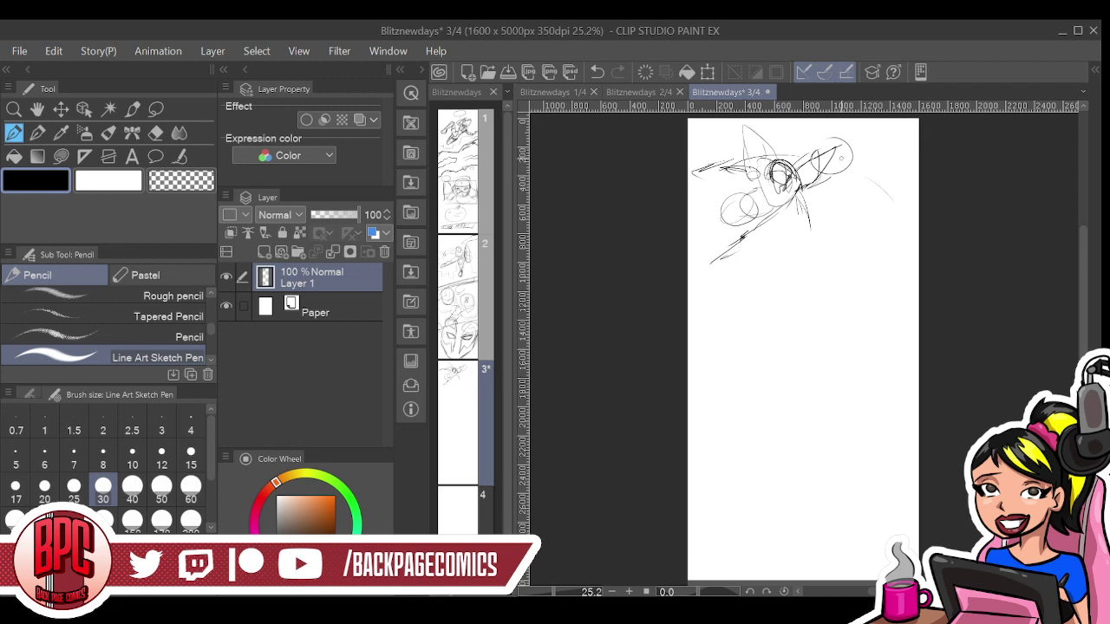
Sketch a second figure's angular shoulders, chest and bent arm diagonally below the first figure
{"action": "left_click_drag", "start_coordinate": [802, 318], "coordinate": [838, 249]}
{"action": "mouse_move", "coordinate": [803, 262]}
{"action": "left_mouse_down"}
{"action": "mouse_move", "coordinate": [831, 246]}
{"action": "mouse_move", "coordinate": [866, 283]}
{"action": "left_mouse_up"}
{"action": "mouse_move", "coordinate": [832, 243]}
{"action": "left_mouse_down"}
{"action": "mouse_move", "coordinate": [815, 306]}
{"action": "mouse_move", "coordinate": [838, 250]}
{"action": "mouse_move", "coordinate": [798, 296]}
{"action": "left_mouse_up"}
{"action": "mouse_move", "coordinate": [831, 267]}
{"action": "left_mouse_down"}
{"action": "mouse_move", "coordinate": [789, 318]}
{"action": "mouse_move", "coordinate": [809, 328]}
{"action": "mouse_move", "coordinate": [840, 281]}
{"action": "mouse_move", "coordinate": [827, 300]}
{"action": "mouse_move", "coordinate": [818, 262]}
{"action": "left_mouse_up"}
{"action": "mouse_move", "coordinate": [838, 215]}
{"action": "left_mouse_down"}
{"action": "mouse_move", "coordinate": [826, 228]}
{"action": "mouse_move", "coordinate": [867, 247]}
{"action": "mouse_move", "coordinate": [869, 259]}
{"action": "left_mouse_up"}
{"action": "mouse_move", "coordinate": [840, 240]}
{"action": "left_mouse_down"}
{"action": "mouse_move", "coordinate": [749, 252]}
{"action": "mouse_move", "coordinate": [813, 240]}
{"action": "mouse_move", "coordinate": [756, 268]}
{"action": "mouse_move", "coordinate": [779, 279]}
{"action": "mouse_move", "coordinate": [835, 272]}
{"action": "mouse_move", "coordinate": [827, 281]}
{"action": "mouse_move", "coordinate": [855, 284]}
{"action": "mouse_move", "coordinate": [872, 312]}
{"action": "mouse_move", "coordinate": [884, 308]}
{"action": "mouse_move", "coordinate": [863, 250]}
{"action": "left_mouse_up"}
{"action": "mouse_move", "coordinate": [758, 265]}
{"action": "left_mouse_down"}
{"action": "mouse_move", "coordinate": [813, 198]}
{"action": "mouse_move", "coordinate": [841, 187]}
{"action": "left_mouse_up"}
{"action": "mouse_move", "coordinate": [823, 200]}
{"action": "left_mouse_down"}
{"action": "mouse_move", "coordinate": [832, 217]}
{"action": "mouse_move", "coordinate": [791, 265]}
{"action": "left_mouse_up"}
{"action": "mouse_move", "coordinate": [874, 319]}
{"action": "left_mouse_down"}
{"action": "mouse_move", "coordinate": [886, 371]}
{"action": "mouse_move", "coordinate": [879, 362]}
{"action": "mouse_move", "coordinate": [898, 375]}
{"action": "mouse_move", "coordinate": [899, 311]}
{"action": "mouse_move", "coordinate": [902, 378]}
{"action": "left_mouse_up"}
Draw overlapping circles down the second figure, a slanted bar beneath them and a large circle at its end
{"action": "mouse_move", "coordinate": [828, 327]}
{"action": "left_mouse_down"}
{"action": "mouse_move", "coordinate": [811, 349]}
{"action": "mouse_move", "coordinate": [838, 358]}
{"action": "mouse_move", "coordinate": [829, 376]}
{"action": "mouse_move", "coordinate": [806, 376]}
{"action": "mouse_move", "coordinate": [836, 396]}
{"action": "mouse_move", "coordinate": [835, 380]}
{"action": "mouse_move", "coordinate": [787, 377]}
{"action": "mouse_move", "coordinate": [749, 483]}
{"action": "mouse_move", "coordinate": [779, 500]}
{"action": "left_mouse_up"}
{"action": "left_click_drag", "start_coordinate": [810, 415], "coordinate": [779, 491]}
{"action": "mouse_move", "coordinate": [709, 498]}
{"action": "left_mouse_down"}
{"action": "mouse_move", "coordinate": [778, 516]}
{"action": "mouse_move", "coordinate": [788, 553]}
{"action": "left_mouse_up"}
{"action": "mouse_move", "coordinate": [733, 475]}
{"action": "left_mouse_down"}
{"action": "mouse_move", "coordinate": [746, 574]}
{"action": "mouse_move", "coordinate": [716, 490]}
{"action": "mouse_move", "coordinate": [809, 525]}
{"action": "mouse_move", "coordinate": [770, 561]}
{"action": "left_mouse_up"}
{"action": "left_click_drag", "start_coordinate": [817, 513], "coordinate": [789, 558]}
Widen the large circle into overlapping rounded forms with sweeping curves and add a light stroke in the empty left area
{"action": "mouse_move", "coordinate": [807, 485]}
{"action": "left_mouse_down"}
{"action": "mouse_move", "coordinate": [798, 404]}
{"action": "mouse_move", "coordinate": [813, 323]}
{"action": "left_mouse_up"}
{"action": "mouse_move", "coordinate": [737, 397]}
{"action": "left_mouse_down"}
{"action": "mouse_move", "coordinate": [776, 410]}
{"action": "mouse_move", "coordinate": [781, 449]}
{"action": "left_mouse_up"}
{"action": "mouse_move", "coordinate": [830, 369]}
{"action": "left_mouse_down"}
{"action": "mouse_move", "coordinate": [782, 451]}
{"action": "mouse_move", "coordinate": [767, 443]}
{"action": "mouse_move", "coordinate": [834, 386]}
{"action": "left_mouse_up"}
{"action": "mouse_move", "coordinate": [715, 358]}
{"action": "left_mouse_down"}
{"action": "mouse_move", "coordinate": [777, 359]}
{"action": "mouse_move", "coordinate": [815, 403]}
{"action": "left_mouse_up"}
{"action": "mouse_move", "coordinate": [755, 345]}
{"action": "left_mouse_down"}
{"action": "mouse_move", "coordinate": [796, 355]}
{"action": "mouse_move", "coordinate": [704, 413]}
{"action": "mouse_move", "coordinate": [864, 407]}
{"action": "left_mouse_up"}
{"action": "left_click_drag", "start_coordinate": [700, 217], "coordinate": [756, 205]}
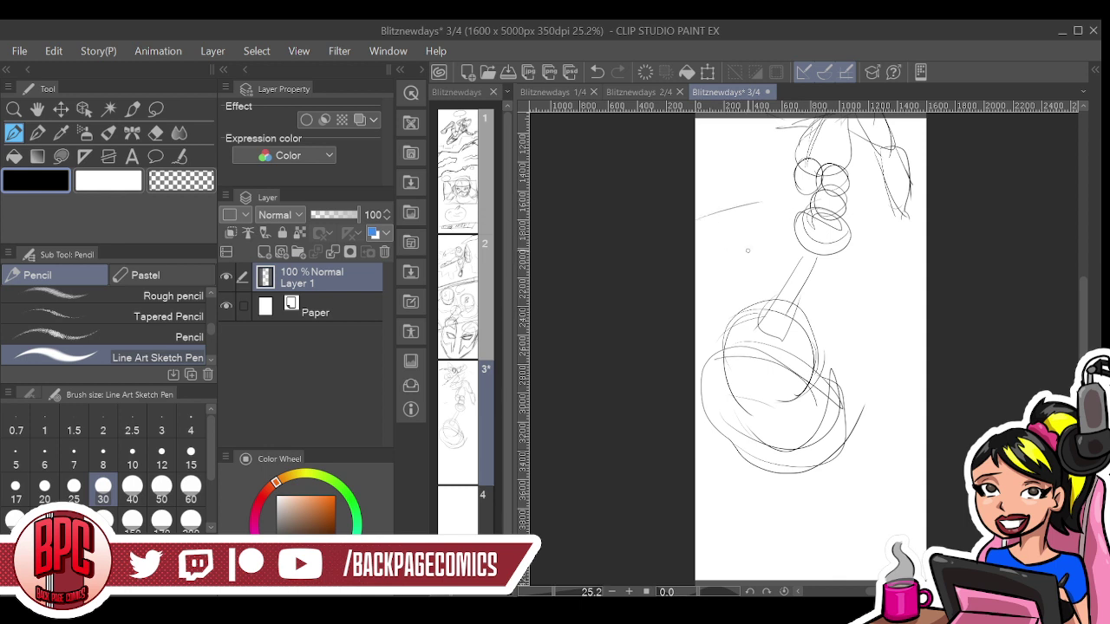
Add short motion strokes on both sides of the second figure and loops beside the large rounded form
{"action": "left_click_drag", "start_coordinate": [856, 237], "coordinate": [909, 291]}
{"action": "left_click_drag", "start_coordinate": [859, 215], "coordinate": [909, 232]}
{"action": "mouse_move", "coordinate": [700, 145]}
{"action": "left_mouse_down"}
{"action": "mouse_move", "coordinate": [733, 165]}
{"action": "mouse_move", "coordinate": [717, 184]}
{"action": "left_mouse_up"}
{"action": "left_click_drag", "start_coordinate": [870, 292], "coordinate": [894, 335]}
{"action": "mouse_move", "coordinate": [719, 367]}
{"action": "left_mouse_down"}
{"action": "mouse_move", "coordinate": [698, 308]}
{"action": "mouse_move", "coordinate": [754, 326]}
{"action": "left_mouse_up"}
{"action": "mouse_move", "coordinate": [823, 367]}
{"action": "left_mouse_down"}
{"action": "mouse_move", "coordinate": [853, 359]}
{"action": "mouse_move", "coordinate": [846, 438]}
{"action": "left_mouse_up"}
{"action": "left_click_drag", "start_coordinate": [895, 301], "coordinate": [855, 378]}
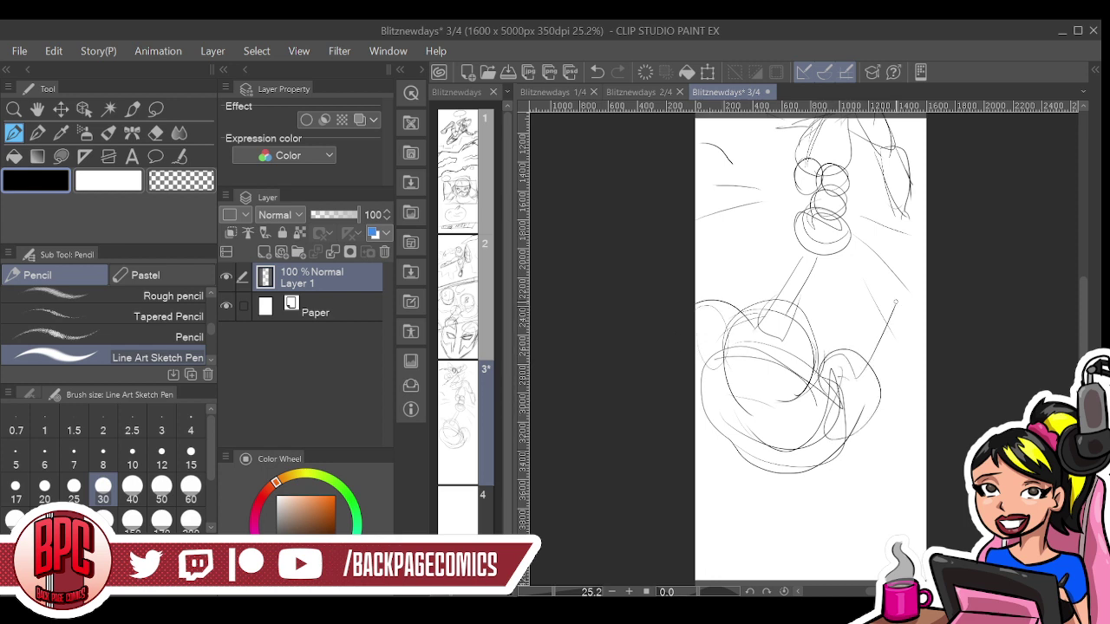
Sketch the long limb down the page's right edge and sweeping curves beneath the large rounded form
{"action": "mouse_move", "coordinate": [884, 325]}
{"action": "left_mouse_down"}
{"action": "mouse_move", "coordinate": [907, 308]}
{"action": "mouse_move", "coordinate": [903, 262]}
{"action": "mouse_move", "coordinate": [881, 300]}
{"action": "mouse_move", "coordinate": [903, 231]}
{"action": "mouse_move", "coordinate": [893, 215]}
{"action": "mouse_move", "coordinate": [926, 203]}
{"action": "left_mouse_up"}
{"action": "mouse_move", "coordinate": [921, 264]}
{"action": "left_mouse_down"}
{"action": "mouse_move", "coordinate": [911, 343]}
{"action": "mouse_move", "coordinate": [865, 412]}
{"action": "left_mouse_up"}
{"action": "left_click_drag", "start_coordinate": [876, 309], "coordinate": [829, 363]}
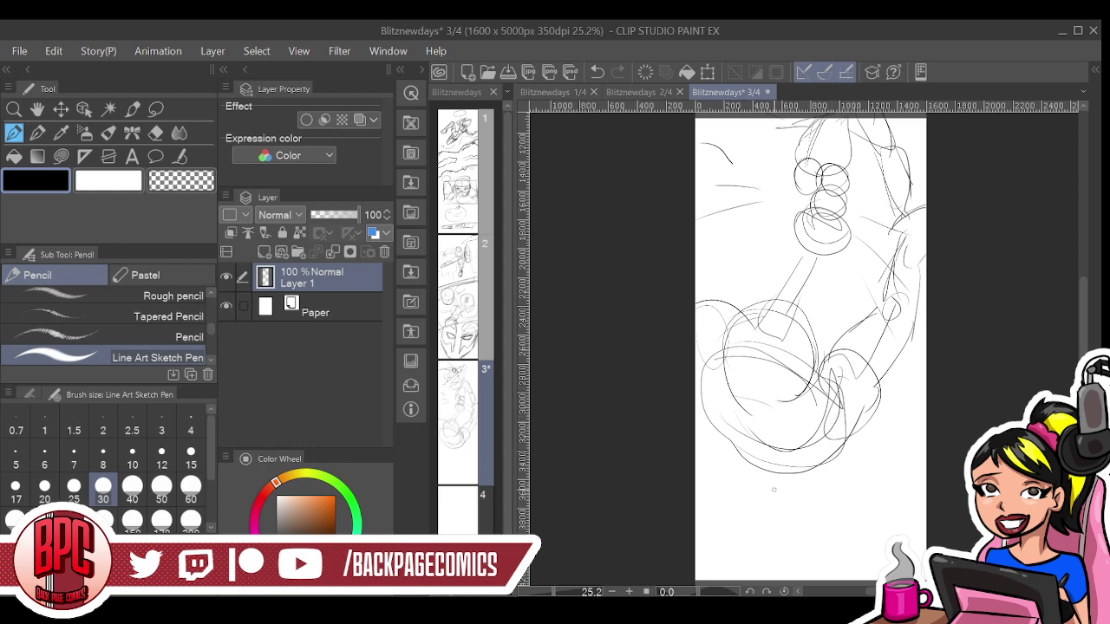
{"action": "left_click_drag", "start_coordinate": [727, 448], "coordinate": [850, 499]}
{"action": "left_click_drag", "start_coordinate": [788, 486], "coordinate": [881, 465]}
{"action": "mouse_move", "coordinate": [916, 308]}
{"action": "left_mouse_down"}
{"action": "mouse_move", "coordinate": [851, 378]}
{"action": "mouse_move", "coordinate": [914, 399]}
{"action": "mouse_move", "coordinate": [849, 483]}
{"action": "left_mouse_up"}
{"action": "left_click_drag", "start_coordinate": [911, 381], "coordinate": [872, 456]}
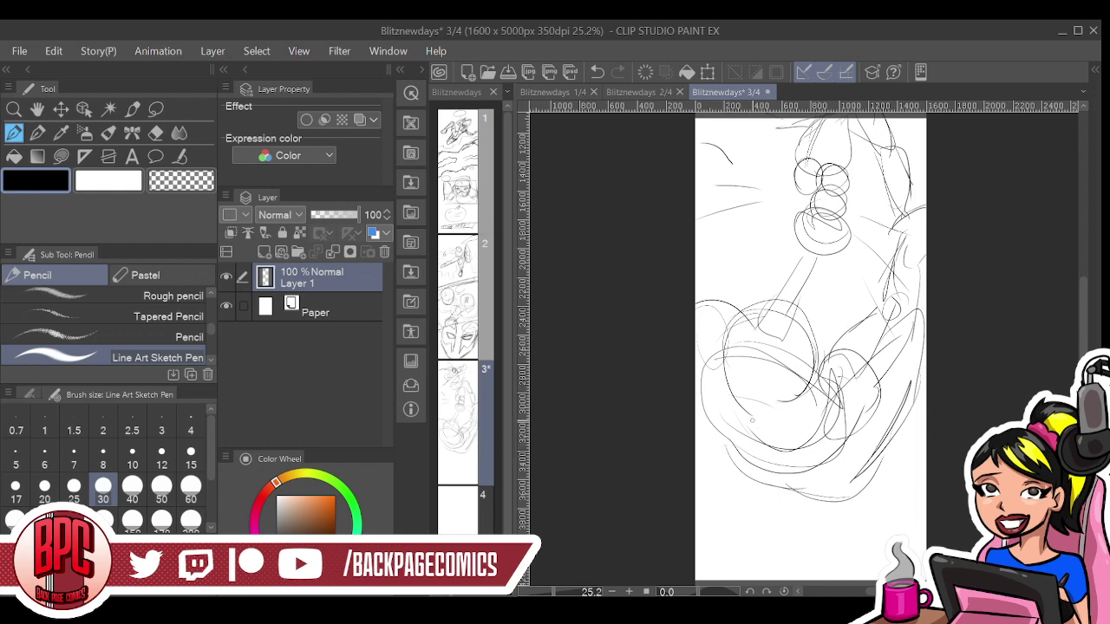
Draw a V-shaped ledge across the full page width beneath the large rounded form
{"action": "left_click_drag", "start_coordinate": [805, 510], "coordinate": [802, 283]}
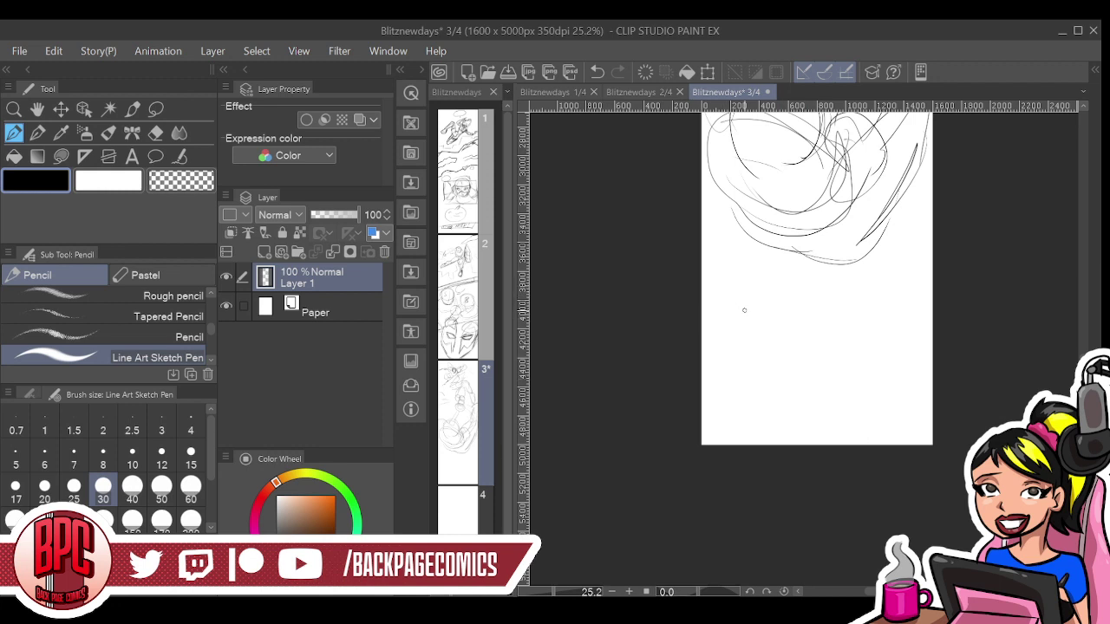
{"action": "mouse_move", "coordinate": [702, 219]}
{"action": "left_mouse_down"}
{"action": "mouse_move", "coordinate": [756, 243]}
{"action": "mouse_move", "coordinate": [819, 308]}
{"action": "mouse_move", "coordinate": [959, 222]}
{"action": "mouse_move", "coordinate": [834, 310]}
{"action": "left_mouse_up"}
{"action": "left_click_drag", "start_coordinate": [916, 254], "coordinate": [810, 321]}
{"action": "mouse_move", "coordinate": [704, 246]}
{"action": "left_mouse_down"}
{"action": "mouse_move", "coordinate": [803, 312]}
{"action": "mouse_move", "coordinate": [843, 324]}
{"action": "left_mouse_up"}
{"action": "mouse_move", "coordinate": [916, 257]}
{"action": "left_mouse_down"}
{"action": "mouse_move", "coordinate": [803, 312]}
{"action": "mouse_move", "coordinate": [845, 312]}
{"action": "mouse_move", "coordinate": [933, 247]}
{"action": "left_mouse_up"}
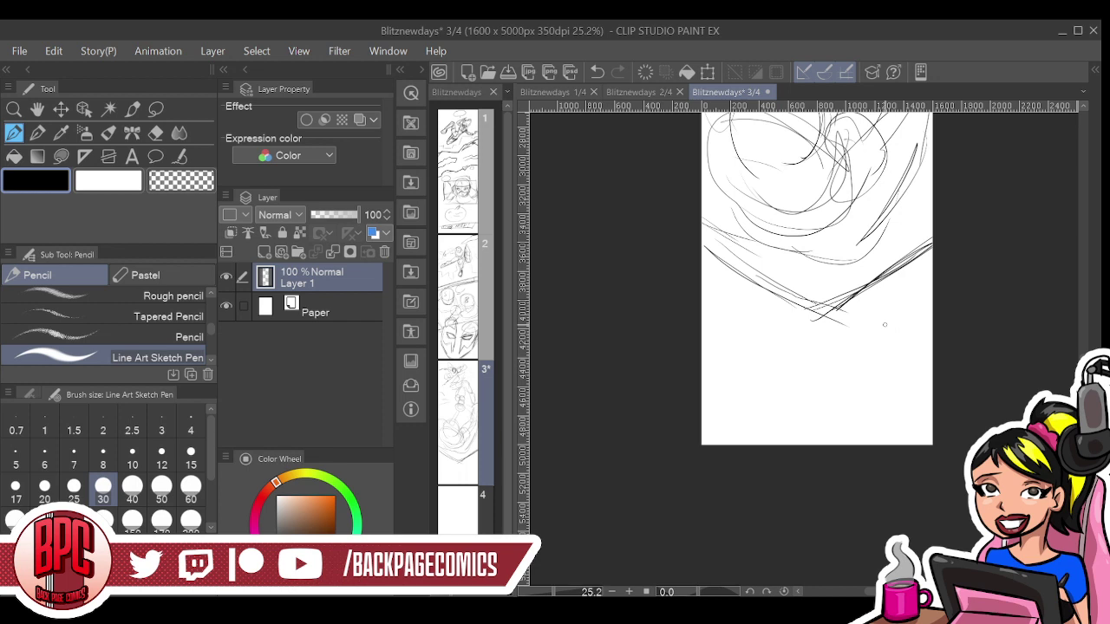
Rough in converging diagonal lines and boxy shapes in the space below the V-shaped ledge
{"action": "left_click_drag", "start_coordinate": [734, 364], "coordinate": [714, 419]}
{"action": "left_click_drag", "start_coordinate": [772, 305], "coordinate": [707, 431]}
{"action": "left_click_drag", "start_coordinate": [760, 275], "coordinate": [752, 295]}
{"action": "left_click_drag", "start_coordinate": [838, 314], "coordinate": [875, 444]}
{"action": "left_click_drag", "start_coordinate": [837, 315], "coordinate": [880, 444]}
{"action": "left_click_drag", "start_coordinate": [834, 289], "coordinate": [831, 313]}
{"action": "left_click_drag", "start_coordinate": [924, 257], "coordinate": [915, 371]}
{"action": "mouse_move", "coordinate": [728, 397]}
{"action": "left_mouse_down"}
{"action": "mouse_move", "coordinate": [749, 432]}
{"action": "mouse_move", "coordinate": [763, 418]}
{"action": "mouse_move", "coordinate": [826, 421]}
{"action": "mouse_move", "coordinate": [824, 358]}
{"action": "mouse_move", "coordinate": [857, 365]}
{"action": "left_mouse_up"}
{"action": "mouse_move", "coordinate": [803, 341]}
{"action": "left_mouse_down"}
{"action": "mouse_move", "coordinate": [760, 335]}
{"action": "mouse_move", "coordinate": [814, 350]}
{"action": "mouse_move", "coordinate": [834, 340]}
{"action": "mouse_move", "coordinate": [817, 335]}
{"action": "left_mouse_up"}
{"action": "left_click_drag", "start_coordinate": [765, 290], "coordinate": [684, 232]}
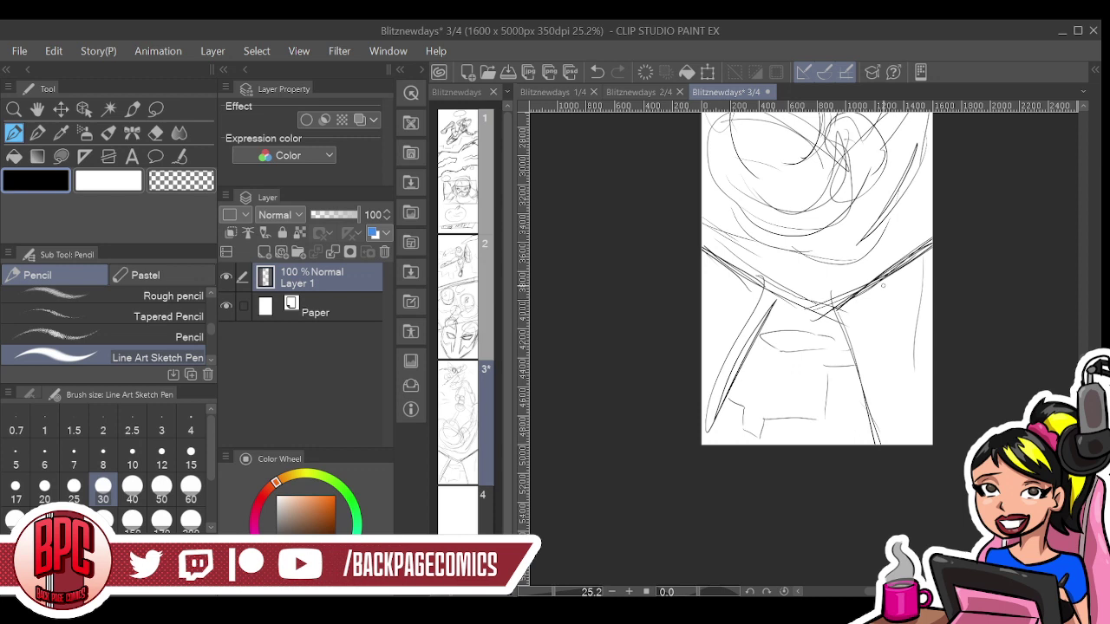
Sketch a small cluster of crossing strokes on the left arm of the V-shaped ledge and save the page
{"action": "left_click_drag", "start_coordinate": [756, 251], "coordinate": [774, 312]}
{"action": "mouse_move", "coordinate": [774, 309]}
{"action": "left_mouse_down"}
{"action": "mouse_move", "coordinate": [797, 265]}
{"action": "mouse_move", "coordinate": [778, 298]}
{"action": "left_mouse_up"}
{"action": "left_click_drag", "start_coordinate": [805, 249], "coordinate": [777, 302]}
{"action": "mouse_move", "coordinate": [758, 251]}
{"action": "left_mouse_down"}
{"action": "mouse_move", "coordinate": [747, 287]}
{"action": "mouse_move", "coordinate": [782, 269]}
{"action": "left_mouse_up"}
{"action": "left_click_drag", "start_coordinate": [751, 285], "coordinate": [790, 280]}
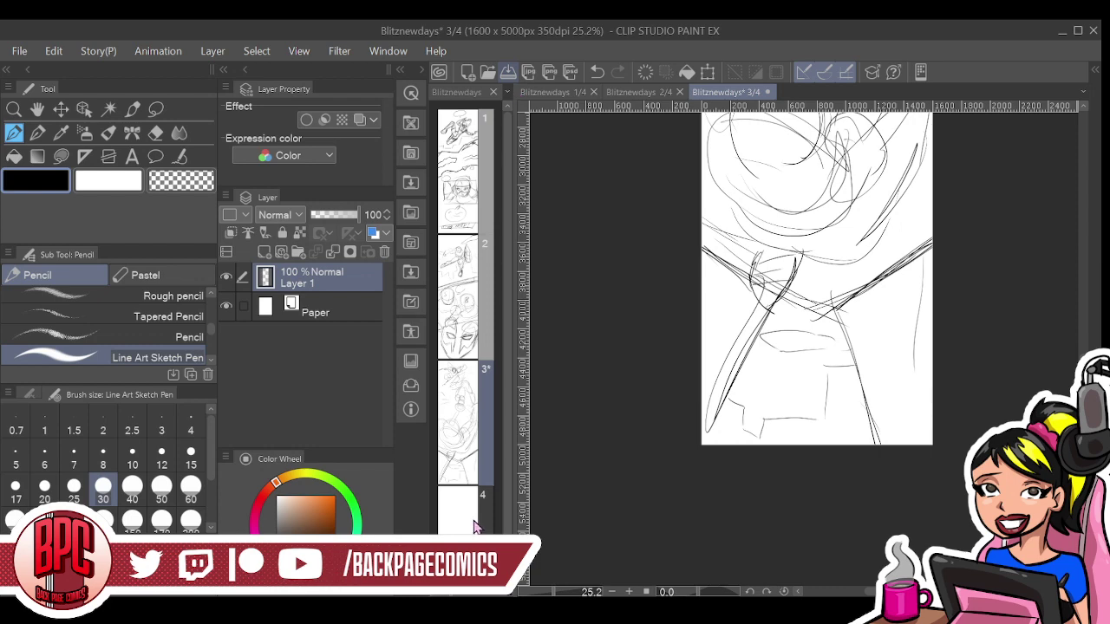
{"action": "left_click", "coordinate": [508, 72]}
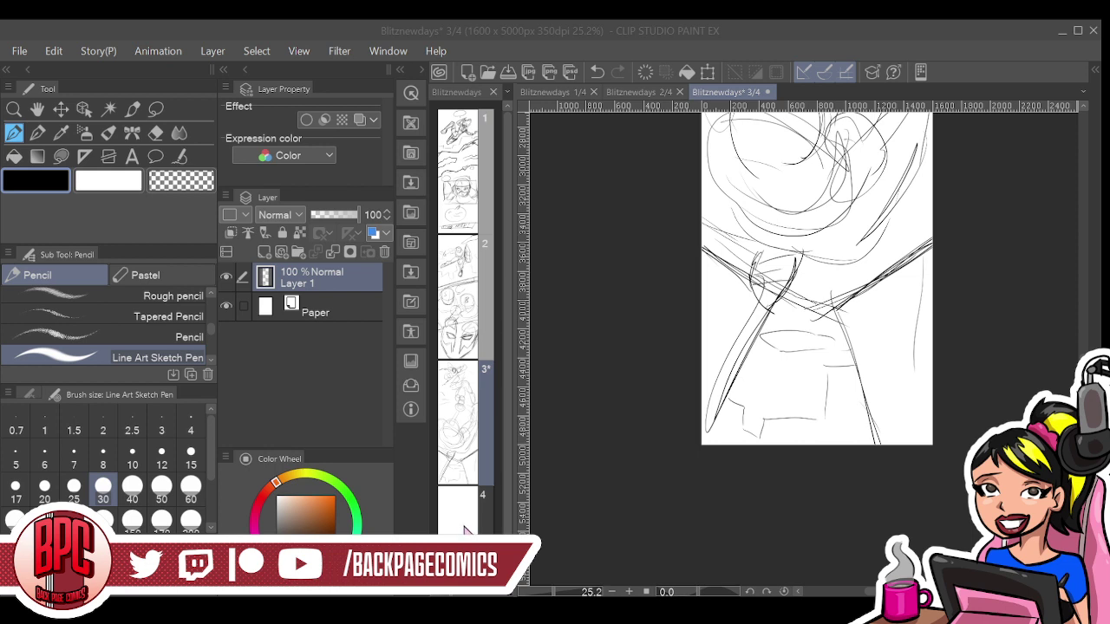
{"action": "key", "text": "ctrl+s"}
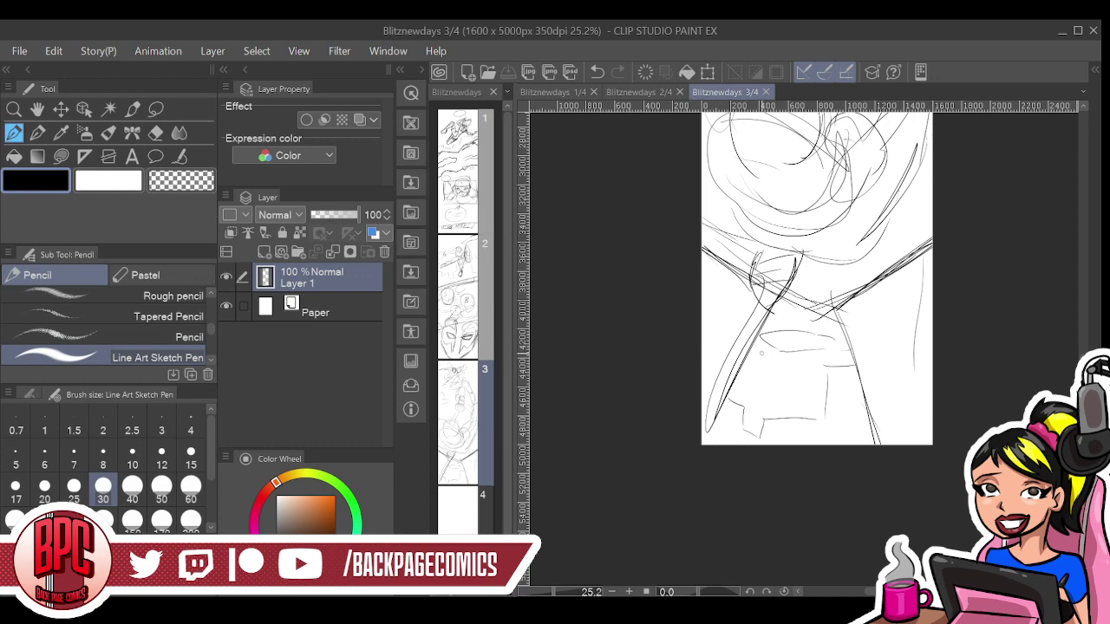
Darken the V-shaped ledge and the diagonal lines below it, and outline a slanted box on the right side
{"action": "mouse_move", "coordinate": [702, 245]}
{"action": "left_mouse_down"}
{"action": "mouse_move", "coordinate": [768, 294]}
{"action": "mouse_move", "coordinate": [710, 434]}
{"action": "left_mouse_up"}
{"action": "left_click_drag", "start_coordinate": [845, 304], "coordinate": [933, 245]}
{"action": "left_click_drag", "start_coordinate": [876, 328], "coordinate": [831, 442]}
{"action": "mouse_move", "coordinate": [932, 293]}
{"action": "left_mouse_down"}
{"action": "mouse_move", "coordinate": [867, 328]}
{"action": "mouse_move", "coordinate": [887, 379]}
{"action": "mouse_move", "coordinate": [932, 354]}
{"action": "left_mouse_up"}
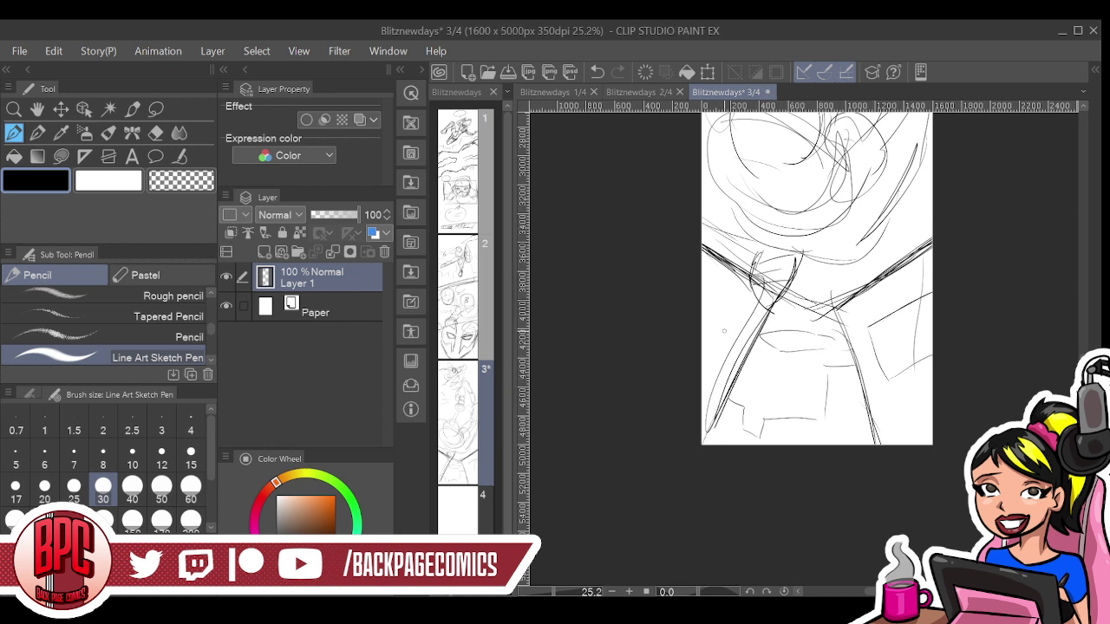
{"action": "left_click_drag", "start_coordinate": [725, 328], "coordinate": [705, 356]}
{"action": "left_click_drag", "start_coordinate": [858, 288], "coordinate": [933, 239]}
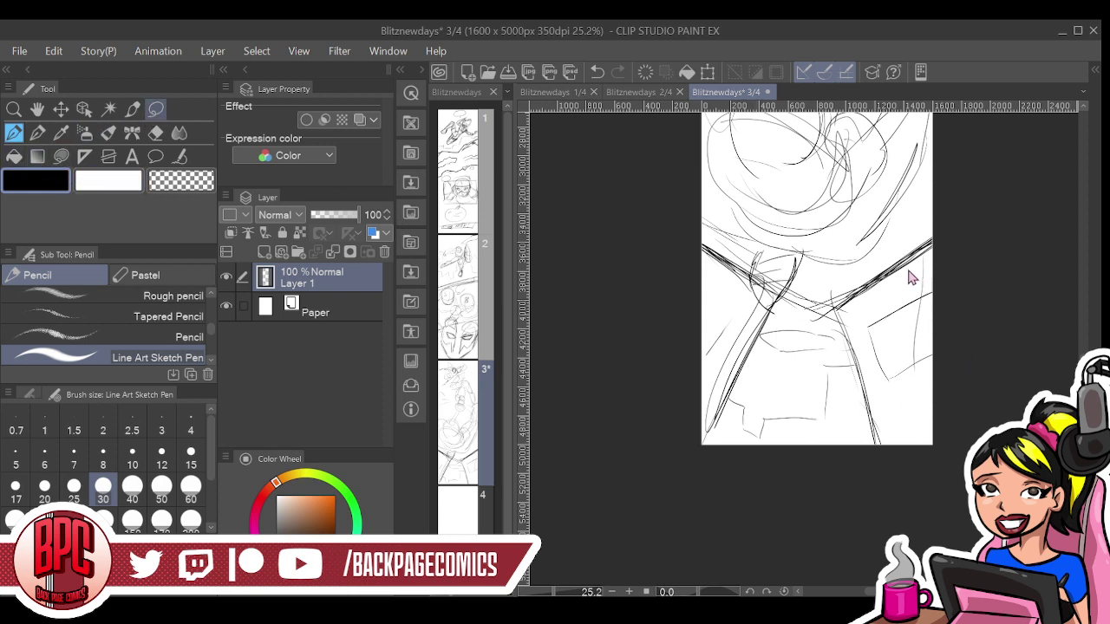
Lasso the area below the V-shaped ledge, delete its lines and clear the selection
{"action": "key", "text": "m"}
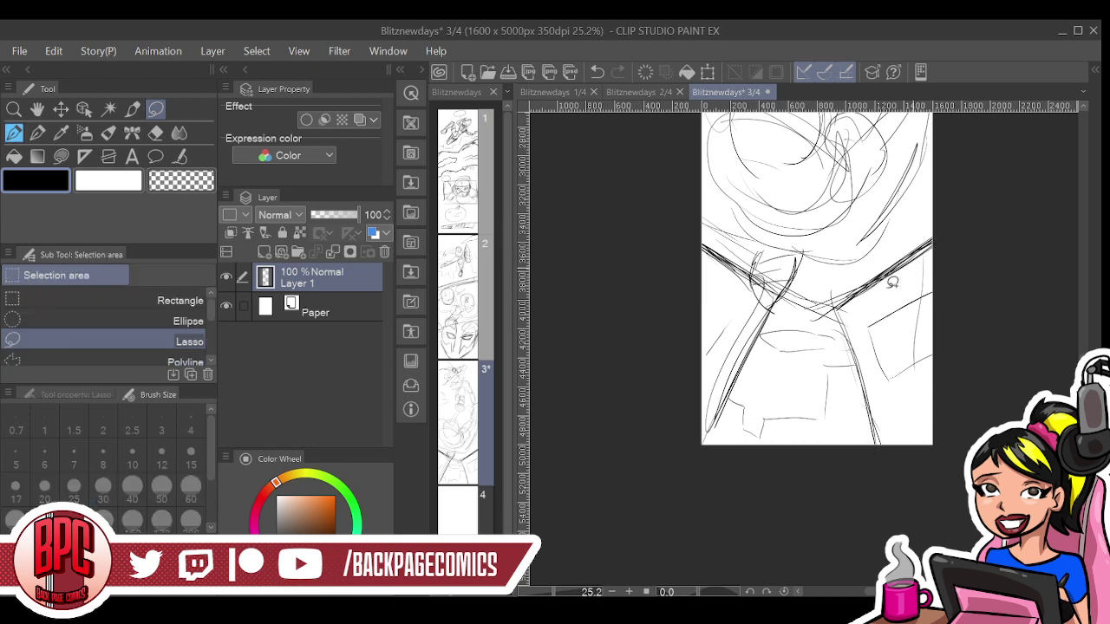
{"action": "mouse_move", "coordinate": [698, 254]}
{"action": "left_mouse_down"}
{"action": "mouse_move", "coordinate": [692, 296]}
{"action": "mouse_move", "coordinate": [668, 497]}
{"action": "mouse_move", "coordinate": [805, 517]}
{"action": "mouse_move", "coordinate": [965, 498]}
{"action": "mouse_move", "coordinate": [958, 269]}
{"action": "left_mouse_up"}
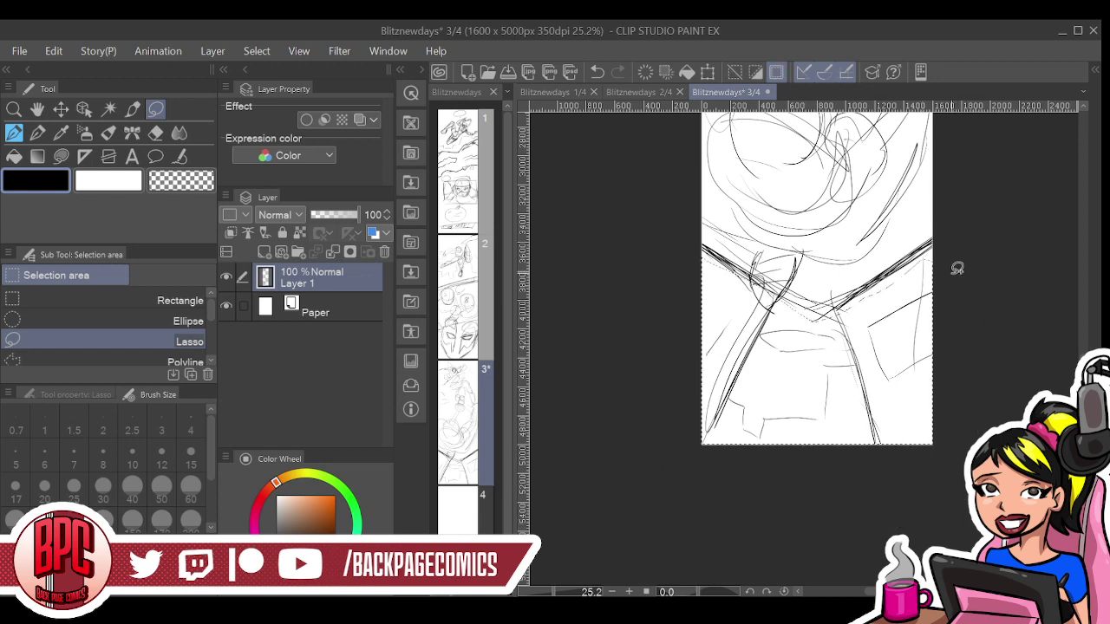
{"action": "key", "text": "Delete"}
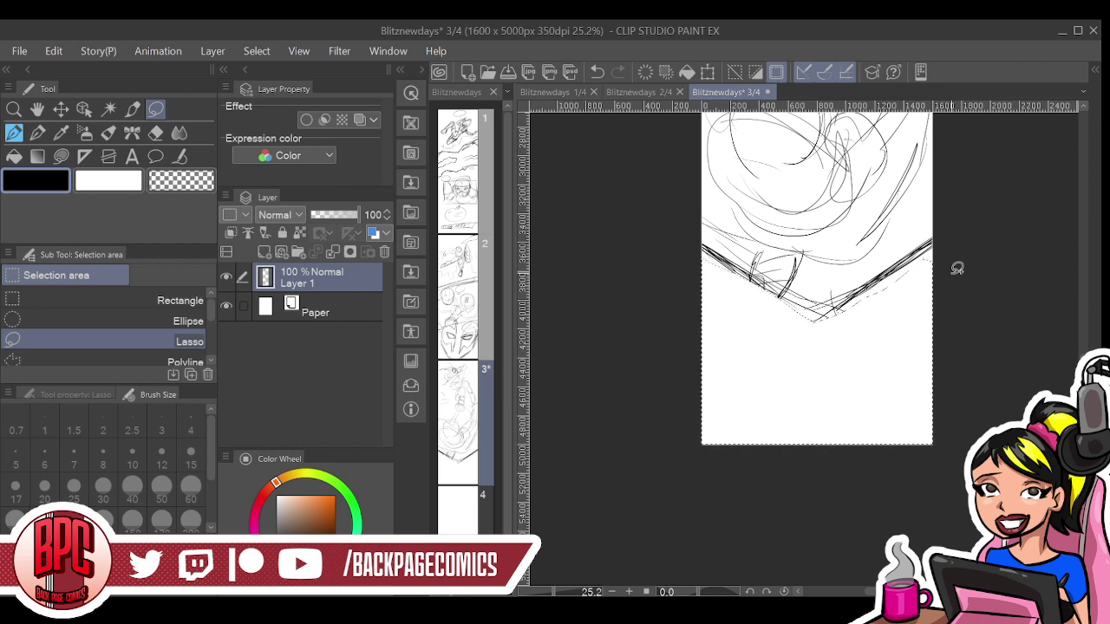
{"action": "key", "text": "ctrl+d"}
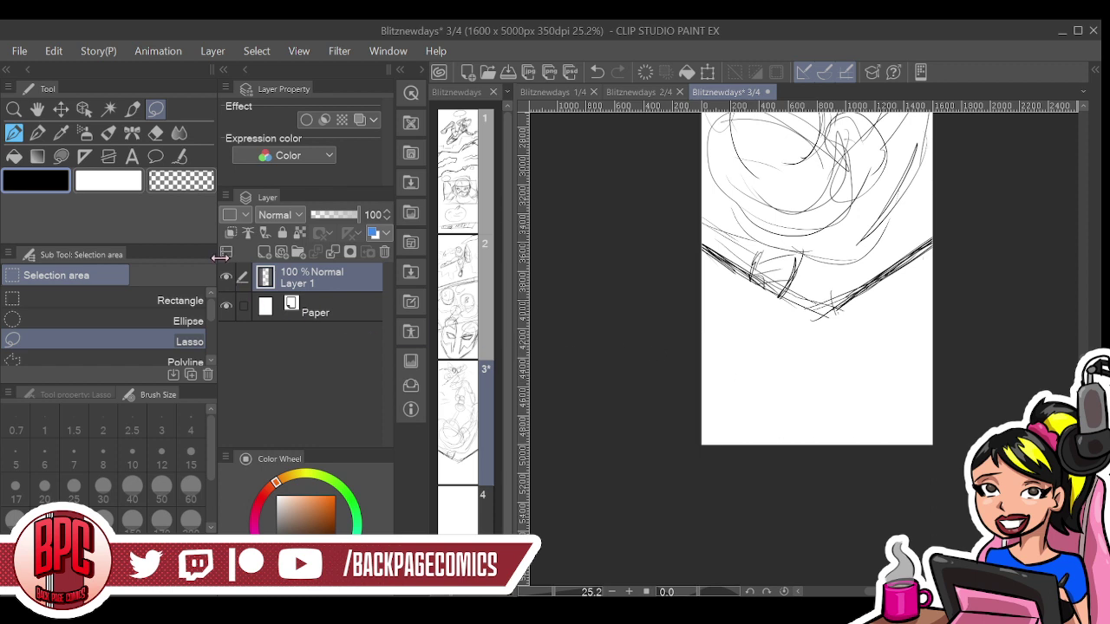
With the Line Art Sketch Pen, draw a parallel V below the ledge and join it at the corner to give it thickness
{"action": "left_click", "coordinate": [14, 133]}
{"action": "left_click", "coordinate": [38, 136]}
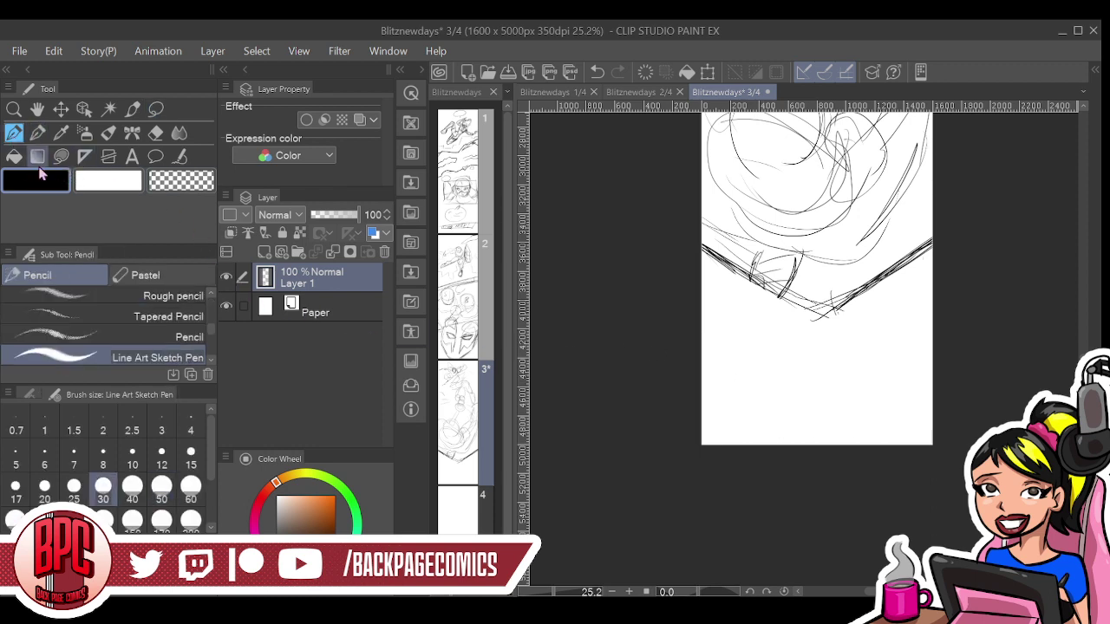
{"action": "left_click_drag", "start_coordinate": [703, 279], "coordinate": [815, 340]}
{"action": "left_click_drag", "start_coordinate": [743, 310], "coordinate": [823, 345]}
{"action": "mouse_move", "coordinate": [824, 319]}
{"action": "left_mouse_down"}
{"action": "mouse_move", "coordinate": [819, 356]}
{"action": "mouse_move", "coordinate": [933, 276]}
{"action": "left_mouse_up"}
{"action": "left_click_drag", "start_coordinate": [821, 358], "coordinate": [928, 279]}
Draw the building's vertical corner edge from beneath the ledge to the page bottom with repeated strokes
{"action": "left_click_drag", "start_coordinate": [804, 354], "coordinate": [796, 435]}
{"action": "left_click_drag", "start_coordinate": [800, 358], "coordinate": [789, 429]}
{"action": "left_click_drag", "start_coordinate": [799, 379], "coordinate": [789, 446]}
{"action": "left_click_drag", "start_coordinate": [795, 382], "coordinate": [790, 446]}
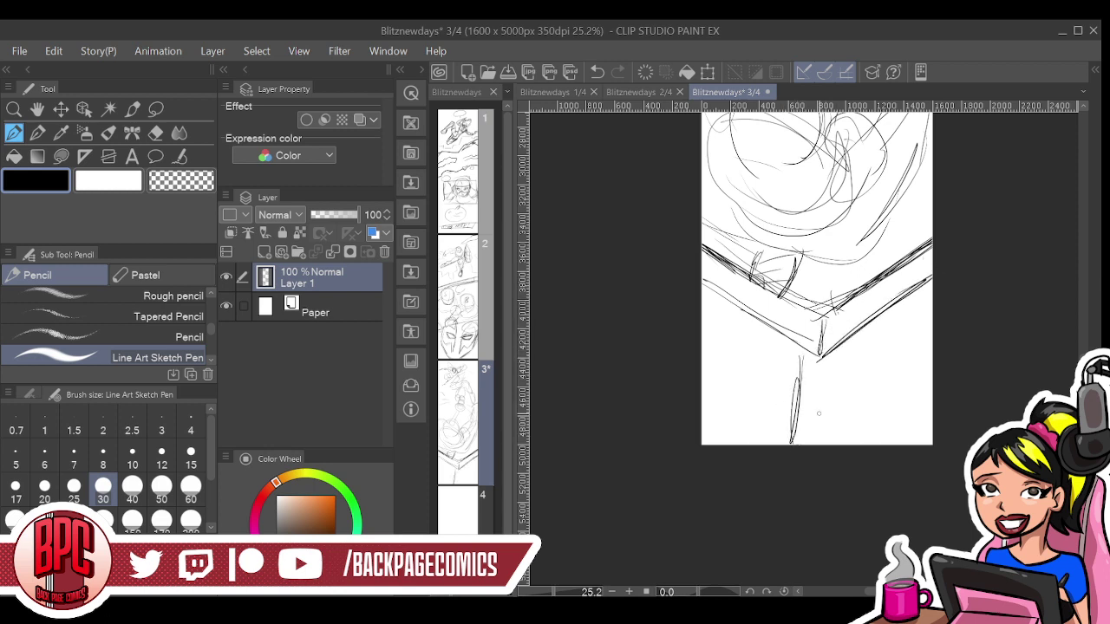
{"action": "left_click_drag", "start_coordinate": [793, 363], "coordinate": [786, 437]}
Sketch slanted window outlines with vertical dividers on both walls of the building corner
{"action": "mouse_move", "coordinate": [826, 379]}
{"action": "left_mouse_down"}
{"action": "mouse_move", "coordinate": [931, 321]}
{"action": "mouse_move", "coordinate": [824, 411]}
{"action": "mouse_move", "coordinate": [932, 365]}
{"action": "mouse_move", "coordinate": [860, 411]}
{"action": "left_mouse_up"}
{"action": "mouse_move", "coordinate": [753, 364]}
{"action": "left_mouse_down"}
{"action": "mouse_move", "coordinate": [751, 409]}
{"action": "mouse_move", "coordinate": [700, 323]}
{"action": "left_mouse_up"}
{"action": "left_click_drag", "start_coordinate": [704, 399], "coordinate": [738, 423]}
{"action": "left_click_drag", "start_coordinate": [717, 341], "coordinate": [720, 399]}
{"action": "left_click_drag", "start_coordinate": [858, 366], "coordinate": [861, 408]}
{"action": "left_click_drag", "start_coordinate": [916, 326], "coordinate": [917, 364]}
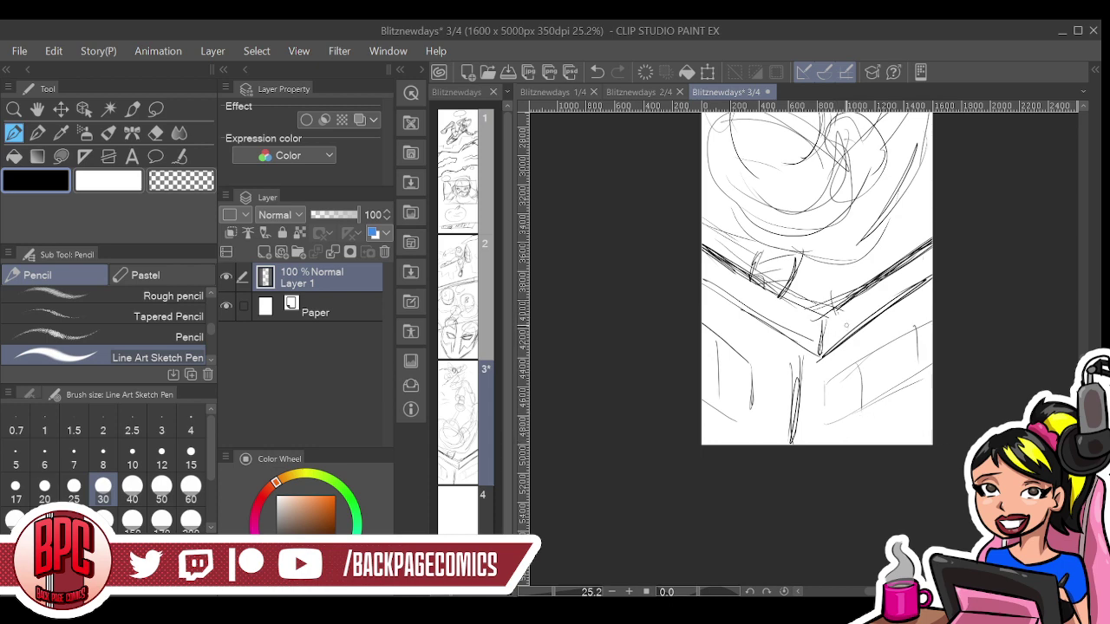
Add light diagonal action lines beside the second figure's lower circles and a few strokes around the upper figure
{"action": "left_click_drag", "start_coordinate": [846, 309], "coordinate": [796, 534]}
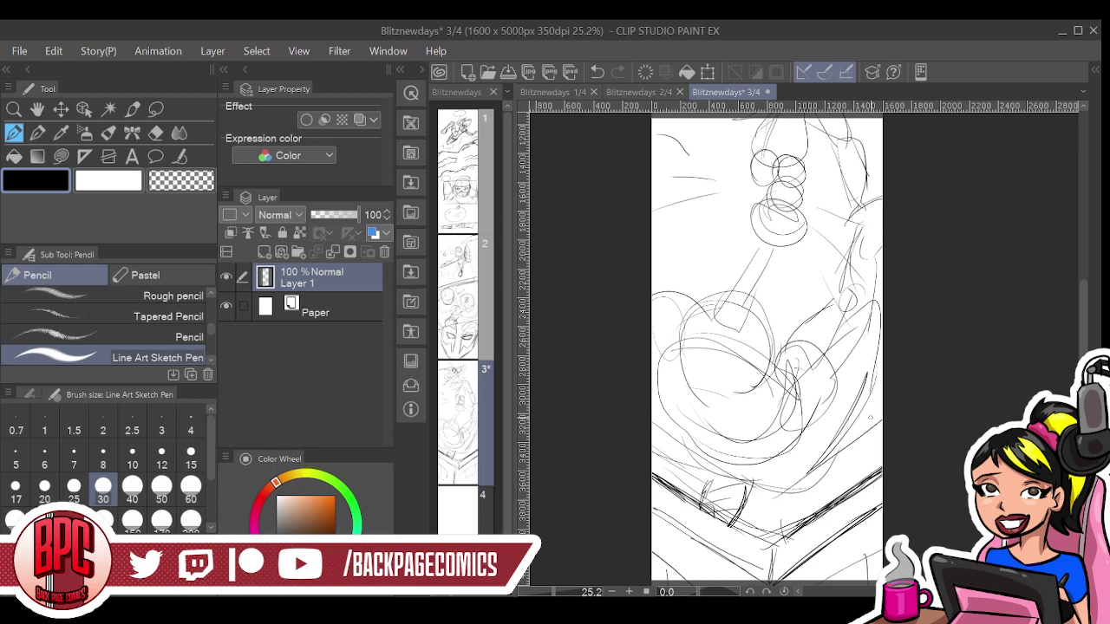
{"action": "left_click_drag", "start_coordinate": [720, 246], "coordinate": [654, 267]}
{"action": "left_click_drag", "start_coordinate": [753, 233], "coordinate": [652, 264]}
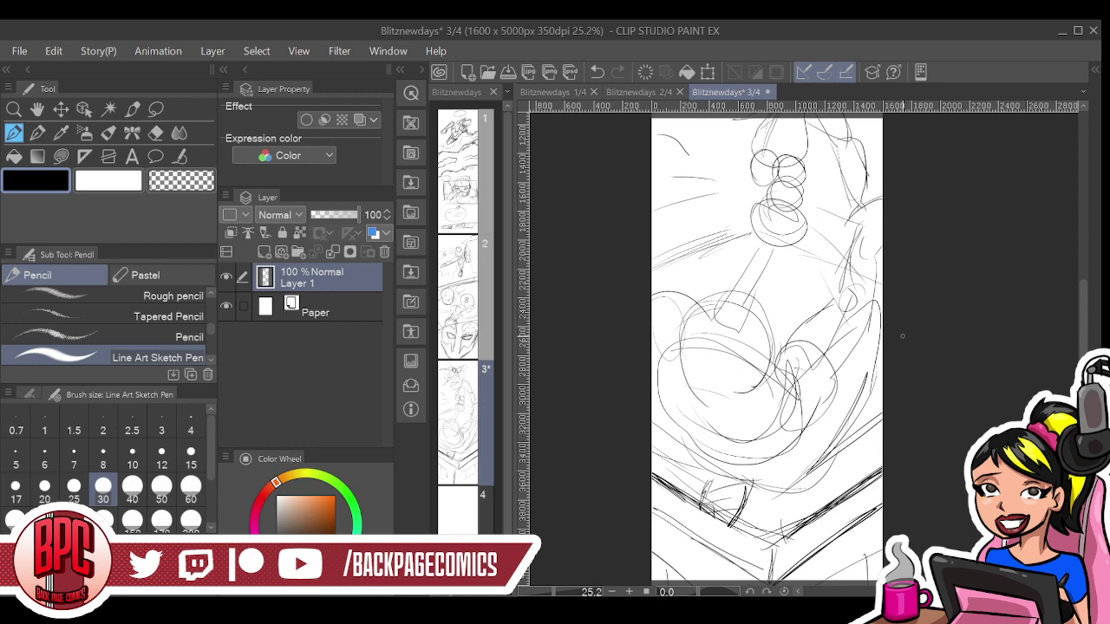
{"action": "left_click_drag", "start_coordinate": [748, 257], "coordinate": [693, 561]}
{"action": "mouse_move", "coordinate": [617, 374]}
{"action": "left_mouse_down"}
{"action": "mouse_move", "coordinate": [612, 404]}
{"action": "mouse_move", "coordinate": [646, 434]}
{"action": "left_mouse_up"}
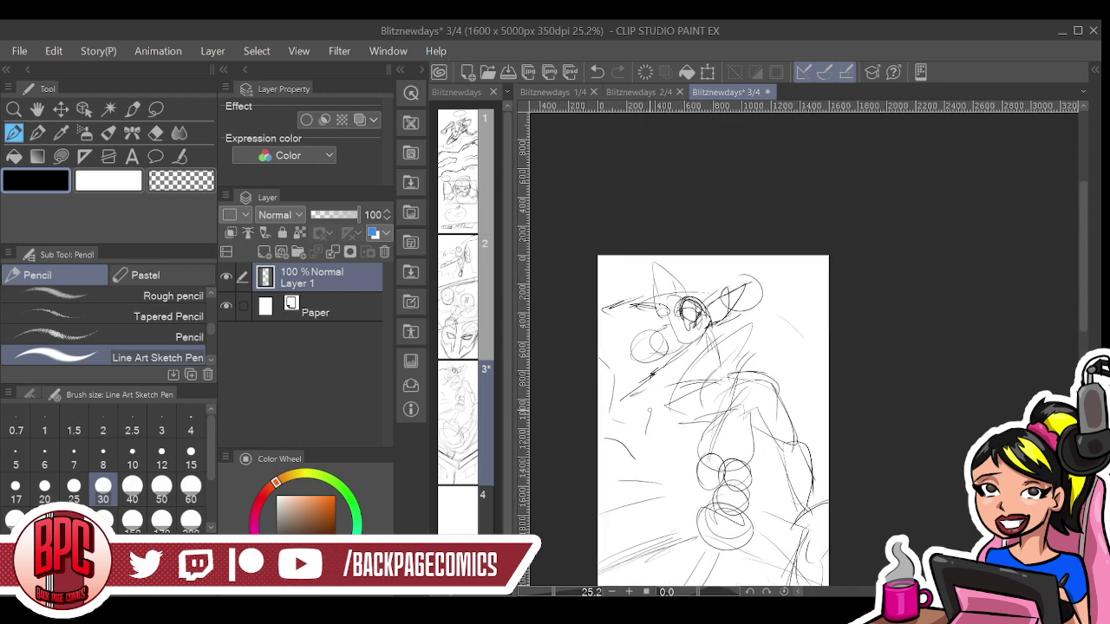
{"action": "mouse_move", "coordinate": [780, 348]}
{"action": "left_mouse_down"}
{"action": "mouse_move", "coordinate": [778, 299]}
{"action": "mouse_move", "coordinate": [803, 298]}
{"action": "mouse_move", "coordinate": [804, 252]}
{"action": "left_mouse_up"}
{"action": "mouse_move", "coordinate": [598, 269]}
{"action": "left_mouse_down"}
{"action": "mouse_move", "coordinate": [634, 268]}
{"action": "mouse_move", "coordinate": [600, 265]}
{"action": "left_mouse_up"}
Save page 3 with its complete sketch and select page 4 of the comic
{"action": "left_click_drag", "start_coordinate": [727, 447], "coordinate": [735, 215]}
{"action": "left_click_drag", "start_coordinate": [732, 505], "coordinate": [717, 256]}
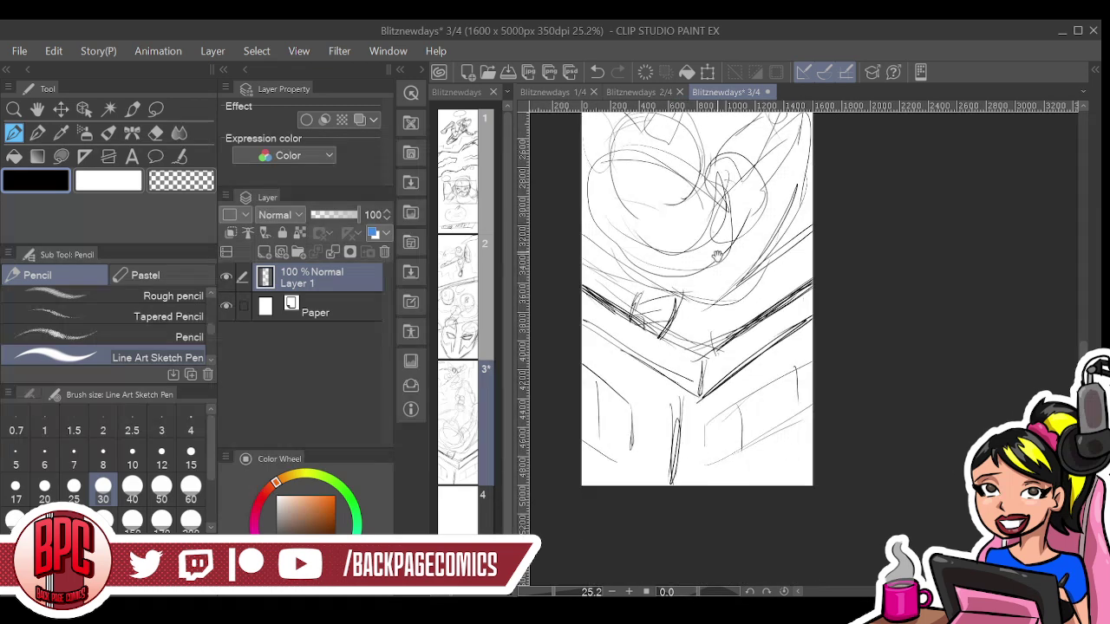
{"action": "left_click_drag", "start_coordinate": [693, 451], "coordinate": [691, 319]}
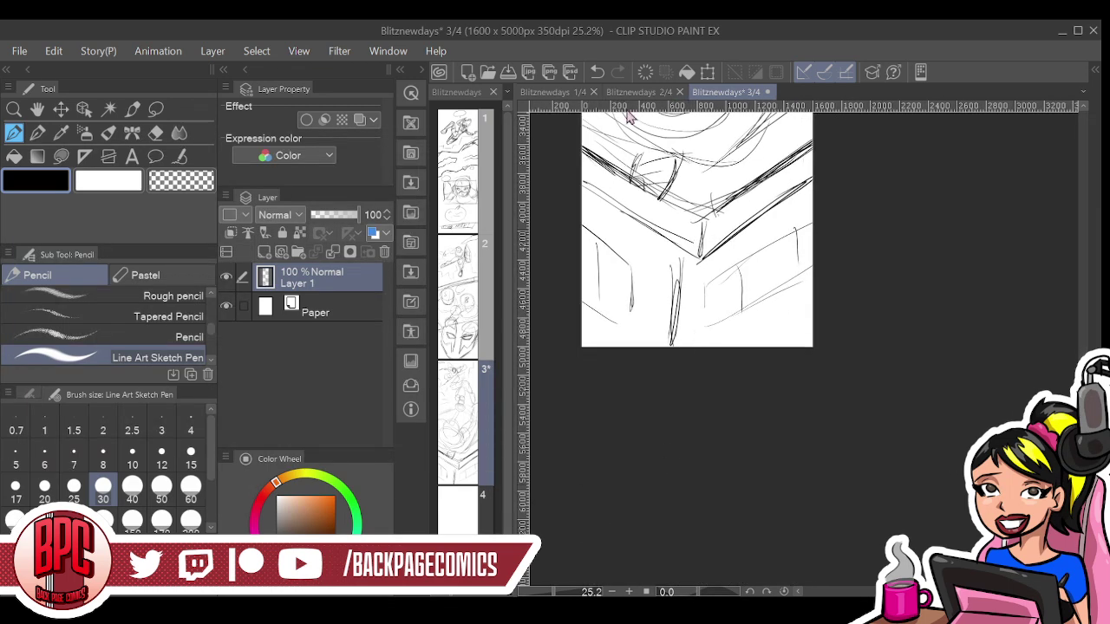
{"action": "left_click", "coordinate": [645, 72]}
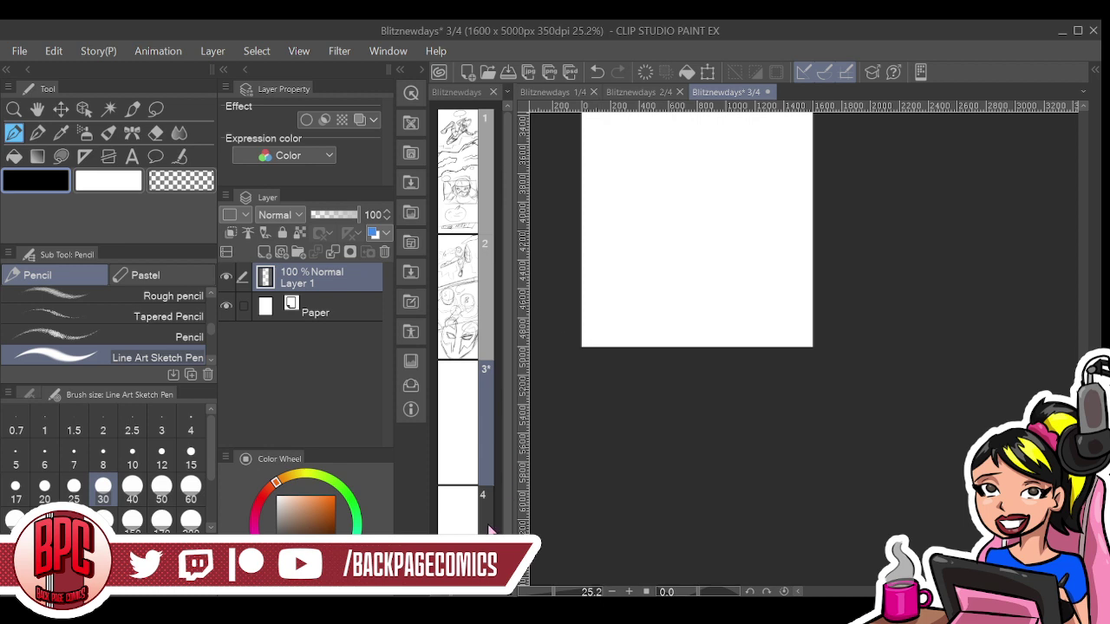
{"action": "left_click", "coordinate": [597, 72]}
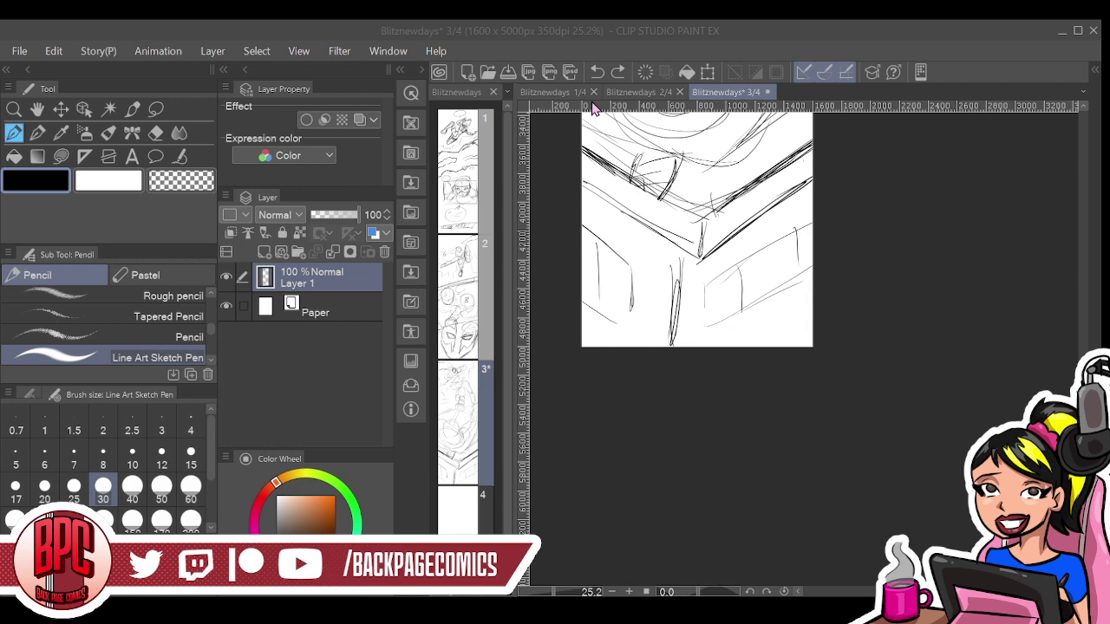
{"action": "key", "text": "ctrl+s"}
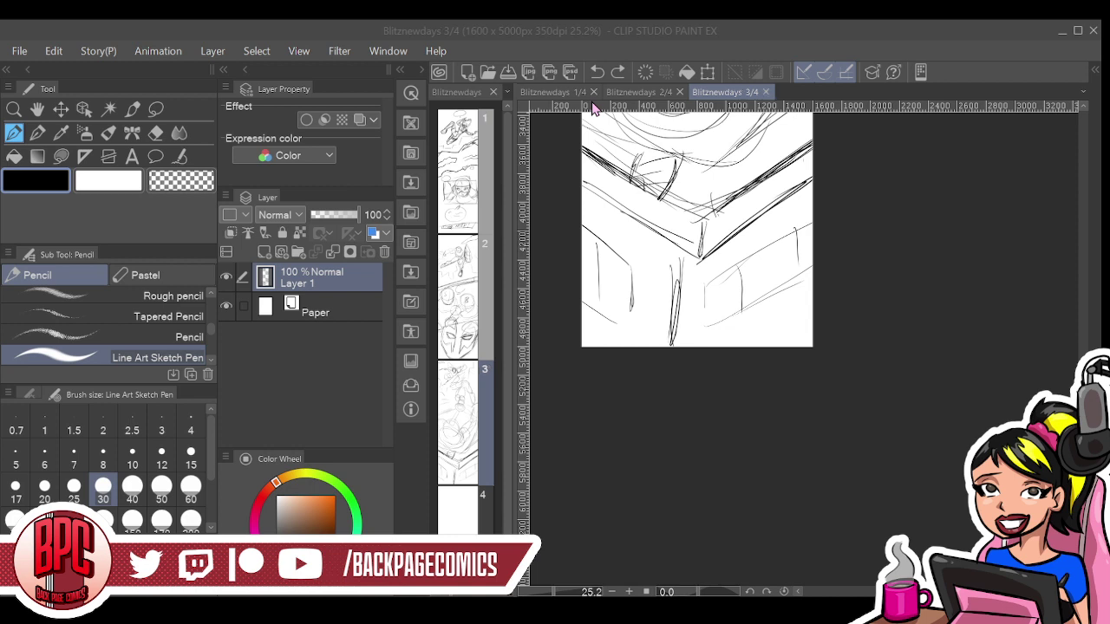
{"action": "left_click", "coordinate": [459, 517]}
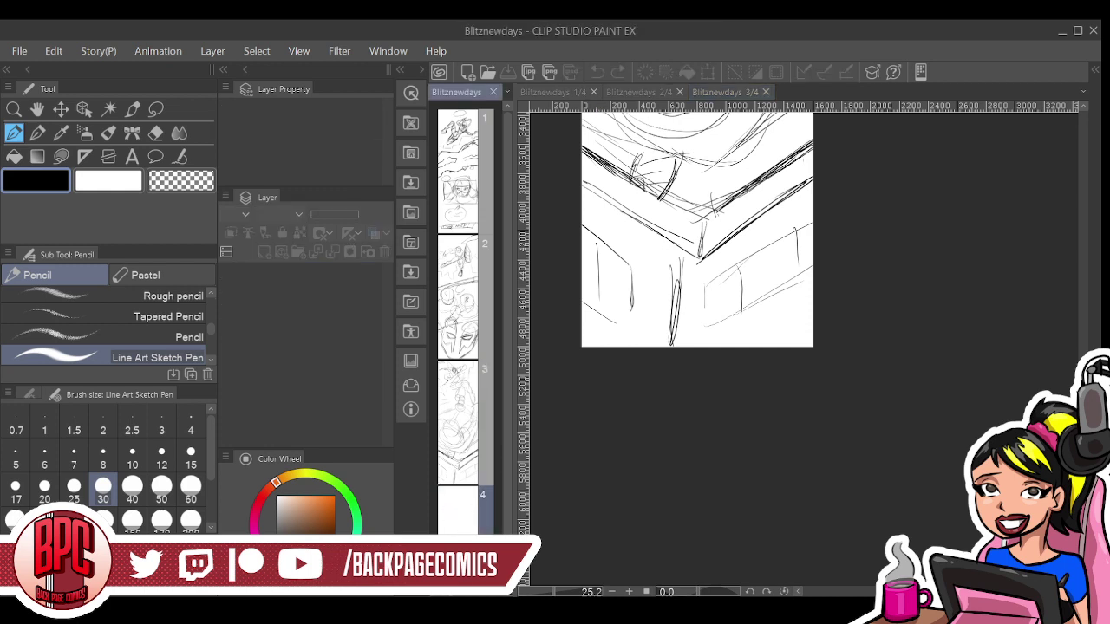
Open page 4 and sketch a spiky impact shape with diagonal streaks trailing up and right near the page's upper-left corner
{"action": "double_click", "coordinate": [457, 511]}
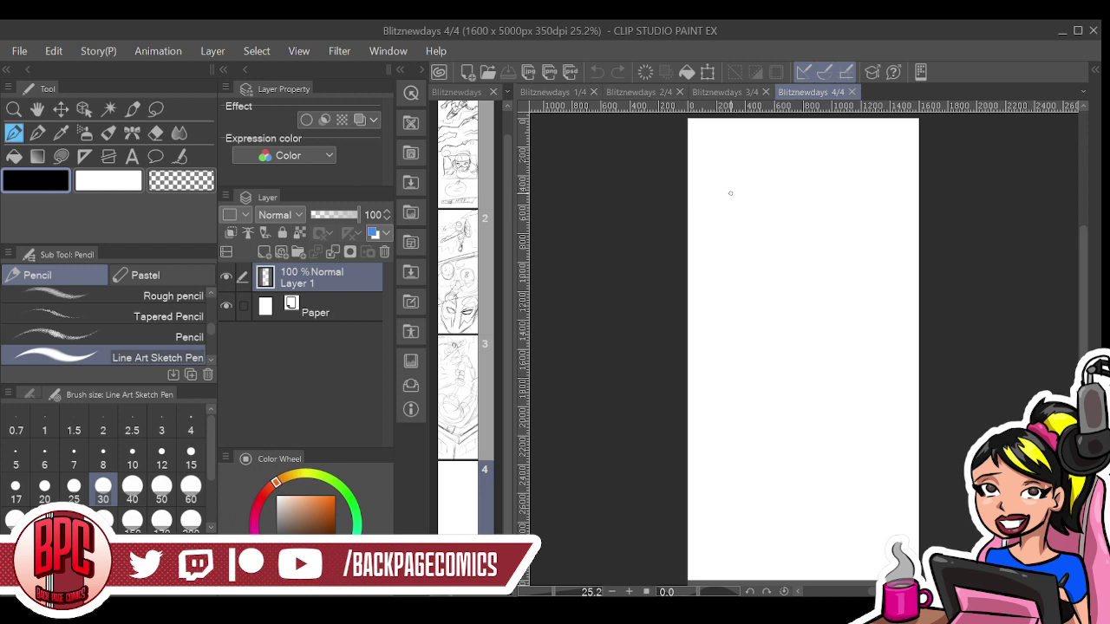
{"action": "left_click_drag", "start_coordinate": [755, 261], "coordinate": [719, 197]}
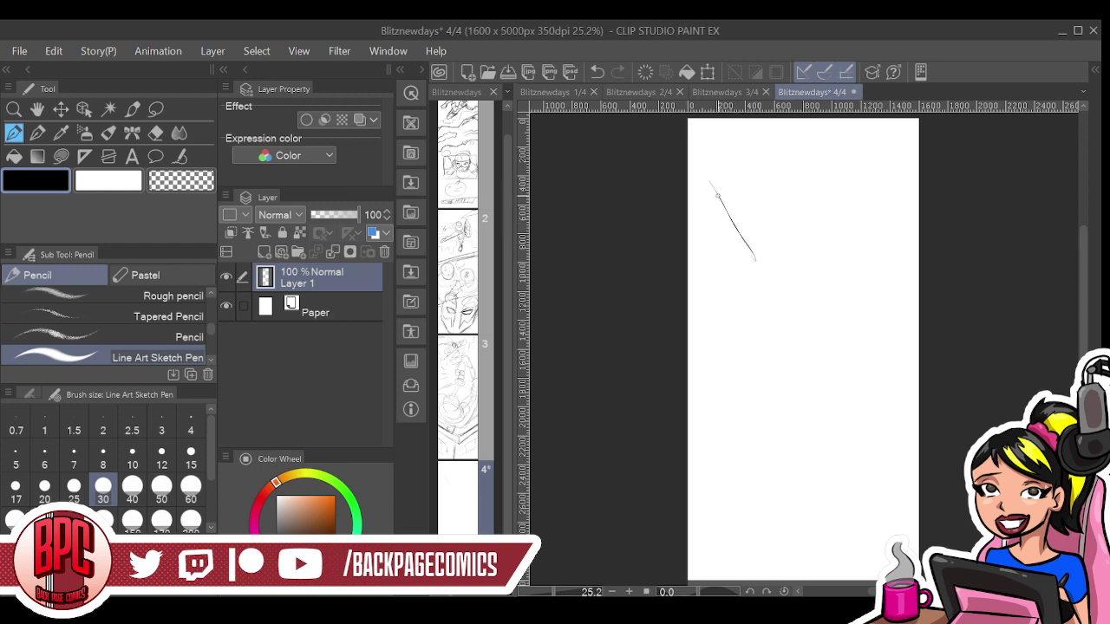
{"action": "left_click_drag", "start_coordinate": [787, 128], "coordinate": [730, 186]}
{"action": "mouse_move", "coordinate": [752, 236]}
{"action": "left_mouse_down"}
{"action": "mouse_move", "coordinate": [865, 137]}
{"action": "mouse_move", "coordinate": [826, 174]}
{"action": "left_mouse_up"}
{"action": "mouse_move", "coordinate": [768, 217]}
{"action": "left_mouse_down"}
{"action": "mouse_move", "coordinate": [822, 205]}
{"action": "mouse_move", "coordinate": [754, 240]}
{"action": "left_mouse_up"}
{"action": "mouse_move", "coordinate": [724, 185]}
{"action": "left_mouse_down"}
{"action": "mouse_move", "coordinate": [727, 144]}
{"action": "mouse_move", "coordinate": [731, 184]}
{"action": "left_mouse_up"}
{"action": "mouse_move", "coordinate": [761, 133]}
{"action": "left_mouse_down"}
{"action": "mouse_move", "coordinate": [734, 182]}
{"action": "mouse_move", "coordinate": [774, 168]}
{"action": "mouse_move", "coordinate": [762, 191]}
{"action": "mouse_move", "coordinate": [716, 201]}
{"action": "mouse_move", "coordinate": [720, 226]}
{"action": "mouse_move", "coordinate": [757, 245]}
{"action": "mouse_move", "coordinate": [784, 236]}
{"action": "left_mouse_up"}
{"action": "mouse_move", "coordinate": [723, 164]}
{"action": "left_mouse_down"}
{"action": "mouse_move", "coordinate": [719, 226]}
{"action": "mouse_move", "coordinate": [723, 173]}
{"action": "left_mouse_up"}
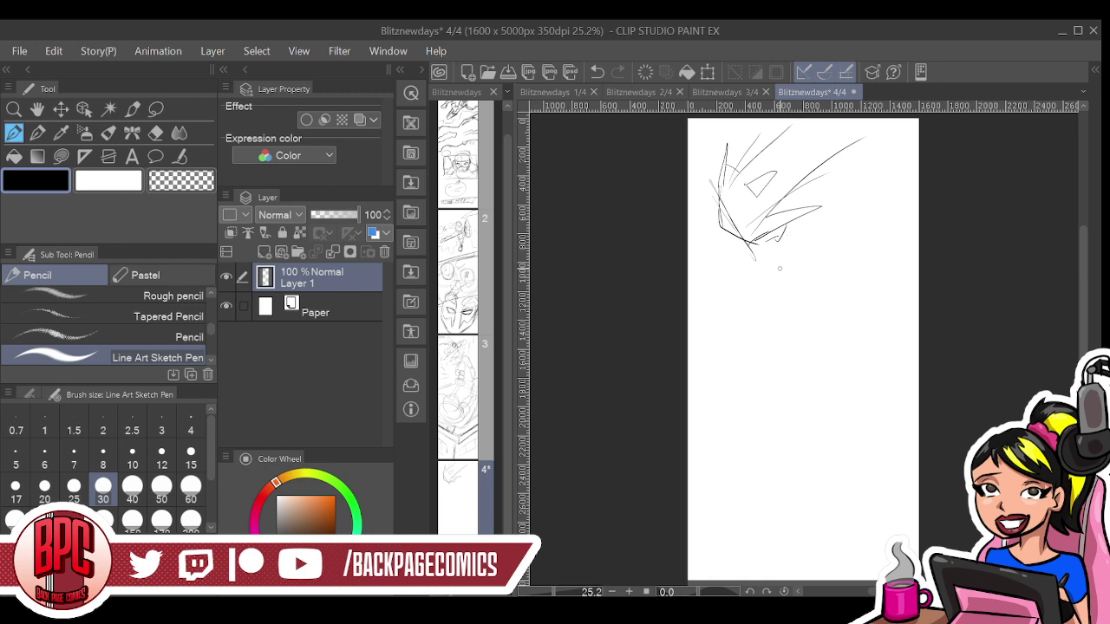
Rough in a slanted wall band beneath the impact shape with two diagonal edges, a steep divider and short crack lines
{"action": "mouse_move", "coordinate": [691, 293]}
{"action": "left_mouse_down"}
{"action": "mouse_move", "coordinate": [824, 392]}
{"action": "mouse_move", "coordinate": [824, 251]}
{"action": "left_mouse_up"}
{"action": "left_click_drag", "start_coordinate": [709, 178], "coordinate": [831, 284]}
{"action": "left_click_drag", "start_coordinate": [789, 227], "coordinate": [861, 302]}
{"action": "mouse_move", "coordinate": [829, 262]}
{"action": "left_mouse_down"}
{"action": "mouse_move", "coordinate": [802, 385]}
{"action": "mouse_move", "coordinate": [807, 358]}
{"action": "left_mouse_up"}
{"action": "mouse_move", "coordinate": [772, 253]}
{"action": "left_mouse_down"}
{"action": "mouse_move", "coordinate": [759, 282]}
{"action": "mouse_move", "coordinate": [746, 245]}
{"action": "mouse_move", "coordinate": [759, 282]}
{"action": "mouse_move", "coordinate": [701, 242]}
{"action": "left_mouse_up"}
{"action": "left_click_drag", "start_coordinate": [717, 192], "coordinate": [699, 175]}
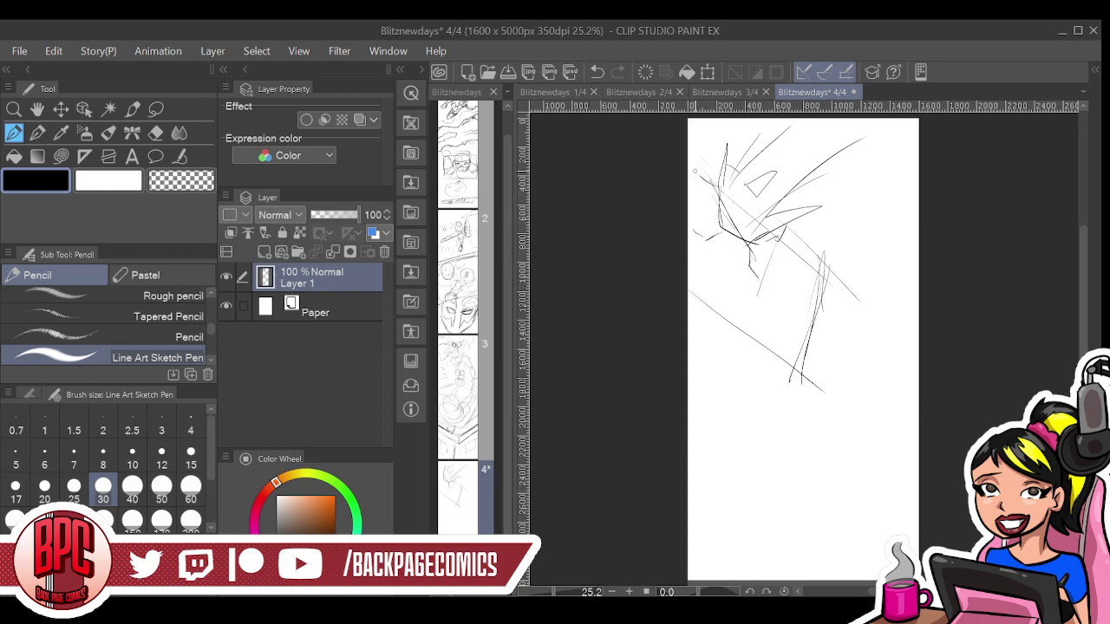
Add branching cracks and small debris marks around the impact point and reinforce the diagonal streaks above it
{"action": "left_click_drag", "start_coordinate": [739, 284], "coordinate": [741, 296]}
{"action": "left_click_drag", "start_coordinate": [792, 199], "coordinate": [889, 125]}
{"action": "left_click_drag", "start_coordinate": [757, 152], "coordinate": [798, 120]}
{"action": "left_click_drag", "start_coordinate": [735, 287], "coordinate": [741, 291]}
{"action": "left_click_drag", "start_coordinate": [728, 179], "coordinate": [753, 155]}
{"action": "mouse_move", "coordinate": [721, 209]}
{"action": "left_mouse_down"}
{"action": "mouse_move", "coordinate": [750, 201]}
{"action": "mouse_move", "coordinate": [763, 228]}
{"action": "left_mouse_up"}
{"action": "left_click_drag", "start_coordinate": [836, 184], "coordinate": [847, 180]}
{"action": "key", "text": "ctrl+z"}
{"action": "mouse_move", "coordinate": [768, 175]}
{"action": "left_mouse_down"}
{"action": "mouse_move", "coordinate": [747, 186]}
{"action": "mouse_move", "coordinate": [776, 171]}
{"action": "mouse_move", "coordinate": [772, 182]}
{"action": "left_mouse_up"}
{"action": "left_click_drag", "start_coordinate": [727, 182], "coordinate": [769, 119]}
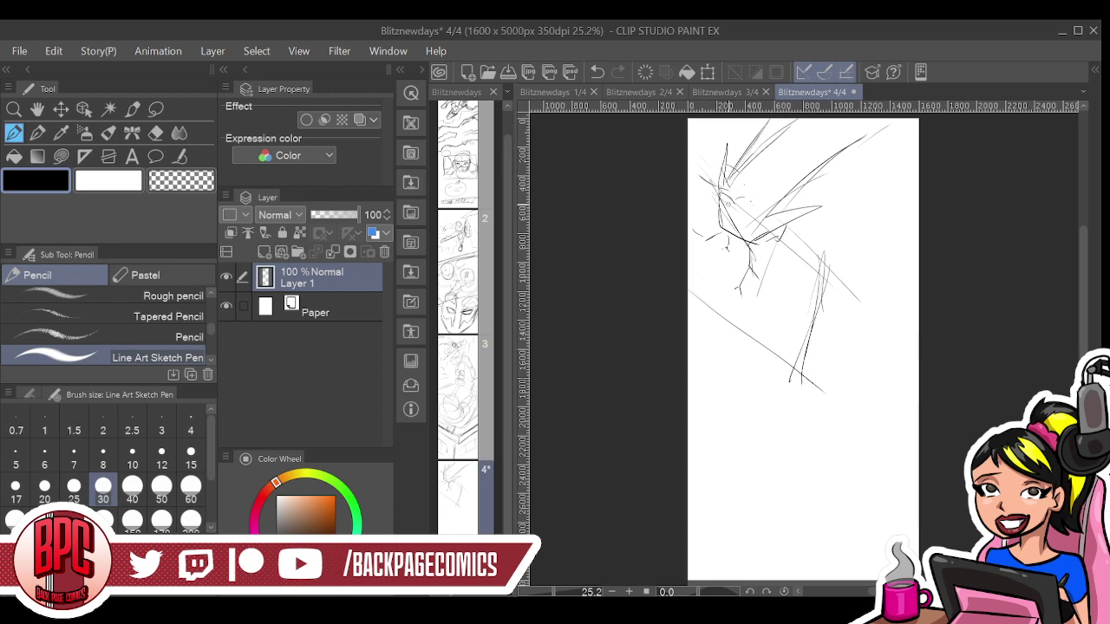
Darken the impact spike and the wall band's slanted edges, and draw a bold window divider below the impact shape
{"action": "mouse_move", "coordinate": [728, 179]}
{"action": "left_mouse_down"}
{"action": "mouse_move", "coordinate": [725, 145]}
{"action": "mouse_move", "coordinate": [717, 212]}
{"action": "left_mouse_up"}
{"action": "left_click_drag", "start_coordinate": [805, 185], "coordinate": [866, 123]}
{"action": "left_click_drag", "start_coordinate": [692, 302], "coordinate": [802, 375]}
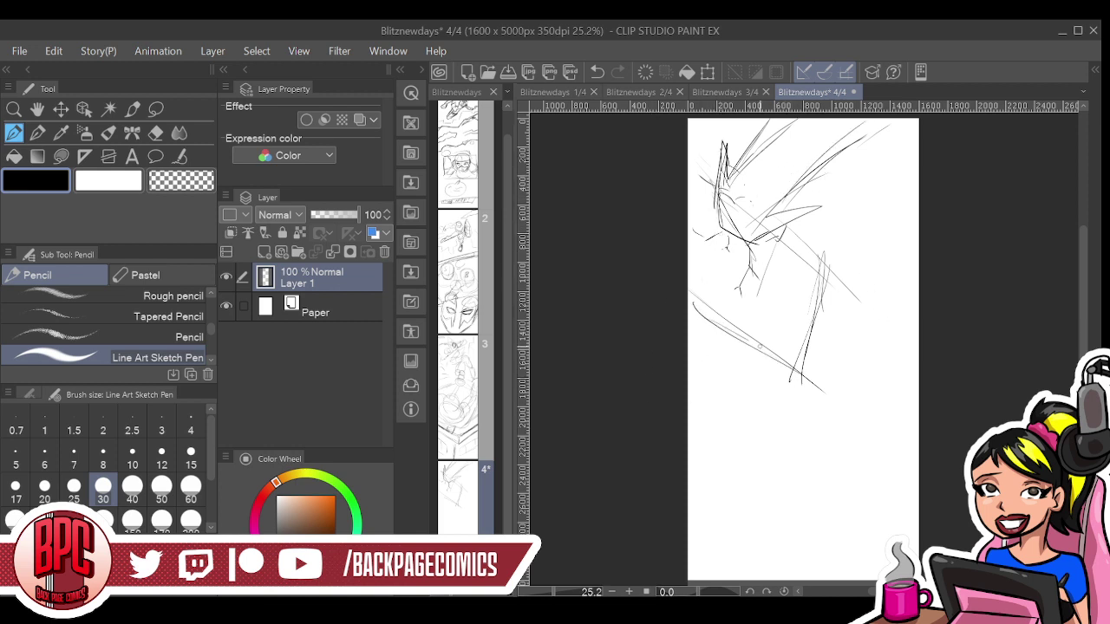
{"action": "left_click_drag", "start_coordinate": [747, 340], "coordinate": [841, 399]}
{"action": "mouse_move", "coordinate": [793, 240]}
{"action": "left_mouse_down"}
{"action": "mouse_move", "coordinate": [754, 337]}
{"action": "mouse_move", "coordinate": [780, 295]}
{"action": "left_mouse_up"}
{"action": "mouse_move", "coordinate": [798, 217]}
{"action": "left_mouse_down"}
{"action": "mouse_move", "coordinate": [773, 235]}
{"action": "mouse_move", "coordinate": [689, 163]}
{"action": "mouse_move", "coordinate": [706, 173]}
{"action": "mouse_move", "coordinate": [682, 198]}
{"action": "mouse_move", "coordinate": [725, 174]}
{"action": "left_mouse_up"}
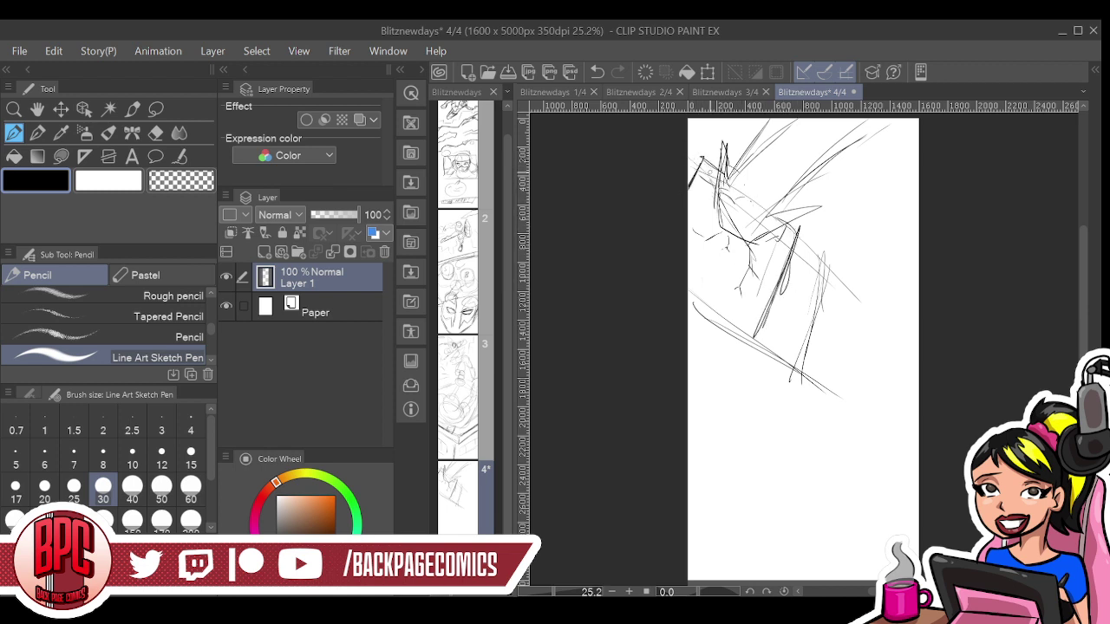
Extend the slanted window band down to the page's right edge, adding pairs of steep dividers between its edges
{"action": "left_click_drag", "start_coordinate": [733, 251], "coordinate": [715, 221]}
{"action": "left_click_drag", "start_coordinate": [764, 212], "coordinate": [867, 295]}
{"action": "mouse_move", "coordinate": [811, 243]}
{"action": "left_mouse_down"}
{"action": "mouse_move", "coordinate": [769, 355]}
{"action": "mouse_move", "coordinate": [777, 338]}
{"action": "mouse_move", "coordinate": [873, 300]}
{"action": "mouse_move", "coordinate": [888, 323]}
{"action": "left_mouse_up"}
{"action": "mouse_move", "coordinate": [841, 270]}
{"action": "left_mouse_down"}
{"action": "mouse_move", "coordinate": [886, 319]}
{"action": "mouse_move", "coordinate": [859, 338]}
{"action": "mouse_move", "coordinate": [842, 415]}
{"action": "left_mouse_up"}
{"action": "left_click_drag", "start_coordinate": [751, 353], "coordinate": [838, 420]}
{"action": "left_click_drag", "start_coordinate": [787, 366], "coordinate": [860, 422]}
{"action": "mouse_move", "coordinate": [888, 323]}
{"action": "left_mouse_down"}
{"action": "mouse_move", "coordinate": [856, 419]}
{"action": "mouse_move", "coordinate": [894, 321]}
{"action": "mouse_move", "coordinate": [918, 345]}
{"action": "left_mouse_up"}
{"action": "left_click_drag", "start_coordinate": [853, 425], "coordinate": [907, 461]}
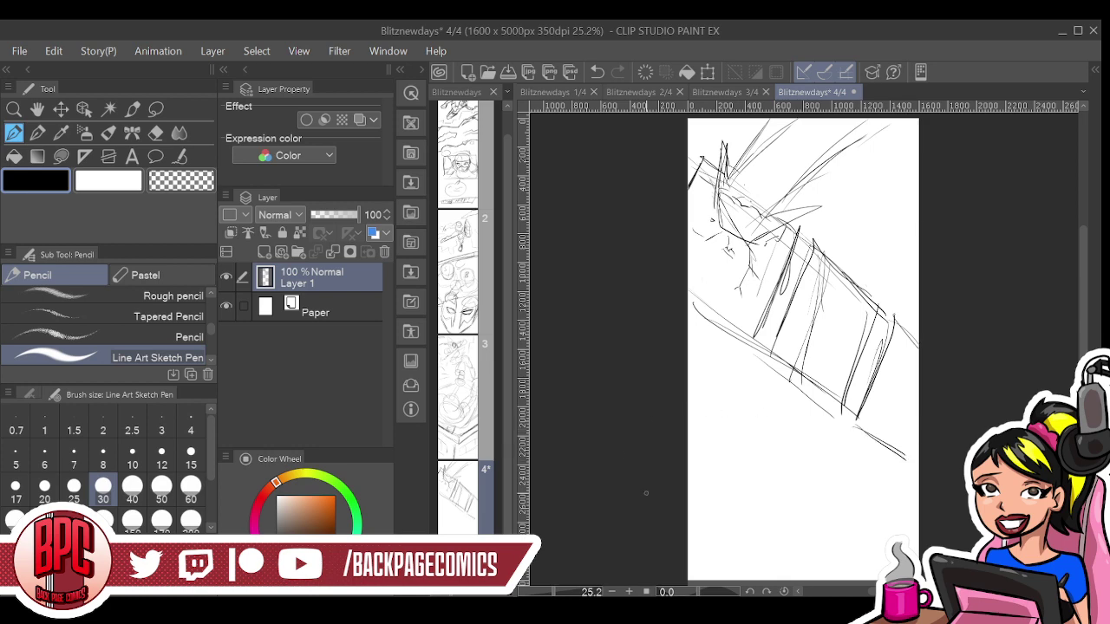
Sketch a second row of slanted window outlines below the first band
{"action": "mouse_move", "coordinate": [687, 368]}
{"action": "left_mouse_down"}
{"action": "mouse_move", "coordinate": [727, 392]}
{"action": "mouse_move", "coordinate": [703, 448]}
{"action": "left_mouse_up"}
{"action": "left_click_drag", "start_coordinate": [719, 394], "coordinate": [688, 461]}
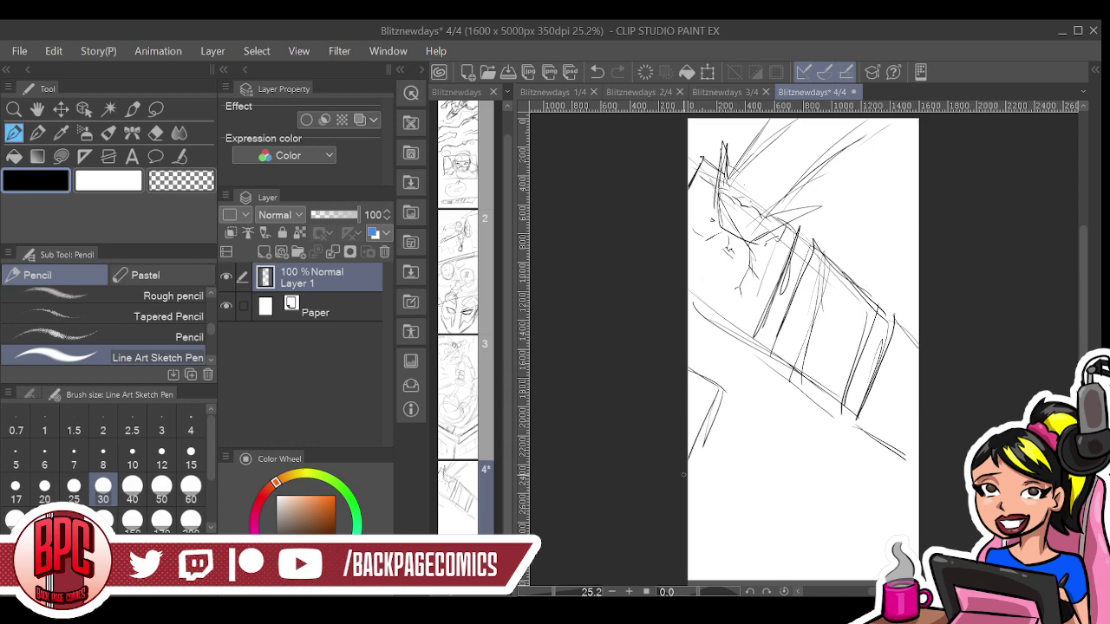
{"action": "left_click_drag", "start_coordinate": [752, 406], "coordinate": [709, 500]}
{"action": "mouse_move", "coordinate": [758, 406]}
{"action": "left_mouse_down"}
{"action": "mouse_move", "coordinate": [857, 469]}
{"action": "mouse_move", "coordinate": [817, 492]}
{"action": "left_mouse_up"}
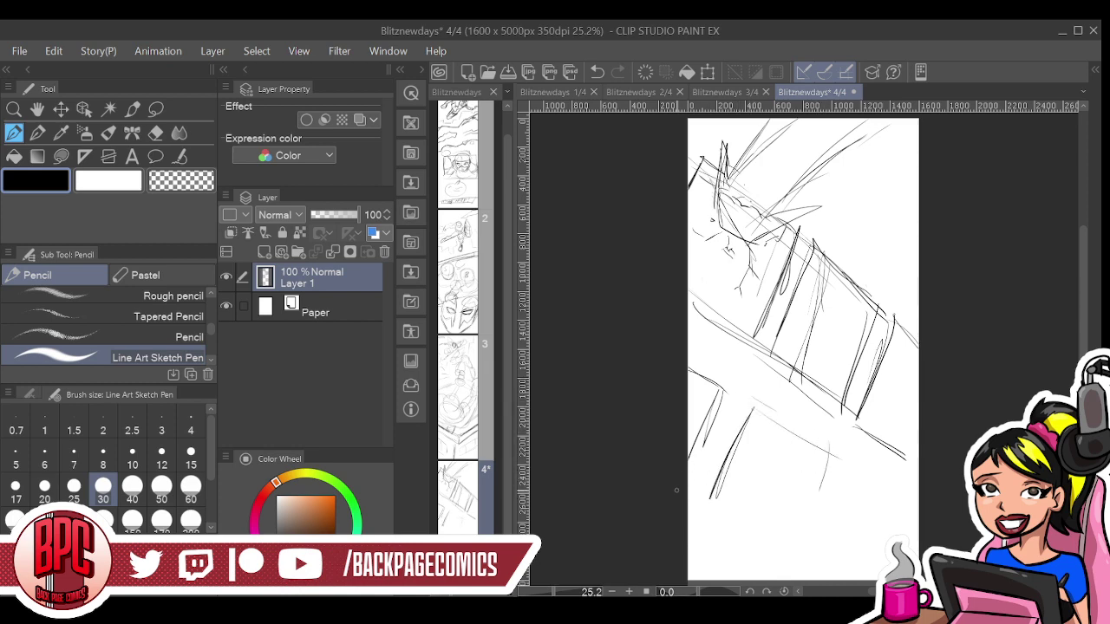
Draw a diagonal panel border across the full page width below the impact scene, rising to the right, with repeated strokes
{"action": "left_click_drag", "start_coordinate": [701, 363], "coordinate": [920, 292]}
{"action": "left_click_drag", "start_coordinate": [706, 361], "coordinate": [919, 293]}
{"action": "left_click_drag", "start_coordinate": [686, 364], "coordinate": [919, 300]}
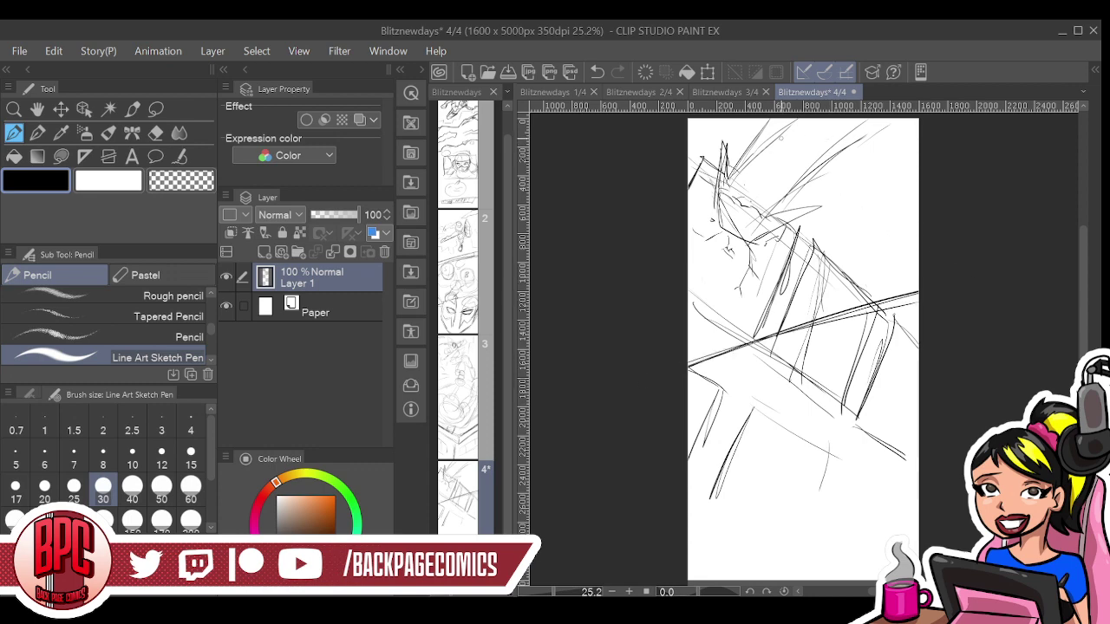
Add diagonal action lines and light curved strokes across the upper part of the first panel
{"action": "mouse_move", "coordinate": [712, 145]}
{"action": "left_mouse_down"}
{"action": "mouse_move", "coordinate": [820, 217]}
{"action": "mouse_move", "coordinate": [722, 126]}
{"action": "left_mouse_up"}
{"action": "left_click_drag", "start_coordinate": [848, 133], "coordinate": [811, 199]}
{"action": "left_click_drag", "start_coordinate": [726, 132], "coordinate": [723, 122]}
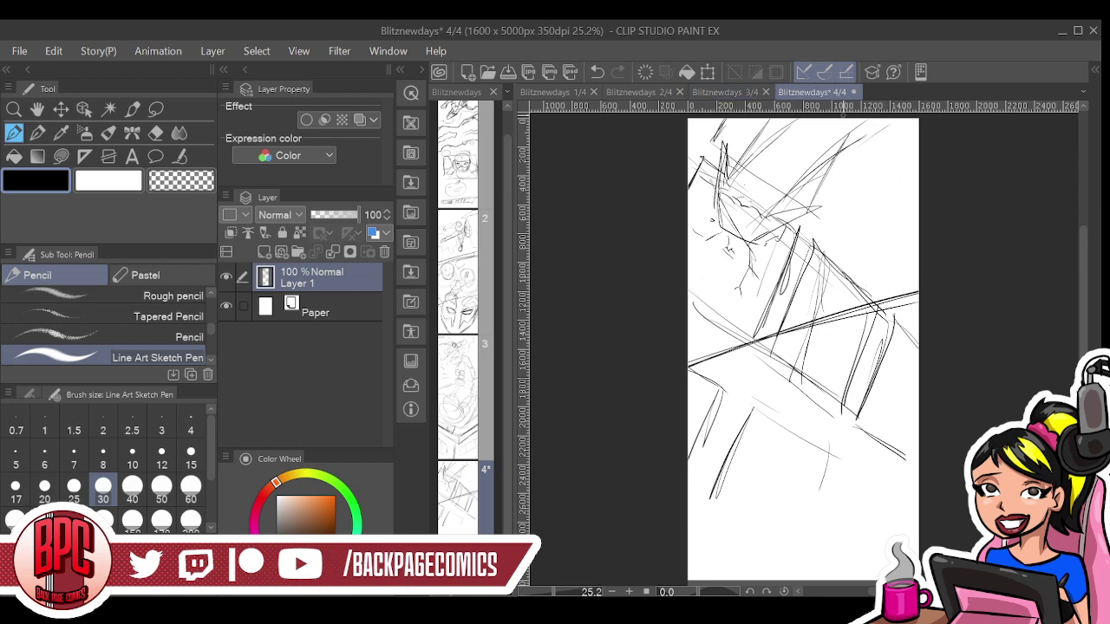
{"action": "mouse_move", "coordinate": [862, 148]}
{"action": "left_mouse_down"}
{"action": "mouse_move", "coordinate": [824, 227]}
{"action": "mouse_move", "coordinate": [902, 291]}
{"action": "mouse_move", "coordinate": [833, 227]}
{"action": "left_mouse_up"}
{"action": "left_click_drag", "start_coordinate": [912, 145], "coordinate": [868, 168]}
{"action": "mouse_move", "coordinate": [749, 120]}
{"action": "left_mouse_down"}
{"action": "mouse_move", "coordinate": [720, 140]}
{"action": "mouse_move", "coordinate": [725, 150]}
{"action": "left_mouse_up"}
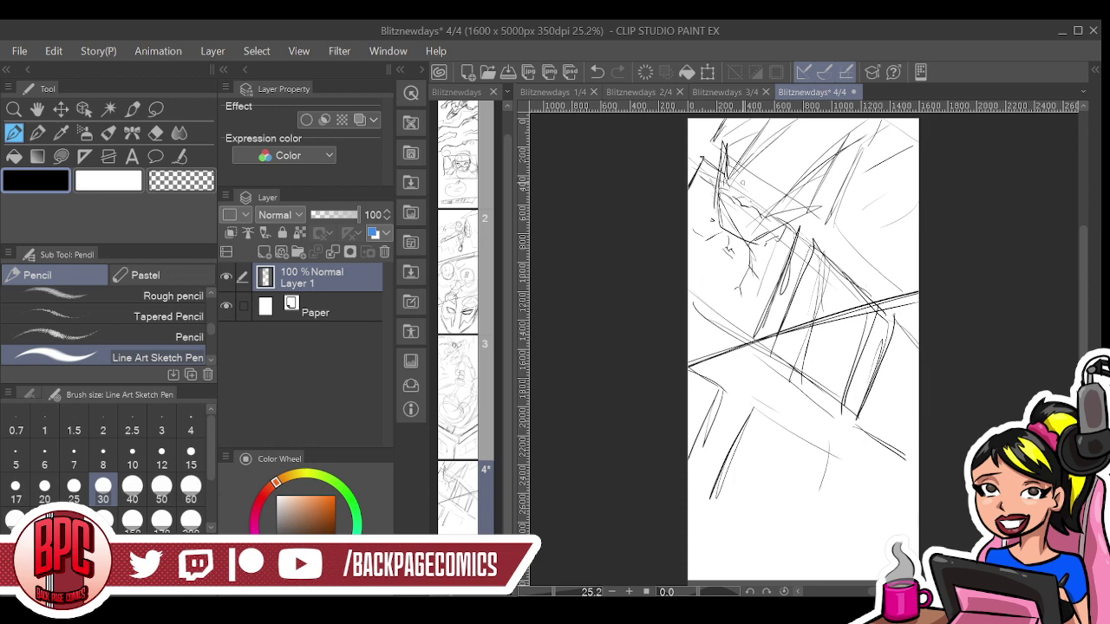
Erase the window sketch below the diagonal panel border using a transparent Lasso fill, and return to the Line Art Sketch Pen
{"action": "mouse_move", "coordinate": [856, 380]}
{"action": "left_mouse_down"}
{"action": "mouse_move", "coordinate": [829, 378]}
{"action": "mouse_move", "coordinate": [883, 354]}
{"action": "mouse_move", "coordinate": [778, 398]}
{"action": "mouse_move", "coordinate": [918, 342]}
{"action": "mouse_move", "coordinate": [668, 423]}
{"action": "mouse_move", "coordinate": [894, 314]}
{"action": "mouse_move", "coordinate": [865, 390]}
{"action": "mouse_move", "coordinate": [677, 483]}
{"action": "left_mouse_up"}
{"action": "left_click", "coordinate": [47, 187]}
{"action": "left_click", "coordinate": [159, 112]}
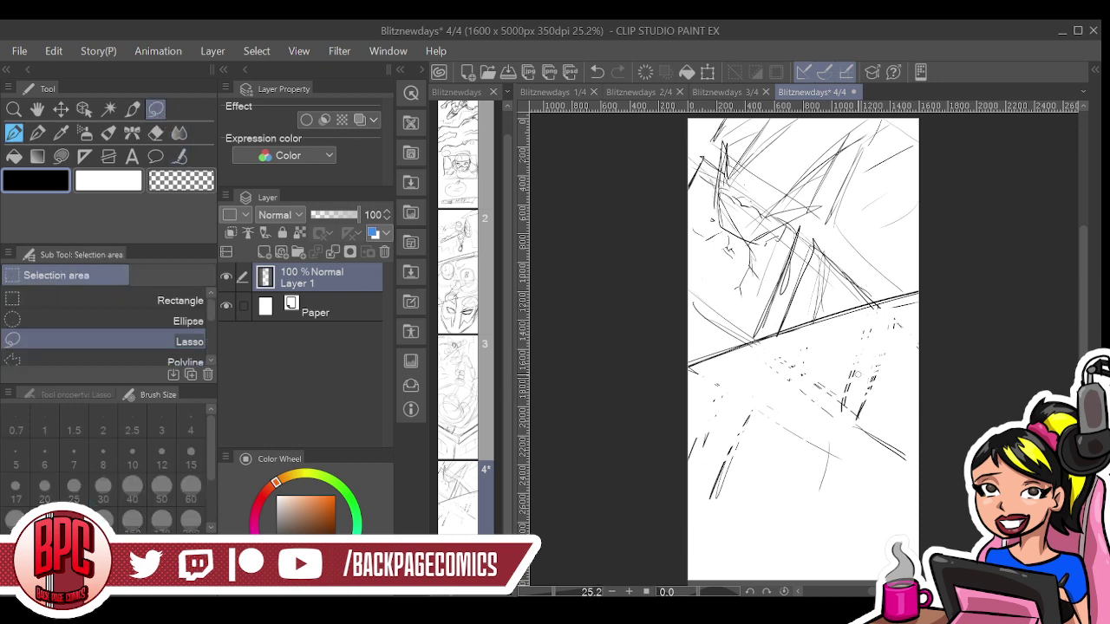
{"action": "left_click", "coordinate": [60, 157]}
{"action": "left_click", "coordinate": [180, 180]}
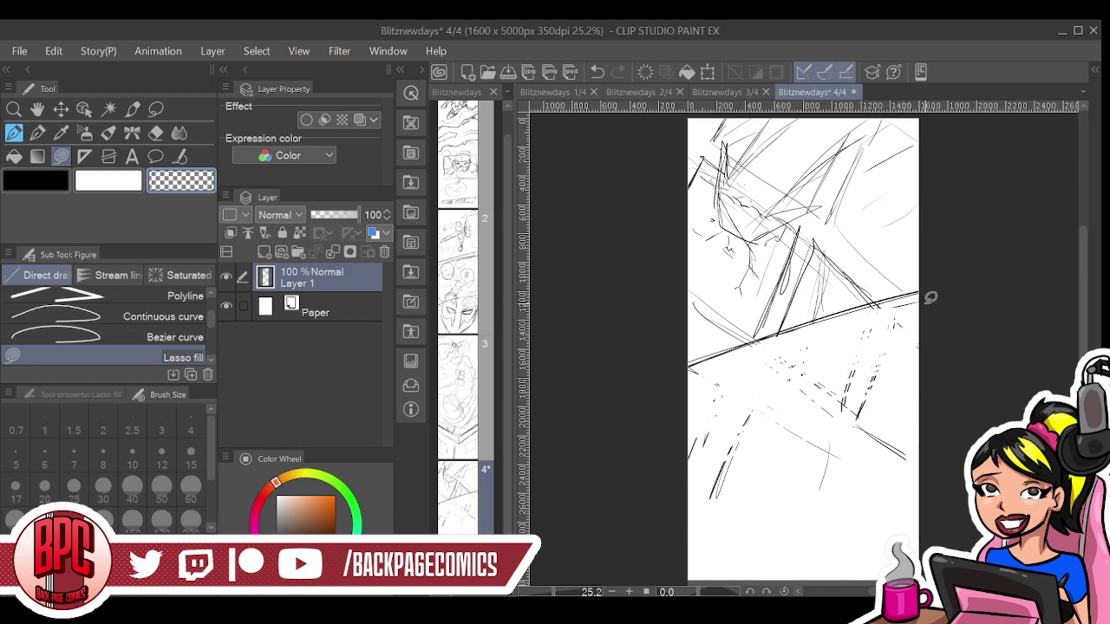
{"action": "mouse_move", "coordinate": [925, 291]}
{"action": "left_mouse_down"}
{"action": "mouse_move", "coordinate": [746, 349]}
{"action": "mouse_move", "coordinate": [654, 489]}
{"action": "mouse_move", "coordinate": [905, 527]}
{"action": "mouse_move", "coordinate": [962, 280]}
{"action": "left_mouse_up"}
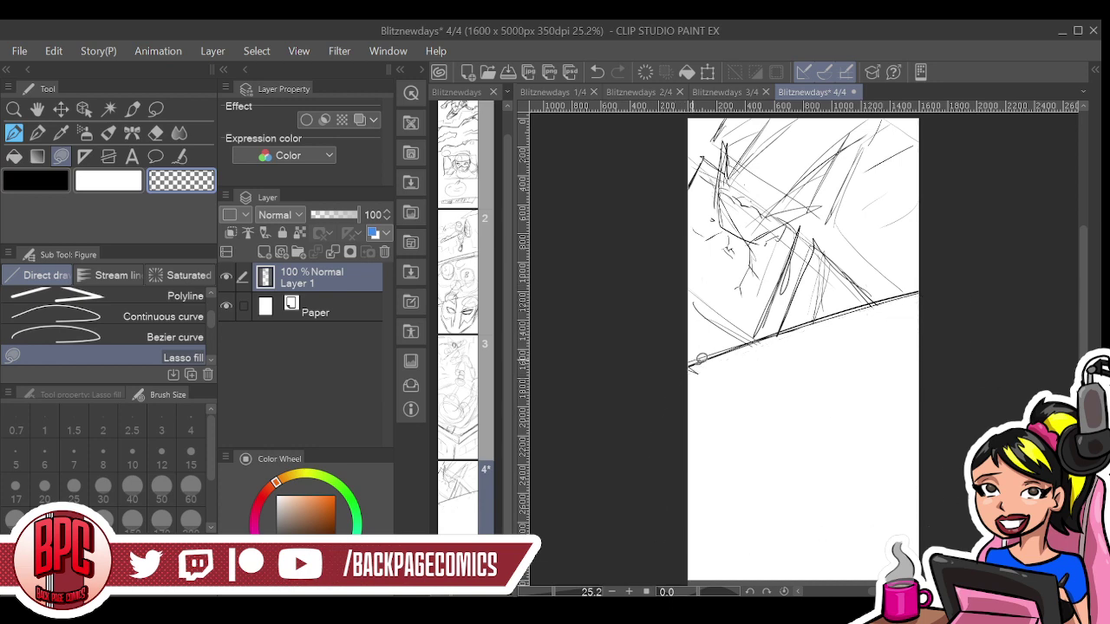
{"action": "mouse_move", "coordinate": [698, 363]}
{"action": "left_mouse_down"}
{"action": "mouse_move", "coordinate": [738, 354]}
{"action": "mouse_move", "coordinate": [698, 365]}
{"action": "left_mouse_up"}
{"action": "left_click", "coordinate": [13, 136]}
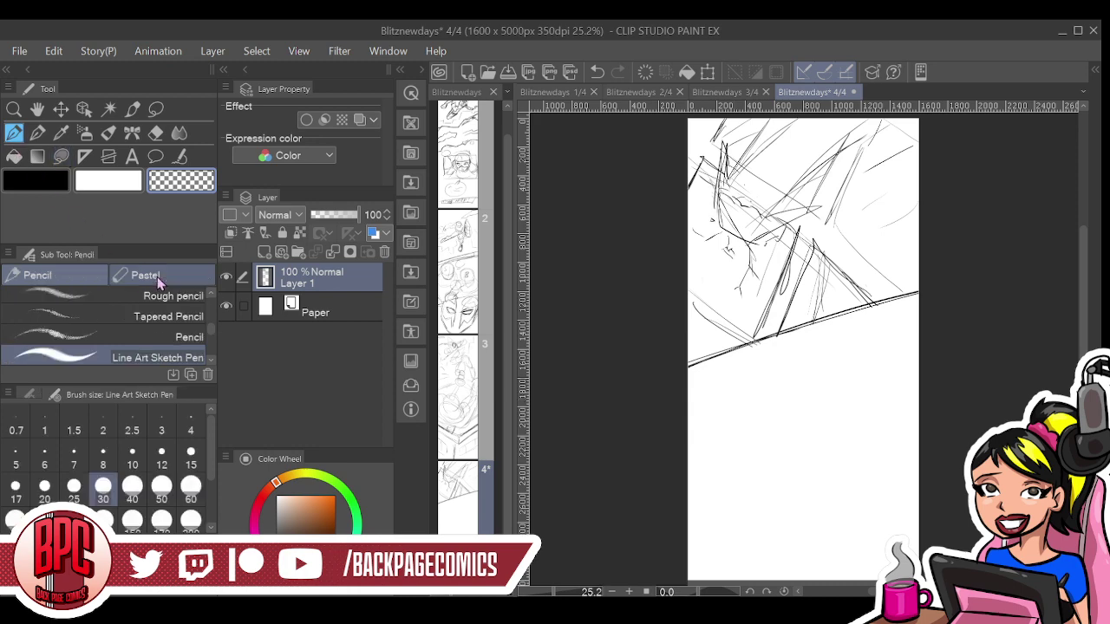
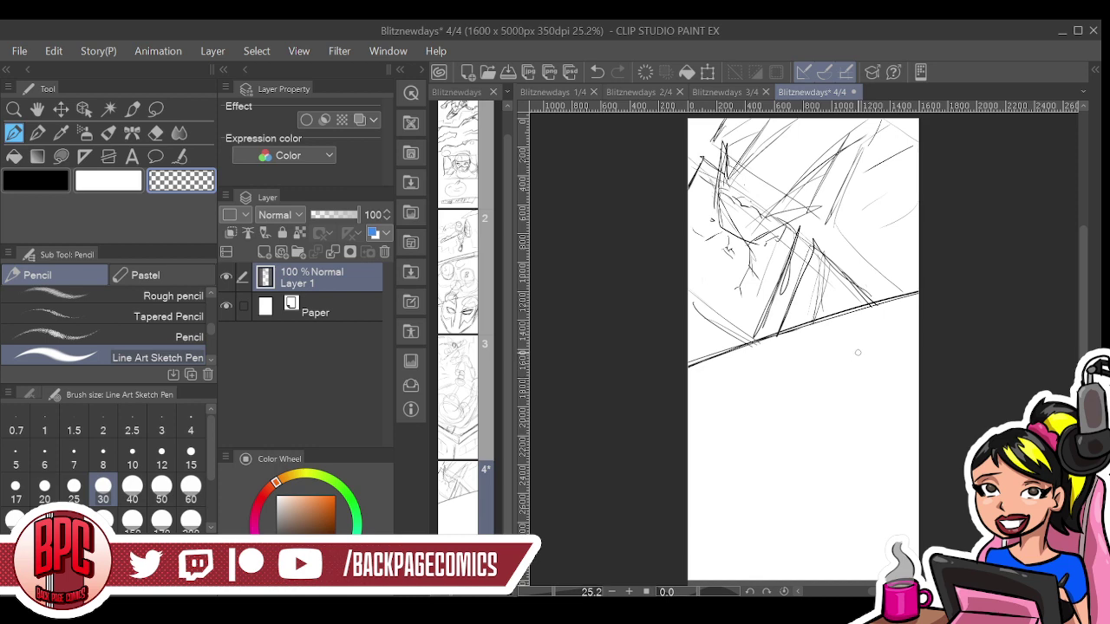
Sketch a black figure with an oval head, curved body lines and an elongated loop in the panel below the diagonal border
{"action": "key", "text": "c"}
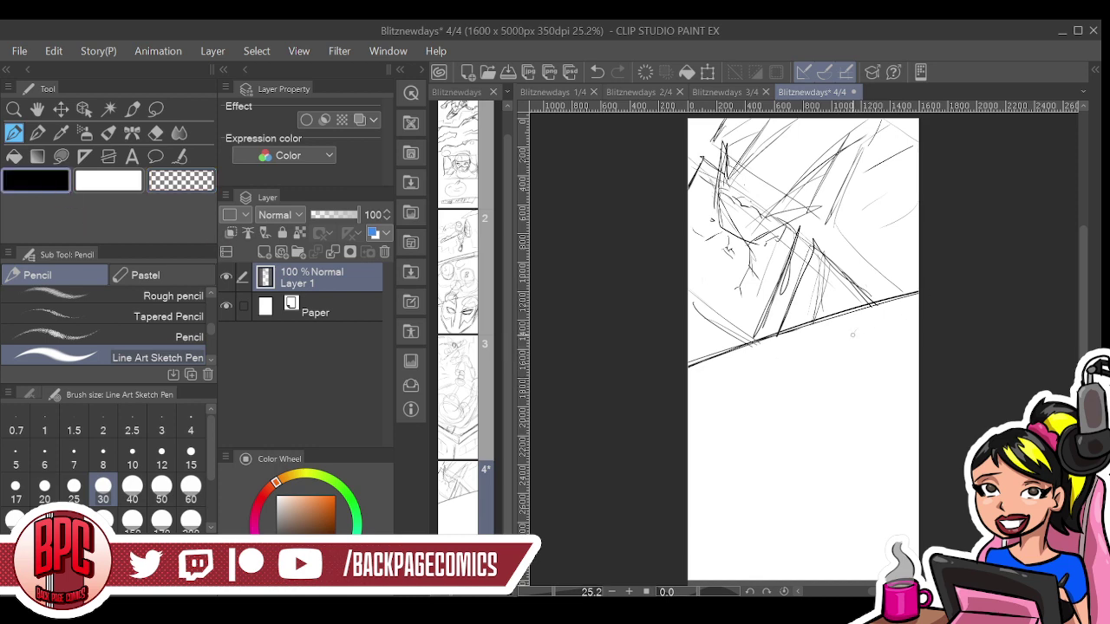
{"action": "mouse_move", "coordinate": [871, 328]}
{"action": "left_mouse_down"}
{"action": "mouse_move", "coordinate": [857, 362]}
{"action": "mouse_move", "coordinate": [871, 375]}
{"action": "mouse_move", "coordinate": [875, 343]}
{"action": "mouse_move", "coordinate": [886, 364]}
{"action": "mouse_move", "coordinate": [839, 356]}
{"action": "mouse_move", "coordinate": [843, 337]}
{"action": "mouse_move", "coordinate": [853, 380]}
{"action": "left_mouse_up"}
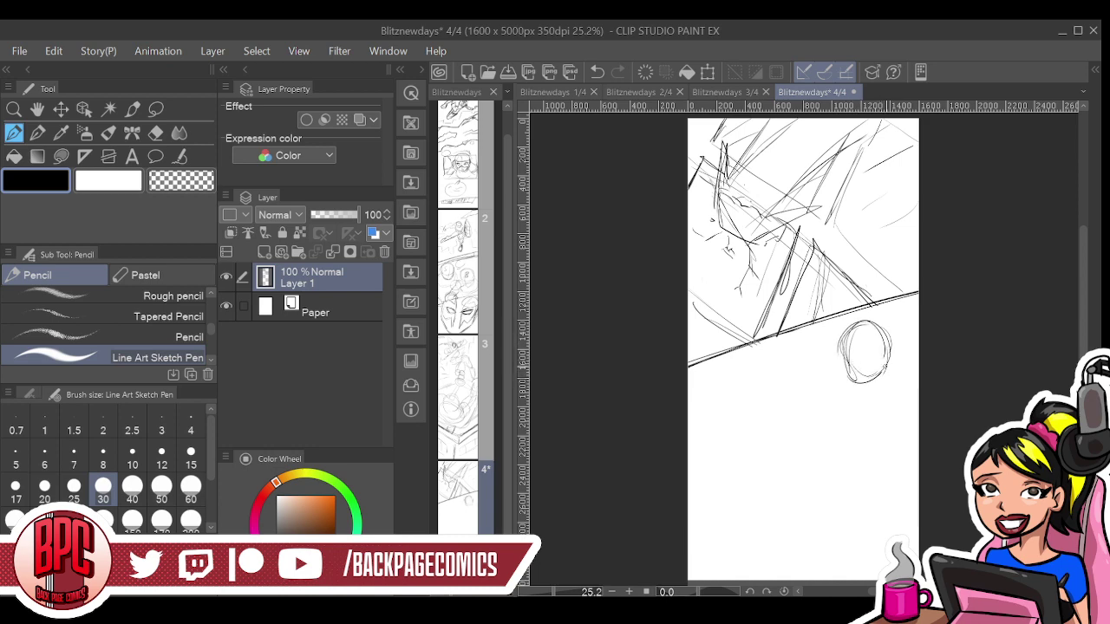
{"action": "mouse_move", "coordinate": [860, 352]}
{"action": "left_mouse_down"}
{"action": "mouse_move", "coordinate": [829, 350]}
{"action": "mouse_move", "coordinate": [895, 365]}
{"action": "mouse_move", "coordinate": [861, 421]}
{"action": "left_mouse_up"}
{"action": "mouse_move", "coordinate": [832, 388]}
{"action": "left_mouse_down"}
{"action": "mouse_move", "coordinate": [858, 409]}
{"action": "mouse_move", "coordinate": [859, 446]}
{"action": "mouse_move", "coordinate": [842, 385]}
{"action": "mouse_move", "coordinate": [807, 443]}
{"action": "left_mouse_up"}
{"action": "left_click_drag", "start_coordinate": [826, 377], "coordinate": [808, 433]}
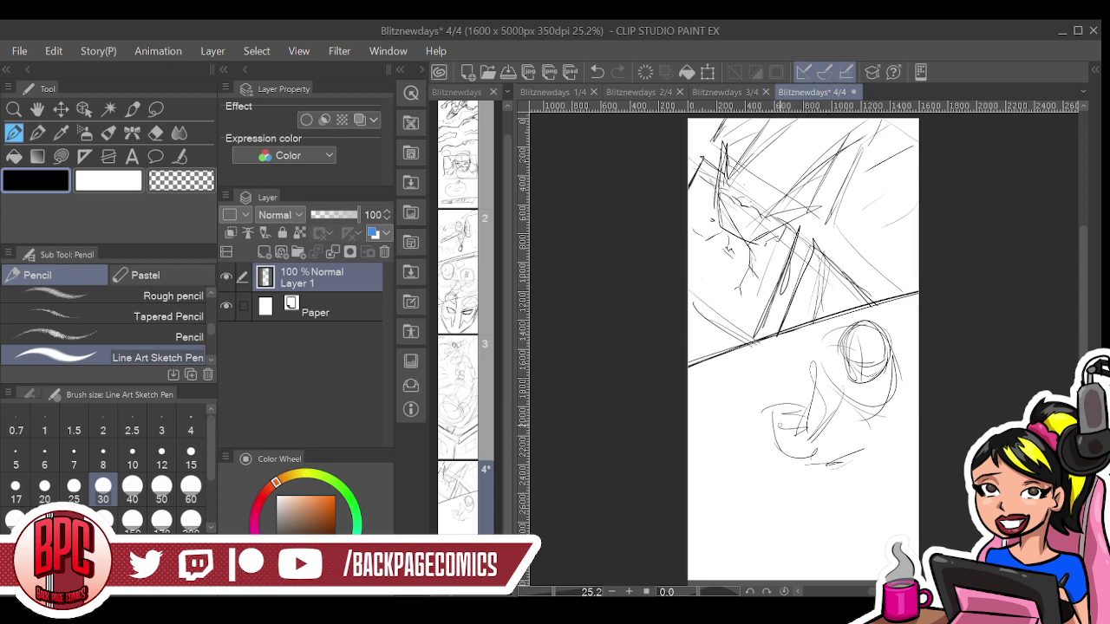
{"action": "mouse_move", "coordinate": [758, 413]}
{"action": "left_mouse_down"}
{"action": "mouse_move", "coordinate": [717, 465]}
{"action": "mouse_move", "coordinate": [742, 427]}
{"action": "mouse_move", "coordinate": [719, 484]}
{"action": "mouse_move", "coordinate": [776, 472]}
{"action": "mouse_move", "coordinate": [743, 487]}
{"action": "mouse_move", "coordinate": [793, 446]}
{"action": "left_mouse_up"}
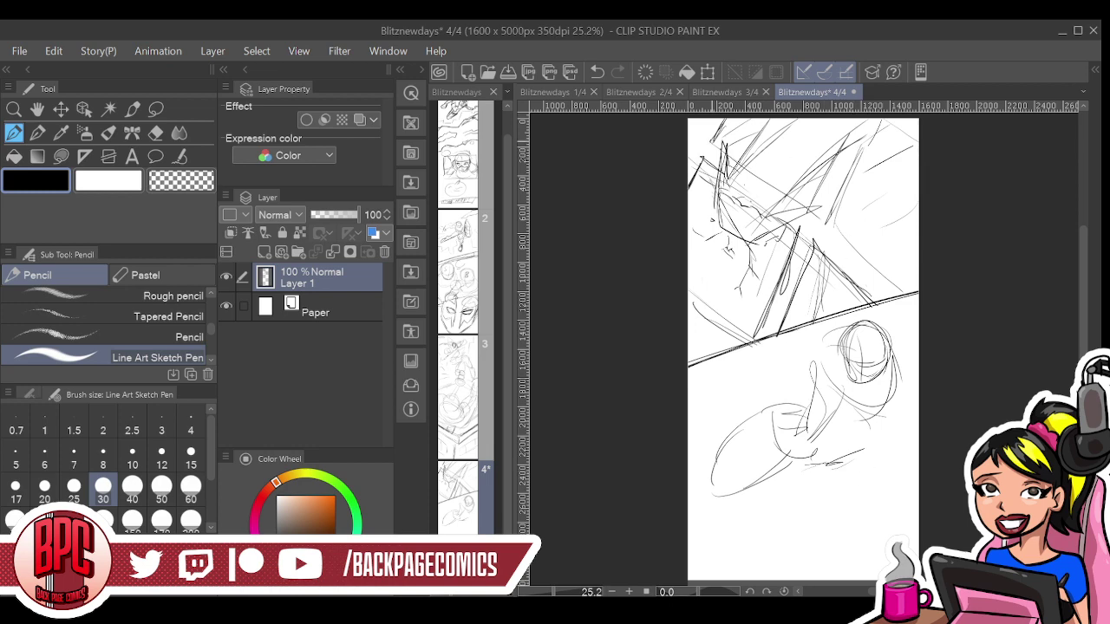
Lasso the figure sketch below the diagonal border, delete it and clear the selection
{"action": "left_click", "coordinate": [156, 109]}
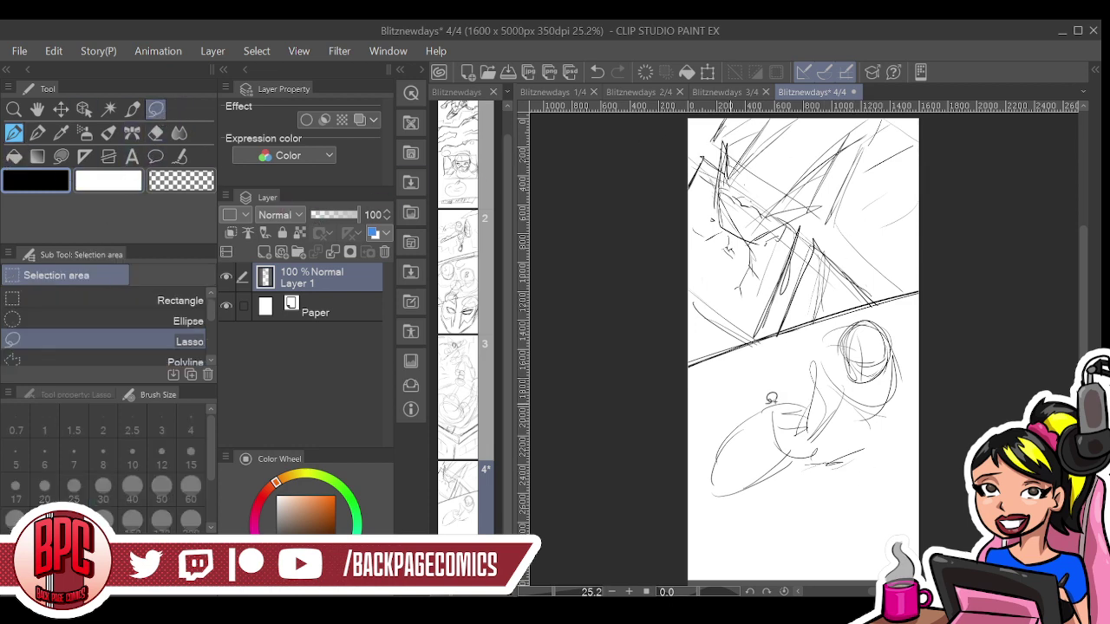
{"action": "mouse_move", "coordinate": [793, 367]}
{"action": "left_mouse_down"}
{"action": "mouse_move", "coordinate": [685, 486]}
{"action": "mouse_move", "coordinate": [717, 523]}
{"action": "mouse_move", "coordinate": [809, 516]}
{"action": "mouse_move", "coordinate": [944, 460]}
{"action": "mouse_move", "coordinate": [939, 336]}
{"action": "mouse_move", "coordinate": [900, 308]}
{"action": "mouse_move", "coordinate": [855, 307]}
{"action": "mouse_move", "coordinate": [806, 355]}
{"action": "left_mouse_up"}
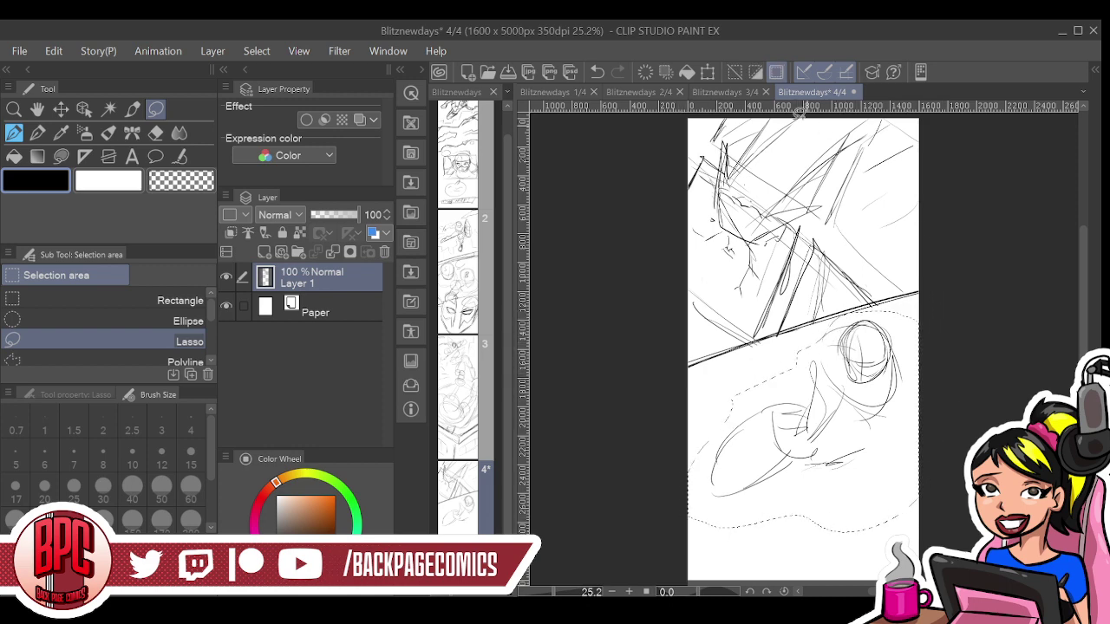
{"action": "key", "text": "Delete"}
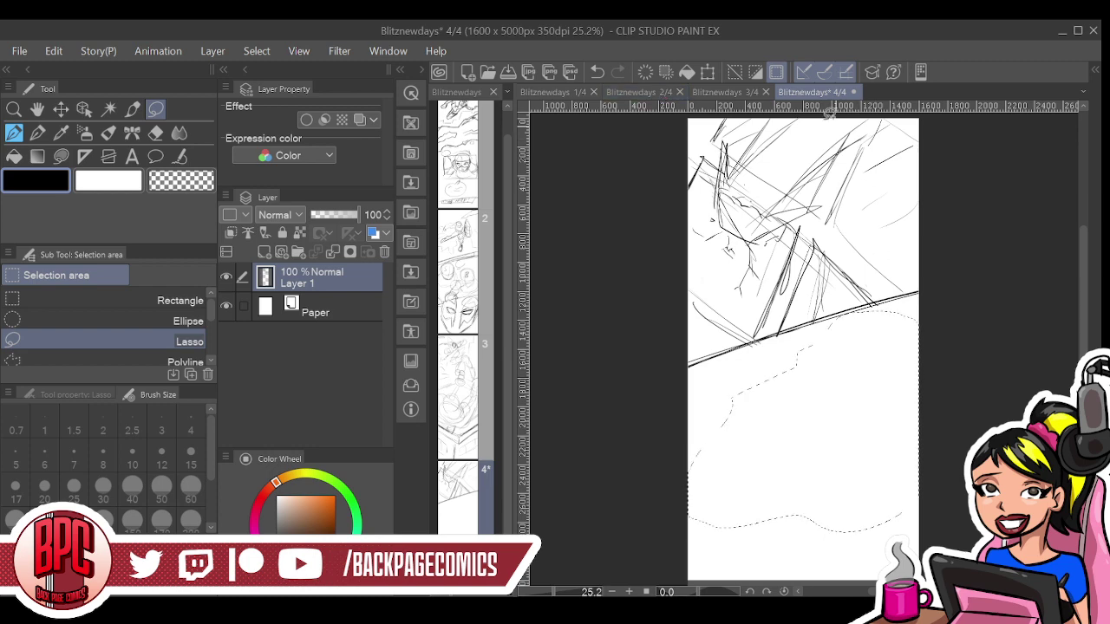
{"action": "left_click", "coordinate": [735, 72]}
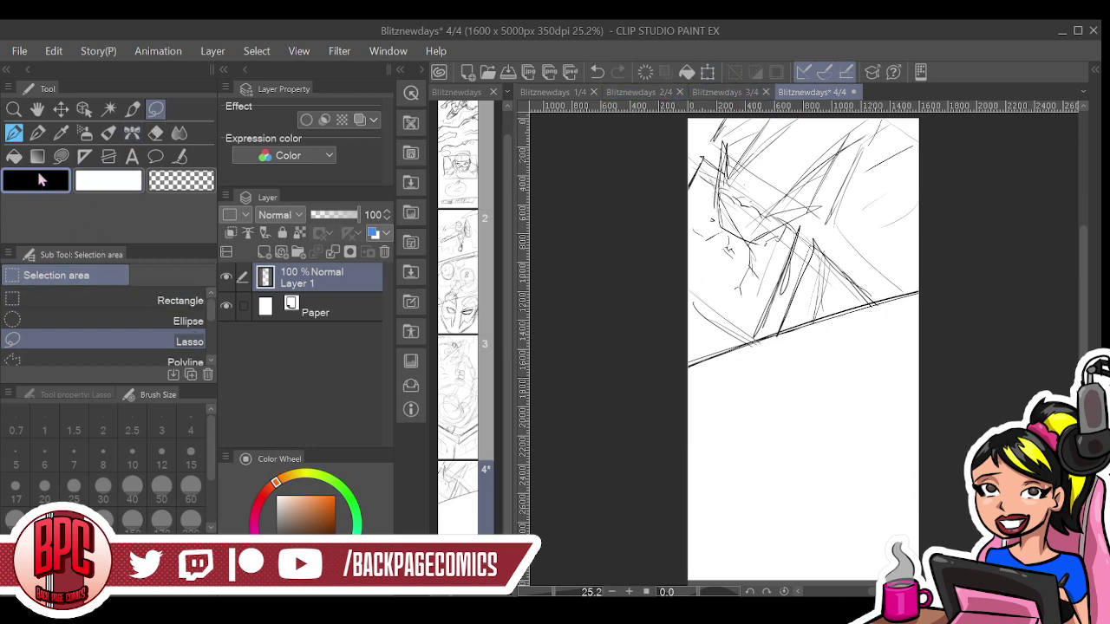
Sketch a large rounded outline, a small spiral circle and a lower slanted line in the second panel with the Pencil
{"action": "left_click", "coordinate": [14, 134]}
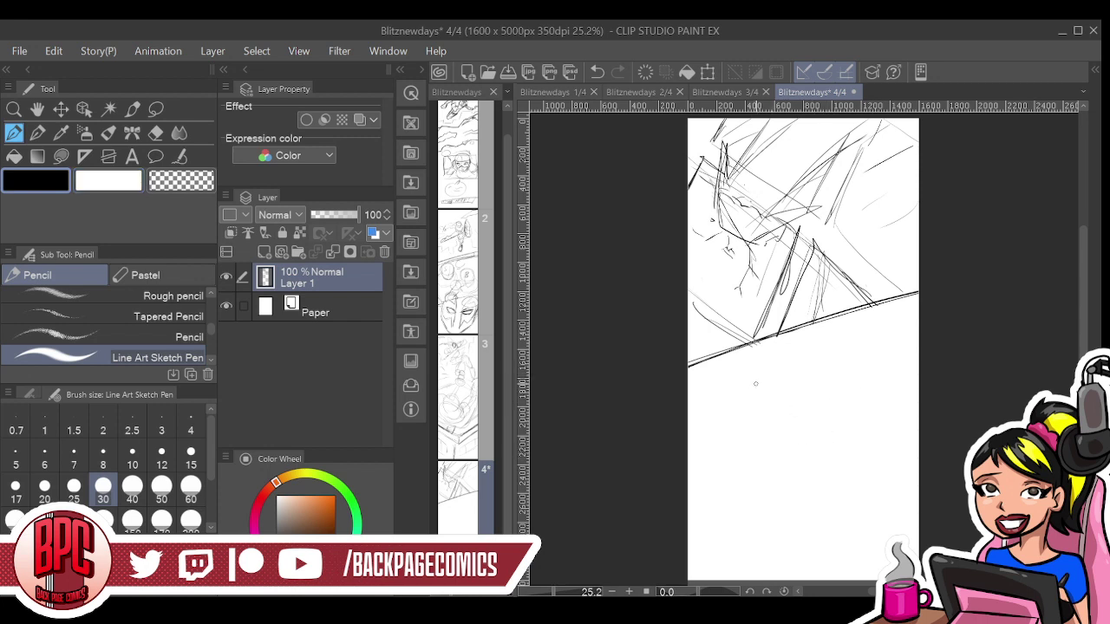
{"action": "left_click_drag", "start_coordinate": [831, 359], "coordinate": [881, 380]}
{"action": "left_click_drag", "start_coordinate": [747, 391], "coordinate": [763, 473]}
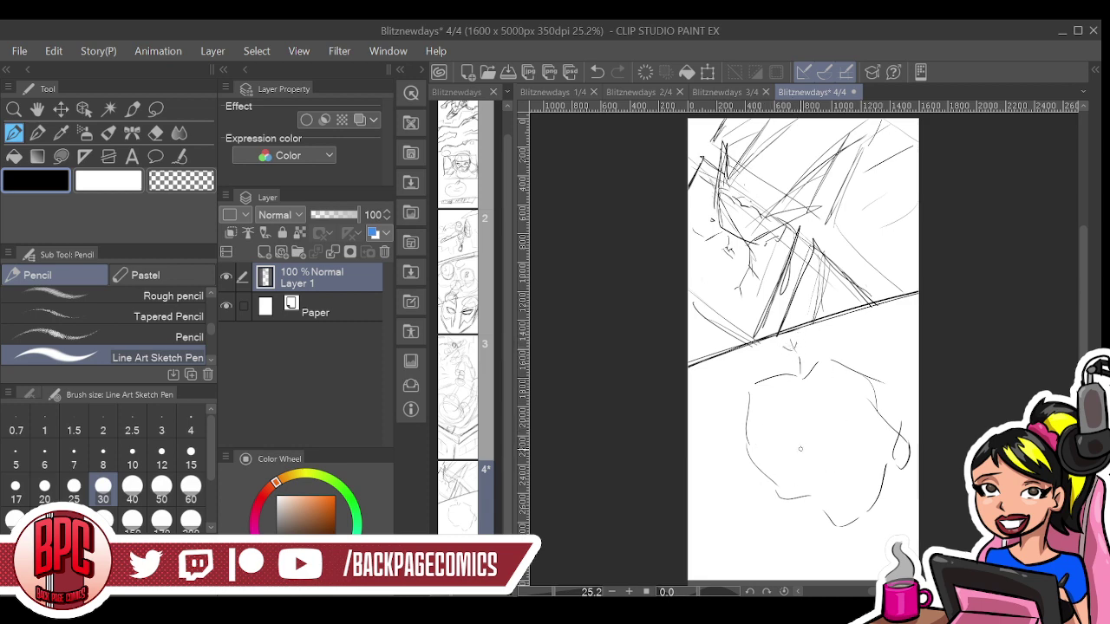
{"action": "left_click_drag", "start_coordinate": [693, 526], "coordinate": [892, 566]}
{"action": "left_click_drag", "start_coordinate": [870, 352], "coordinate": [885, 345]}
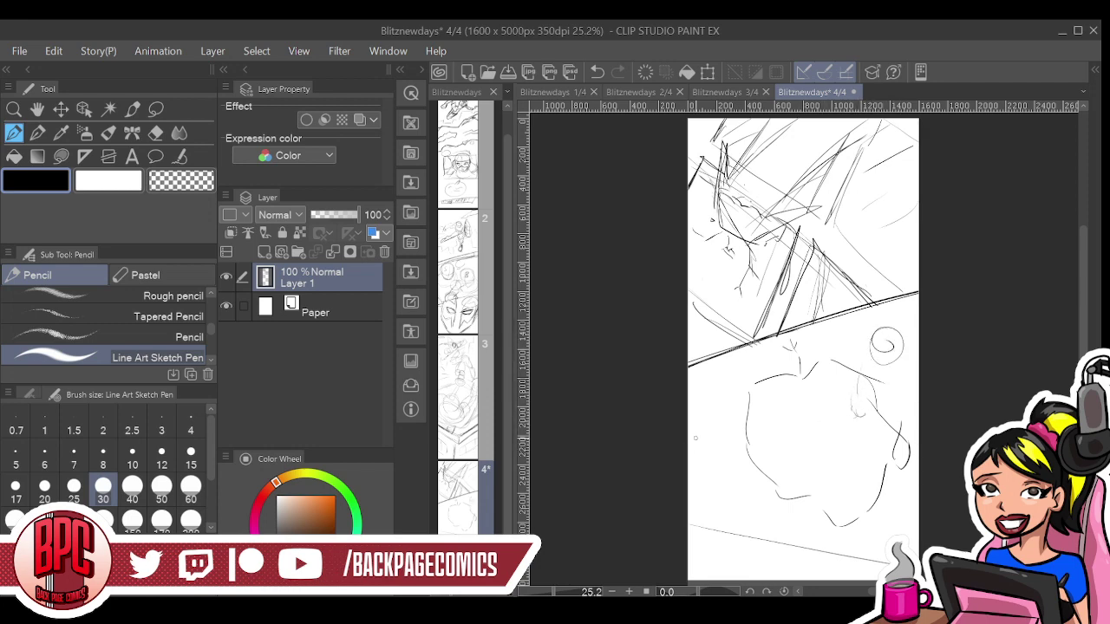
Erase the rounded outline, spiral circle and lower line with a transparent Lasso fill
{"action": "left_click", "coordinate": [60, 157]}
{"action": "key", "text": "c"}
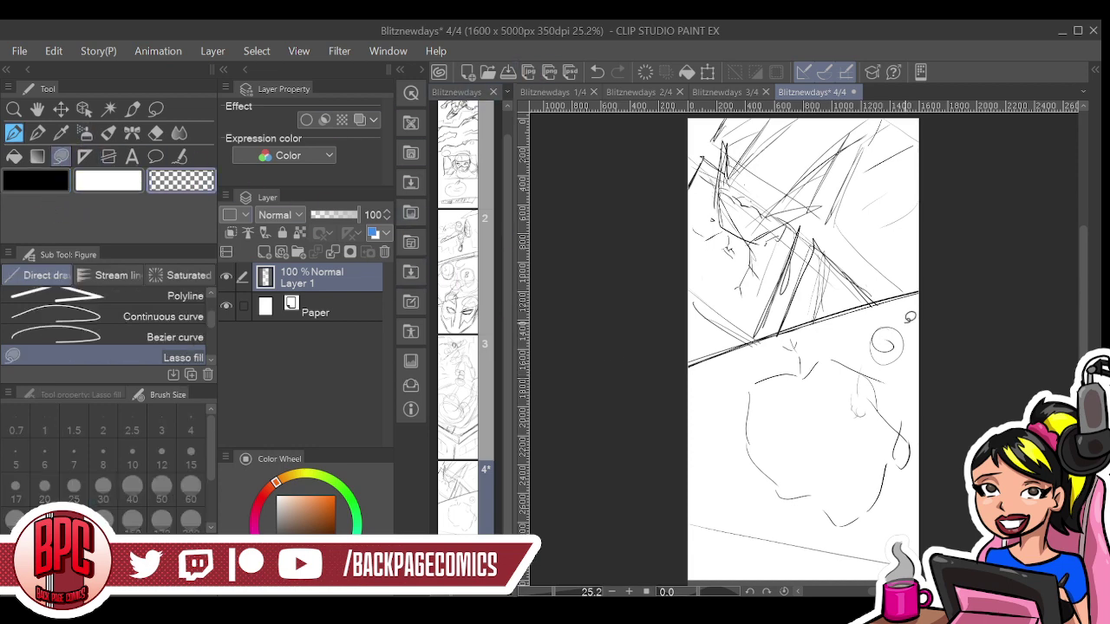
{"action": "mouse_move", "coordinate": [704, 503]}
{"action": "left_mouse_down"}
{"action": "mouse_move", "coordinate": [827, 557]}
{"action": "mouse_move", "coordinate": [919, 309]}
{"action": "mouse_move", "coordinate": [898, 325]}
{"action": "left_mouse_up"}
{"action": "left_click_drag", "start_coordinate": [700, 489], "coordinate": [816, 528]}
{"action": "left_click_drag", "start_coordinate": [901, 530], "coordinate": [956, 460]}
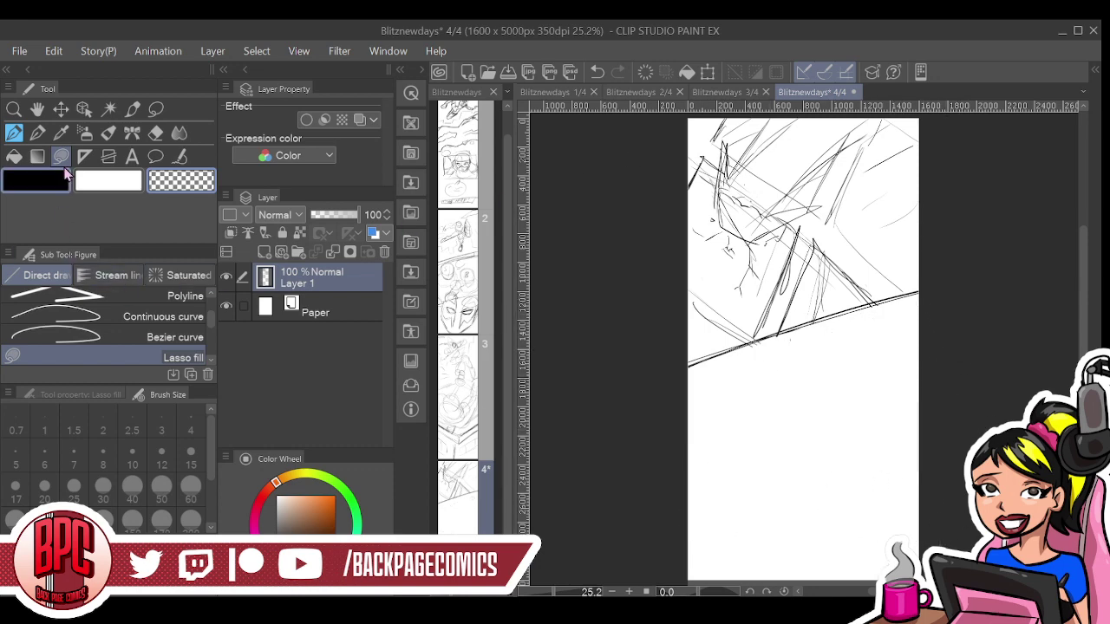
Sketch a round head with a tapered chin and face guidelines in black with the Pencil, high in the second panel
{"action": "left_click", "coordinate": [38, 132]}
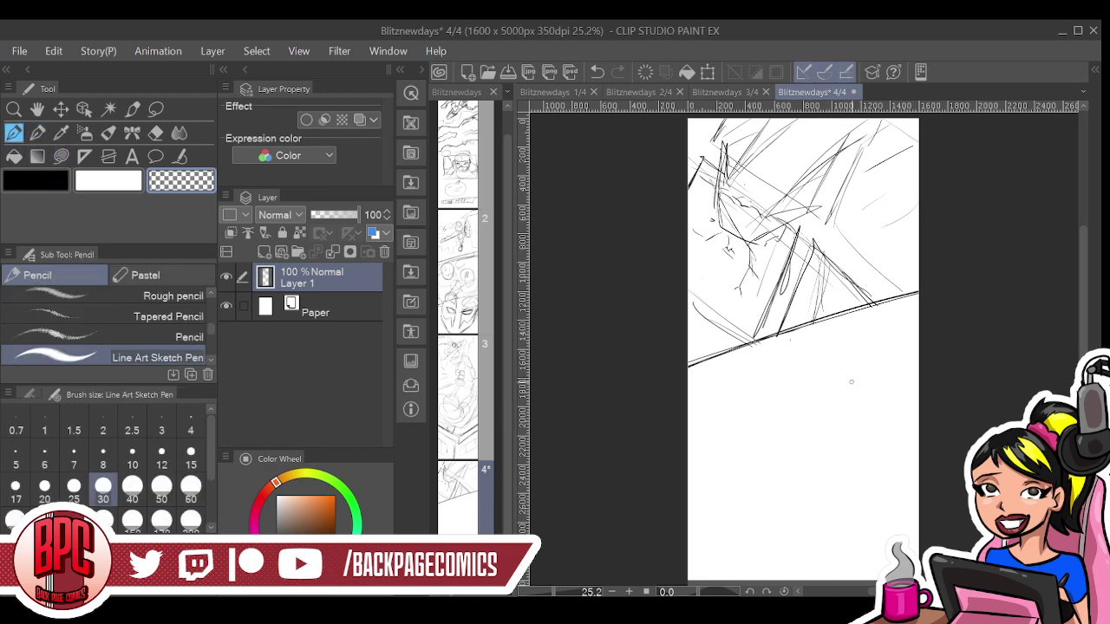
{"action": "left_click_drag", "start_coordinate": [832, 421], "coordinate": [760, 293]}
{"action": "scroll", "coordinate": [797, 303], "scroll_direction": "up", "scroll_amount": 1}
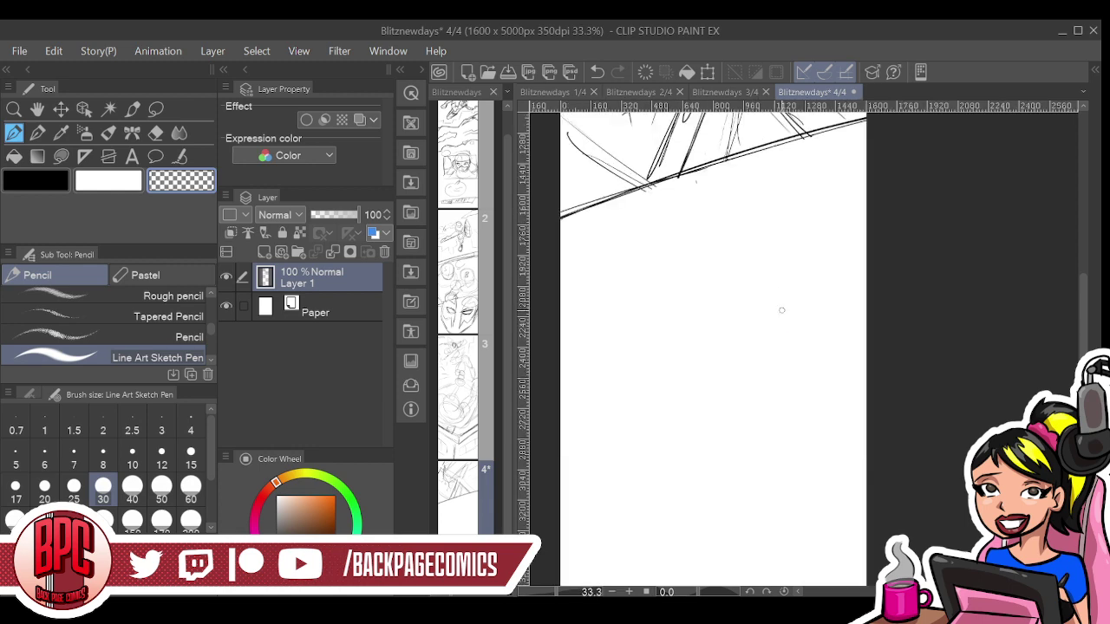
{"action": "scroll", "coordinate": [769, 301], "scroll_direction": "up", "scroll_amount": 2}
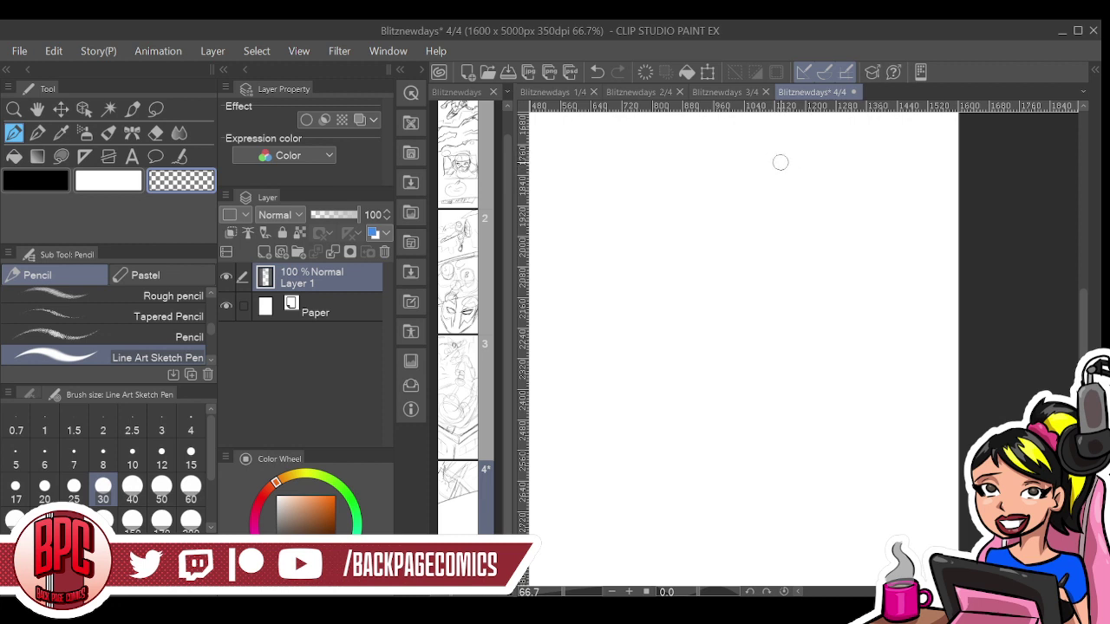
{"action": "key", "text": "c"}
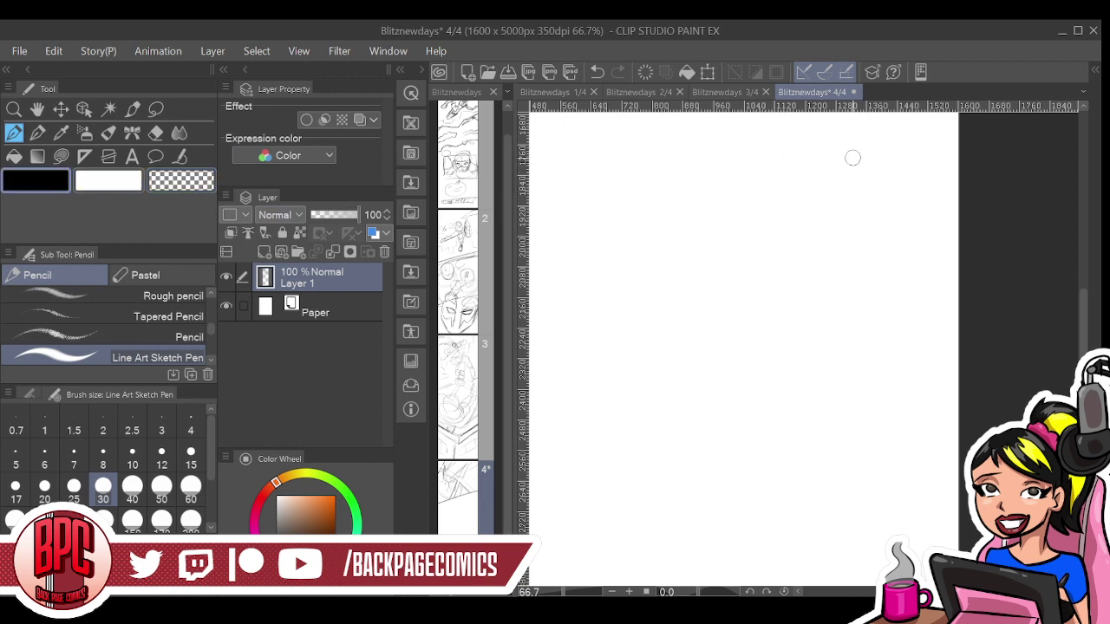
{"action": "mouse_move", "coordinate": [757, 151]}
{"action": "left_mouse_down"}
{"action": "mouse_move", "coordinate": [763, 177]}
{"action": "mouse_move", "coordinate": [799, 128]}
{"action": "mouse_move", "coordinate": [764, 132]}
{"action": "mouse_move", "coordinate": [780, 208]}
{"action": "mouse_move", "coordinate": [811, 165]}
{"action": "mouse_move", "coordinate": [763, 130]}
{"action": "mouse_move", "coordinate": [753, 202]}
{"action": "mouse_move", "coordinate": [807, 153]}
{"action": "mouse_move", "coordinate": [758, 184]}
{"action": "mouse_move", "coordinate": [810, 179]}
{"action": "left_mouse_up"}
{"action": "left_click_drag", "start_coordinate": [785, 141], "coordinate": [779, 208]}
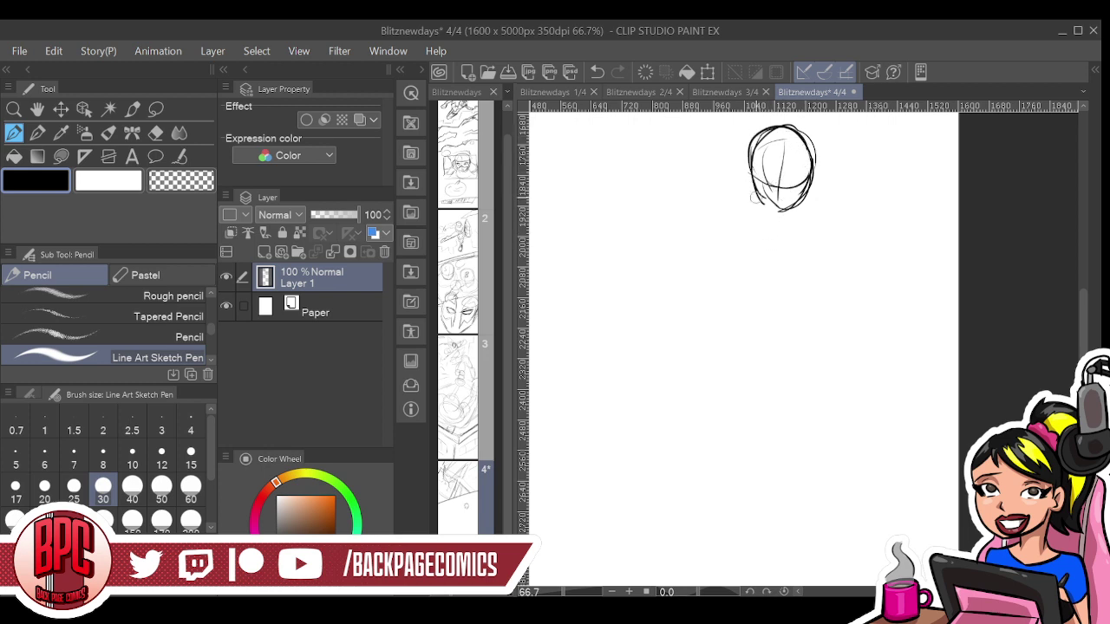
Sketch the standing figure's rounded chest, narrow waist and angular hips below the head
{"action": "mouse_move", "coordinate": [733, 170]}
{"action": "left_mouse_down"}
{"action": "mouse_move", "coordinate": [817, 184]}
{"action": "mouse_move", "coordinate": [753, 232]}
{"action": "mouse_move", "coordinate": [813, 231]}
{"action": "mouse_move", "coordinate": [797, 244]}
{"action": "mouse_move", "coordinate": [732, 183]}
{"action": "mouse_move", "coordinate": [737, 173]}
{"action": "mouse_move", "coordinate": [750, 210]}
{"action": "mouse_move", "coordinate": [746, 261]}
{"action": "mouse_move", "coordinate": [747, 242]}
{"action": "mouse_move", "coordinate": [741, 277]}
{"action": "mouse_move", "coordinate": [691, 293]}
{"action": "left_mouse_up"}
{"action": "mouse_move", "coordinate": [751, 264]}
{"action": "left_mouse_down"}
{"action": "mouse_move", "coordinate": [697, 284]}
{"action": "mouse_move", "coordinate": [731, 339]}
{"action": "mouse_move", "coordinate": [807, 315]}
{"action": "left_mouse_up"}
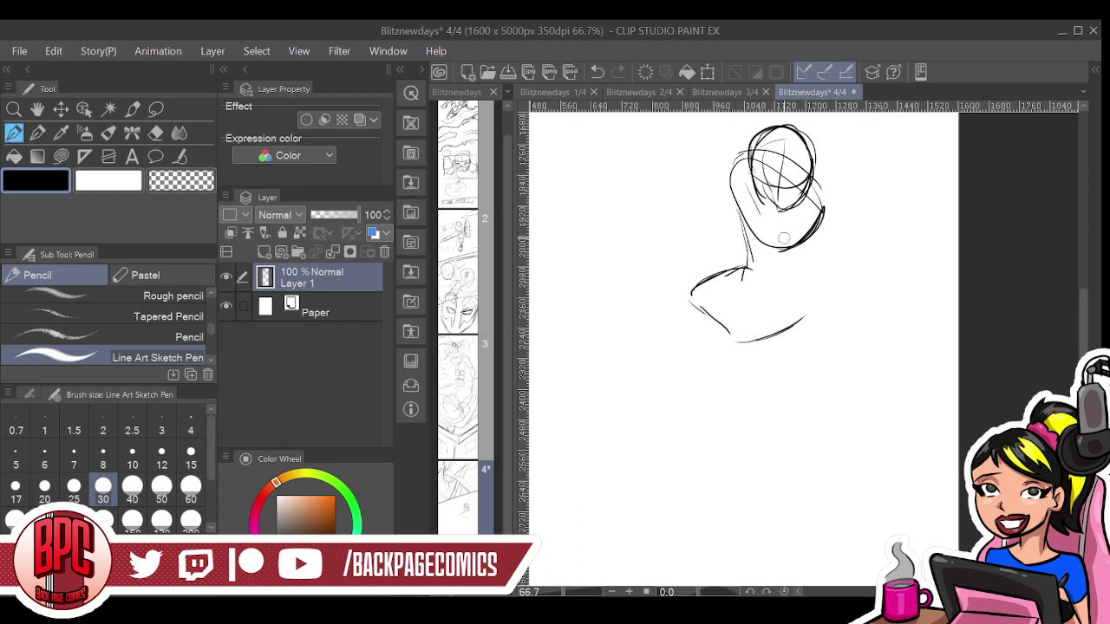
{"action": "mouse_move", "coordinate": [733, 210]}
{"action": "left_mouse_down"}
{"action": "mouse_move", "coordinate": [741, 248]}
{"action": "mouse_move", "coordinate": [769, 257]}
{"action": "mouse_move", "coordinate": [809, 243]}
{"action": "left_mouse_up"}
Sketch the standing figure's two arms, with a round fist on the right one and a wavy line running to the page edge
{"action": "mouse_move", "coordinate": [737, 161]}
{"action": "left_mouse_down"}
{"action": "mouse_move", "coordinate": [734, 185]}
{"action": "mouse_move", "coordinate": [692, 214]}
{"action": "left_mouse_up"}
{"action": "mouse_move", "coordinate": [686, 190]}
{"action": "left_mouse_down"}
{"action": "mouse_move", "coordinate": [660, 249]}
{"action": "mouse_move", "coordinate": [676, 241]}
{"action": "left_mouse_up"}
{"action": "mouse_move", "coordinate": [725, 184]}
{"action": "left_mouse_down"}
{"action": "mouse_move", "coordinate": [640, 263]}
{"action": "mouse_move", "coordinate": [631, 286]}
{"action": "mouse_move", "coordinate": [628, 276]}
{"action": "mouse_move", "coordinate": [600, 294]}
{"action": "mouse_move", "coordinate": [625, 314]}
{"action": "mouse_move", "coordinate": [655, 298]}
{"action": "left_mouse_up"}
{"action": "mouse_move", "coordinate": [828, 210]}
{"action": "left_mouse_down"}
{"action": "mouse_move", "coordinate": [825, 300]}
{"action": "mouse_move", "coordinate": [838, 272]}
{"action": "mouse_move", "coordinate": [850, 324]}
{"action": "mouse_move", "coordinate": [864, 297]}
{"action": "left_mouse_up"}
{"action": "mouse_move", "coordinate": [824, 260]}
{"action": "left_mouse_down"}
{"action": "mouse_move", "coordinate": [882, 265]}
{"action": "mouse_move", "coordinate": [888, 247]}
{"action": "mouse_move", "coordinate": [920, 239]}
{"action": "mouse_move", "coordinate": [934, 181]}
{"action": "mouse_move", "coordinate": [959, 158]}
{"action": "left_mouse_up"}
{"action": "mouse_move", "coordinate": [816, 250]}
{"action": "left_mouse_down"}
{"action": "mouse_move", "coordinate": [773, 297]}
{"action": "mouse_move", "coordinate": [792, 271]}
{"action": "mouse_move", "coordinate": [807, 331]}
{"action": "mouse_move", "coordinate": [787, 354]}
{"action": "left_mouse_up"}
Sketch the standing figure's spread thighs and the lower part of the left leg
{"action": "mouse_move", "coordinate": [679, 295]}
{"action": "left_mouse_down"}
{"action": "mouse_move", "coordinate": [651, 392]}
{"action": "mouse_move", "coordinate": [718, 351]}
{"action": "left_mouse_up"}
{"action": "mouse_move", "coordinate": [675, 406]}
{"action": "left_mouse_down"}
{"action": "mouse_move", "coordinate": [718, 357]}
{"action": "mouse_move", "coordinate": [795, 438]}
{"action": "left_mouse_up"}
{"action": "left_click_drag", "start_coordinate": [805, 319], "coordinate": [799, 439]}
{"action": "left_click_drag", "start_coordinate": [642, 390], "coordinate": [619, 488]}
{"action": "left_click_drag", "start_coordinate": [619, 487], "coordinate": [680, 389]}
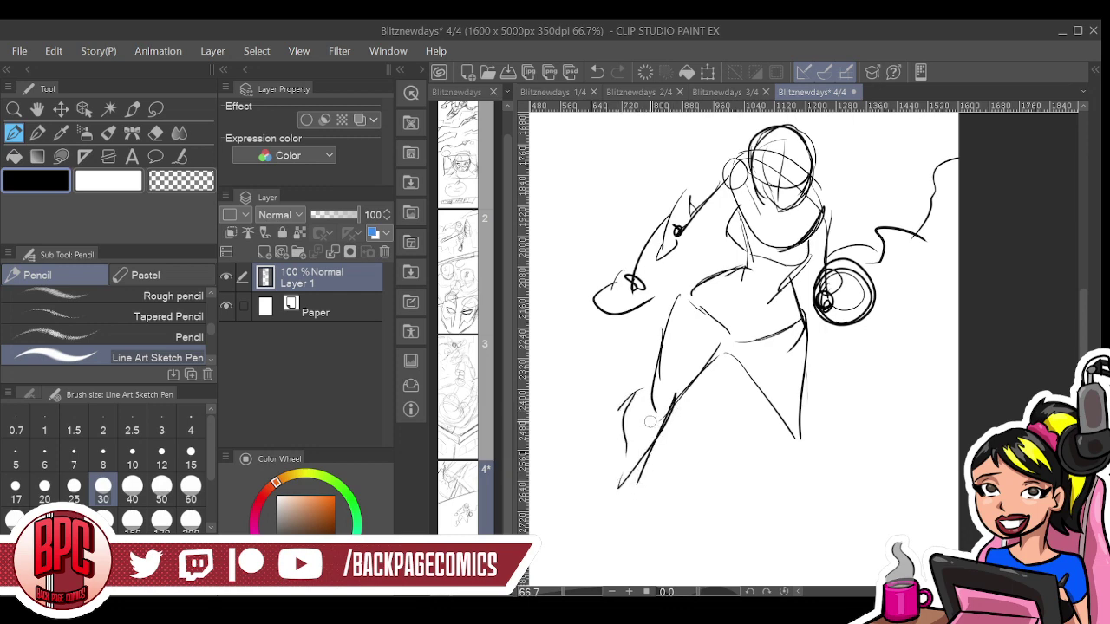
Sketch the standing figure's right lower leg and its foot
{"action": "mouse_move", "coordinate": [657, 466]}
{"action": "left_mouse_down"}
{"action": "mouse_move", "coordinate": [768, 335]}
{"action": "mouse_move", "coordinate": [725, 375]}
{"action": "mouse_move", "coordinate": [708, 370]}
{"action": "mouse_move", "coordinate": [712, 409]}
{"action": "mouse_move", "coordinate": [758, 331]}
{"action": "left_mouse_up"}
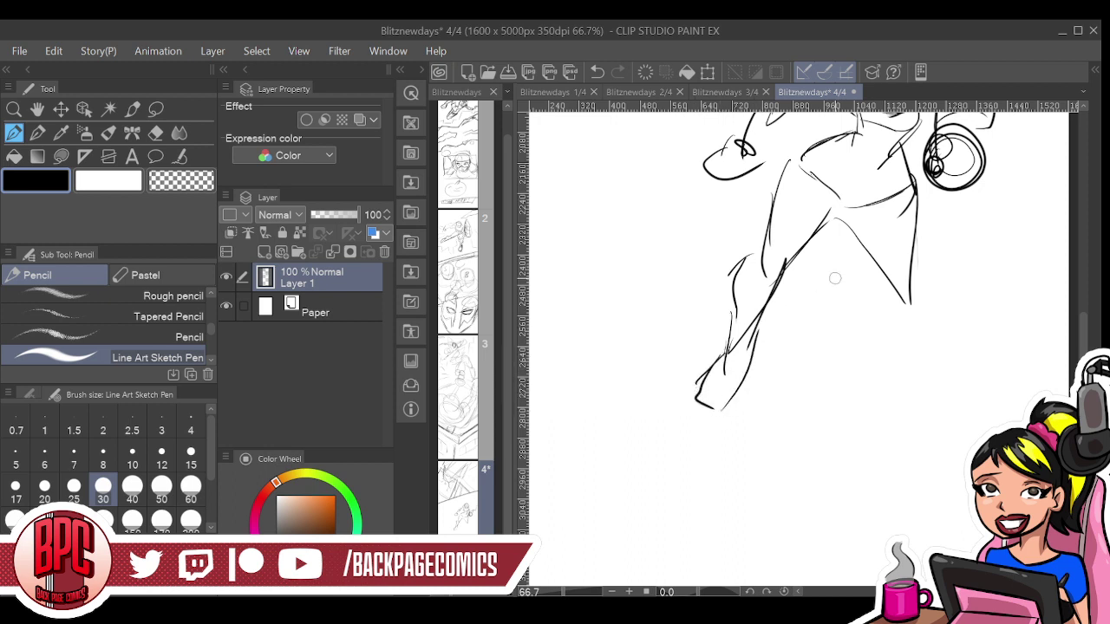
{"action": "mouse_move", "coordinate": [881, 276]}
{"action": "left_mouse_down"}
{"action": "mouse_move", "coordinate": [884, 303]}
{"action": "mouse_move", "coordinate": [881, 269]}
{"action": "mouse_move", "coordinate": [925, 359]}
{"action": "left_mouse_up"}
{"action": "left_click_drag", "start_coordinate": [895, 299], "coordinate": [926, 355]}
{"action": "mouse_move", "coordinate": [912, 270]}
{"action": "left_mouse_down"}
{"action": "mouse_move", "coordinate": [944, 307]}
{"action": "mouse_move", "coordinate": [931, 386]}
{"action": "mouse_move", "coordinate": [940, 404]}
{"action": "mouse_move", "coordinate": [966, 399]}
{"action": "left_mouse_up"}
{"action": "mouse_move", "coordinate": [954, 350]}
{"action": "left_mouse_down"}
{"action": "mouse_move", "coordinate": [965, 398]}
{"action": "mouse_move", "coordinate": [933, 413]}
{"action": "mouse_move", "coordinate": [925, 387]}
{"action": "mouse_move", "coordinate": [935, 421]}
{"action": "left_mouse_up"}
{"action": "mouse_move", "coordinate": [924, 383]}
{"action": "left_mouse_down"}
{"action": "mouse_move", "coordinate": [938, 426]}
{"action": "mouse_move", "coordinate": [975, 420]}
{"action": "left_mouse_up"}
{"action": "mouse_move", "coordinate": [953, 381]}
{"action": "left_mouse_down"}
{"action": "mouse_move", "coordinate": [962, 408]}
{"action": "mouse_move", "coordinate": [947, 377]}
{"action": "left_mouse_up"}
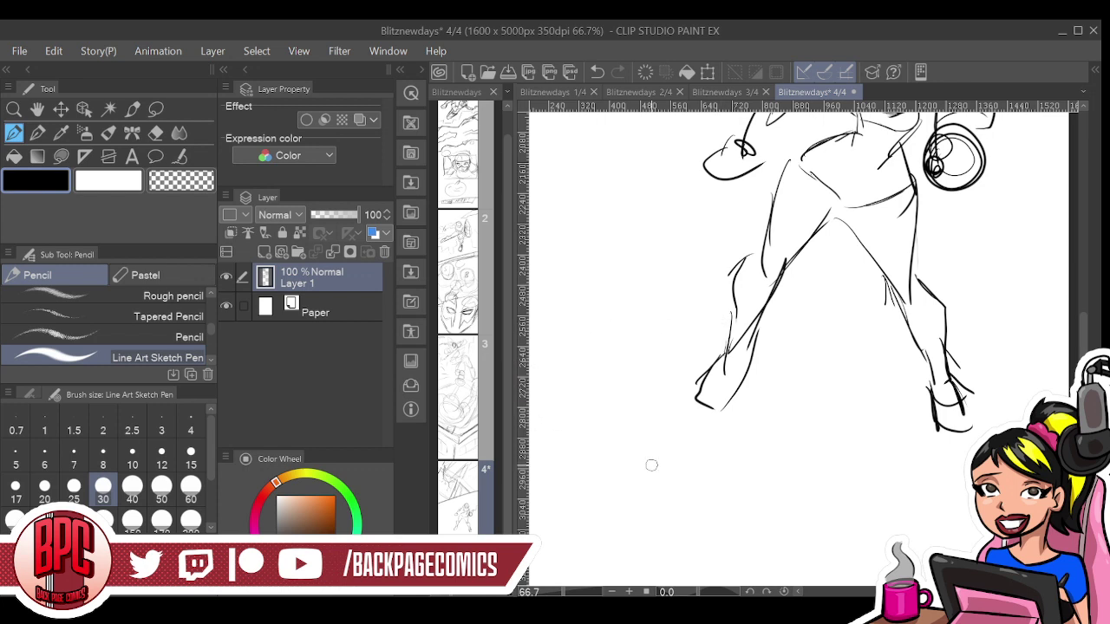
Sketch the foreground figure's rounded head and sloping shoulder line below and left of the standing figure
{"action": "left_click_drag", "start_coordinate": [574, 438], "coordinate": [655, 484]}
{"action": "left_click_drag", "start_coordinate": [557, 413], "coordinate": [537, 484]}
{"action": "left_click_drag", "start_coordinate": [590, 392], "coordinate": [548, 490]}
{"action": "left_click_drag", "start_coordinate": [560, 408], "coordinate": [652, 493]}
{"action": "left_click_drag", "start_coordinate": [603, 406], "coordinate": [571, 501]}
{"action": "mouse_move", "coordinate": [536, 451]}
{"action": "left_mouse_down"}
{"action": "mouse_move", "coordinate": [664, 498]}
{"action": "mouse_move", "coordinate": [692, 532]}
{"action": "left_mouse_up"}
{"action": "left_click_drag", "start_coordinate": [572, 489], "coordinate": [604, 525]}
{"action": "left_click_drag", "start_coordinate": [605, 473], "coordinate": [701, 537]}
Sketch the foreground figure's curved back and lower torso, plus an arm guideline with circles at the shoulder, elbow and hand
{"action": "left_click_drag", "start_coordinate": [680, 502], "coordinate": [764, 315]}
{"action": "mouse_move", "coordinate": [623, 260]}
{"action": "left_mouse_down"}
{"action": "mouse_move", "coordinate": [587, 255]}
{"action": "mouse_move", "coordinate": [541, 311]}
{"action": "mouse_move", "coordinate": [568, 477]}
{"action": "left_mouse_up"}
{"action": "mouse_move", "coordinate": [579, 489]}
{"action": "left_mouse_down"}
{"action": "mouse_move", "coordinate": [621, 510]}
{"action": "mouse_move", "coordinate": [701, 517]}
{"action": "left_mouse_up"}
{"action": "mouse_move", "coordinate": [737, 371]}
{"action": "left_mouse_down"}
{"action": "mouse_move", "coordinate": [753, 316]}
{"action": "mouse_move", "coordinate": [768, 511]}
{"action": "left_mouse_up"}
{"action": "left_click_drag", "start_coordinate": [764, 462], "coordinate": [823, 586]}
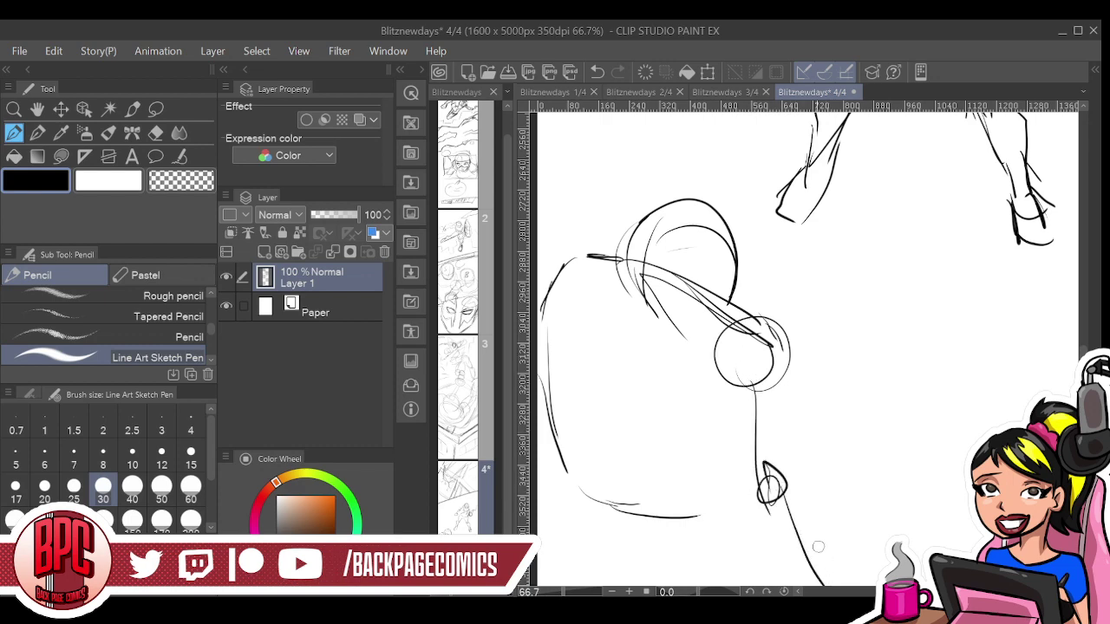
{"action": "left_click_drag", "start_coordinate": [806, 501], "coordinate": [789, 351]}
{"action": "left_click_drag", "start_coordinate": [784, 416], "coordinate": [811, 424]}
Extend the lower torso curve and sketch a straighter arm guideline with an elbow circle, ending in a wide planted hand shape
{"action": "mouse_move", "coordinate": [537, 309]}
{"action": "left_mouse_down"}
{"action": "mouse_move", "coordinate": [565, 404]}
{"action": "mouse_move", "coordinate": [674, 444]}
{"action": "left_mouse_up"}
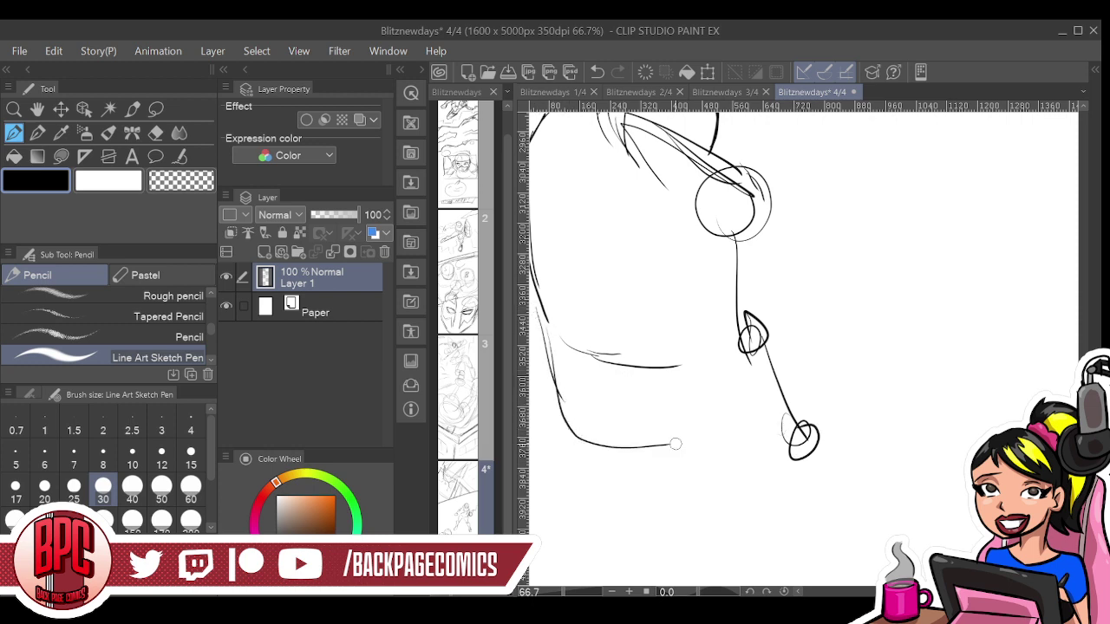
{"action": "left_click_drag", "start_coordinate": [730, 259], "coordinate": [686, 401]}
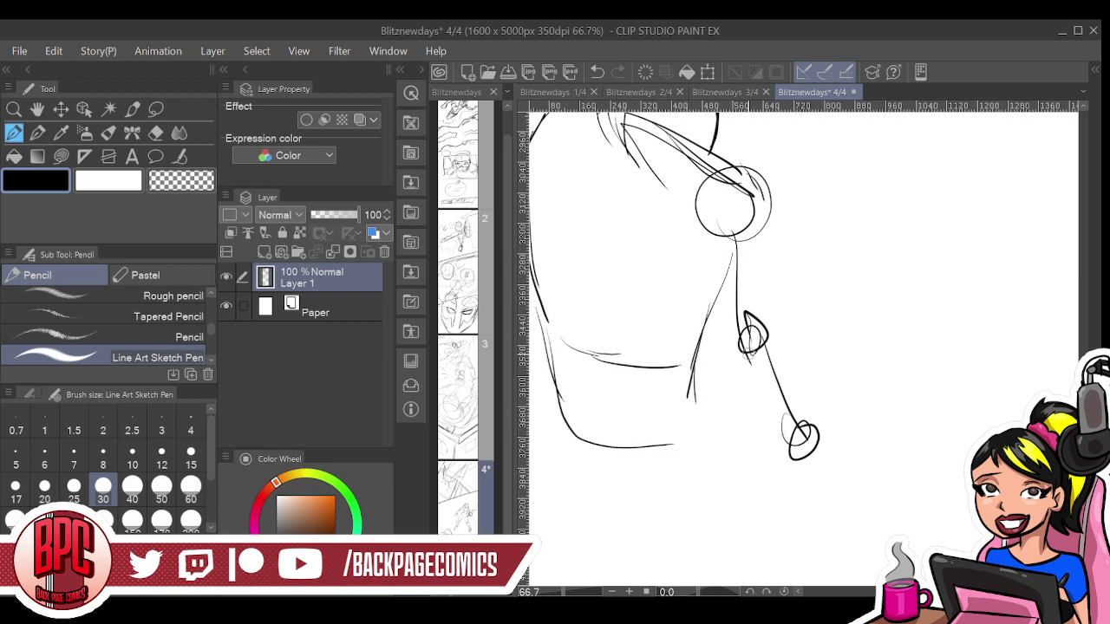
{"action": "left_click_drag", "start_coordinate": [692, 352], "coordinate": [800, 249]}
{"action": "left_click_drag", "start_coordinate": [731, 208], "coordinate": [702, 410]}
{"action": "mouse_move", "coordinate": [708, 352]}
{"action": "left_mouse_down"}
{"action": "mouse_move", "coordinate": [678, 515]}
{"action": "mouse_move", "coordinate": [652, 514]}
{"action": "mouse_move", "coordinate": [633, 537]}
{"action": "left_mouse_up"}
{"action": "mouse_move", "coordinate": [633, 538]}
{"action": "left_mouse_down"}
{"action": "mouse_move", "coordinate": [685, 559]}
{"action": "mouse_move", "coordinate": [746, 557]}
{"action": "left_mouse_up"}
{"action": "left_click_drag", "start_coordinate": [713, 495], "coordinate": [745, 556]}
{"action": "mouse_move", "coordinate": [643, 510]}
{"action": "left_mouse_down"}
{"action": "mouse_move", "coordinate": [675, 479]}
{"action": "mouse_move", "coordinate": [729, 499]}
{"action": "left_mouse_up"}
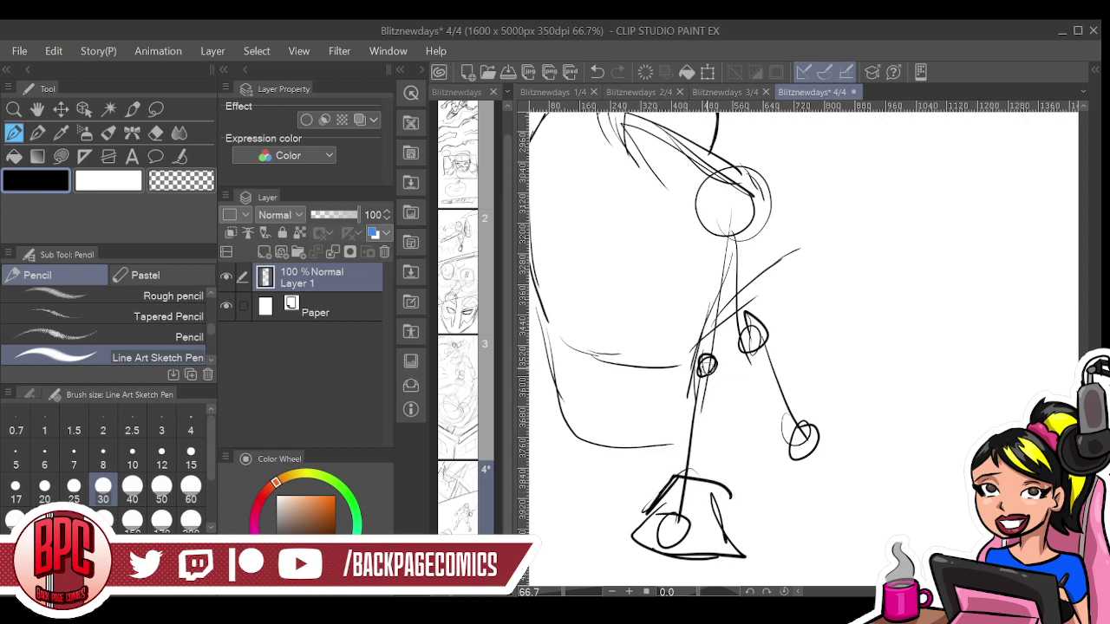
Outline the upper arm and forearm around the straighter arm guideline
{"action": "left_click_drag", "start_coordinate": [763, 203], "coordinate": [733, 318]}
{"action": "mouse_move", "coordinate": [707, 213]}
{"action": "left_mouse_down"}
{"action": "mouse_move", "coordinate": [689, 346]}
{"action": "mouse_move", "coordinate": [661, 364]}
{"action": "mouse_move", "coordinate": [677, 479]}
{"action": "left_mouse_up"}
{"action": "mouse_move", "coordinate": [722, 342]}
{"action": "left_mouse_down"}
{"action": "mouse_move", "coordinate": [734, 425]}
{"action": "mouse_move", "coordinate": [704, 486]}
{"action": "left_mouse_up"}
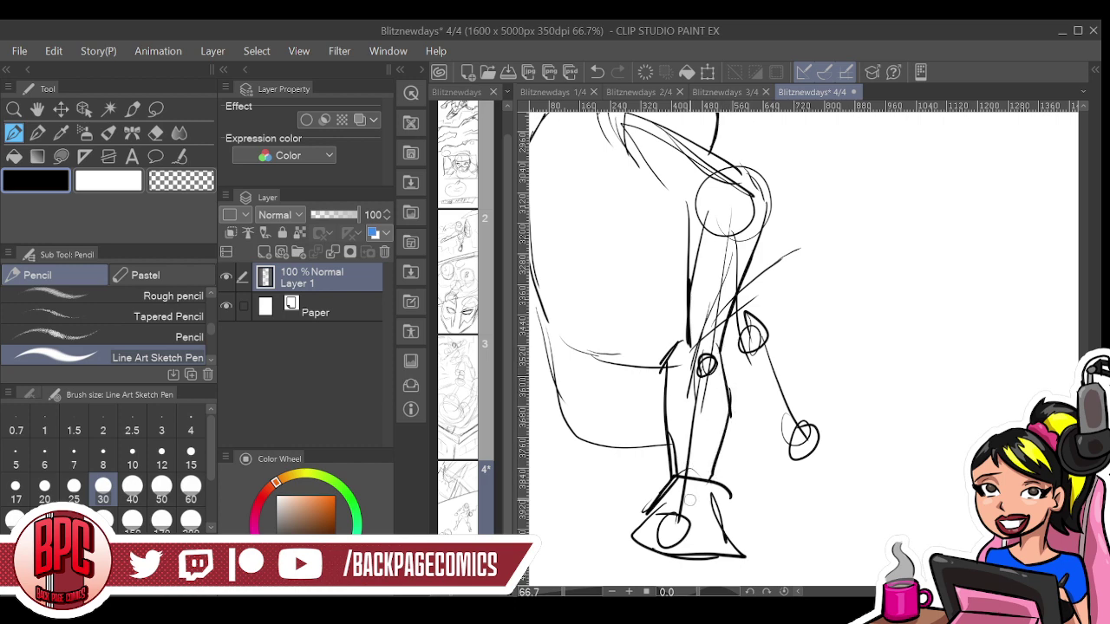
Sketch the foreground figure's raised thigh and bent knee to the right of the planted arm
{"action": "mouse_move", "coordinate": [780, 261]}
{"action": "left_mouse_down"}
{"action": "mouse_move", "coordinate": [842, 224]}
{"action": "mouse_move", "coordinate": [859, 267]}
{"action": "left_mouse_up"}
{"action": "left_click_drag", "start_coordinate": [824, 227], "coordinate": [882, 380]}
{"action": "left_click_drag", "start_coordinate": [868, 318], "coordinate": [862, 425]}
{"action": "mouse_move", "coordinate": [590, 428]}
{"action": "left_mouse_down"}
{"action": "mouse_move", "coordinate": [715, 456]}
{"action": "mouse_move", "coordinate": [702, 460]}
{"action": "mouse_move", "coordinate": [771, 402]}
{"action": "left_mouse_up"}
{"action": "mouse_move", "coordinate": [729, 433]}
{"action": "left_mouse_down"}
{"action": "mouse_move", "coordinate": [806, 380]}
{"action": "mouse_move", "coordinate": [760, 408]}
{"action": "mouse_move", "coordinate": [832, 315]}
{"action": "mouse_move", "coordinate": [837, 252]}
{"action": "left_mouse_up"}
{"action": "mouse_move", "coordinate": [817, 231]}
{"action": "left_mouse_down"}
{"action": "mouse_move", "coordinate": [858, 222]}
{"action": "mouse_move", "coordinate": [862, 232]}
{"action": "left_mouse_up"}
Sketch the lower part of the foreground figure's bent leg down to a pointed foot
{"action": "mouse_move", "coordinate": [865, 227]}
{"action": "left_mouse_down"}
{"action": "mouse_move", "coordinate": [830, 320]}
{"action": "mouse_move", "coordinate": [859, 268]}
{"action": "mouse_move", "coordinate": [907, 300]}
{"action": "mouse_move", "coordinate": [884, 423]}
{"action": "left_mouse_up"}
{"action": "left_click_drag", "start_coordinate": [877, 283], "coordinate": [875, 435]}
{"action": "left_click_drag", "start_coordinate": [829, 318], "coordinate": [835, 400]}
{"action": "mouse_move", "coordinate": [815, 291]}
{"action": "left_mouse_down"}
{"action": "mouse_move", "coordinate": [809, 338]}
{"action": "mouse_move", "coordinate": [842, 402]}
{"action": "mouse_move", "coordinate": [848, 459]}
{"action": "left_mouse_up"}
{"action": "left_click_drag", "start_coordinate": [881, 391], "coordinate": [927, 473]}
{"action": "mouse_move", "coordinate": [831, 445]}
{"action": "left_mouse_down"}
{"action": "mouse_move", "coordinate": [858, 482]}
{"action": "mouse_move", "coordinate": [910, 491]}
{"action": "mouse_move", "coordinate": [939, 464]}
{"action": "left_mouse_up"}
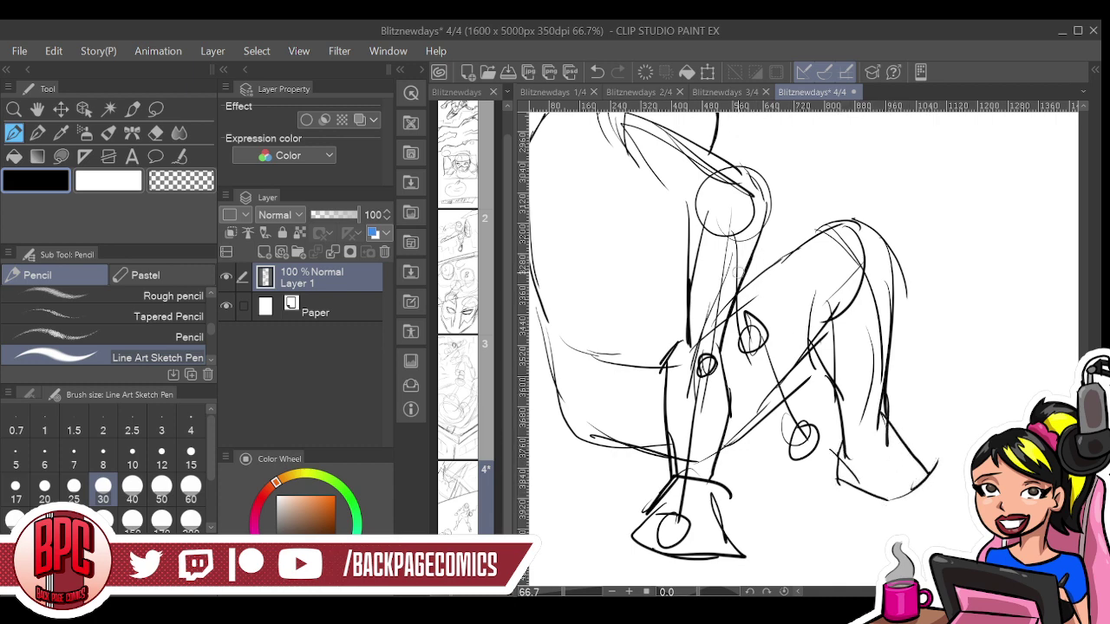
{"action": "left_click_drag", "start_coordinate": [796, 398], "coordinate": [843, 414]}
Scatter small curved debris marks on the ground around the foreground figure
{"action": "left_click_drag", "start_coordinate": [982, 418], "coordinate": [971, 446]}
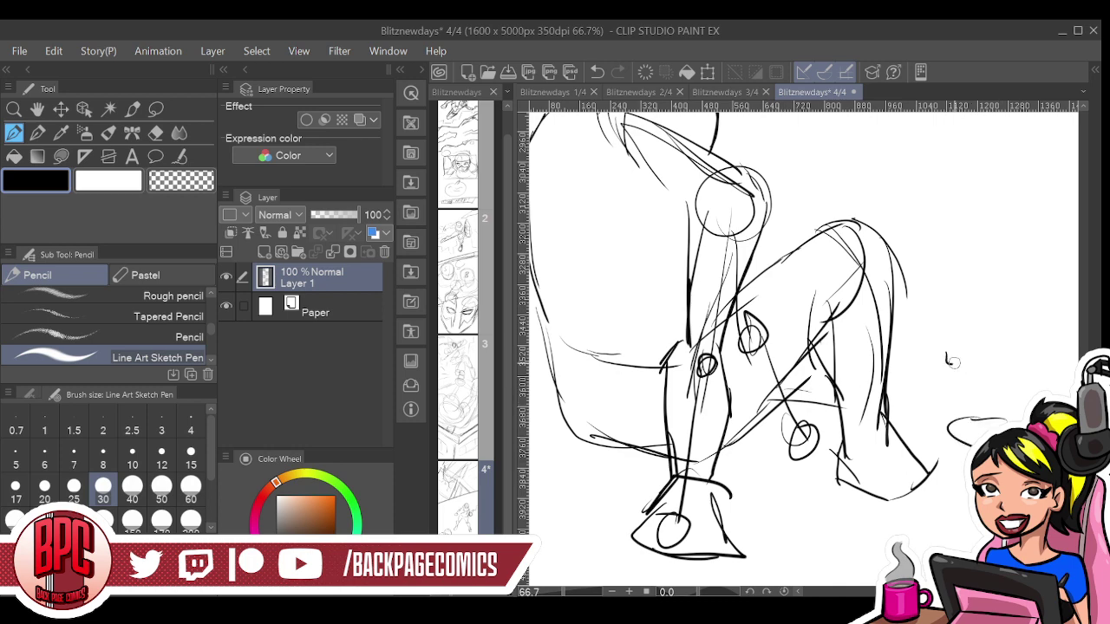
{"action": "left_click_drag", "start_coordinate": [545, 467], "coordinate": [574, 469]}
{"action": "left_click_drag", "start_coordinate": [791, 520], "coordinate": [808, 513]}
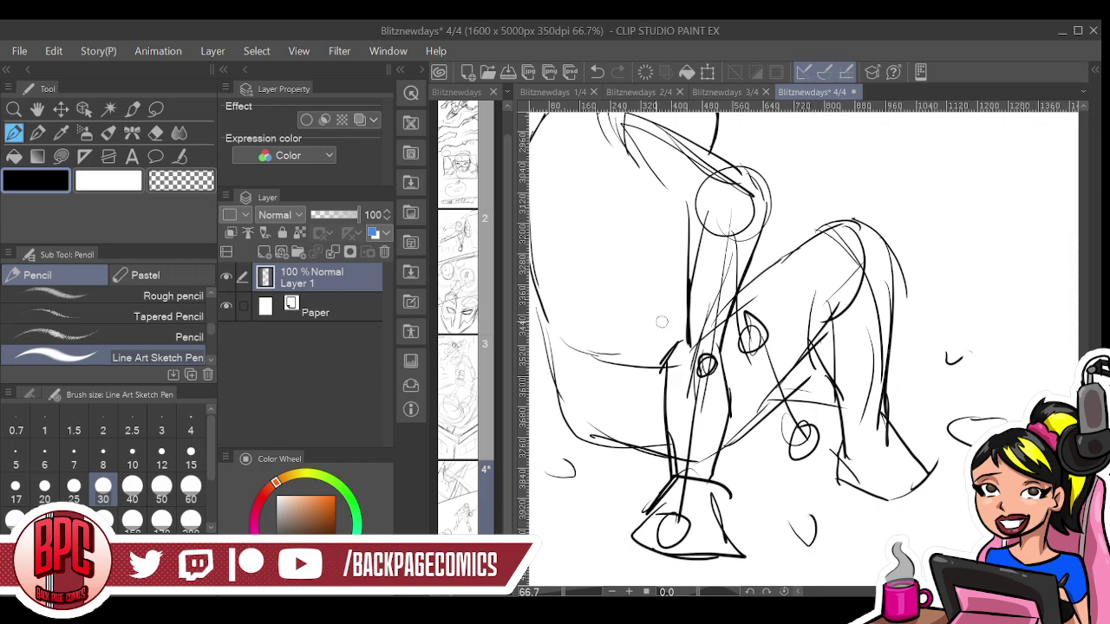
Sketch a spiked shoulder guard with thick curved edges over the foreground figure's shoulder
{"action": "mouse_move", "coordinate": [717, 163]}
{"action": "left_mouse_down"}
{"action": "mouse_move", "coordinate": [762, 142]}
{"action": "mouse_move", "coordinate": [741, 199]}
{"action": "mouse_move", "coordinate": [755, 250]}
{"action": "mouse_move", "coordinate": [785, 249]}
{"action": "left_mouse_up"}
{"action": "mouse_move", "coordinate": [787, 248]}
{"action": "left_mouse_down"}
{"action": "mouse_move", "coordinate": [742, 281]}
{"action": "mouse_move", "coordinate": [736, 301]}
{"action": "left_mouse_up"}
{"action": "mouse_move", "coordinate": [751, 169]}
{"action": "left_mouse_down"}
{"action": "mouse_move", "coordinate": [774, 189]}
{"action": "mouse_move", "coordinate": [769, 252]}
{"action": "left_mouse_up"}
{"action": "left_click_drag", "start_coordinate": [758, 192], "coordinate": [763, 256]}
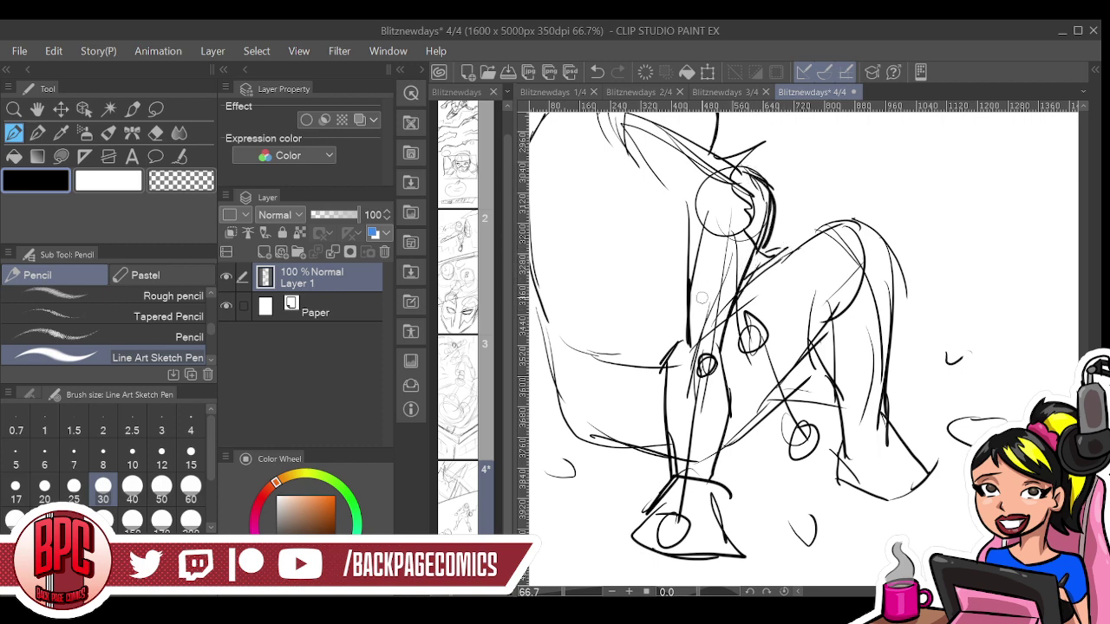
Thicken the planted arm's contours and add a cuffed glove around its forearm
{"action": "mouse_move", "coordinate": [664, 395]}
{"action": "left_mouse_down"}
{"action": "mouse_move", "coordinate": [719, 387]}
{"action": "mouse_move", "coordinate": [737, 425]}
{"action": "mouse_move", "coordinate": [713, 498]}
{"action": "mouse_move", "coordinate": [673, 484]}
{"action": "left_mouse_up"}
{"action": "left_click_drag", "start_coordinate": [655, 364], "coordinate": [673, 475]}
{"action": "left_click_drag", "start_coordinate": [657, 387], "coordinate": [681, 320]}
{"action": "left_click_drag", "start_coordinate": [676, 194], "coordinate": [687, 260]}
{"action": "mouse_move", "coordinate": [670, 214]}
{"action": "left_mouse_down"}
{"action": "mouse_move", "coordinate": [690, 260]}
{"action": "mouse_move", "coordinate": [675, 309]}
{"action": "left_mouse_up"}
{"action": "left_click_drag", "start_coordinate": [678, 239], "coordinate": [672, 345]}
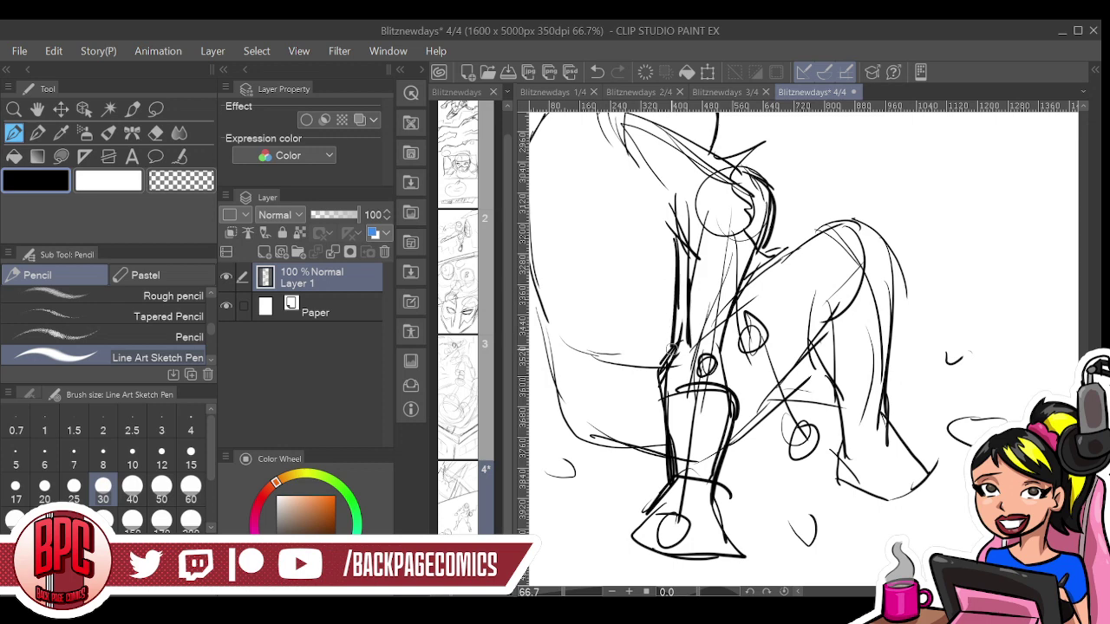
Reinforce the foreground figure's head, neck, shoulder and back outlines with heavier strokes
{"action": "left_click_drag", "start_coordinate": [608, 264], "coordinate": [753, 437]}
{"action": "mouse_move", "coordinate": [702, 347]}
{"action": "left_mouse_down"}
{"action": "mouse_move", "coordinate": [751, 326]}
{"action": "mouse_move", "coordinate": [738, 321]}
{"action": "mouse_move", "coordinate": [781, 328]}
{"action": "mouse_move", "coordinate": [766, 324]}
{"action": "left_mouse_up"}
{"action": "mouse_move", "coordinate": [753, 329]}
{"action": "left_mouse_down"}
{"action": "mouse_move", "coordinate": [755, 280]}
{"action": "mouse_move", "coordinate": [792, 264]}
{"action": "mouse_move", "coordinate": [877, 314]}
{"action": "left_mouse_up"}
{"action": "left_click_drag", "start_coordinate": [858, 276], "coordinate": [853, 368]}
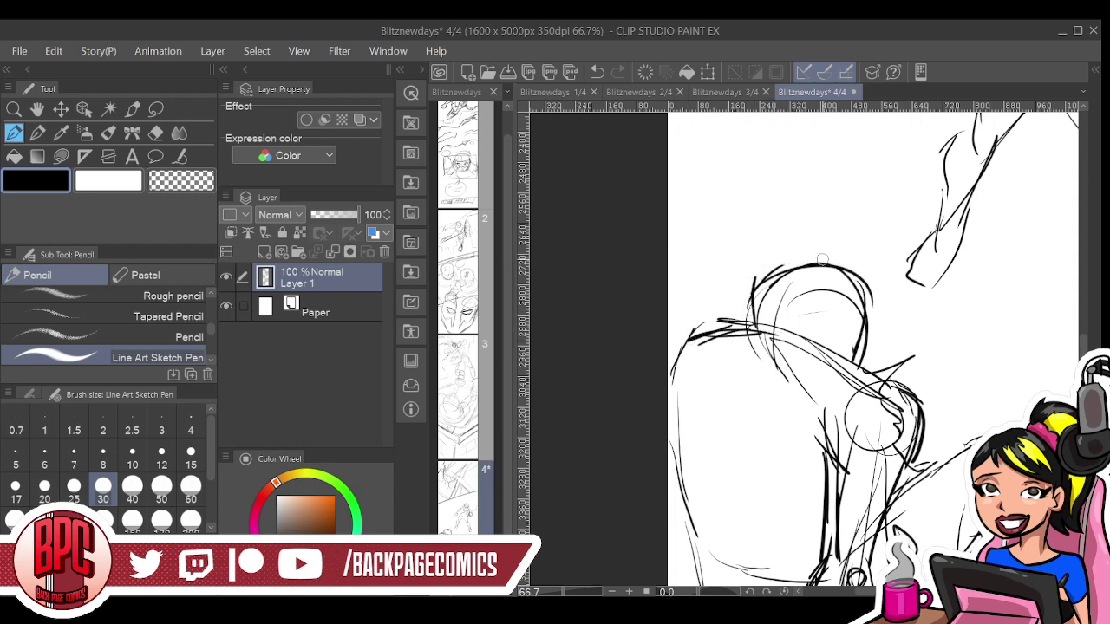
{"action": "left_click_drag", "start_coordinate": [867, 314], "coordinate": [862, 370]}
{"action": "left_click_drag", "start_coordinate": [865, 286], "coordinate": [861, 373]}
{"action": "left_click_drag", "start_coordinate": [720, 337], "coordinate": [870, 373]}
{"action": "mouse_move", "coordinate": [733, 319]}
{"action": "left_mouse_down"}
{"action": "mouse_move", "coordinate": [666, 388]}
{"action": "mouse_move", "coordinate": [679, 452]}
{"action": "left_mouse_up"}
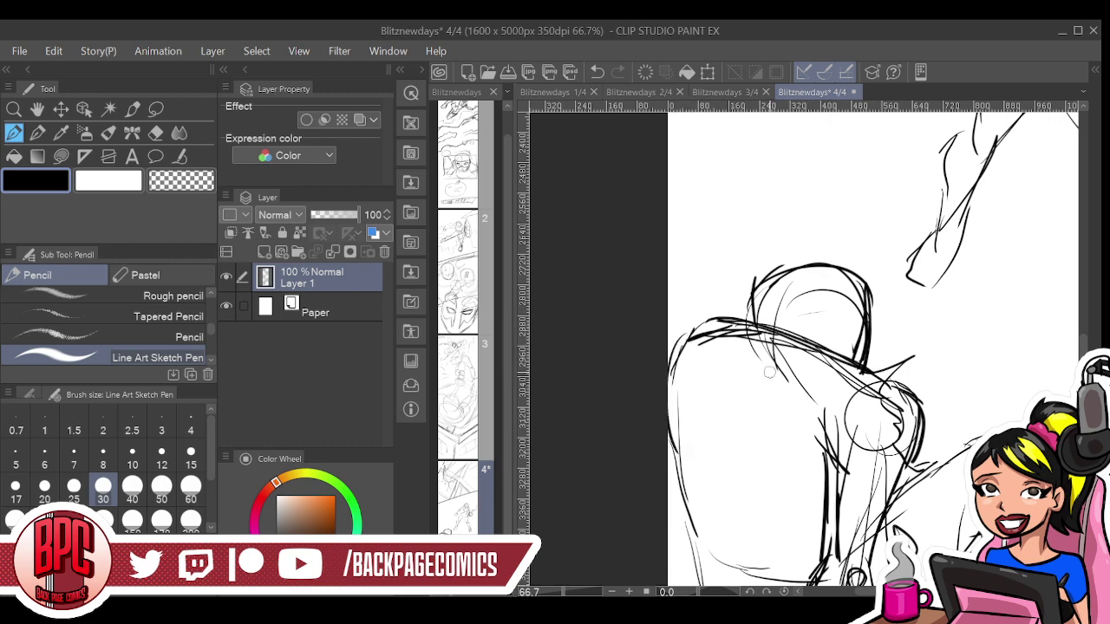
Sketch the inner edge of the foreground figure's back and hatch the back and part of the head
{"action": "mouse_move", "coordinate": [678, 358]}
{"action": "left_mouse_down"}
{"action": "mouse_move", "coordinate": [790, 400]}
{"action": "mouse_move", "coordinate": [815, 453]}
{"action": "left_mouse_up"}
{"action": "left_click_drag", "start_coordinate": [778, 391], "coordinate": [837, 470]}
{"action": "mouse_move", "coordinate": [712, 353]}
{"action": "left_mouse_down"}
{"action": "mouse_move", "coordinate": [685, 401]}
{"action": "mouse_move", "coordinate": [748, 435]}
{"action": "mouse_move", "coordinate": [702, 518]}
{"action": "mouse_move", "coordinate": [699, 563]}
{"action": "mouse_move", "coordinate": [824, 533]}
{"action": "left_mouse_up"}
{"action": "mouse_move", "coordinate": [756, 328]}
{"action": "left_mouse_down"}
{"action": "mouse_move", "coordinate": [812, 294]}
{"action": "mouse_move", "coordinate": [790, 283]}
{"action": "mouse_move", "coordinate": [829, 347]}
{"action": "left_mouse_up"}
{"action": "mouse_move", "coordinate": [784, 290]}
{"action": "left_mouse_down"}
{"action": "mouse_move", "coordinate": [768, 302]}
{"action": "mouse_move", "coordinate": [829, 345]}
{"action": "left_mouse_up"}
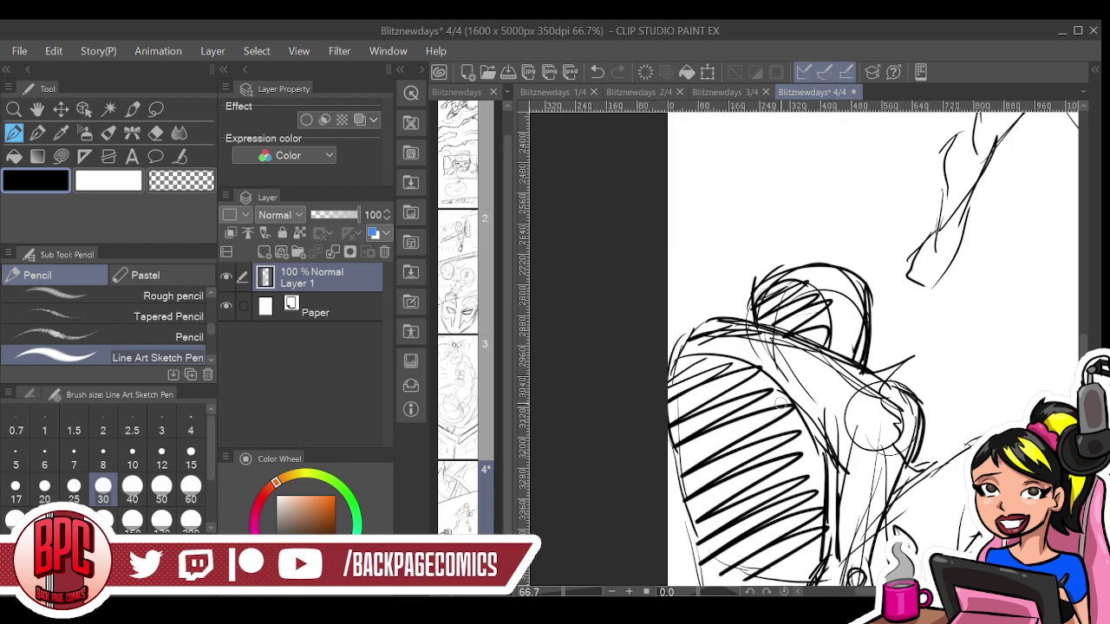
Sketch slanted ground lines behind the two figures, crossing behind the standing figure's hips
{"action": "left_click_drag", "start_coordinate": [872, 330], "coordinate": [764, 477]}
{"action": "left_click_drag", "start_coordinate": [665, 393], "coordinate": [676, 495]}
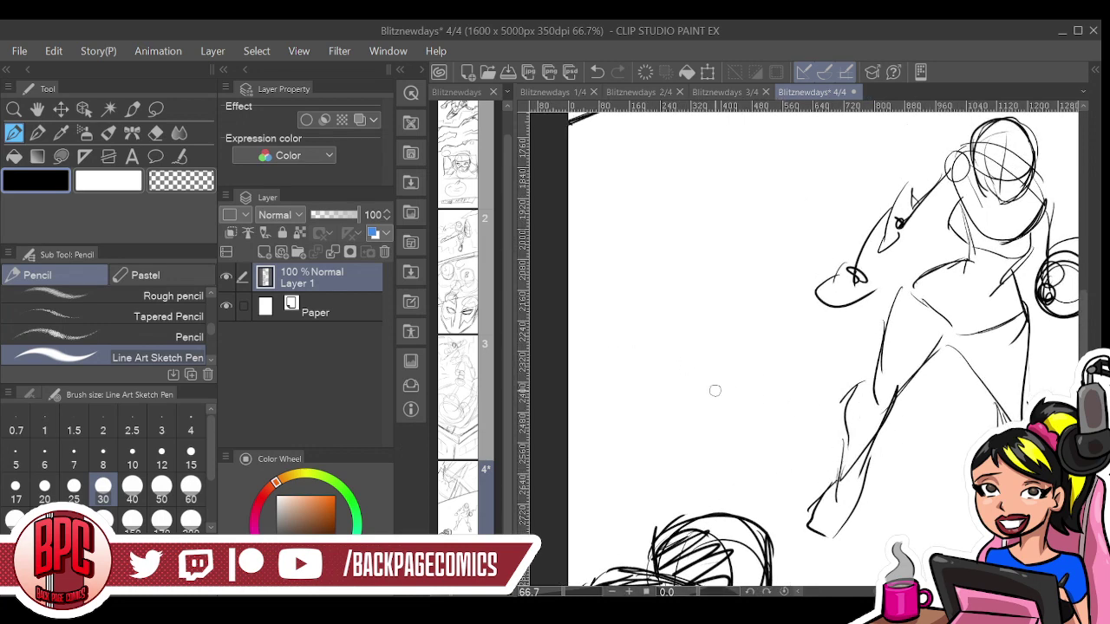
{"action": "mouse_move", "coordinate": [581, 377]}
{"action": "left_mouse_down"}
{"action": "mouse_move", "coordinate": [768, 311]}
{"action": "mouse_move", "coordinate": [1043, 356]}
{"action": "left_mouse_up"}
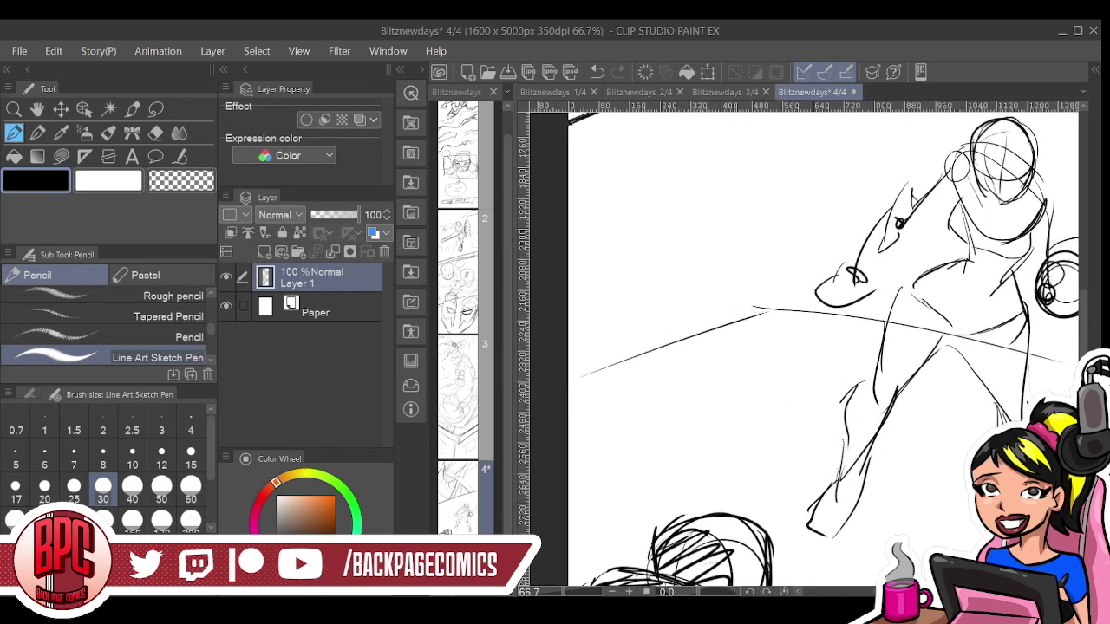
{"action": "mouse_move", "coordinate": [961, 409]}
{"action": "left_mouse_down"}
{"action": "mouse_move", "coordinate": [772, 434]}
{"action": "mouse_move", "coordinate": [803, 495]}
{"action": "mouse_move", "coordinate": [900, 520]}
{"action": "left_mouse_up"}
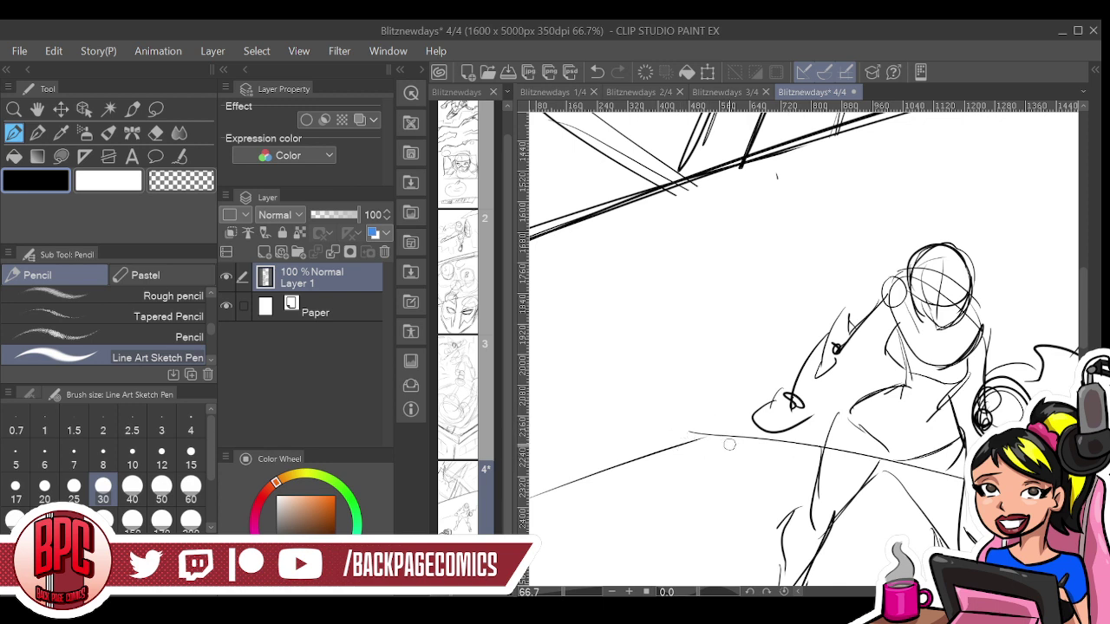
{"action": "left_click_drag", "start_coordinate": [531, 389], "coordinate": [819, 449]}
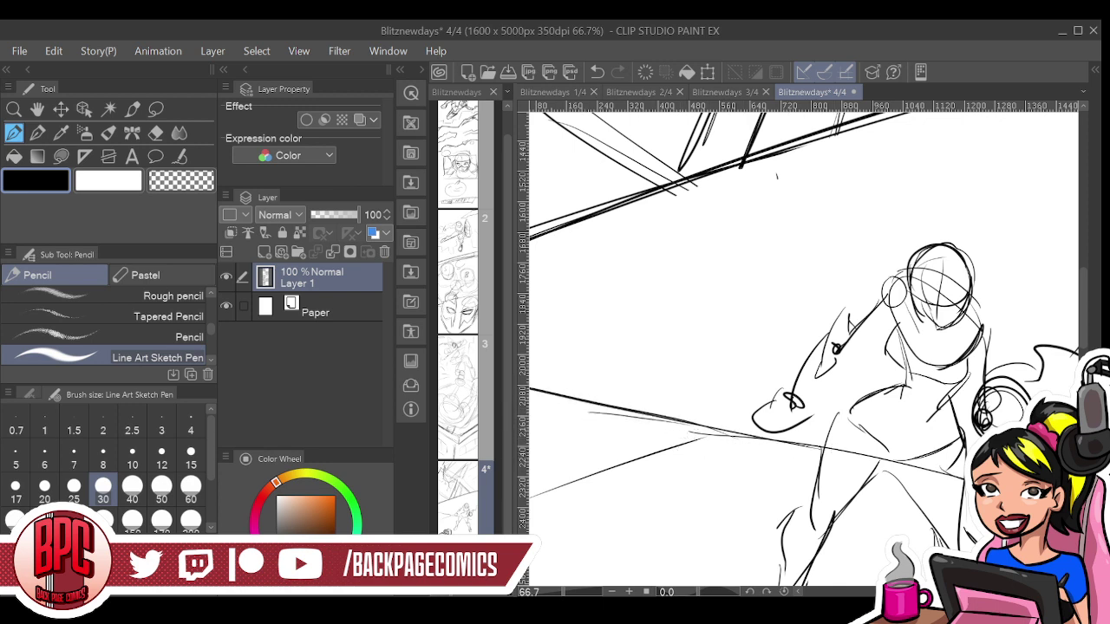
Sketch background structure lines under the diagonal border, with near-vertical columns on the left and a sloping line on the right
{"action": "mouse_move", "coordinate": [708, 196]}
{"action": "left_mouse_down"}
{"action": "mouse_move", "coordinate": [690, 394]}
{"action": "mouse_move", "coordinate": [555, 345]}
{"action": "mouse_move", "coordinate": [625, 383]}
{"action": "mouse_move", "coordinate": [687, 394]}
{"action": "left_mouse_up"}
{"action": "mouse_move", "coordinate": [694, 308]}
{"action": "left_mouse_down"}
{"action": "mouse_move", "coordinate": [708, 190]}
{"action": "mouse_move", "coordinate": [698, 287]}
{"action": "left_mouse_up"}
{"action": "left_click_drag", "start_coordinate": [789, 187], "coordinate": [765, 381]}
{"action": "mouse_move", "coordinate": [761, 247]}
{"action": "left_mouse_down"}
{"action": "mouse_move", "coordinate": [756, 392]}
{"action": "mouse_move", "coordinate": [955, 439]}
{"action": "left_mouse_up"}
{"action": "left_click_drag", "start_coordinate": [888, 430], "coordinate": [950, 441]}
{"action": "left_click_drag", "start_coordinate": [913, 227], "coordinate": [748, 389]}
{"action": "left_click_drag", "start_coordinate": [737, 279], "coordinate": [870, 295]}
{"action": "mouse_move", "coordinate": [776, 274]}
{"action": "left_mouse_down"}
{"action": "mouse_move", "coordinate": [986, 302]}
{"action": "mouse_move", "coordinate": [862, 286]}
{"action": "left_mouse_up"}
{"action": "left_click_drag", "start_coordinate": [619, 309], "coordinate": [593, 498]}
{"action": "left_click_drag", "start_coordinate": [607, 314], "coordinate": [598, 441]}
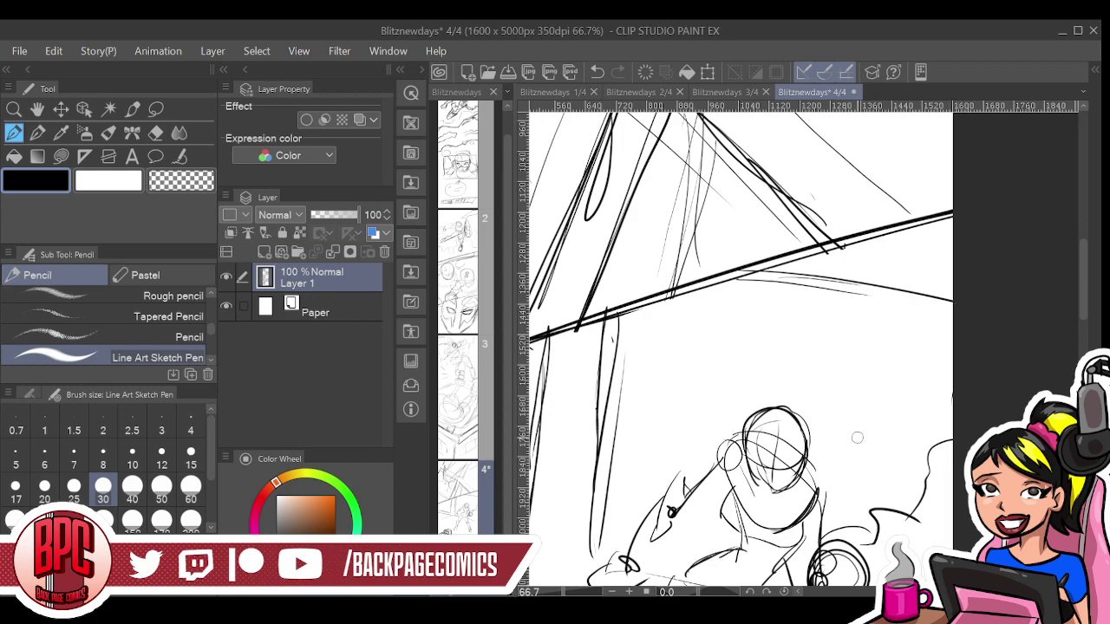
Strengthen the sloping line under the diagonal border and sketch a large jagged outline around the standing figure
{"action": "mouse_move", "coordinate": [873, 458]}
{"action": "left_mouse_down"}
{"action": "mouse_move", "coordinate": [830, 277]}
{"action": "mouse_move", "coordinate": [800, 255]}
{"action": "mouse_move", "coordinate": [794, 405]}
{"action": "left_mouse_up"}
{"action": "left_click_drag", "start_coordinate": [704, 261], "coordinate": [874, 281]}
{"action": "left_click_drag", "start_coordinate": [746, 257], "coordinate": [884, 298]}
{"action": "left_click_drag", "start_coordinate": [692, 319], "coordinate": [611, 425]}
{"action": "mouse_move", "coordinate": [710, 310]}
{"action": "left_mouse_down"}
{"action": "mouse_move", "coordinate": [737, 317]}
{"action": "mouse_move", "coordinate": [854, 420]}
{"action": "mouse_move", "coordinate": [848, 562]}
{"action": "left_mouse_up"}
Add short angular marks inside the jagged outline and rework the standing figure's head and face lines
{"action": "left_click_drag", "start_coordinate": [645, 374], "coordinate": [682, 387]}
{"action": "left_click_drag", "start_coordinate": [754, 446], "coordinate": [780, 468]}
{"action": "left_click_drag", "start_coordinate": [813, 422], "coordinate": [822, 383]}
{"action": "mouse_move", "coordinate": [708, 351]}
{"action": "left_mouse_down"}
{"action": "mouse_move", "coordinate": [770, 373]}
{"action": "mouse_move", "coordinate": [737, 355]}
{"action": "left_mouse_up"}
{"action": "mouse_move", "coordinate": [698, 415]}
{"action": "left_mouse_down"}
{"action": "mouse_move", "coordinate": [690, 388]}
{"action": "mouse_move", "coordinate": [759, 473]}
{"action": "mouse_move", "coordinate": [729, 501]}
{"action": "mouse_move", "coordinate": [719, 490]}
{"action": "mouse_move", "coordinate": [709, 497]}
{"action": "mouse_move", "coordinate": [722, 460]}
{"action": "left_mouse_up"}
{"action": "mouse_move", "coordinate": [697, 416]}
{"action": "left_mouse_down"}
{"action": "mouse_move", "coordinate": [720, 471]}
{"action": "mouse_move", "coordinate": [706, 505]}
{"action": "left_mouse_up"}
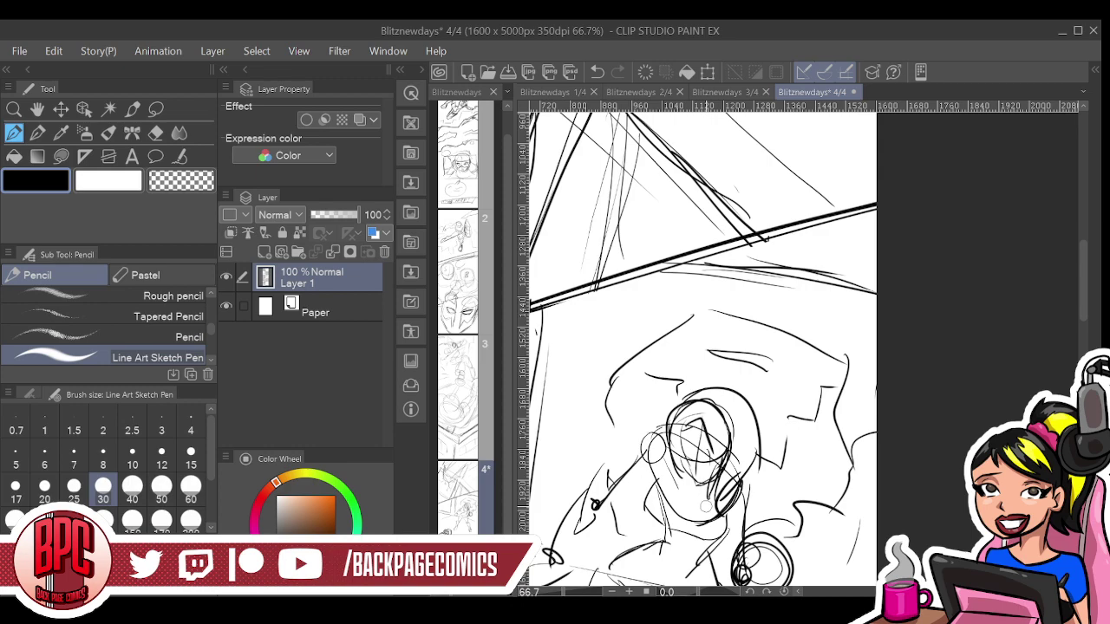
Draw a gently rising panel border across the full page width below the foreground figure
{"action": "left_click_drag", "start_coordinate": [771, 515], "coordinate": [892, 159]}
{"action": "left_click_drag", "start_coordinate": [789, 355], "coordinate": [856, 165]}
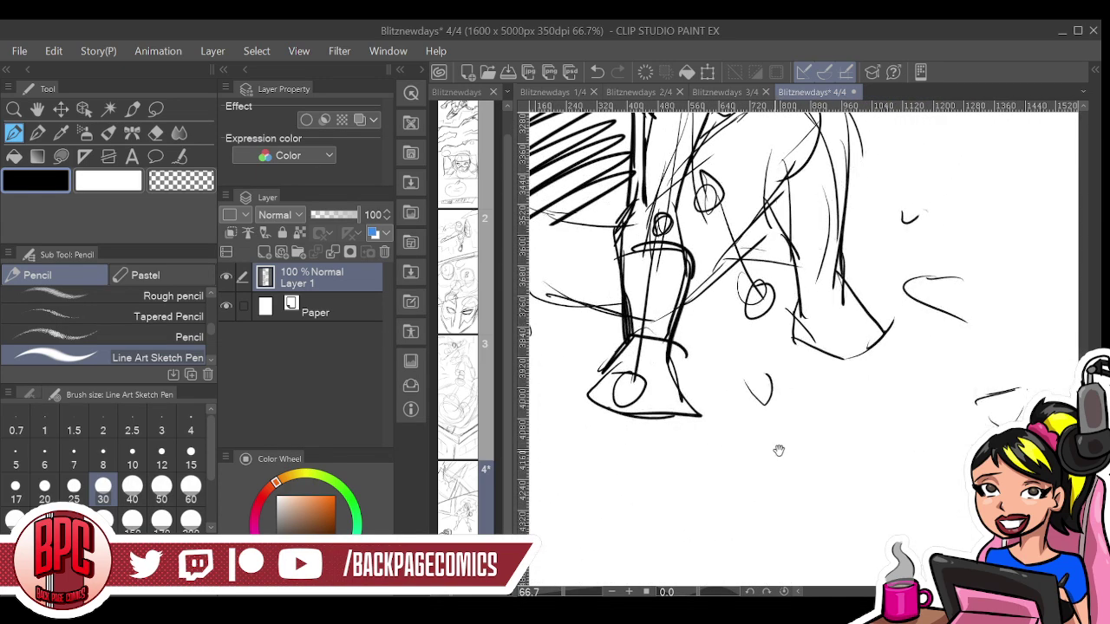
{"action": "left_click_drag", "start_coordinate": [779, 450], "coordinate": [828, 321]}
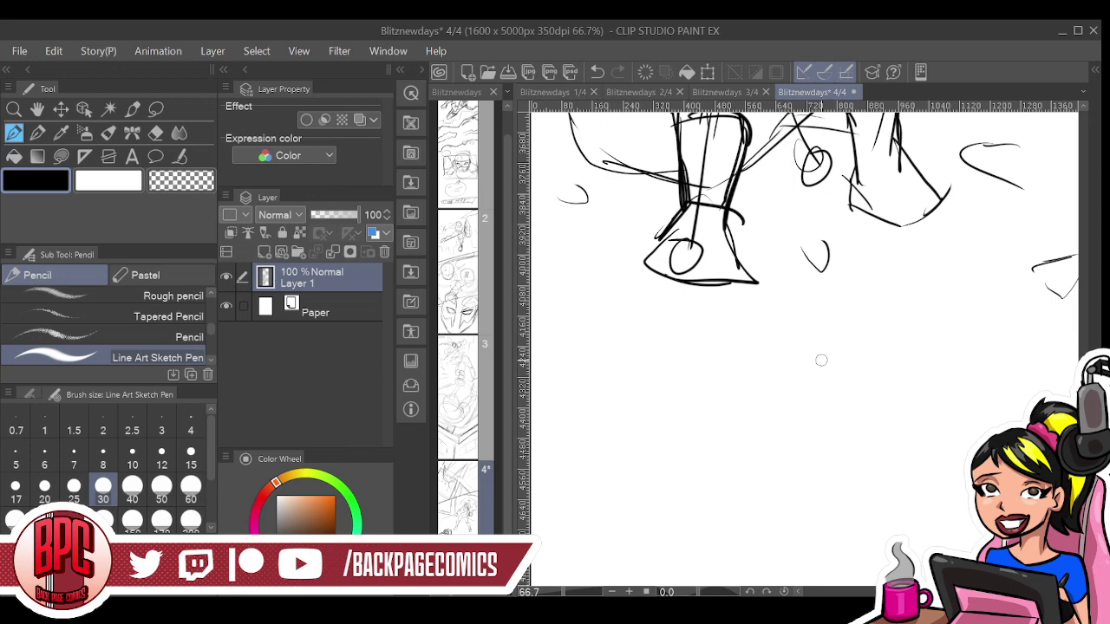
{"action": "mouse_move", "coordinate": [792, 436]}
{"action": "left_mouse_down"}
{"action": "mouse_move", "coordinate": [763, 335]}
{"action": "mouse_move", "coordinate": [768, 377]}
{"action": "mouse_move", "coordinate": [843, 399]}
{"action": "mouse_move", "coordinate": [808, 369]}
{"action": "left_mouse_up"}
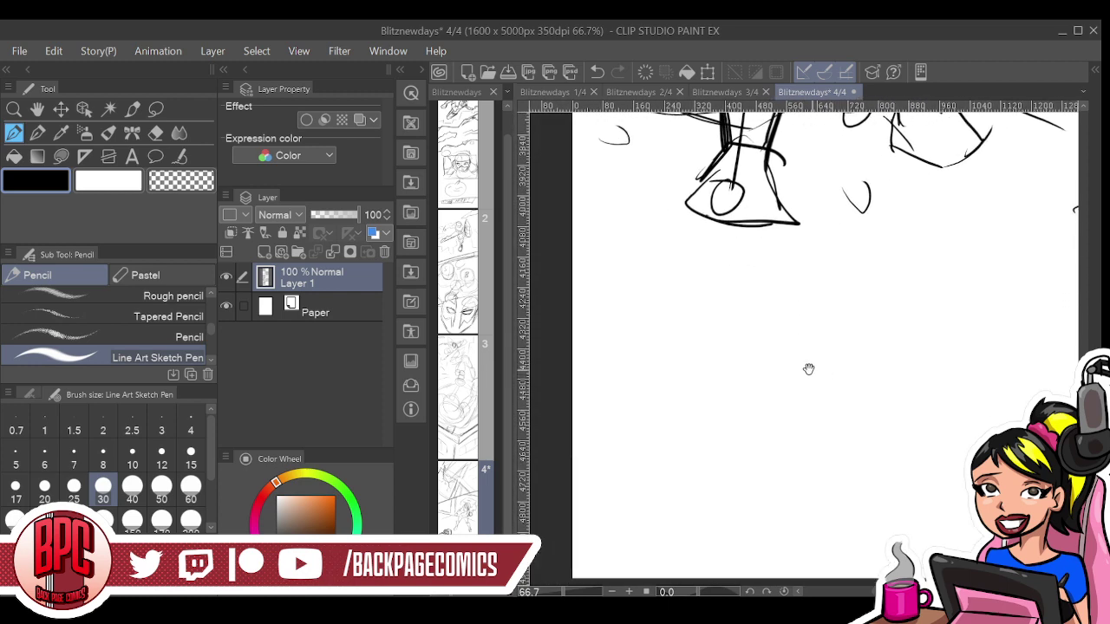
{"action": "left_click_drag", "start_coordinate": [577, 332], "coordinate": [1054, 290]}
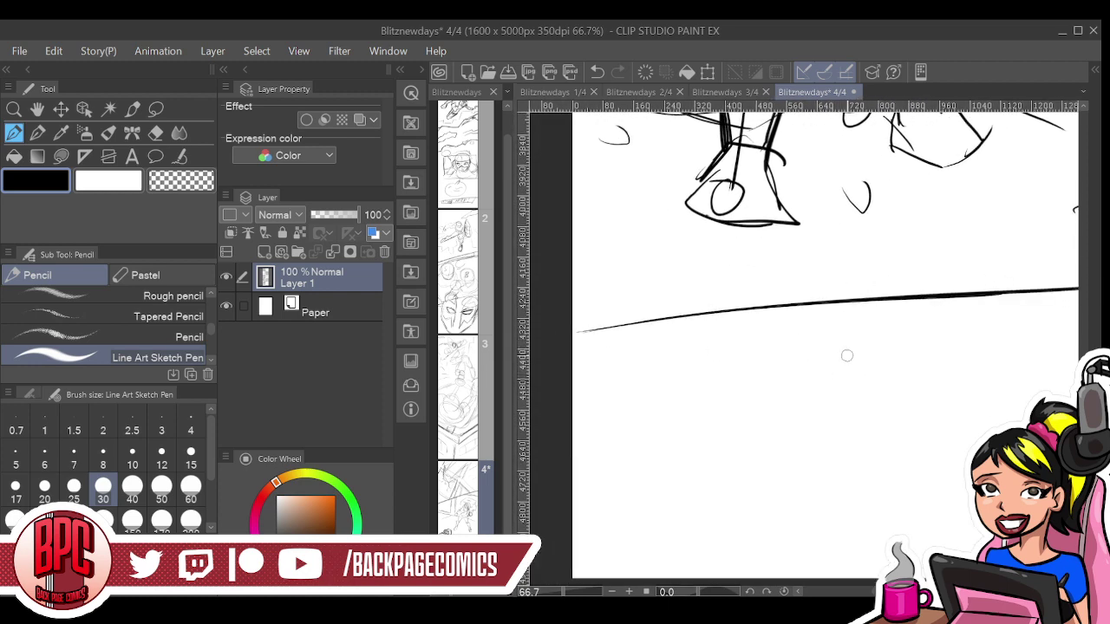
{"action": "mouse_move", "coordinate": [898, 404]}
{"action": "left_mouse_down"}
{"action": "mouse_move", "coordinate": [753, 369]}
{"action": "mouse_move", "coordinate": [772, 369]}
{"action": "left_mouse_up"}
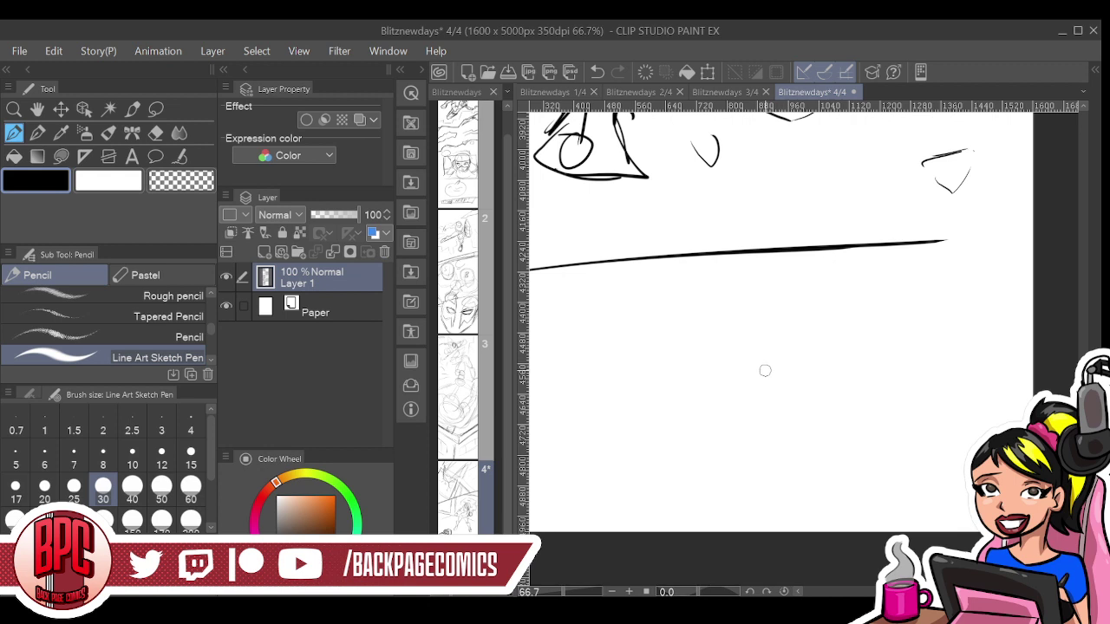
{"action": "left_click_drag", "start_coordinate": [904, 238], "coordinate": [1032, 235]}
Sketch the right eye of a close-up in the bottom panel, with lids, iris, eyebrow and strokes at the outer corner
{"action": "mouse_move", "coordinate": [712, 356]}
{"action": "left_mouse_down"}
{"action": "mouse_move", "coordinate": [798, 315]}
{"action": "mouse_move", "coordinate": [837, 358]}
{"action": "left_mouse_up"}
{"action": "left_click_drag", "start_coordinate": [786, 317], "coordinate": [834, 359]}
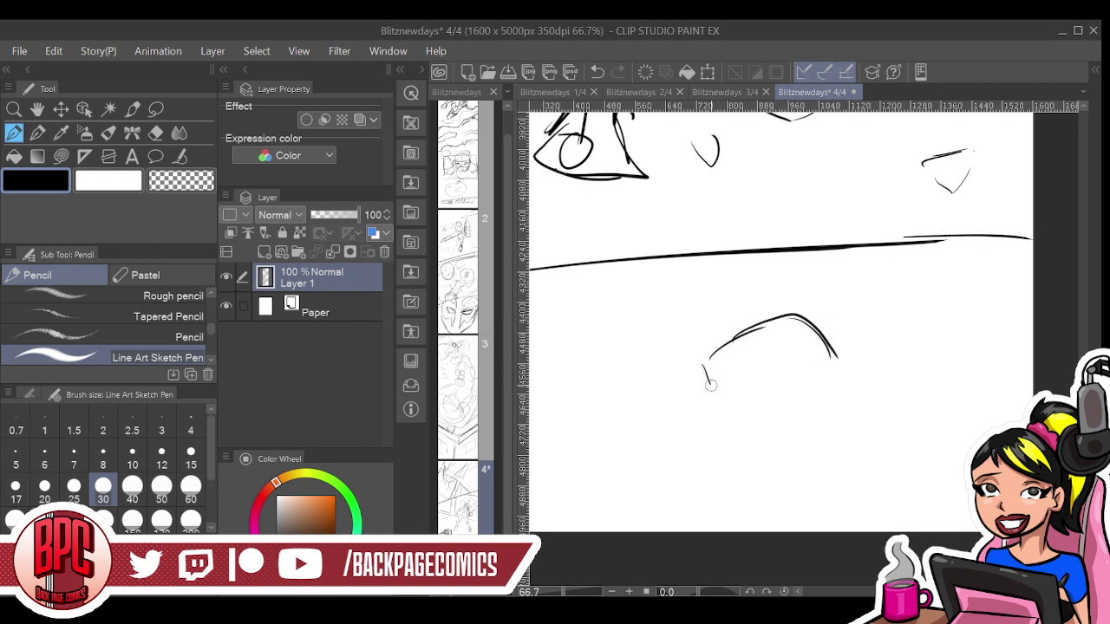
{"action": "left_click_drag", "start_coordinate": [733, 391], "coordinate": [828, 390]}
{"action": "mouse_move", "coordinate": [739, 370]}
{"action": "left_mouse_down"}
{"action": "mouse_move", "coordinate": [762, 379]}
{"action": "mouse_move", "coordinate": [739, 376]}
{"action": "left_mouse_up"}
{"action": "mouse_move", "coordinate": [691, 310]}
{"action": "left_mouse_down"}
{"action": "mouse_move", "coordinate": [804, 298]}
{"action": "mouse_move", "coordinate": [692, 310]}
{"action": "left_mouse_up"}
{"action": "left_click_drag", "start_coordinate": [831, 351], "coordinate": [831, 395]}
{"action": "mouse_move", "coordinate": [893, 327]}
{"action": "left_mouse_down"}
{"action": "mouse_move", "coordinate": [836, 356]}
{"action": "mouse_move", "coordinate": [815, 389]}
{"action": "left_mouse_up"}
Sketch the left eye of the close-up in the bottom panel, with its lids and a round iris
{"action": "mouse_move", "coordinate": [601, 375]}
{"action": "left_mouse_down"}
{"action": "mouse_move", "coordinate": [588, 347]}
{"action": "mouse_move", "coordinate": [570, 348]}
{"action": "left_mouse_up"}
{"action": "left_click_drag", "start_coordinate": [630, 382], "coordinate": [826, 415]}
{"action": "mouse_move", "coordinate": [783, 386]}
{"action": "left_mouse_down"}
{"action": "mouse_move", "coordinate": [709, 369]}
{"action": "mouse_move", "coordinate": [692, 400]}
{"action": "mouse_move", "coordinate": [704, 418]}
{"action": "mouse_move", "coordinate": [763, 419]}
{"action": "mouse_move", "coordinate": [727, 406]}
{"action": "mouse_move", "coordinate": [737, 382]}
{"action": "left_mouse_up"}
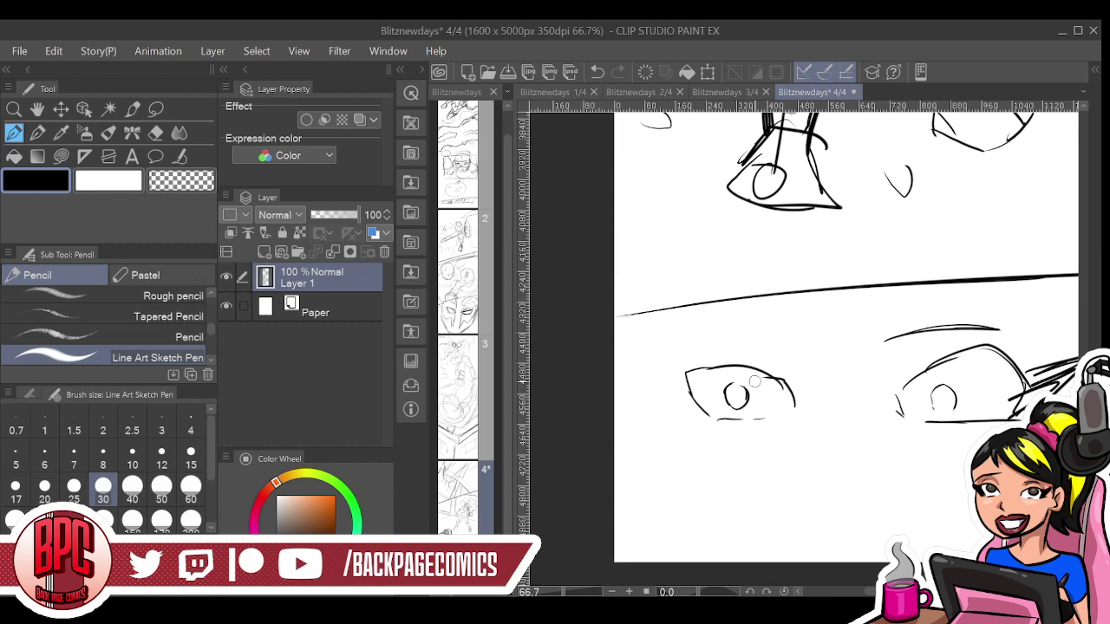
Redraw the left eye's iris as a narrow oval and add an angular outer corner and a thin eyebrow
{"action": "key", "text": "ctrl+z"}
{"action": "mouse_move", "coordinate": [733, 393]}
{"action": "left_mouse_down"}
{"action": "mouse_move", "coordinate": [737, 415]}
{"action": "mouse_move", "coordinate": [742, 382]}
{"action": "mouse_move", "coordinate": [732, 410]}
{"action": "left_mouse_up"}
{"action": "mouse_move", "coordinate": [687, 371]}
{"action": "left_mouse_down"}
{"action": "mouse_move", "coordinate": [753, 362]}
{"action": "mouse_move", "coordinate": [799, 413]}
{"action": "left_mouse_up"}
{"action": "left_click_drag", "start_coordinate": [699, 339], "coordinate": [781, 321]}
{"action": "mouse_move", "coordinate": [688, 371]}
{"action": "left_mouse_down"}
{"action": "mouse_move", "coordinate": [657, 361]}
{"action": "mouse_move", "coordinate": [715, 425]}
{"action": "mouse_move", "coordinate": [685, 370]}
{"action": "mouse_move", "coordinate": [704, 414]}
{"action": "left_mouse_up"}
Sketch several long, shallow lines above both eyes for the upper edge of the mask opening
{"action": "left_click_drag", "start_coordinate": [681, 312], "coordinate": [989, 324]}
{"action": "left_click_drag", "start_coordinate": [704, 333], "coordinate": [1065, 320]}
{"action": "left_click_drag", "start_coordinate": [756, 314], "coordinate": [1023, 318]}
{"action": "mouse_move", "coordinate": [762, 304]}
{"action": "left_mouse_down"}
{"action": "mouse_move", "coordinate": [907, 290]}
{"action": "mouse_move", "coordinate": [1023, 301]}
{"action": "left_mouse_up"}
{"action": "left_click_drag", "start_coordinate": [848, 294], "coordinate": [1078, 308]}
Outline the mask opening around the eyes with angled sides and a lower edge rising to a central peak
{"action": "mouse_move", "coordinate": [652, 317]}
{"action": "left_mouse_down"}
{"action": "mouse_move", "coordinate": [668, 417]}
{"action": "mouse_move", "coordinate": [720, 510]}
{"action": "left_mouse_up"}
{"action": "left_click_drag", "start_coordinate": [658, 362], "coordinate": [692, 500]}
{"action": "mouse_move", "coordinate": [668, 444]}
{"action": "left_mouse_down"}
{"action": "mouse_move", "coordinate": [751, 524]}
{"action": "mouse_move", "coordinate": [850, 468]}
{"action": "left_mouse_up"}
{"action": "mouse_move", "coordinate": [780, 505]}
{"action": "left_mouse_down"}
{"action": "mouse_move", "coordinate": [855, 465]}
{"action": "mouse_move", "coordinate": [959, 512]}
{"action": "left_mouse_up"}
{"action": "left_click_drag", "start_coordinate": [838, 468], "coordinate": [963, 514]}
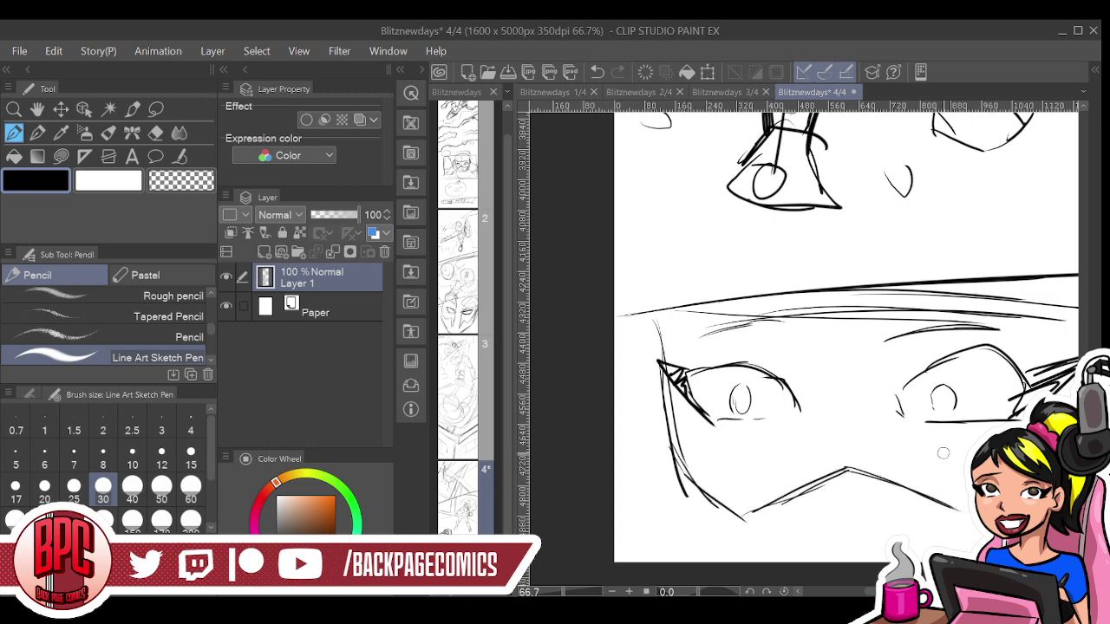
{"action": "left_click_drag", "start_coordinate": [960, 456], "coordinate": [748, 430]}
{"action": "mouse_move", "coordinate": [722, 480]}
{"action": "left_mouse_down"}
{"action": "mouse_move", "coordinate": [780, 496]}
{"action": "mouse_move", "coordinate": [854, 430]}
{"action": "left_mouse_up"}
{"action": "left_click_drag", "start_coordinate": [772, 488], "coordinate": [864, 427]}
{"action": "left_click_drag", "start_coordinate": [856, 323], "coordinate": [849, 415]}
{"action": "left_click_drag", "start_coordinate": [852, 297], "coordinate": [852, 438]}
{"action": "left_click_drag", "start_coordinate": [840, 292], "coordinate": [857, 390]}
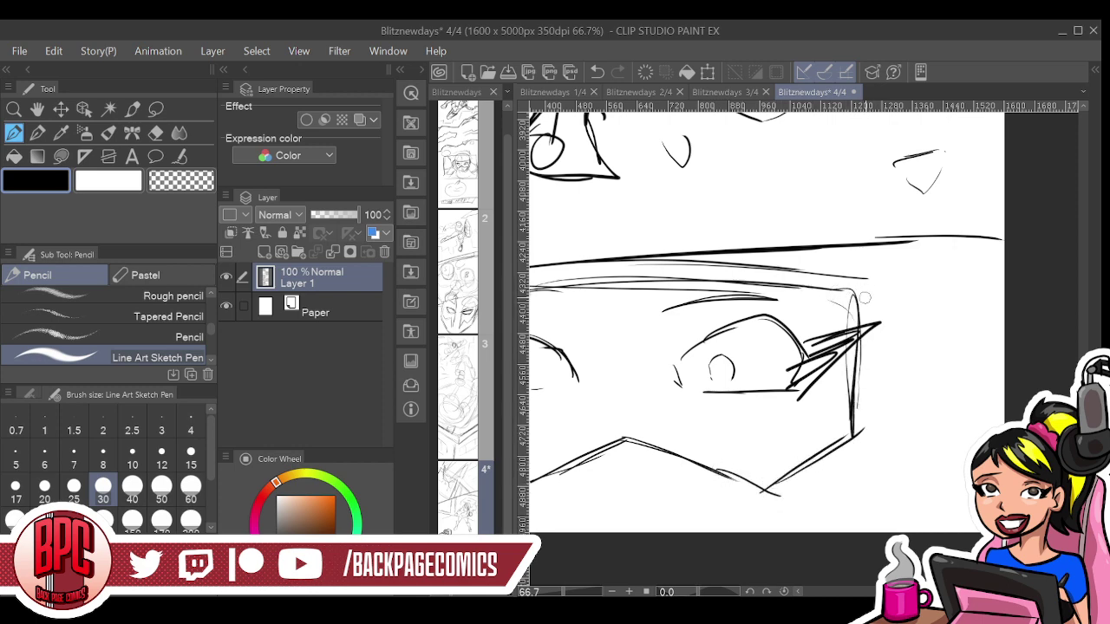
Add an outer contour beyond the right side of the mask and a second line below its peaked lower edge
{"action": "mouse_move", "coordinate": [821, 276]}
{"action": "left_mouse_down"}
{"action": "mouse_move", "coordinate": [901, 274]}
{"action": "mouse_move", "coordinate": [942, 255]}
{"action": "left_mouse_up"}
{"action": "left_click_drag", "start_coordinate": [862, 276], "coordinate": [933, 257]}
{"action": "mouse_move", "coordinate": [952, 248]}
{"action": "left_mouse_down"}
{"action": "mouse_move", "coordinate": [972, 280]}
{"action": "mouse_move", "coordinate": [951, 415]}
{"action": "left_mouse_up"}
{"action": "left_click_drag", "start_coordinate": [945, 333], "coordinate": [924, 438]}
{"action": "mouse_move", "coordinate": [547, 500]}
{"action": "left_mouse_down"}
{"action": "mouse_move", "coordinate": [607, 462]}
{"action": "mouse_move", "coordinate": [745, 512]}
{"action": "left_mouse_up"}
{"action": "mouse_move", "coordinate": [642, 474]}
{"action": "left_mouse_down"}
{"action": "mouse_move", "coordinate": [748, 515]}
{"action": "mouse_move", "coordinate": [845, 491]}
{"action": "left_mouse_up"}
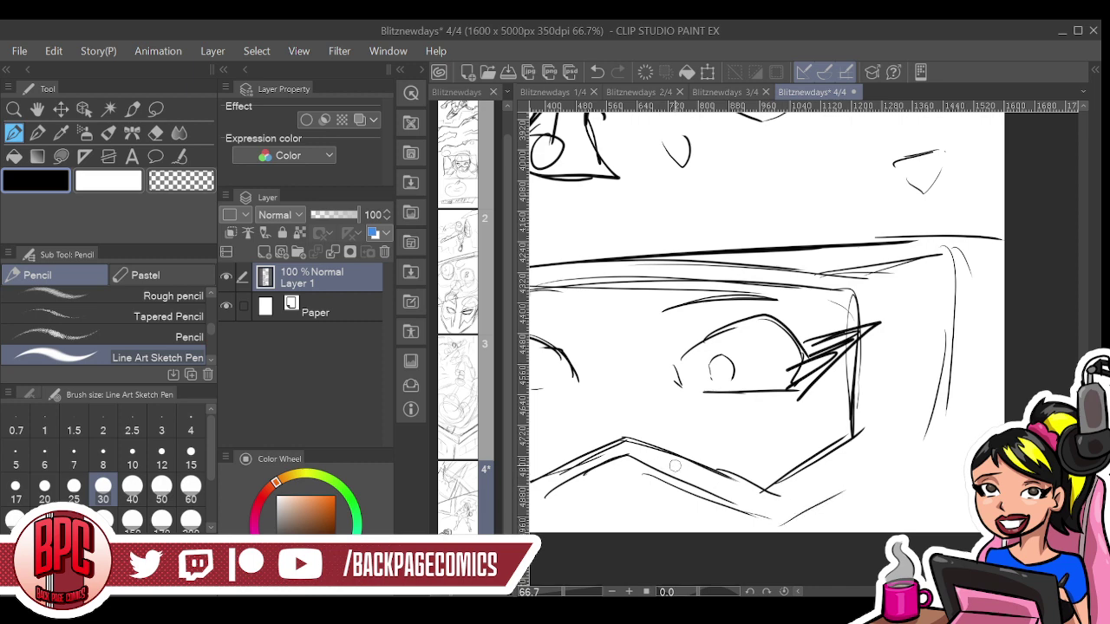
Add strokes and a large oval at the mask's lower-left side and a long horizontal line across its lower edge
{"action": "left_click_drag", "start_coordinate": [672, 497], "coordinate": [854, 430]}
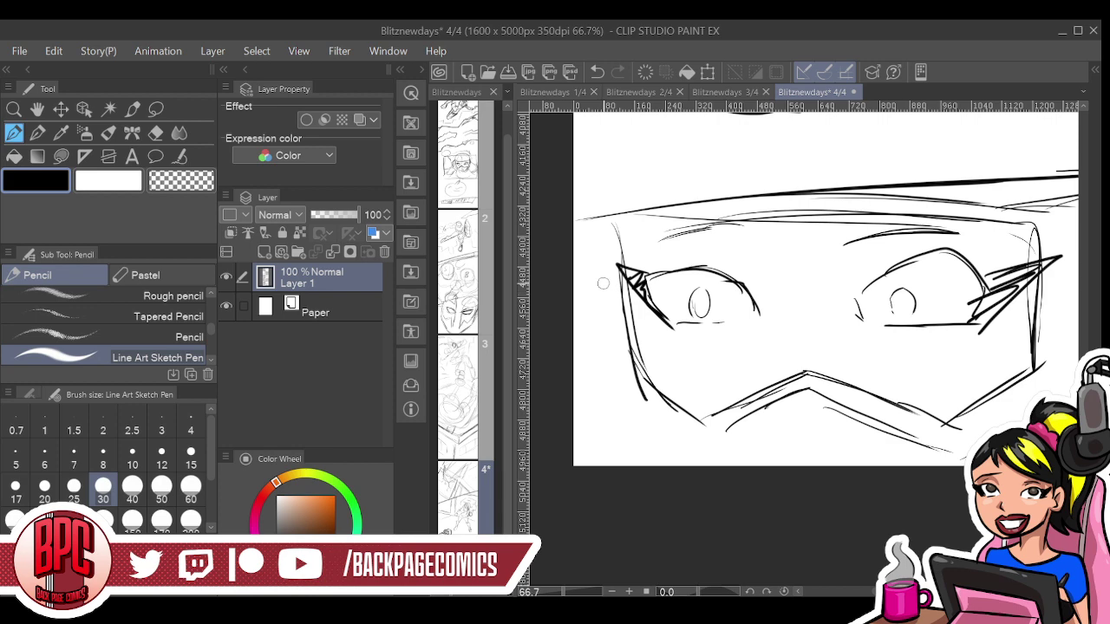
{"action": "mouse_move", "coordinate": [631, 212]}
{"action": "left_mouse_down"}
{"action": "mouse_move", "coordinate": [631, 325]}
{"action": "mouse_move", "coordinate": [675, 399]}
{"action": "left_mouse_up"}
{"action": "mouse_move", "coordinate": [646, 354]}
{"action": "left_mouse_down"}
{"action": "mouse_move", "coordinate": [652, 434]}
{"action": "mouse_move", "coordinate": [646, 357]}
{"action": "left_mouse_up"}
{"action": "left_click_drag", "start_coordinate": [694, 392], "coordinate": [744, 386]}
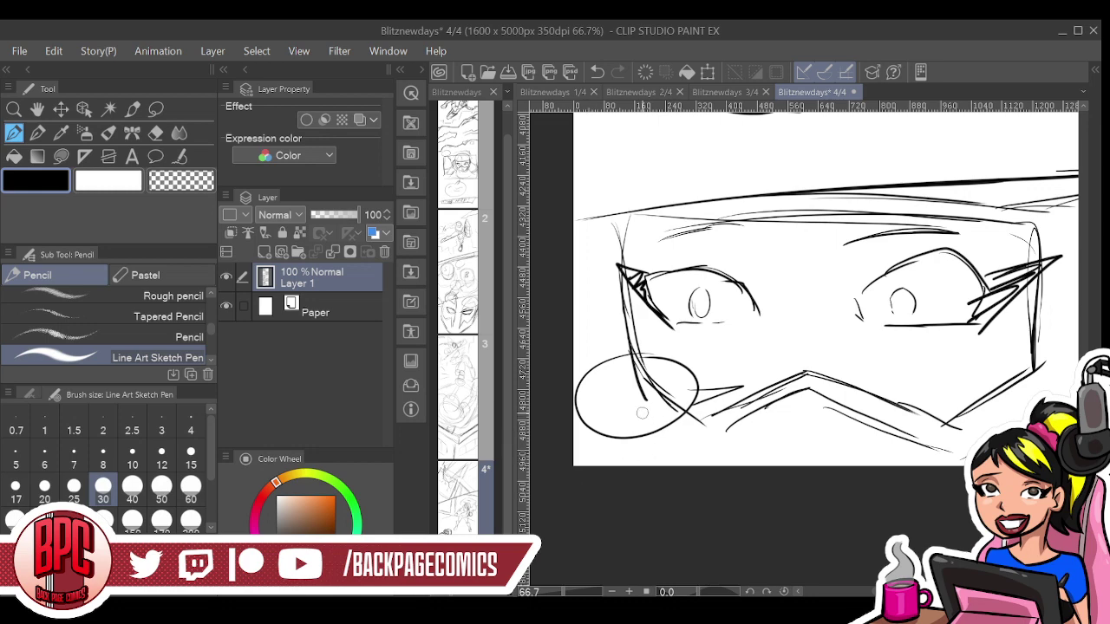
{"action": "left_click_drag", "start_coordinate": [647, 415], "coordinate": [856, 416]}
{"action": "left_click_drag", "start_coordinate": [702, 415], "coordinate": [1006, 425]}
{"action": "mouse_move", "coordinate": [762, 423]}
{"action": "left_mouse_down"}
{"action": "mouse_move", "coordinate": [987, 425]}
{"action": "mouse_move", "coordinate": [786, 430]}
{"action": "mouse_move", "coordinate": [838, 417]}
{"action": "left_mouse_up"}
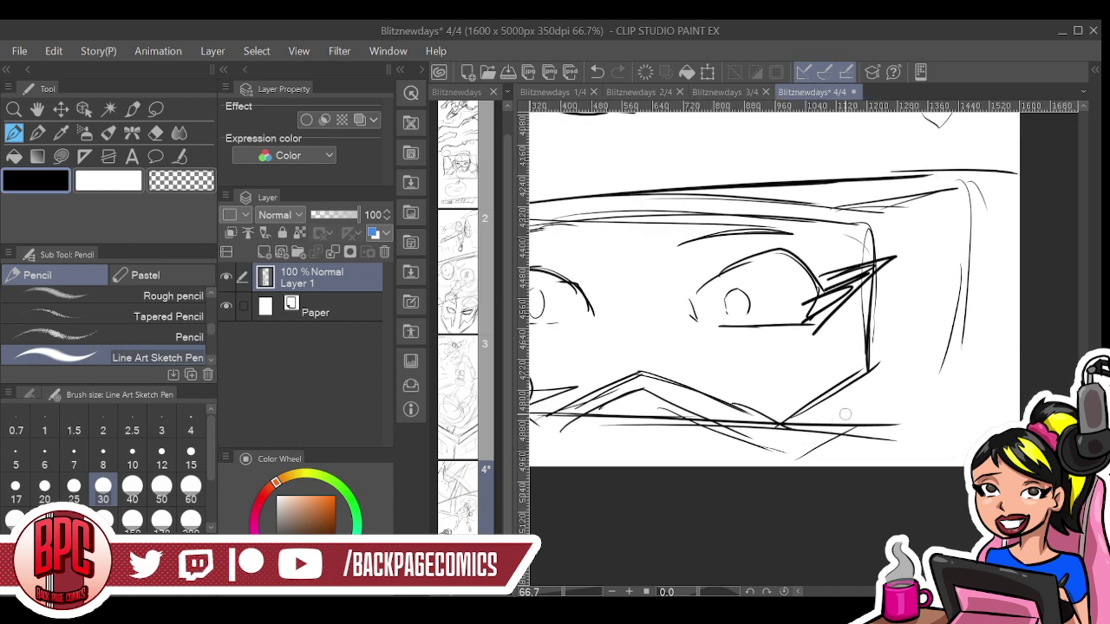
Rework the right side of the mask with slanting contour strokes, outer curves and a heavy scribble above the eye's corner
{"action": "mouse_move", "coordinate": [747, 189]}
{"action": "left_mouse_down"}
{"action": "mouse_move", "coordinate": [820, 259]}
{"action": "mouse_move", "coordinate": [867, 418]}
{"action": "mouse_move", "coordinate": [842, 434]}
{"action": "left_mouse_up"}
{"action": "left_click_drag", "start_coordinate": [853, 367], "coordinate": [838, 441]}
{"action": "left_click_drag", "start_coordinate": [865, 355], "coordinate": [841, 432]}
{"action": "left_click_drag", "start_coordinate": [986, 168], "coordinate": [969, 395]}
{"action": "left_click_drag", "start_coordinate": [988, 237], "coordinate": [961, 435]}
{"action": "left_click_drag", "start_coordinate": [982, 378], "coordinate": [951, 441]}
{"action": "mouse_move", "coordinate": [739, 196]}
{"action": "left_mouse_down"}
{"action": "mouse_move", "coordinate": [800, 246]}
{"action": "mouse_move", "coordinate": [833, 378]}
{"action": "left_mouse_up"}
{"action": "left_click_drag", "start_coordinate": [822, 289], "coordinate": [785, 420]}
{"action": "left_click_drag", "start_coordinate": [855, 333], "coordinate": [802, 407]}
{"action": "mouse_move", "coordinate": [837, 387]}
{"action": "left_mouse_down"}
{"action": "mouse_move", "coordinate": [824, 423]}
{"action": "mouse_move", "coordinate": [846, 388]}
{"action": "left_mouse_up"}
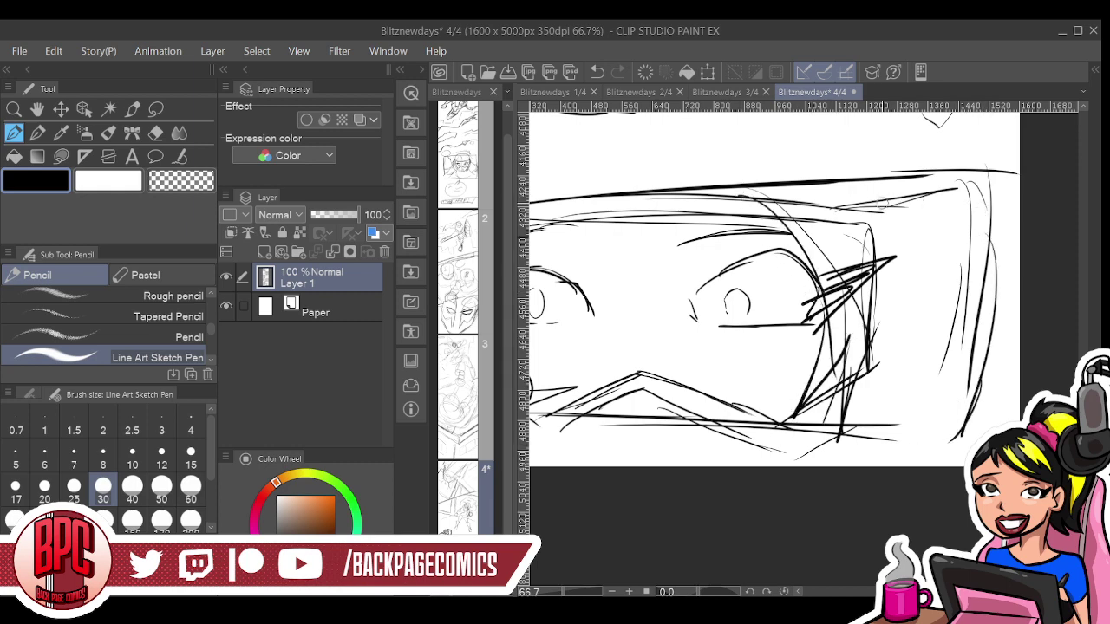
{"action": "left_click_drag", "start_coordinate": [815, 231], "coordinate": [894, 186]}
Erase the stray lines outside the right eye using Lasso fill with the transparent color
{"action": "key", "text": "u"}
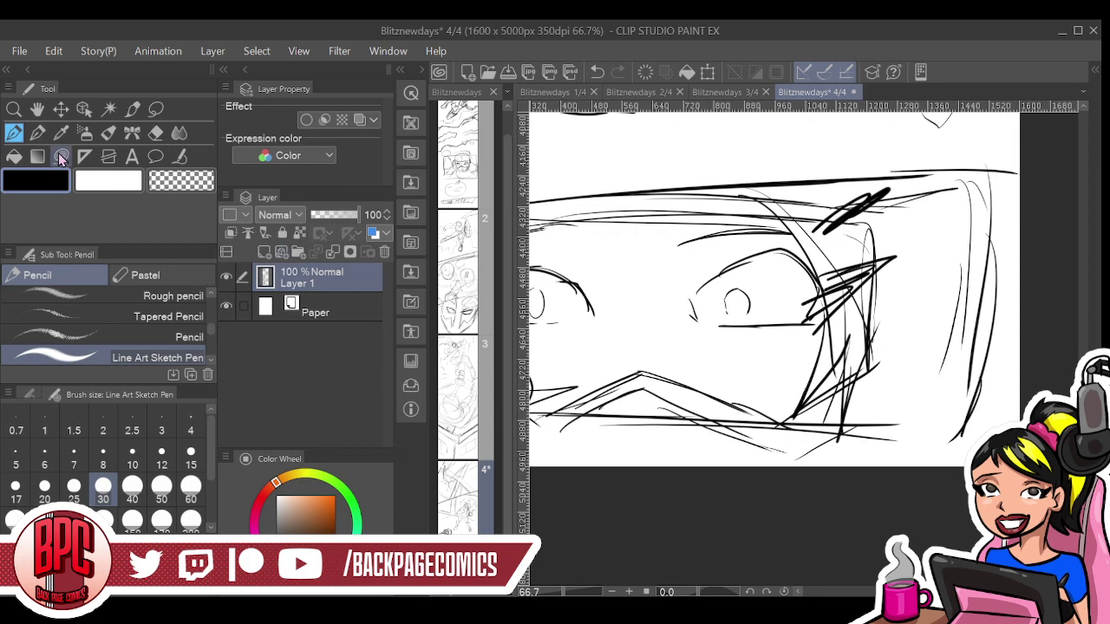
{"action": "left_click", "coordinate": [182, 193]}
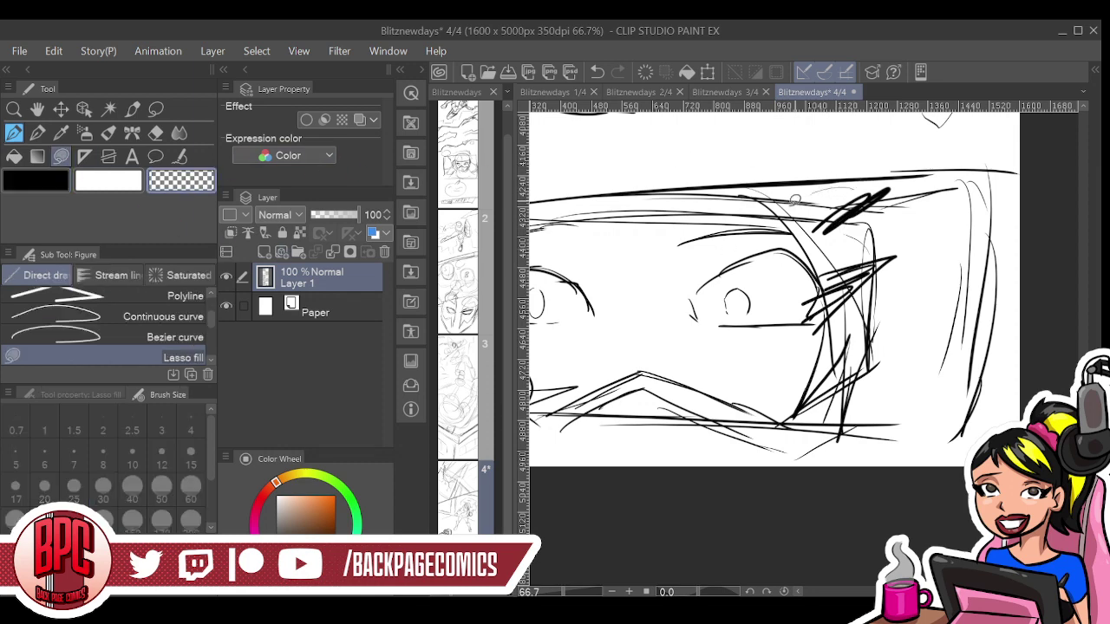
{"action": "mouse_move", "coordinate": [898, 254]}
{"action": "left_mouse_down"}
{"action": "mouse_move", "coordinate": [971, 177]}
{"action": "mouse_move", "coordinate": [798, 227]}
{"action": "left_mouse_up"}
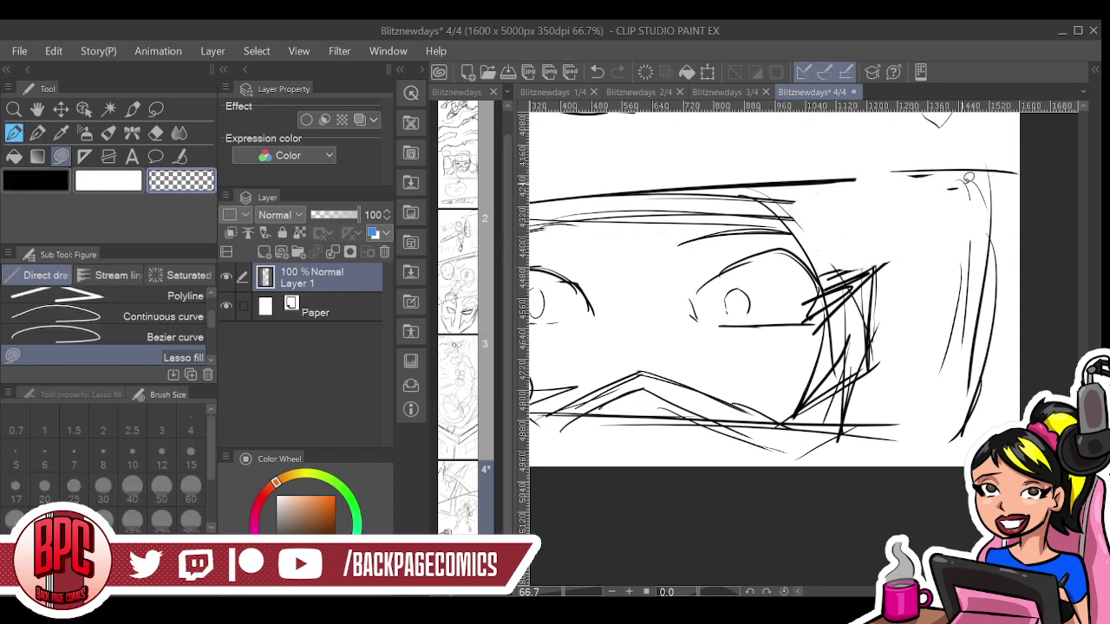
{"action": "mouse_move", "coordinate": [868, 356]}
{"action": "left_mouse_down"}
{"action": "mouse_move", "coordinate": [822, 375]}
{"action": "mouse_move", "coordinate": [851, 411]}
{"action": "left_mouse_up"}
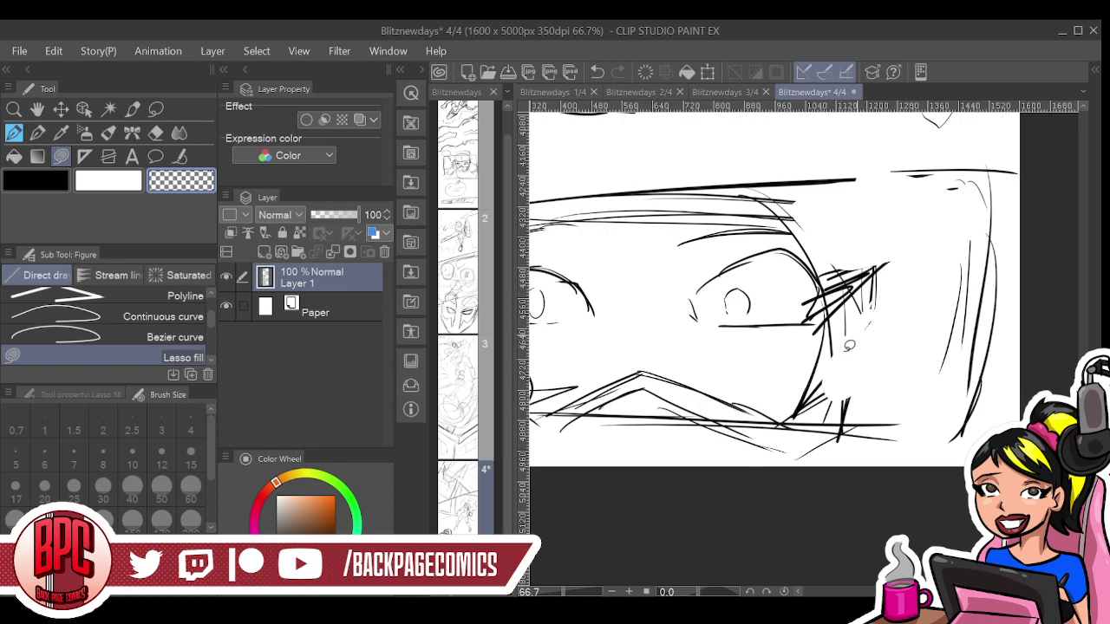
{"action": "mouse_move", "coordinate": [843, 320]}
{"action": "left_mouse_down"}
{"action": "mouse_move", "coordinate": [889, 278]}
{"action": "mouse_move", "coordinate": [843, 343]}
{"action": "mouse_move", "coordinate": [900, 270]}
{"action": "mouse_move", "coordinate": [886, 343]}
{"action": "mouse_move", "coordinate": [856, 333]}
{"action": "mouse_move", "coordinate": [814, 398]}
{"action": "mouse_move", "coordinate": [819, 409]}
{"action": "mouse_move", "coordinate": [897, 378]}
{"action": "left_mouse_up"}
{"action": "mouse_move", "coordinate": [959, 270]}
{"action": "left_mouse_down"}
{"action": "mouse_move", "coordinate": [979, 359]}
{"action": "mouse_move", "coordinate": [966, 234]}
{"action": "left_mouse_up"}
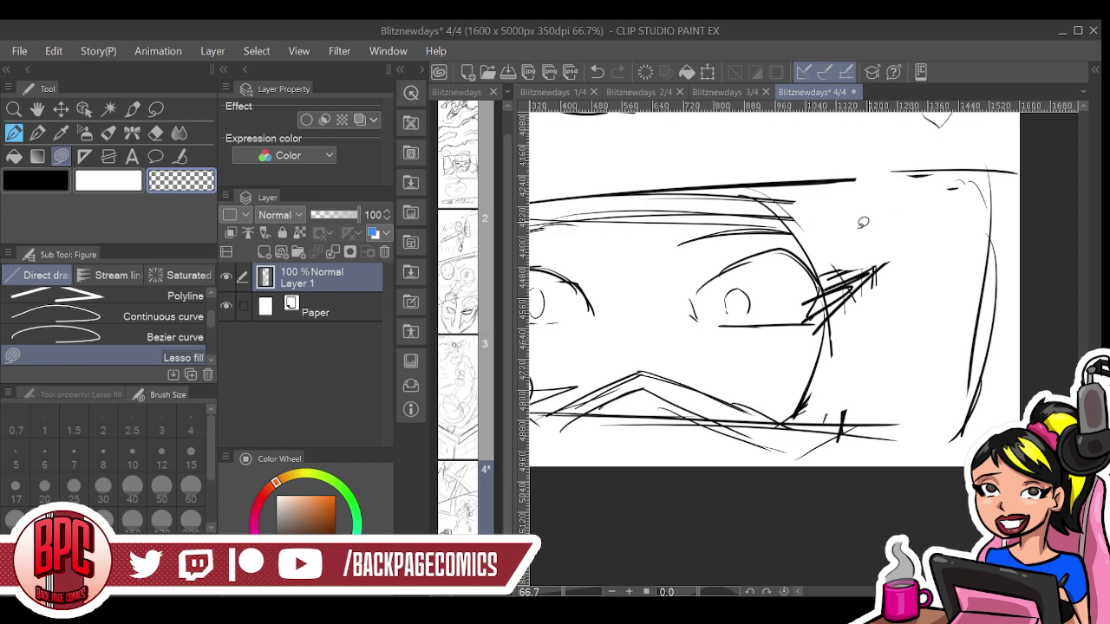
{"action": "mouse_move", "coordinate": [815, 280]}
{"action": "left_mouse_down"}
{"action": "mouse_move", "coordinate": [845, 250]}
{"action": "mouse_move", "coordinate": [852, 260]}
{"action": "mouse_move", "coordinate": [878, 225]}
{"action": "left_mouse_up"}
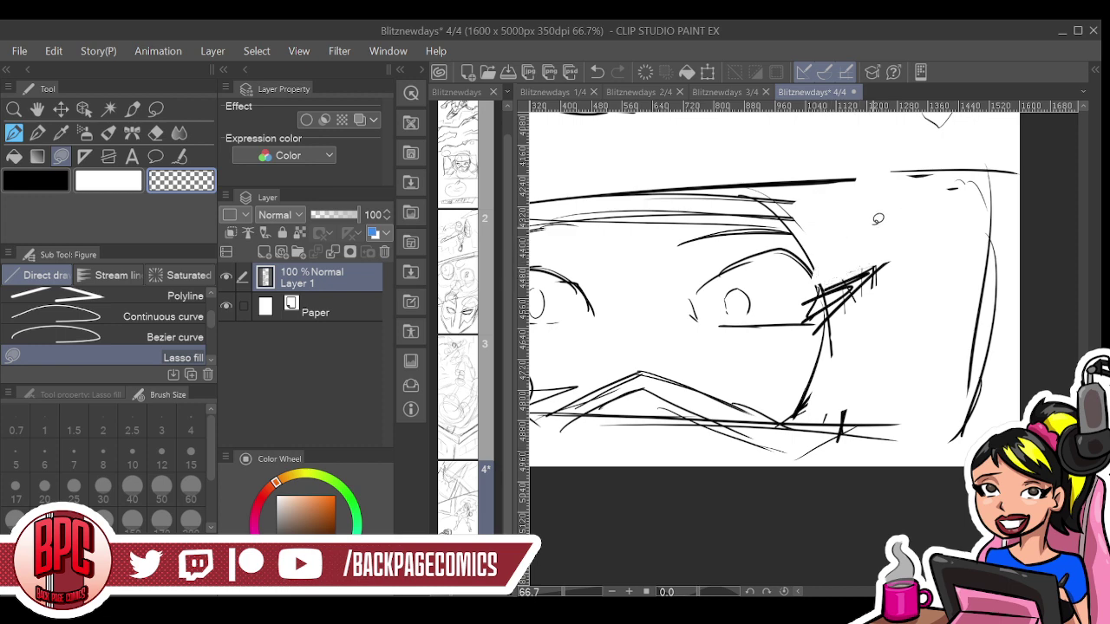
{"action": "mouse_move", "coordinate": [778, 185]}
{"action": "left_mouse_down"}
{"action": "mouse_move", "coordinate": [814, 225]}
{"action": "mouse_move", "coordinate": [796, 211]}
{"action": "mouse_move", "coordinate": [801, 183]}
{"action": "left_mouse_up"}
Draw heavy black right and bottom borders around the eye close-up with the Line Art Sketch Pen
{"action": "left_click", "coordinate": [39, 182]}
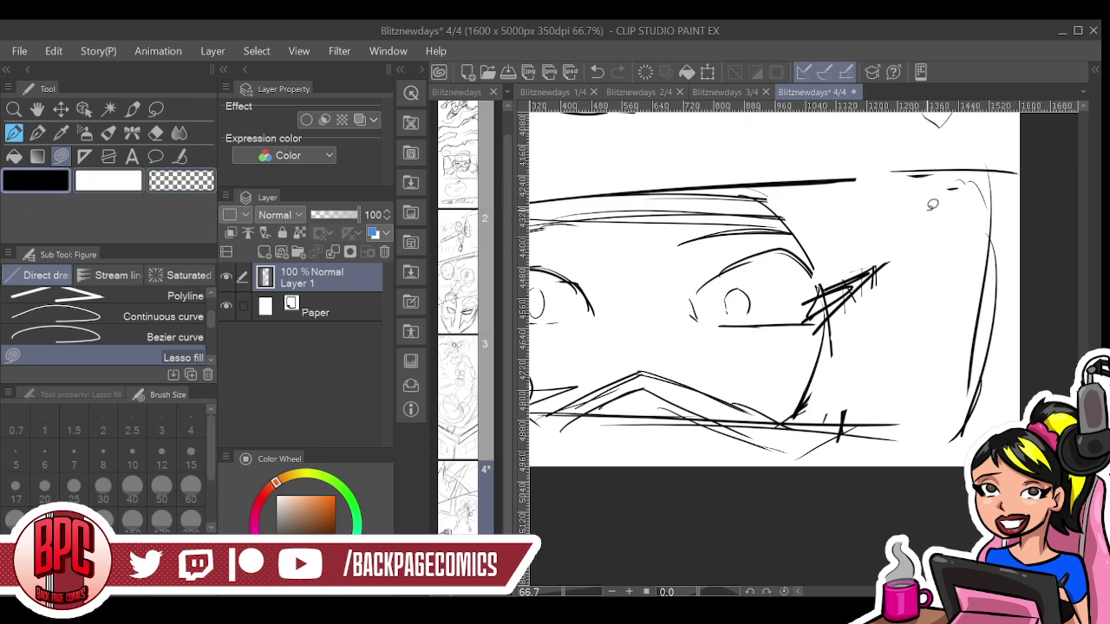
{"action": "left_click", "coordinate": [18, 135]}
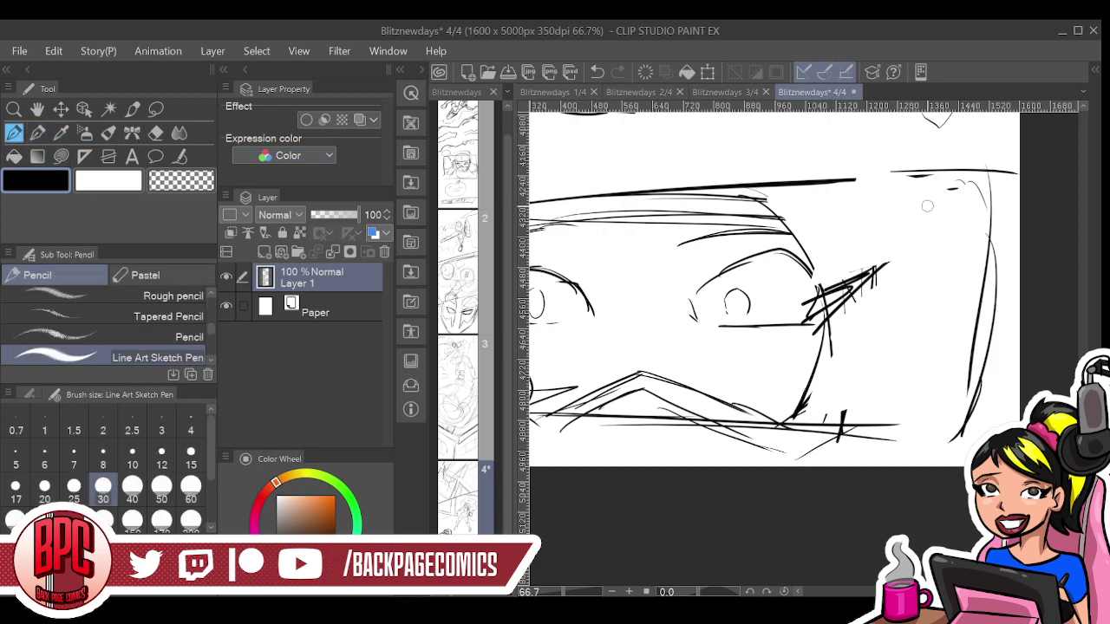
{"action": "mouse_move", "coordinate": [822, 184]}
{"action": "left_mouse_down"}
{"action": "mouse_move", "coordinate": [962, 171]}
{"action": "mouse_move", "coordinate": [930, 390]}
{"action": "left_mouse_up"}
{"action": "left_click_drag", "start_coordinate": [939, 172], "coordinate": [902, 438]}
{"action": "left_click_drag", "start_coordinate": [562, 428], "coordinate": [884, 423]}
{"action": "left_click_drag", "start_coordinate": [720, 434], "coordinate": [932, 425]}
{"action": "left_click_drag", "start_coordinate": [590, 431], "coordinate": [841, 425]}
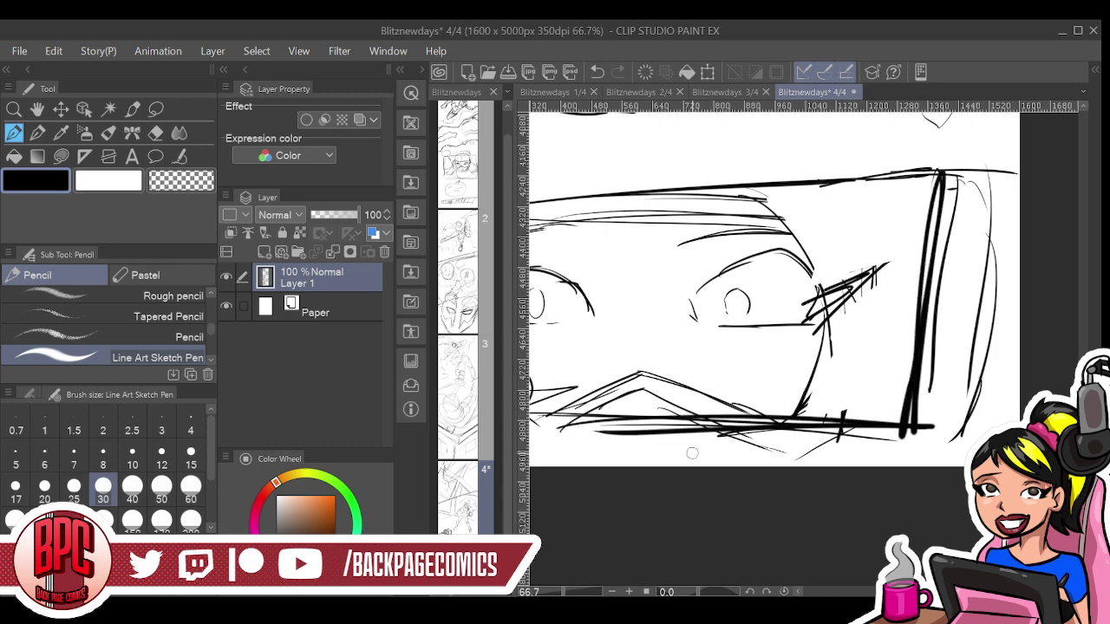
{"action": "left_click_drag", "start_coordinate": [676, 438], "coordinate": [921, 441]}
{"action": "left_click_drag", "start_coordinate": [707, 426], "coordinate": [931, 428]}
{"action": "left_click_drag", "start_coordinate": [764, 424], "coordinate": [929, 427]}
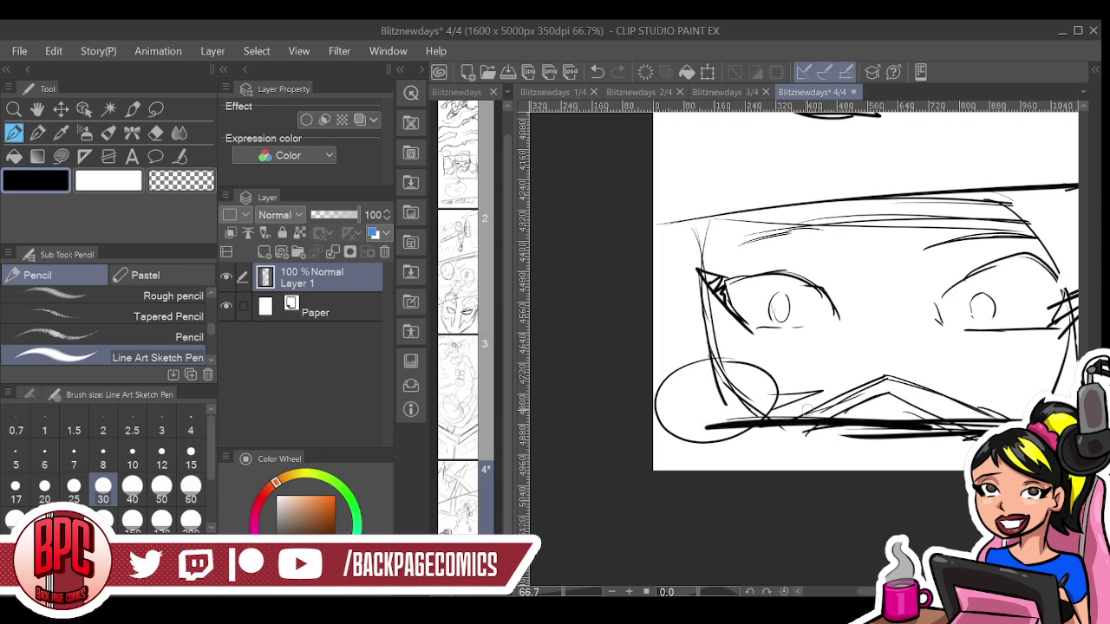
Complete the heavy frame with left and top borders, and thicken the upper-right corner of the panel
{"action": "left_click_drag", "start_coordinate": [697, 234], "coordinate": [713, 446]}
{"action": "left_click_drag", "start_coordinate": [682, 204], "coordinate": [696, 399]}
{"action": "mouse_move", "coordinate": [684, 224]}
{"action": "left_mouse_down"}
{"action": "mouse_move", "coordinate": [937, 192]}
{"action": "mouse_move", "coordinate": [1021, 200]}
{"action": "left_mouse_up"}
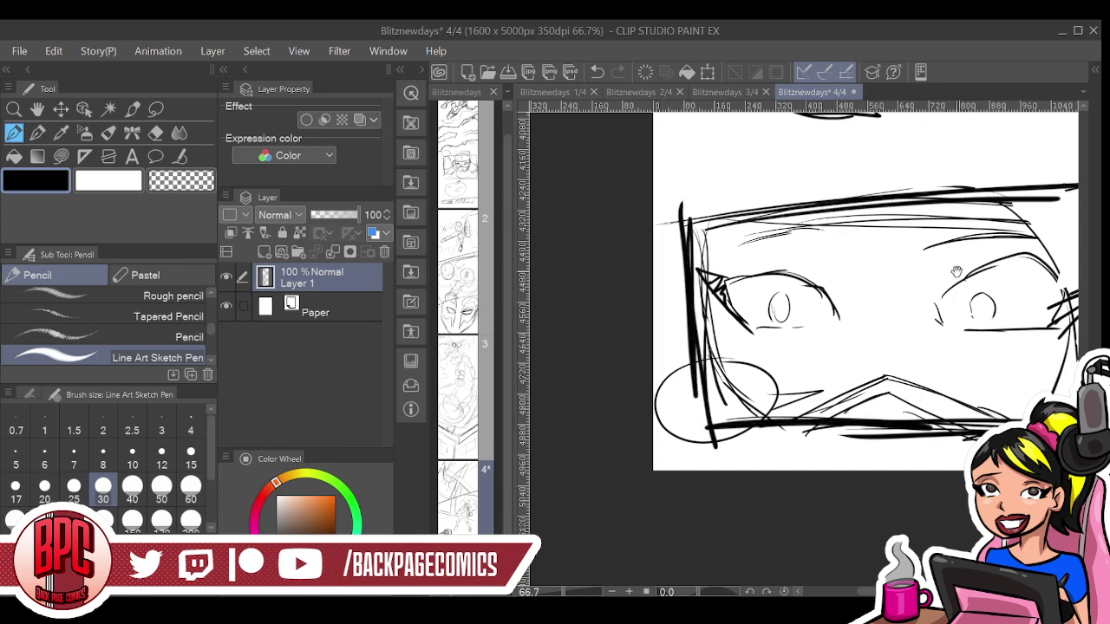
{"action": "left_click_drag", "start_coordinate": [954, 271], "coordinate": [752, 333]}
{"action": "left_click_drag", "start_coordinate": [784, 271], "coordinate": [952, 260]}
{"action": "left_click_drag", "start_coordinate": [723, 269], "coordinate": [980, 249]}
{"action": "left_click_drag", "start_coordinate": [763, 270], "coordinate": [959, 248]}
{"action": "mouse_move", "coordinate": [964, 258]}
{"action": "left_mouse_down"}
{"action": "mouse_move", "coordinate": [957, 347]}
{"action": "mouse_move", "coordinate": [926, 438]}
{"action": "mouse_move", "coordinate": [952, 408]}
{"action": "left_mouse_up"}
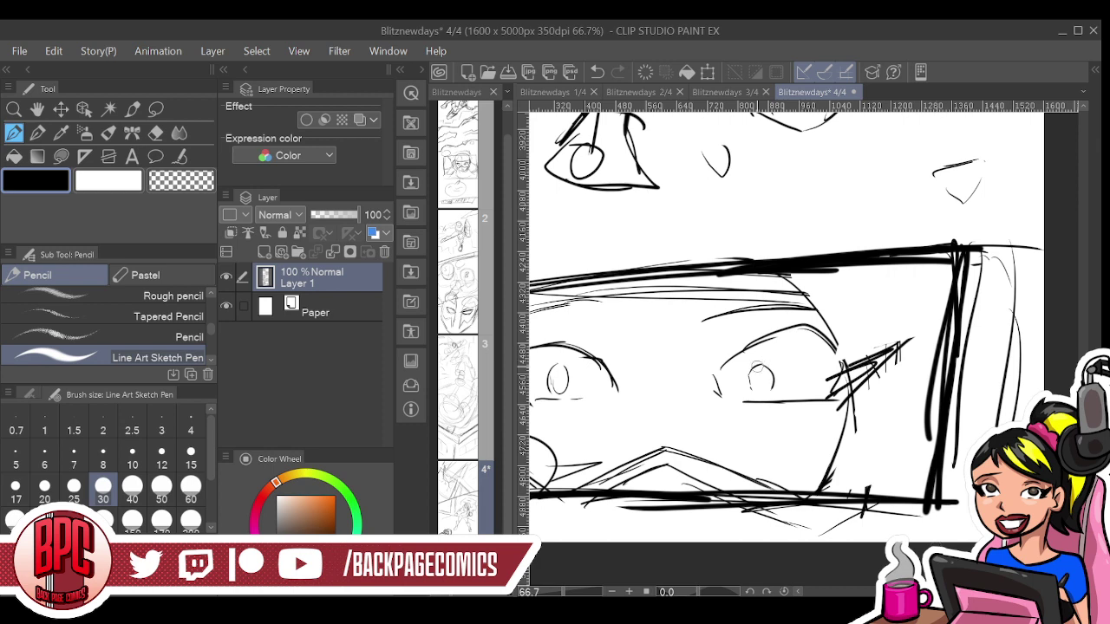
Redraw the right eye with a small round iris and wider, rounder lids, and shrink the left eye's iris
{"action": "left_click_drag", "start_coordinate": [757, 369], "coordinate": [755, 379]}
{"action": "key", "text": "ctrl+z"}
{"action": "left_click_drag", "start_coordinate": [565, 379], "coordinate": [564, 387]}
{"action": "mouse_move", "coordinate": [765, 373]}
{"action": "left_mouse_down"}
{"action": "mouse_move", "coordinate": [759, 385]}
{"action": "mouse_move", "coordinate": [781, 368]}
{"action": "mouse_move", "coordinate": [752, 374]}
{"action": "left_mouse_up"}
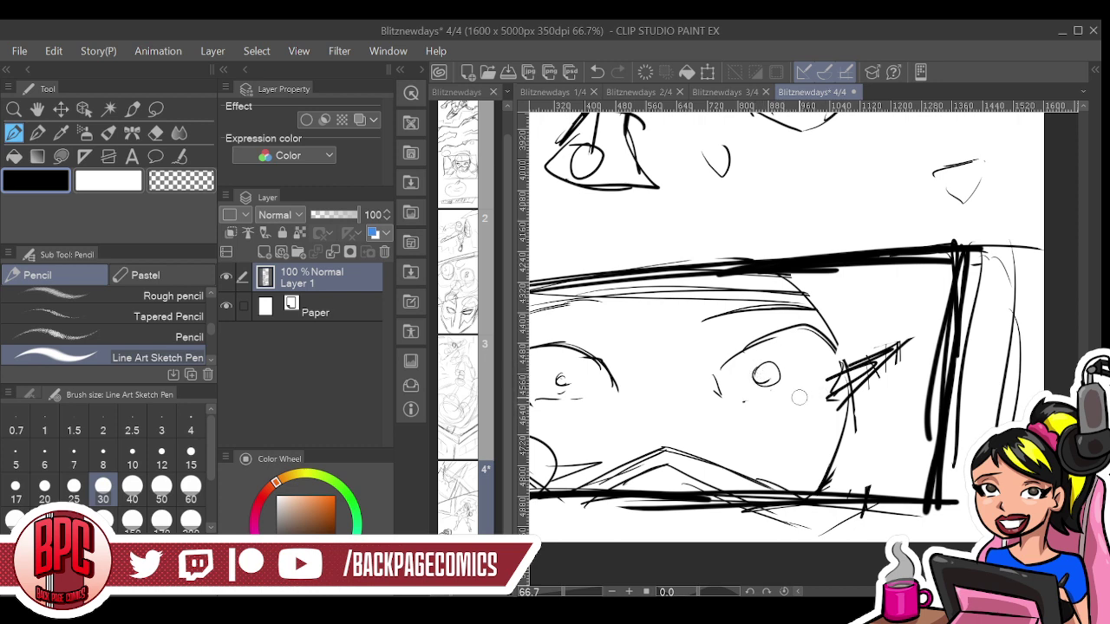
{"action": "left_click_drag", "start_coordinate": [743, 414], "coordinate": [828, 411]}
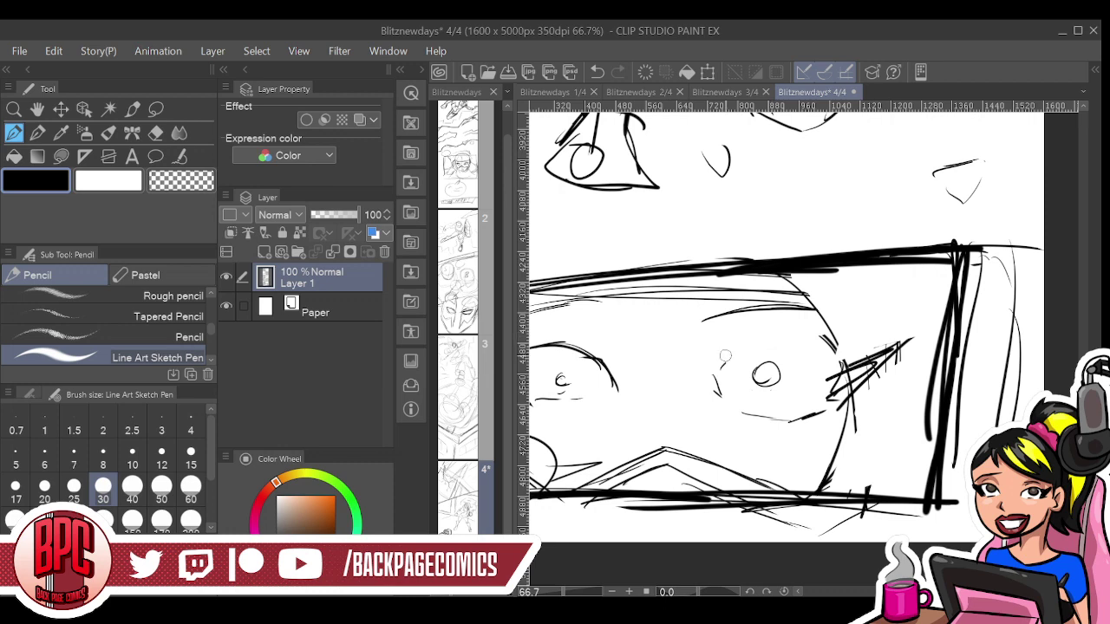
{"action": "mouse_move", "coordinate": [716, 369]}
{"action": "left_mouse_down"}
{"action": "mouse_move", "coordinate": [748, 331]}
{"action": "mouse_move", "coordinate": [824, 333]}
{"action": "mouse_move", "coordinate": [834, 350]}
{"action": "left_mouse_up"}
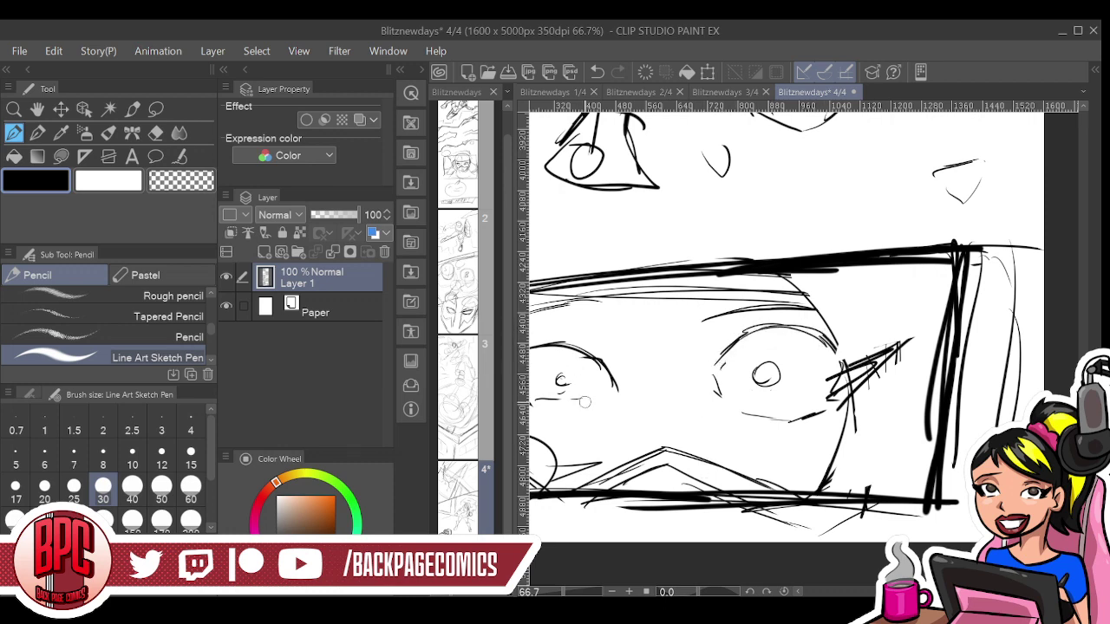
Replace the left eye's lids with rounder arcs and give it a small circular iris with a dark pupil
{"action": "left_click_drag", "start_coordinate": [576, 399], "coordinate": [757, 431]}
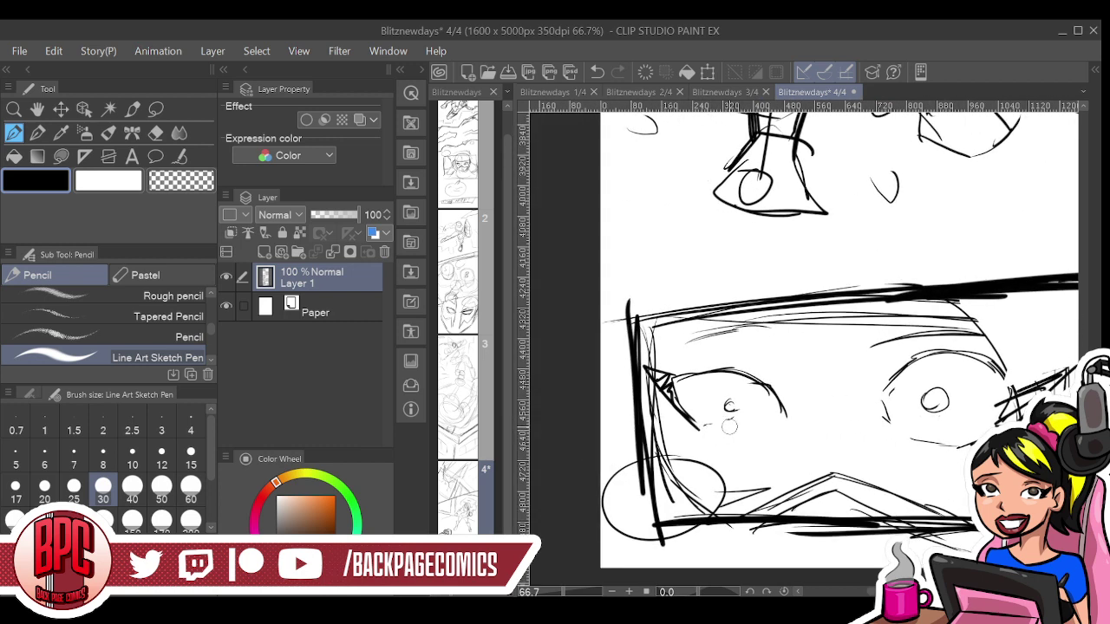
{"action": "mouse_move", "coordinate": [680, 382]}
{"action": "left_mouse_down"}
{"action": "mouse_move", "coordinate": [720, 376]}
{"action": "mouse_move", "coordinate": [772, 388]}
{"action": "mouse_move", "coordinate": [784, 409]}
{"action": "left_mouse_up"}
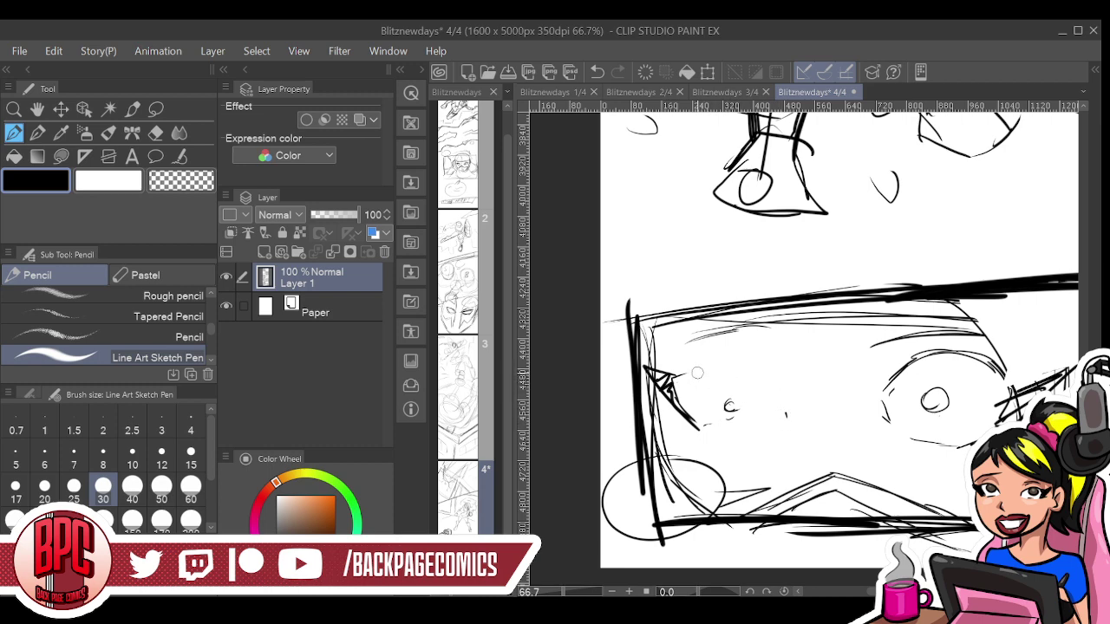
{"action": "mouse_move", "coordinate": [674, 381]}
{"action": "left_mouse_down"}
{"action": "mouse_move", "coordinate": [739, 356]}
{"action": "mouse_move", "coordinate": [772, 389]}
{"action": "left_mouse_up"}
{"action": "left_click_drag", "start_coordinate": [706, 361], "coordinate": [774, 395]}
{"action": "mouse_move", "coordinate": [721, 429]}
{"action": "left_mouse_down"}
{"action": "mouse_move", "coordinate": [710, 434]}
{"action": "mouse_move", "coordinate": [759, 430]}
{"action": "mouse_move", "coordinate": [737, 404]}
{"action": "mouse_move", "coordinate": [728, 411]}
{"action": "left_mouse_up"}
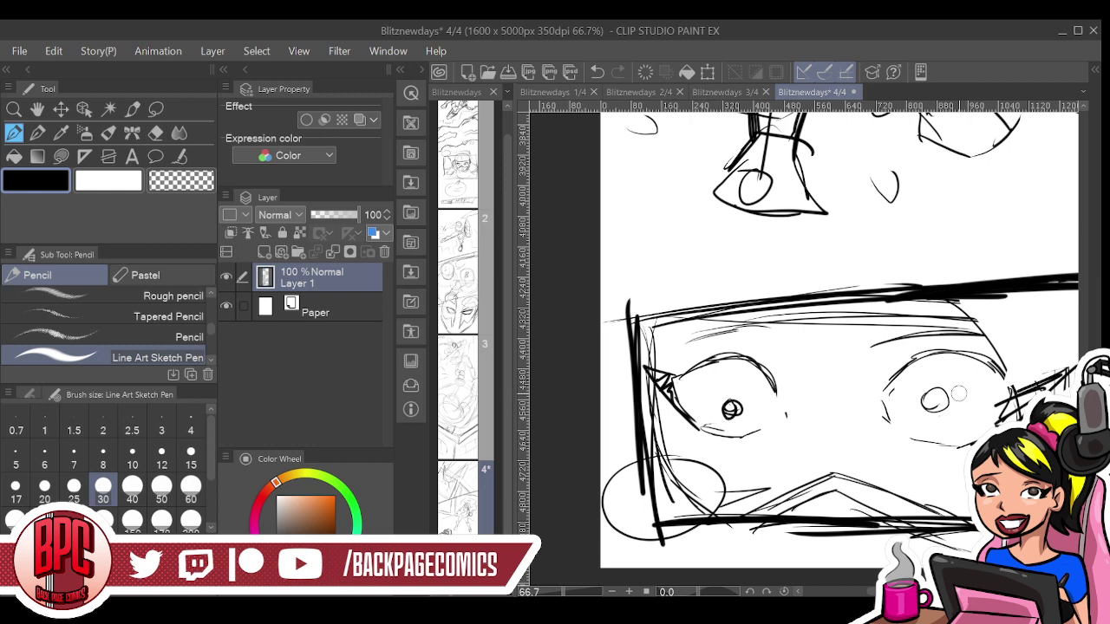
Reposition the right eye's iris lower and inward, and sketch the nose with long diagonal lines between the eyes
{"action": "left_click_drag", "start_coordinate": [942, 398], "coordinate": [918, 410]}
{"action": "mouse_move", "coordinate": [918, 413]}
{"action": "left_mouse_down"}
{"action": "mouse_move", "coordinate": [930, 411]}
{"action": "mouse_move", "coordinate": [917, 412]}
{"action": "mouse_move", "coordinate": [928, 429]}
{"action": "left_mouse_up"}
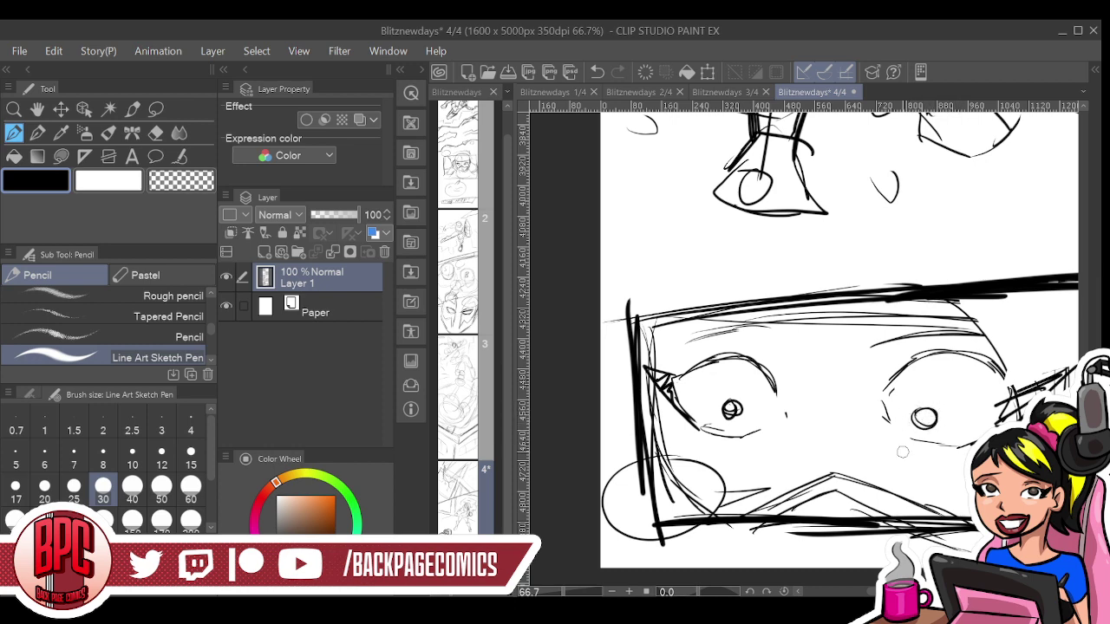
{"action": "mouse_move", "coordinate": [886, 320]}
{"action": "left_mouse_down"}
{"action": "mouse_move", "coordinate": [751, 433]}
{"action": "mouse_move", "coordinate": [912, 344]}
{"action": "left_mouse_up"}
{"action": "left_click_drag", "start_coordinate": [821, 442], "coordinate": [842, 463]}
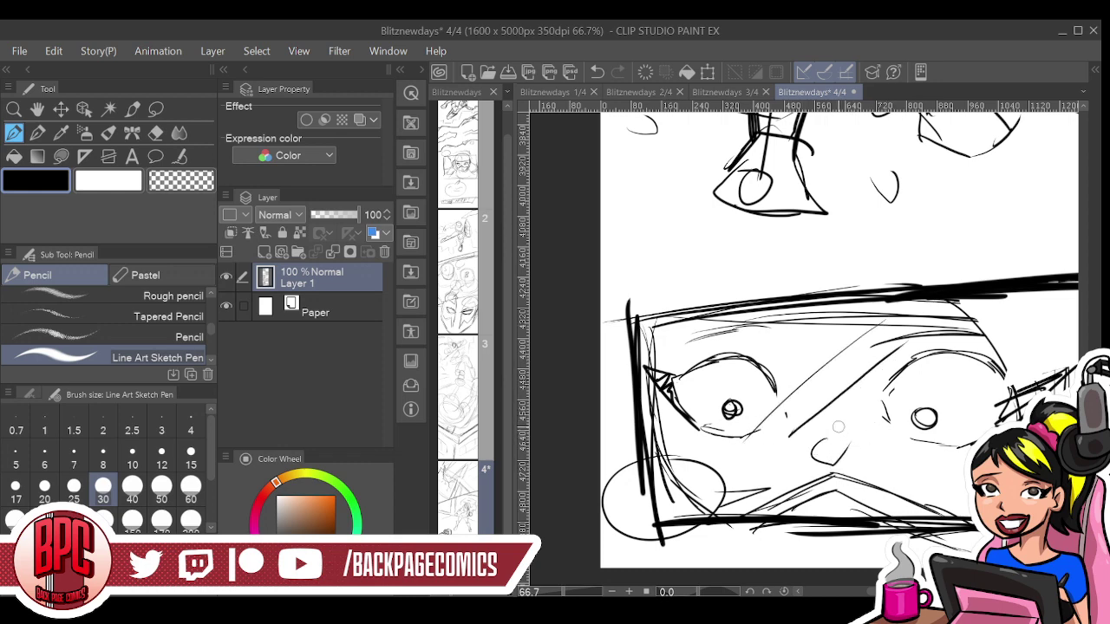
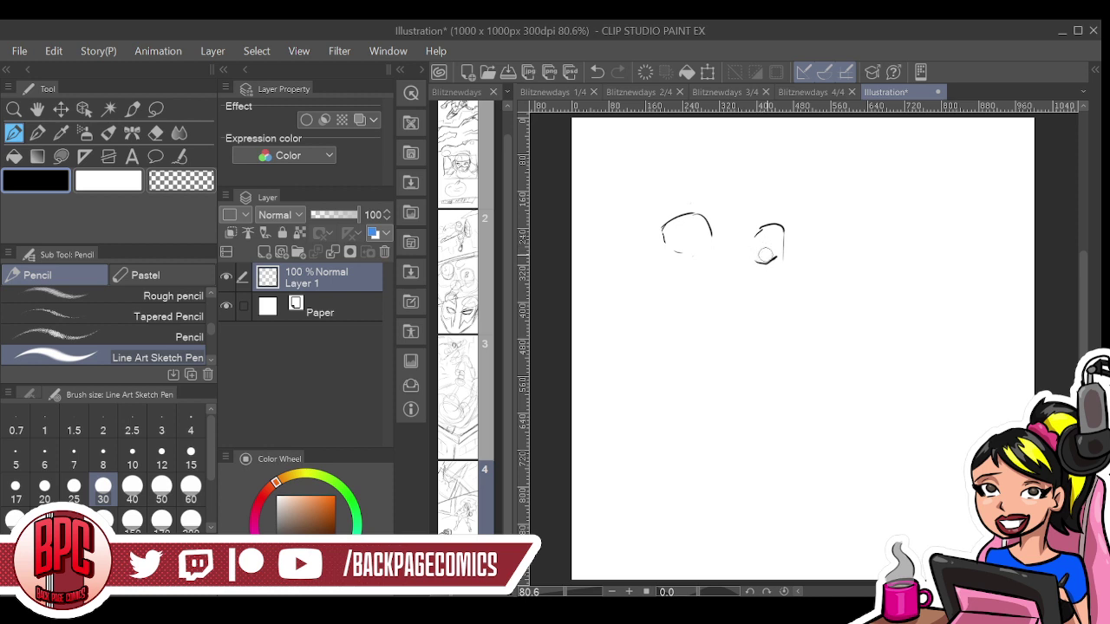
Add details and brows to the two small eyes on the Illustration canvas, and clear the drawing
{"action": "mouse_move", "coordinate": [698, 252]}
{"action": "left_mouse_down"}
{"action": "mouse_move", "coordinate": [682, 240]}
{"action": "mouse_move", "coordinate": [692, 246]}
{"action": "left_mouse_up"}
{"action": "left_click_drag", "start_coordinate": [657, 208], "coordinate": [693, 199]}
{"action": "left_click_drag", "start_coordinate": [773, 206], "coordinate": [796, 221]}
{"action": "left_click", "coordinate": [645, 72]}
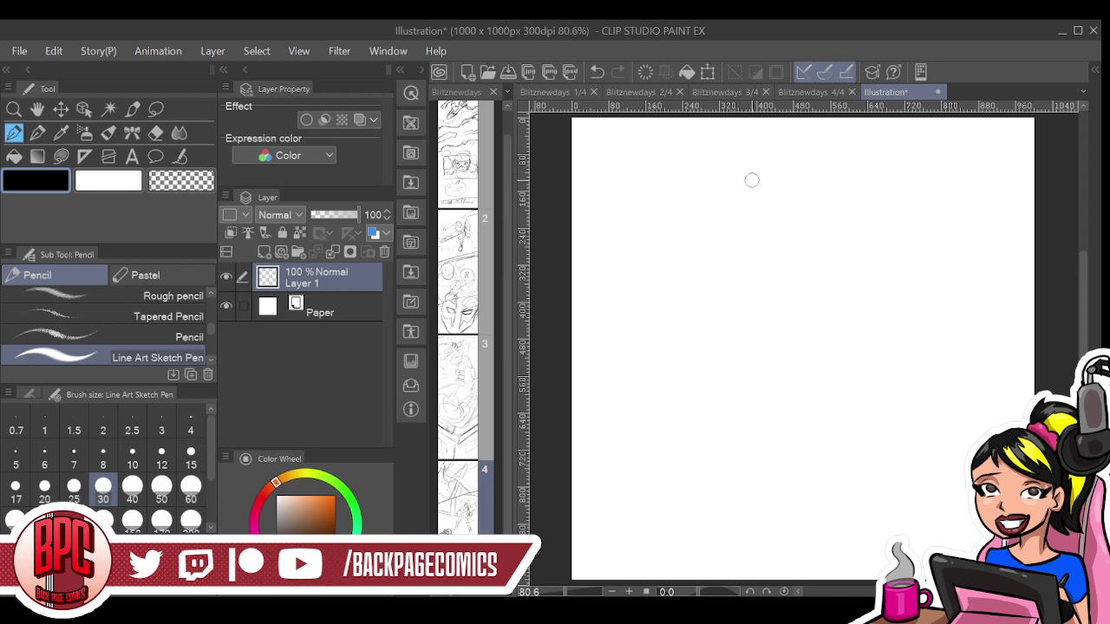
Sketch the silhouette of a caped figure with pointed ears on the Illustration canvas, and clear the drawing
{"action": "mouse_move", "coordinate": [734, 253]}
{"action": "left_mouse_down"}
{"action": "mouse_move", "coordinate": [744, 155]}
{"action": "mouse_move", "coordinate": [761, 171]}
{"action": "mouse_move", "coordinate": [800, 175]}
{"action": "mouse_move", "coordinate": [807, 156]}
{"action": "mouse_move", "coordinate": [811, 262]}
{"action": "left_mouse_up"}
{"action": "mouse_move", "coordinate": [734, 252]}
{"action": "left_mouse_down"}
{"action": "mouse_move", "coordinate": [682, 267]}
{"action": "mouse_move", "coordinate": [659, 395]}
{"action": "left_mouse_up"}
{"action": "left_click_drag", "start_coordinate": [668, 288], "coordinate": [619, 487]}
{"action": "left_click_drag", "start_coordinate": [626, 440], "coordinate": [598, 511]}
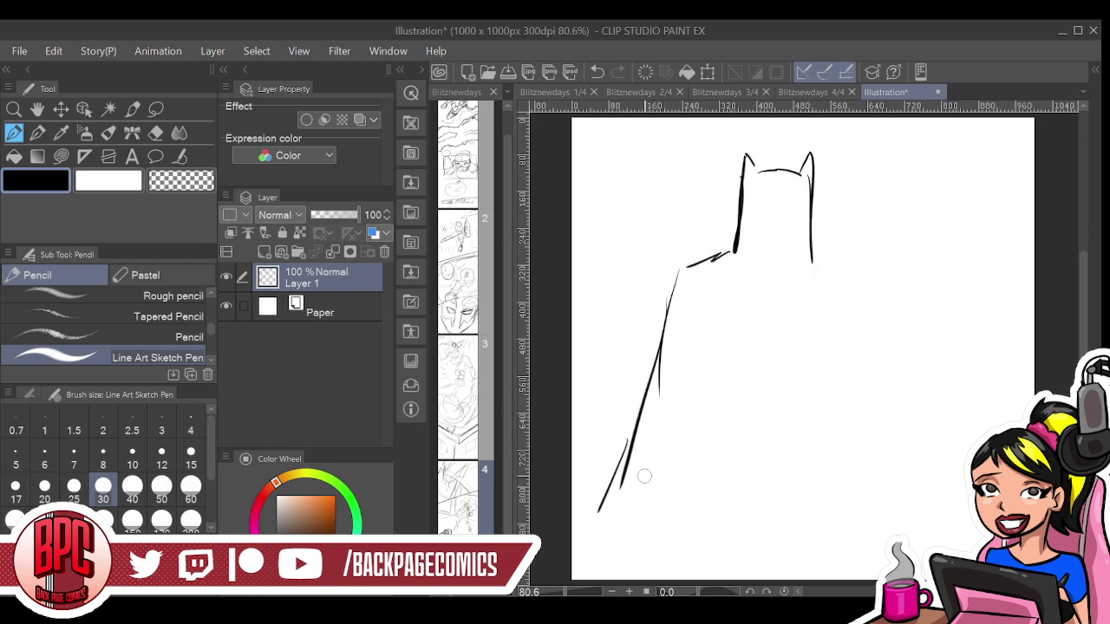
{"action": "mouse_move", "coordinate": [820, 260]}
{"action": "left_mouse_down"}
{"action": "mouse_move", "coordinate": [859, 277]}
{"action": "mouse_move", "coordinate": [860, 405]}
{"action": "left_mouse_up"}
{"action": "left_click_drag", "start_coordinate": [870, 363], "coordinate": [892, 513]}
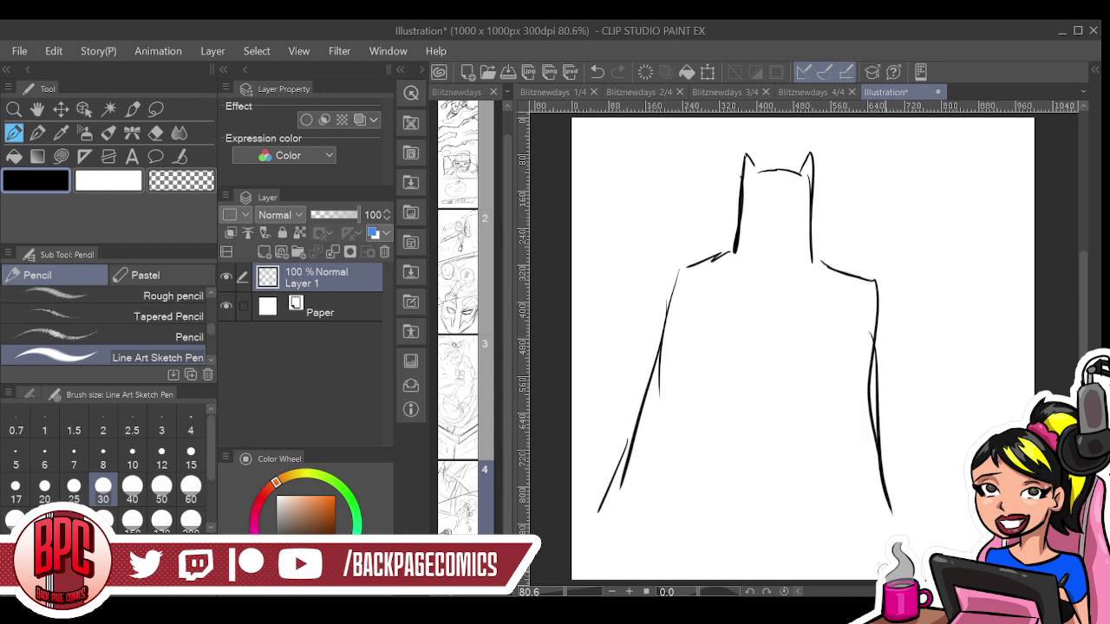
{"action": "left_click_drag", "start_coordinate": [602, 482], "coordinate": [576, 533]}
{"action": "mouse_move", "coordinate": [884, 504]}
{"action": "left_mouse_down"}
{"action": "mouse_move", "coordinate": [921, 548]}
{"action": "mouse_move", "coordinate": [925, 580]}
{"action": "left_mouse_up"}
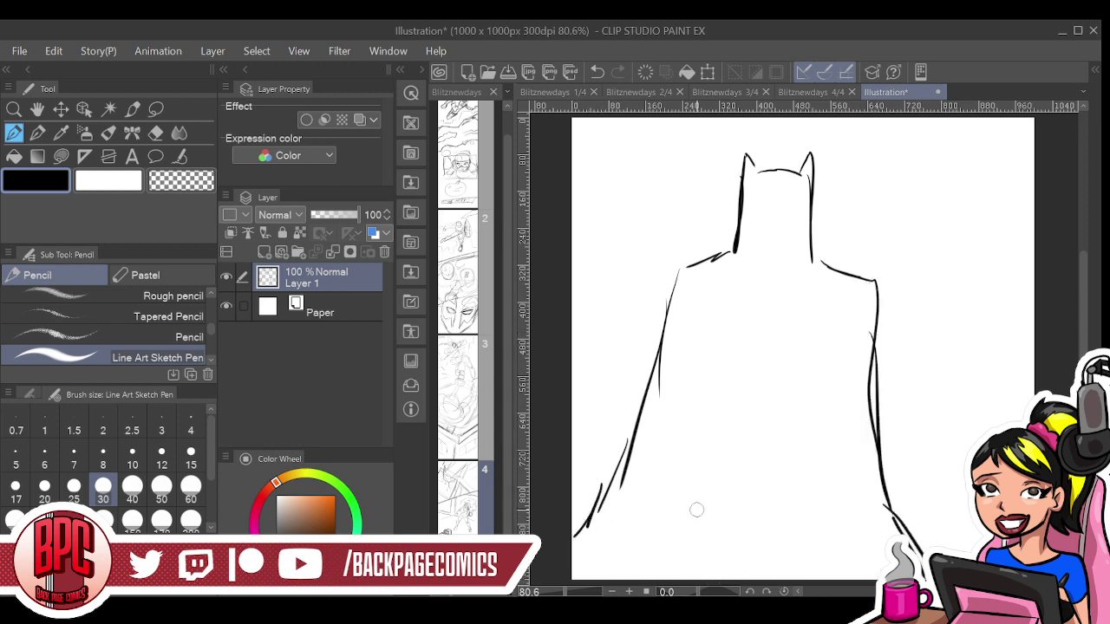
{"action": "left_click", "coordinate": [645, 72]}
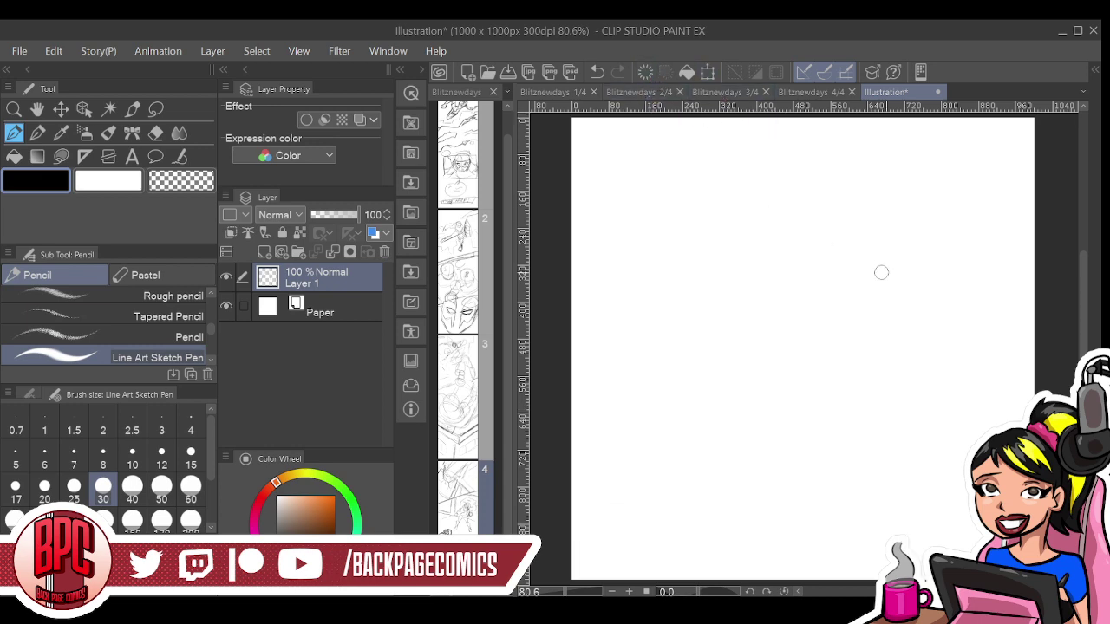
Sketch two large, slanted mask eyes with pointed inner corners on the blank canvas
{"action": "mouse_move", "coordinate": [772, 304]}
{"action": "left_mouse_down"}
{"action": "mouse_move", "coordinate": [802, 244]}
{"action": "mouse_move", "coordinate": [867, 201]}
{"action": "left_mouse_up"}
{"action": "mouse_move", "coordinate": [795, 247]}
{"action": "left_mouse_down"}
{"action": "mouse_move", "coordinate": [866, 213]}
{"action": "mouse_move", "coordinate": [824, 217]}
{"action": "mouse_move", "coordinate": [893, 198]}
{"action": "mouse_move", "coordinate": [892, 298]}
{"action": "mouse_move", "coordinate": [858, 346]}
{"action": "left_mouse_up"}
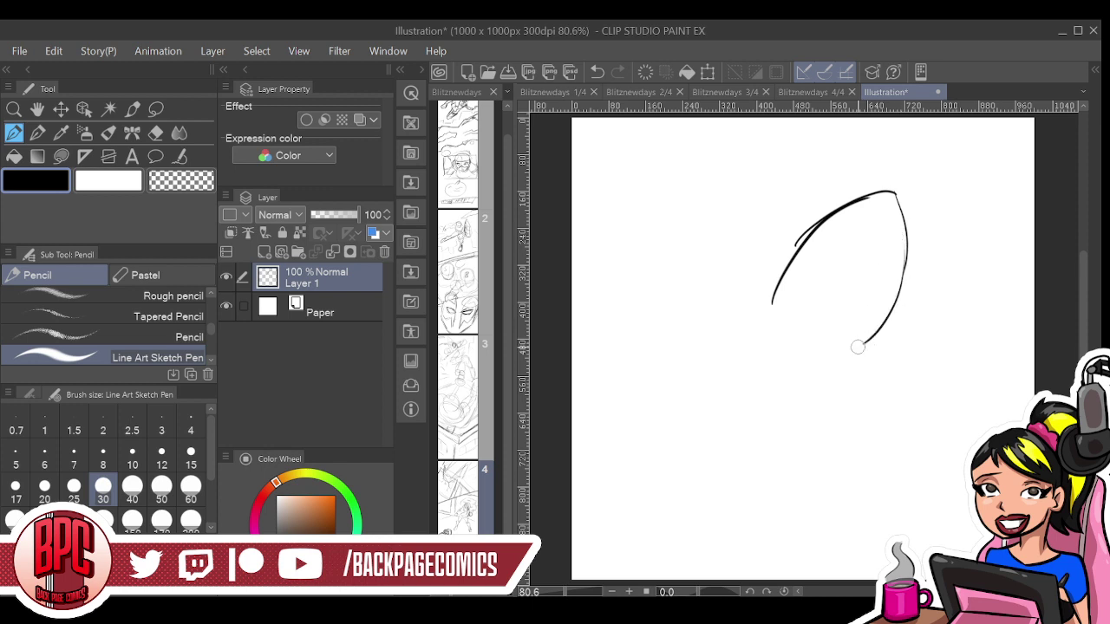
{"action": "left_click_drag", "start_coordinate": [769, 315], "coordinate": [825, 351]}
{"action": "mouse_move", "coordinate": [709, 293]}
{"action": "left_mouse_down"}
{"action": "mouse_move", "coordinate": [666, 244]}
{"action": "mouse_move", "coordinate": [633, 244]}
{"action": "mouse_move", "coordinate": [633, 308]}
{"action": "left_mouse_up"}
{"action": "mouse_move", "coordinate": [622, 232]}
{"action": "left_mouse_down"}
{"action": "mouse_move", "coordinate": [659, 364]}
{"action": "mouse_move", "coordinate": [667, 374]}
{"action": "mouse_move", "coordinate": [709, 346]}
{"action": "left_mouse_up"}
{"action": "left_click_drag", "start_coordinate": [696, 276], "coordinate": [725, 319]}
Sketch the masked head's skull contour, left eye edges and angular jaw around the eyes, and clear the drawing
{"action": "left_click_drag", "start_coordinate": [621, 232], "coordinate": [630, 130]}
{"action": "left_click_drag", "start_coordinate": [618, 198], "coordinate": [644, 118]}
{"action": "left_click_drag", "start_coordinate": [670, 376], "coordinate": [742, 486]}
{"action": "left_click_drag", "start_coordinate": [678, 434], "coordinate": [771, 497]}
{"action": "mouse_move", "coordinate": [664, 397]}
{"action": "left_mouse_down"}
{"action": "mouse_move", "coordinate": [801, 485]}
{"action": "mouse_move", "coordinate": [914, 393]}
{"action": "left_mouse_up"}
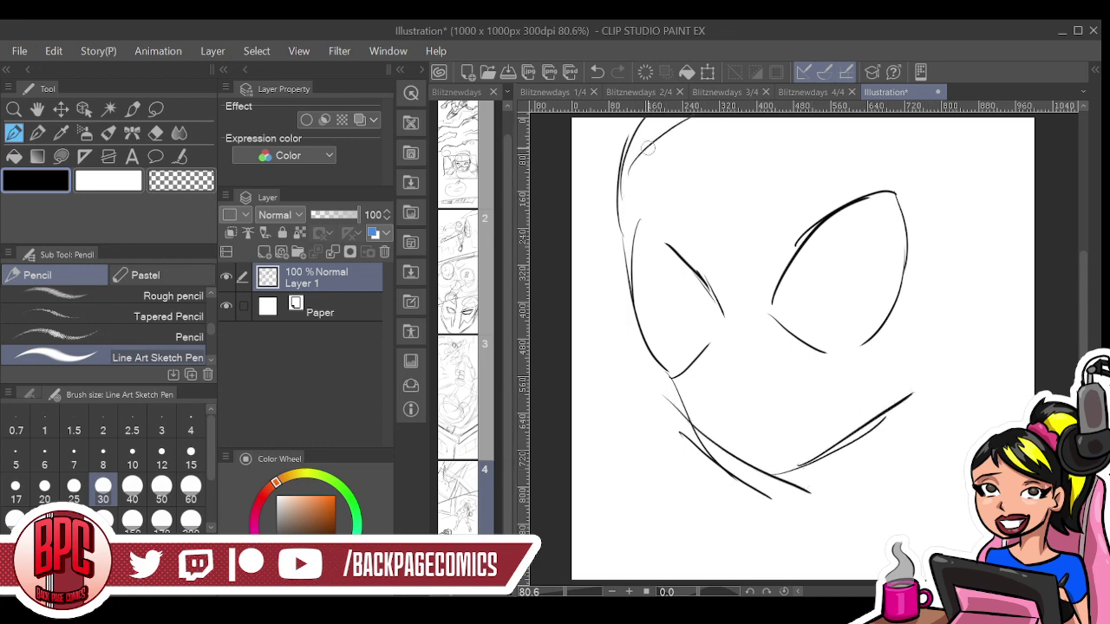
{"action": "key", "text": "Delete"}
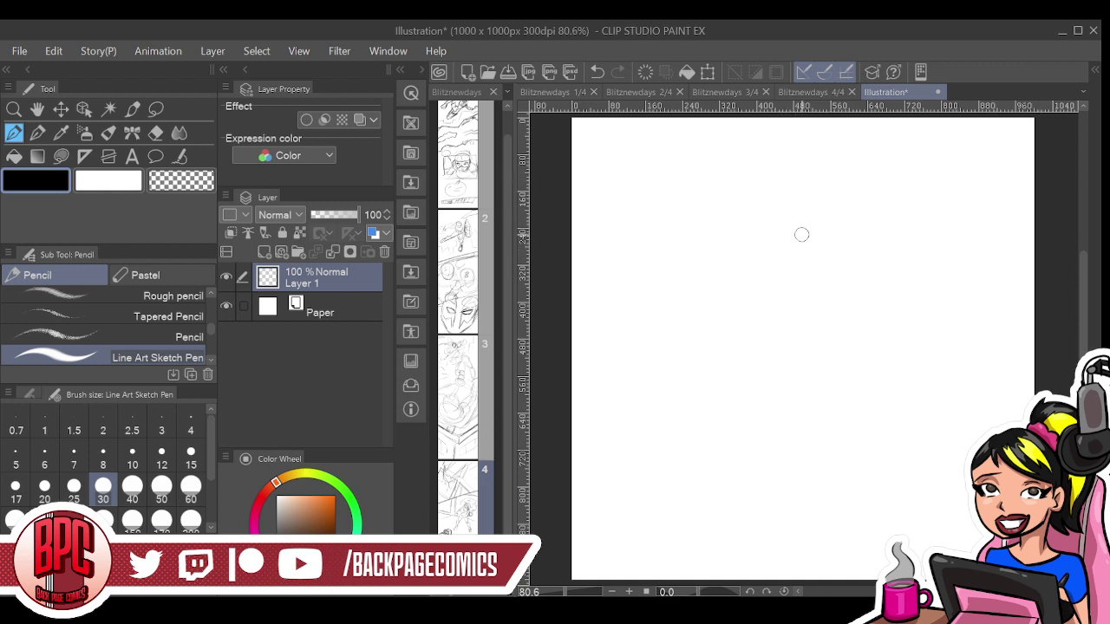
Sketch a small tilted superhero head with a pointed chin and two thickly outlined mask eyes in the upper canvas
{"action": "mouse_move", "coordinate": [765, 219]}
{"action": "left_mouse_down"}
{"action": "mouse_move", "coordinate": [851, 189]}
{"action": "mouse_move", "coordinate": [816, 189]}
{"action": "mouse_move", "coordinate": [875, 238]}
{"action": "mouse_move", "coordinate": [852, 254]}
{"action": "mouse_move", "coordinate": [834, 300]}
{"action": "left_mouse_up"}
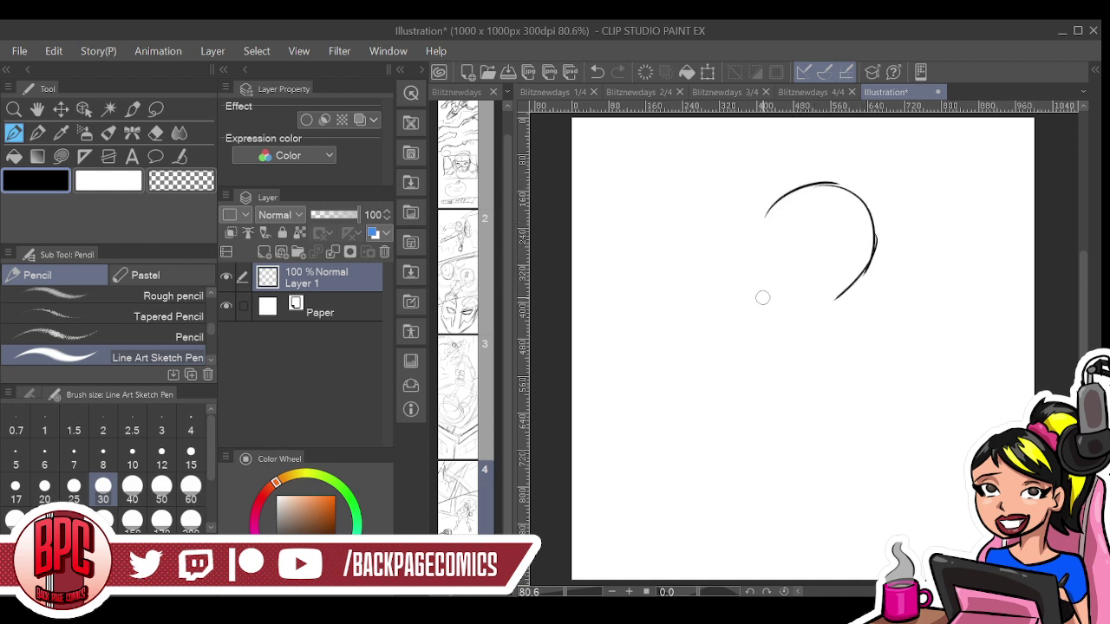
{"action": "mouse_move", "coordinate": [755, 268]}
{"action": "left_mouse_down"}
{"action": "mouse_move", "coordinate": [798, 322]}
{"action": "mouse_move", "coordinate": [846, 299]}
{"action": "mouse_move", "coordinate": [810, 317]}
{"action": "left_mouse_up"}
{"action": "mouse_move", "coordinate": [791, 227]}
{"action": "left_mouse_down"}
{"action": "mouse_move", "coordinate": [819, 269]}
{"action": "mouse_move", "coordinate": [781, 256]}
{"action": "mouse_move", "coordinate": [791, 276]}
{"action": "mouse_move", "coordinate": [806, 271]}
{"action": "left_mouse_up"}
{"action": "mouse_move", "coordinate": [837, 272]}
{"action": "left_mouse_down"}
{"action": "mouse_move", "coordinate": [858, 260]}
{"action": "mouse_move", "coordinate": [834, 286]}
{"action": "mouse_move", "coordinate": [864, 247]}
{"action": "mouse_move", "coordinate": [855, 284]}
{"action": "left_mouse_up"}
{"action": "mouse_move", "coordinate": [792, 226]}
{"action": "left_mouse_down"}
{"action": "mouse_move", "coordinate": [806, 209]}
{"action": "mouse_move", "coordinate": [815, 265]}
{"action": "mouse_move", "coordinate": [795, 270]}
{"action": "left_mouse_up"}
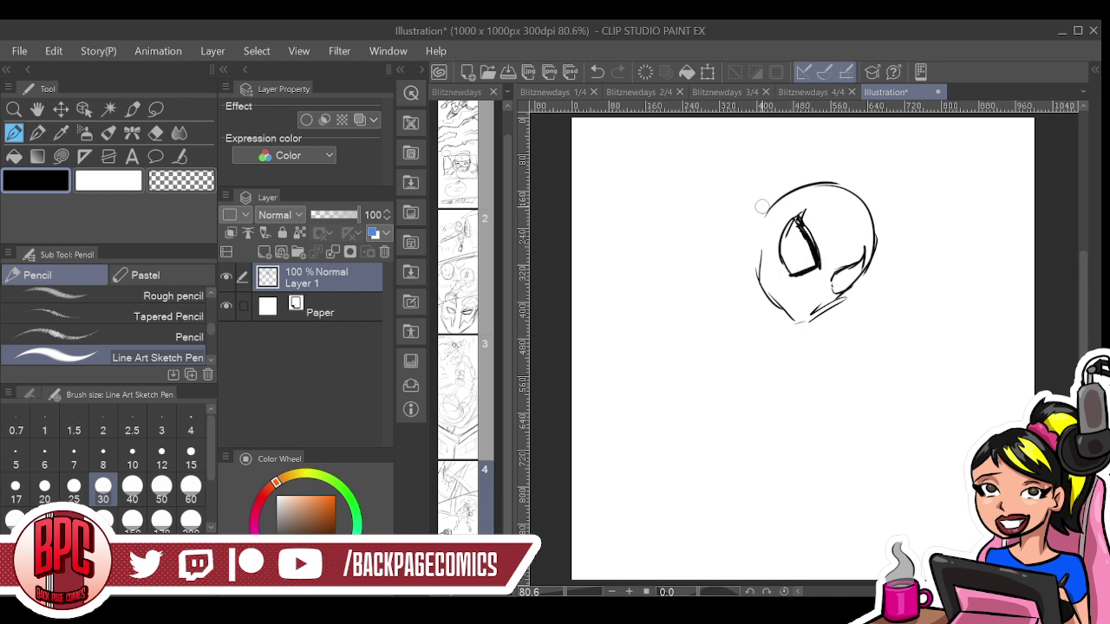
{"action": "mouse_move", "coordinate": [792, 219]}
{"action": "left_mouse_down"}
{"action": "mouse_move", "coordinate": [787, 274]}
{"action": "mouse_move", "coordinate": [790, 226]}
{"action": "left_mouse_up"}
{"action": "left_click_drag", "start_coordinate": [850, 267], "coordinate": [837, 293]}
{"action": "mouse_move", "coordinate": [763, 236]}
{"action": "left_mouse_down"}
{"action": "mouse_move", "coordinate": [760, 284]}
{"action": "mouse_move", "coordinate": [784, 318]}
{"action": "mouse_move", "coordinate": [831, 295]}
{"action": "left_mouse_up"}
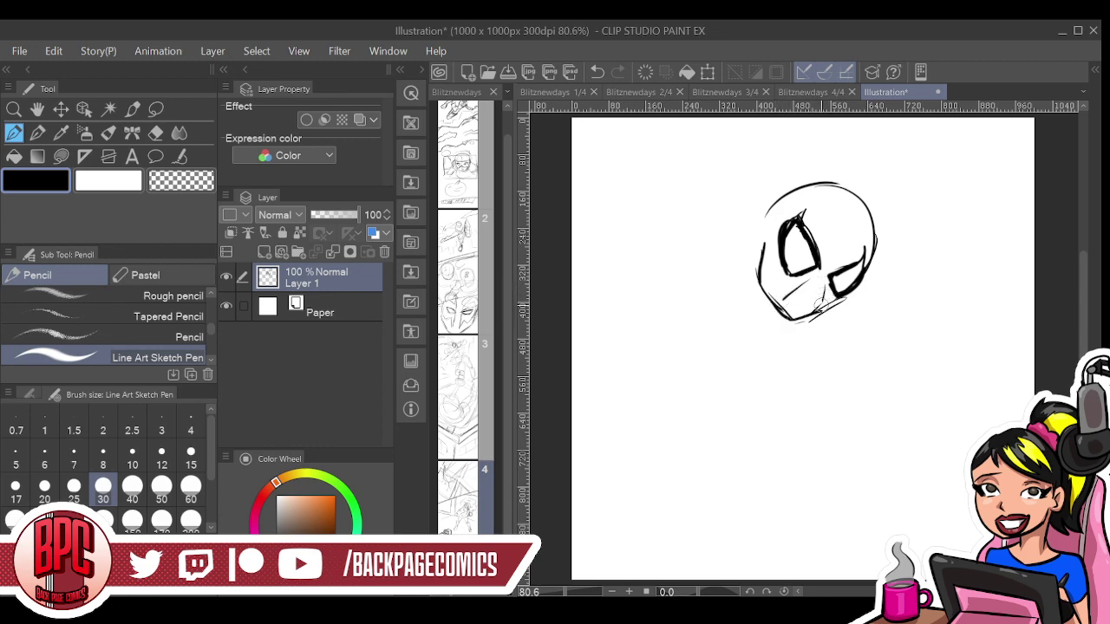
Add web lines to the mask and sketch the figure's neck, shoulders and torso outline below the head
{"action": "mouse_move", "coordinate": [831, 251]}
{"action": "left_mouse_down"}
{"action": "mouse_move", "coordinate": [818, 209]}
{"action": "mouse_move", "coordinate": [793, 310]}
{"action": "mouse_move", "coordinate": [805, 197]}
{"action": "mouse_move", "coordinate": [819, 258]}
{"action": "mouse_move", "coordinate": [854, 233]}
{"action": "mouse_move", "coordinate": [833, 267]}
{"action": "mouse_move", "coordinate": [849, 254]}
{"action": "mouse_move", "coordinate": [733, 284]}
{"action": "left_mouse_up"}
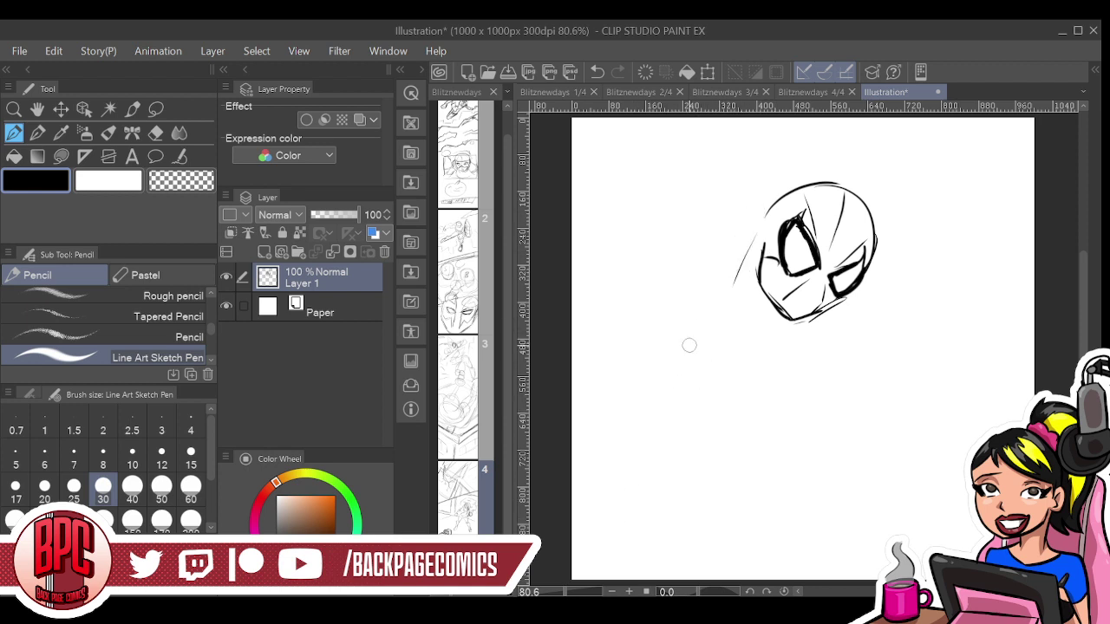
{"action": "mouse_move", "coordinate": [716, 222]}
{"action": "left_mouse_down"}
{"action": "mouse_move", "coordinate": [733, 247]}
{"action": "mouse_move", "coordinate": [681, 218]}
{"action": "mouse_move", "coordinate": [639, 234]}
{"action": "mouse_move", "coordinate": [626, 257]}
{"action": "left_mouse_up"}
{"action": "left_click_drag", "start_coordinate": [613, 298], "coordinate": [648, 307]}
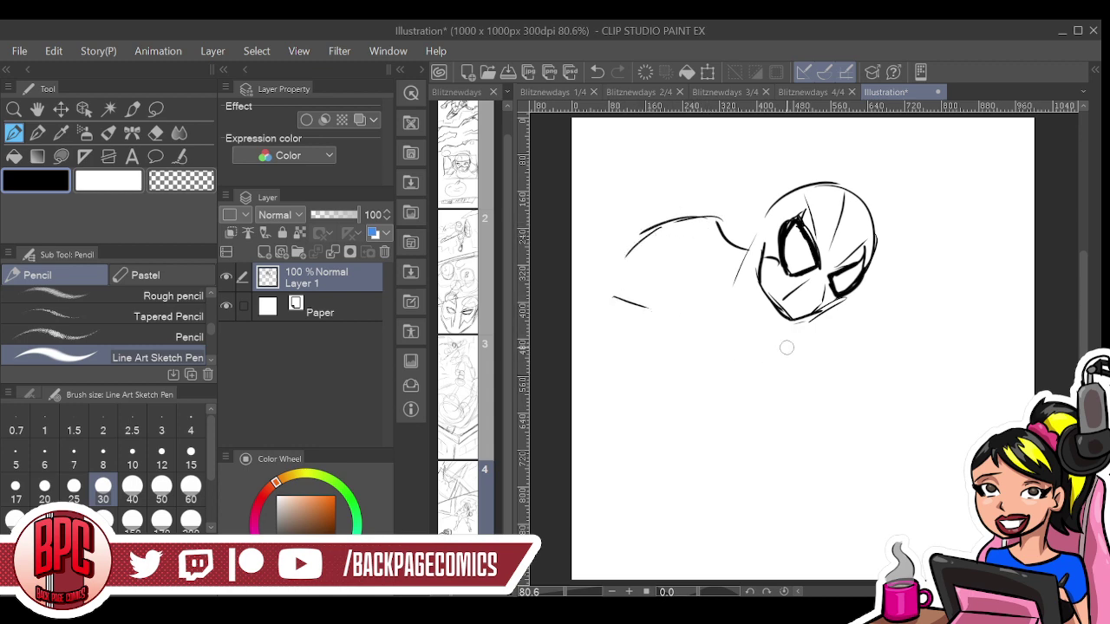
{"action": "mouse_move", "coordinate": [837, 316]}
{"action": "left_mouse_down"}
{"action": "mouse_move", "coordinate": [863, 375]}
{"action": "mouse_move", "coordinate": [837, 416]}
{"action": "mouse_move", "coordinate": [765, 442]}
{"action": "left_mouse_up"}
{"action": "left_click_drag", "start_coordinate": [646, 231], "coordinate": [635, 280]}
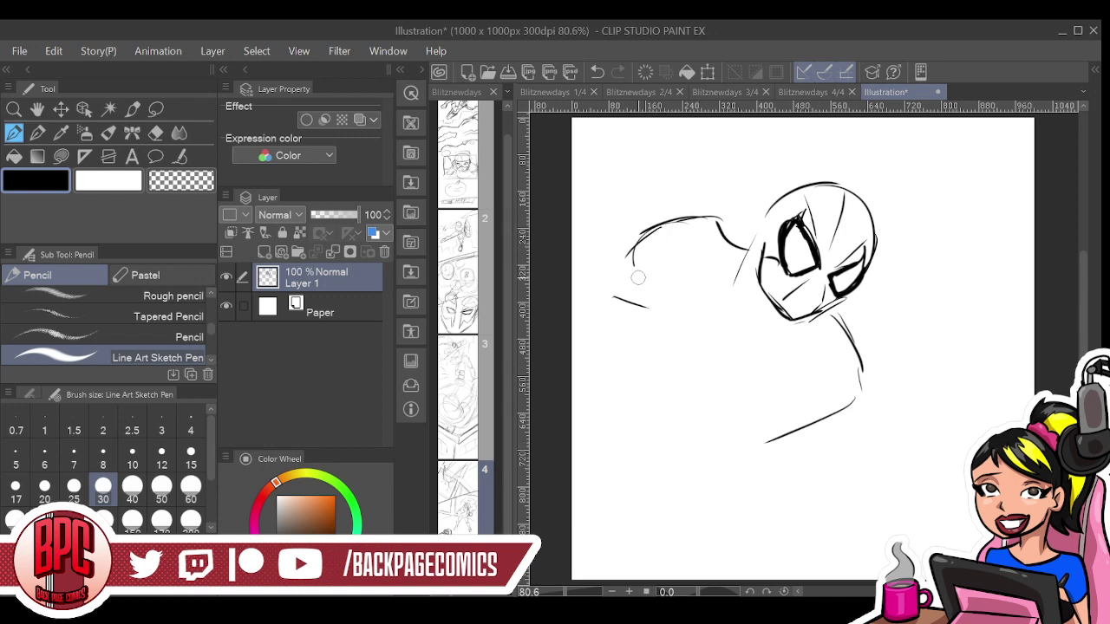
{"action": "left_click_drag", "start_coordinate": [652, 233], "coordinate": [664, 327]}
{"action": "mouse_move", "coordinate": [646, 258]}
{"action": "left_mouse_down"}
{"action": "mouse_move", "coordinate": [633, 425]}
{"action": "mouse_move", "coordinate": [719, 454]}
{"action": "mouse_move", "coordinate": [835, 392]}
{"action": "left_mouse_up"}
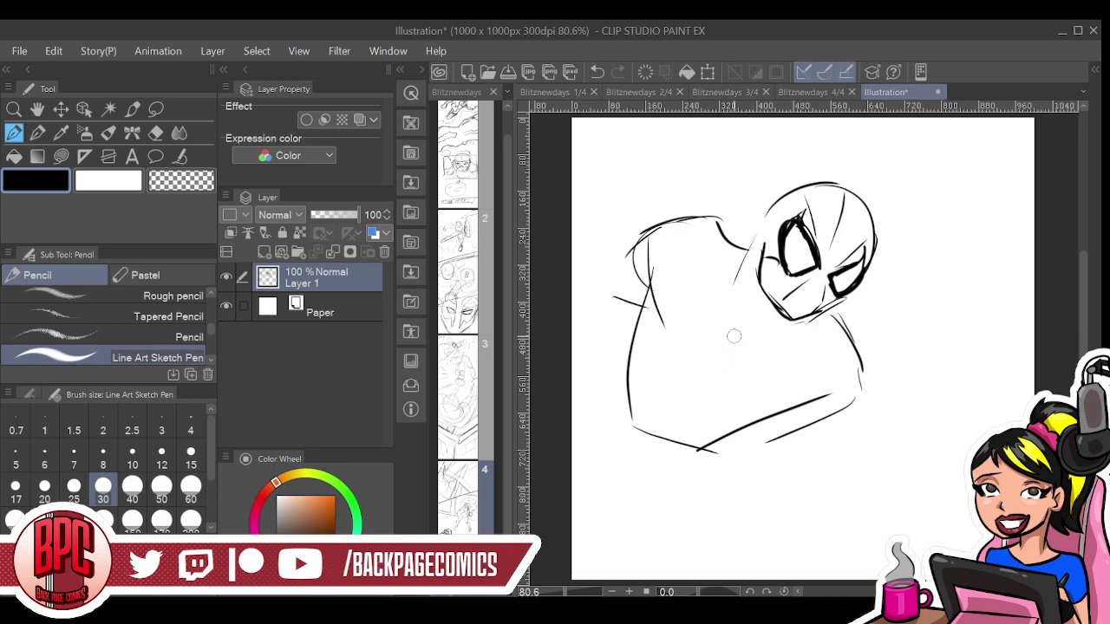
Draw a spider emblem with an oval body and bent legs on the figure's chest
{"action": "mouse_move", "coordinate": [726, 353]}
{"action": "left_mouse_down"}
{"action": "mouse_move", "coordinate": [718, 382]}
{"action": "mouse_move", "coordinate": [725, 324]}
{"action": "mouse_move", "coordinate": [761, 310]}
{"action": "mouse_move", "coordinate": [739, 341]}
{"action": "mouse_move", "coordinate": [768, 341]}
{"action": "mouse_move", "coordinate": [771, 317]}
{"action": "mouse_move", "coordinate": [701, 345]}
{"action": "mouse_move", "coordinate": [755, 371]}
{"action": "mouse_move", "coordinate": [704, 408]}
{"action": "left_mouse_up"}
{"action": "mouse_move", "coordinate": [724, 341]}
{"action": "left_mouse_down"}
{"action": "mouse_move", "coordinate": [720, 318]}
{"action": "mouse_move", "coordinate": [773, 359]}
{"action": "mouse_move", "coordinate": [685, 371]}
{"action": "mouse_move", "coordinate": [681, 385]}
{"action": "left_mouse_up"}
{"action": "left_click_drag", "start_coordinate": [735, 383], "coordinate": [720, 401]}
{"action": "left_click_drag", "start_coordinate": [748, 352], "coordinate": [704, 412]}
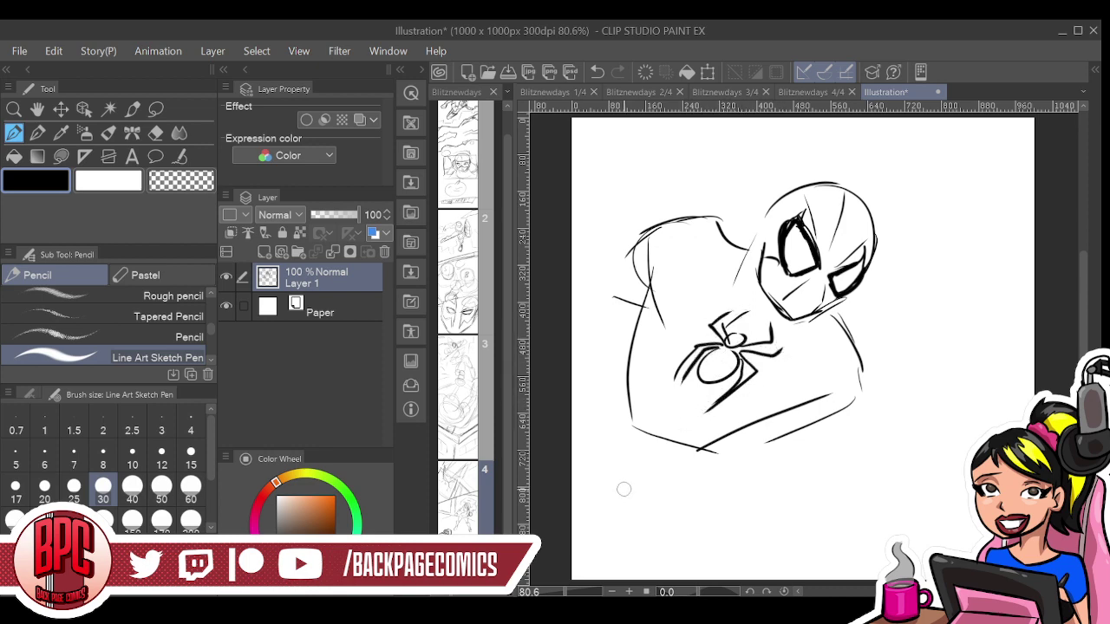
Sketch the chest contours, the arm reaching down to the lower left, and the waist lines of the spider figure
{"action": "mouse_move", "coordinate": [682, 274]}
{"action": "left_mouse_down"}
{"action": "mouse_move", "coordinate": [650, 308]}
{"action": "mouse_move", "coordinate": [667, 364]}
{"action": "left_mouse_up"}
{"action": "mouse_move", "coordinate": [751, 398]}
{"action": "left_mouse_down"}
{"action": "mouse_move", "coordinate": [771, 408]}
{"action": "mouse_move", "coordinate": [824, 378]}
{"action": "left_mouse_up"}
{"action": "left_click_drag", "start_coordinate": [693, 389], "coordinate": [612, 486]}
{"action": "left_click_drag", "start_coordinate": [670, 413], "coordinate": [613, 480]}
{"action": "left_click_drag", "start_coordinate": [642, 293], "coordinate": [609, 421]}
{"action": "mouse_move", "coordinate": [623, 369]}
{"action": "left_mouse_down"}
{"action": "mouse_move", "coordinate": [574, 409]}
{"action": "mouse_move", "coordinate": [572, 430]}
{"action": "left_mouse_up"}
{"action": "mouse_move", "coordinate": [584, 496]}
{"action": "left_mouse_down"}
{"action": "mouse_move", "coordinate": [590, 506]}
{"action": "mouse_move", "coordinate": [681, 491]}
{"action": "left_mouse_up"}
{"action": "mouse_move", "coordinate": [610, 513]}
{"action": "left_mouse_down"}
{"action": "mouse_move", "coordinate": [678, 494]}
{"action": "mouse_move", "coordinate": [742, 423]}
{"action": "mouse_move", "coordinate": [664, 496]}
{"action": "left_mouse_up"}
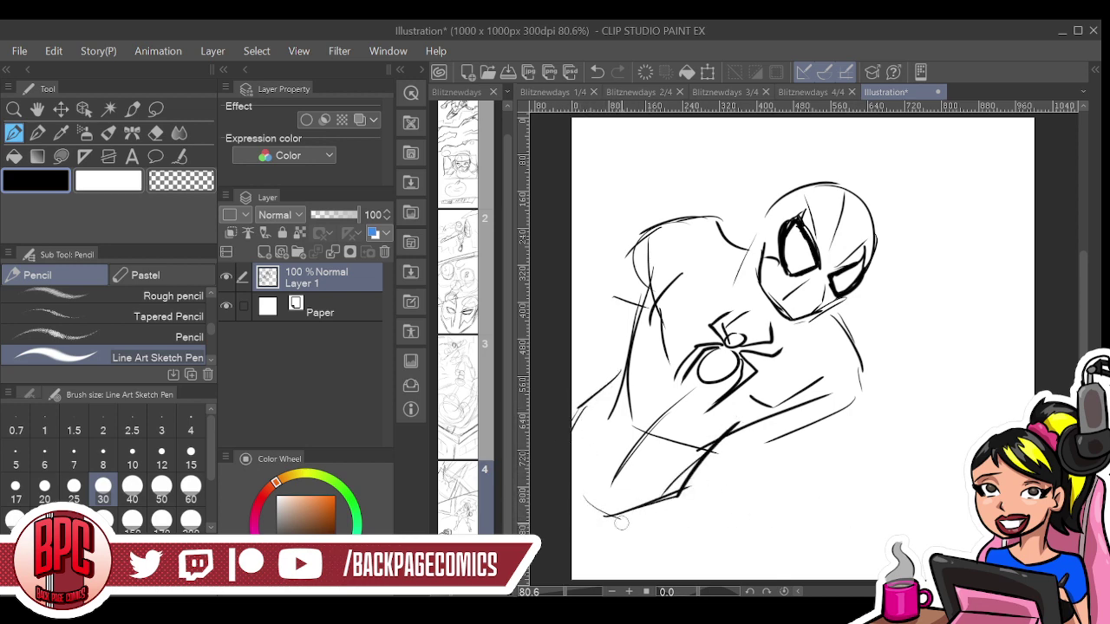
Rough in the curved lower-body lines beneath the torso, and clear the spider figure drawing
{"action": "left_click_drag", "start_coordinate": [590, 511], "coordinate": [649, 572]}
{"action": "left_click_drag", "start_coordinate": [602, 536], "coordinate": [652, 575]}
{"action": "mouse_move", "coordinate": [628, 501]}
{"action": "left_mouse_down"}
{"action": "mouse_move", "coordinate": [717, 459]}
{"action": "mouse_move", "coordinate": [822, 456]}
{"action": "mouse_move", "coordinate": [869, 491]}
{"action": "mouse_move", "coordinate": [881, 529]}
{"action": "left_mouse_up"}
{"action": "left_click_drag", "start_coordinate": [766, 549], "coordinate": [685, 564]}
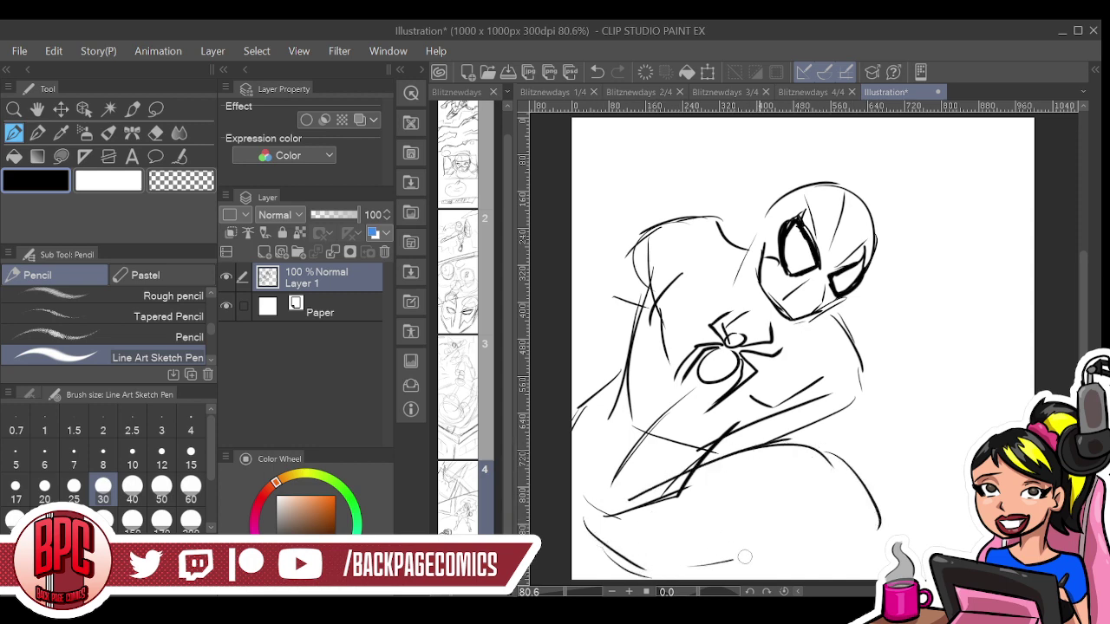
{"action": "left_click", "coordinate": [642, 71]}
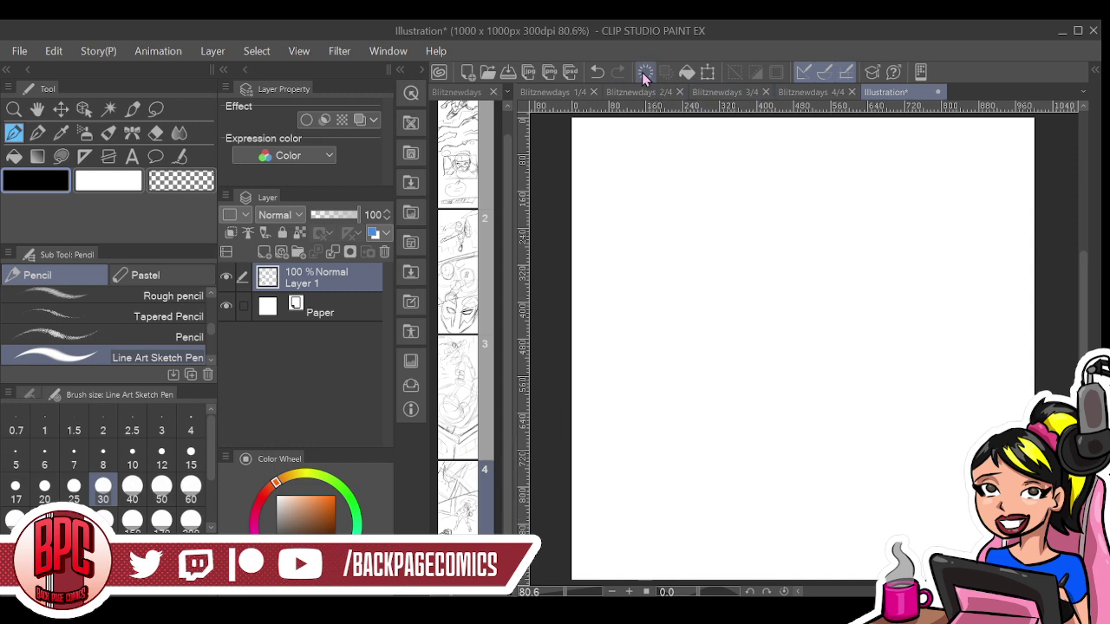
Restart the head on a cleared canvas and build up its tilted oval with several overlapping strokes
{"action": "left_click_drag", "start_coordinate": [792, 216], "coordinate": [828, 192]}
{"action": "left_click", "coordinate": [646, 72]}
{"action": "mouse_move", "coordinate": [790, 210]}
{"action": "left_mouse_down"}
{"action": "mouse_move", "coordinate": [830, 178]}
{"action": "mouse_move", "coordinate": [893, 247]}
{"action": "mouse_move", "coordinate": [841, 284]}
{"action": "left_mouse_up"}
{"action": "left_click_drag", "start_coordinate": [805, 184], "coordinate": [777, 248]}
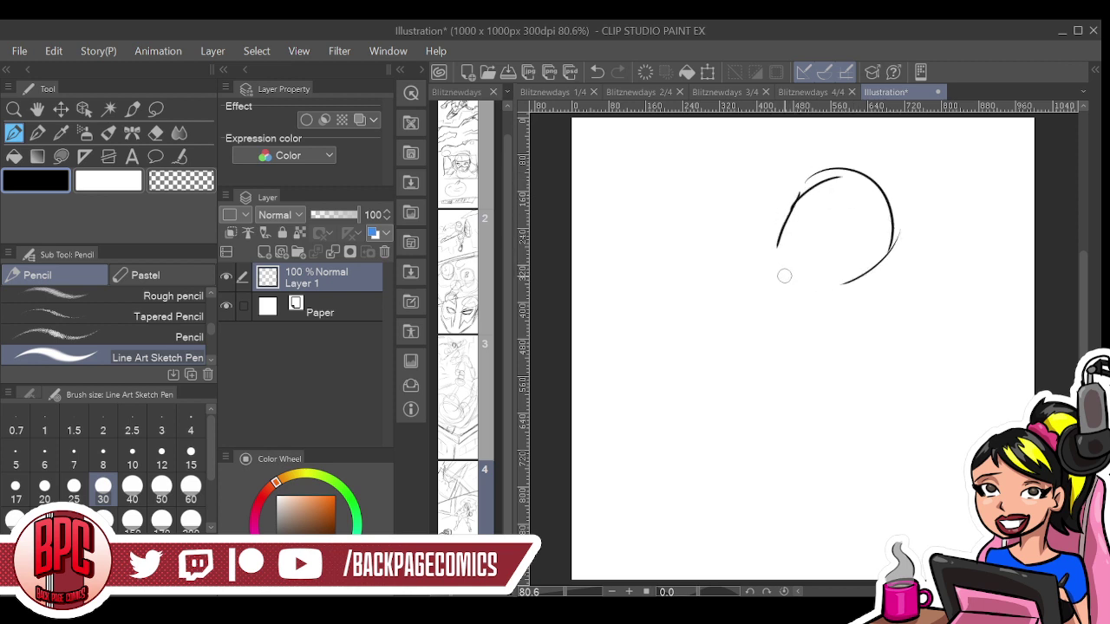
{"action": "left_click_drag", "start_coordinate": [797, 211], "coordinate": [772, 276]}
{"action": "mouse_move", "coordinate": [780, 236]}
{"action": "left_mouse_down"}
{"action": "mouse_move", "coordinate": [796, 293]}
{"action": "mouse_move", "coordinate": [836, 298]}
{"action": "mouse_move", "coordinate": [876, 278]}
{"action": "mouse_move", "coordinate": [859, 276]}
{"action": "mouse_move", "coordinate": [893, 217]}
{"action": "left_mouse_up"}
{"action": "left_click_drag", "start_coordinate": [870, 269], "coordinate": [890, 196]}
{"action": "mouse_move", "coordinate": [799, 207]}
{"action": "left_mouse_down"}
{"action": "mouse_move", "coordinate": [886, 222]}
{"action": "mouse_move", "coordinate": [843, 290]}
{"action": "left_mouse_up"}
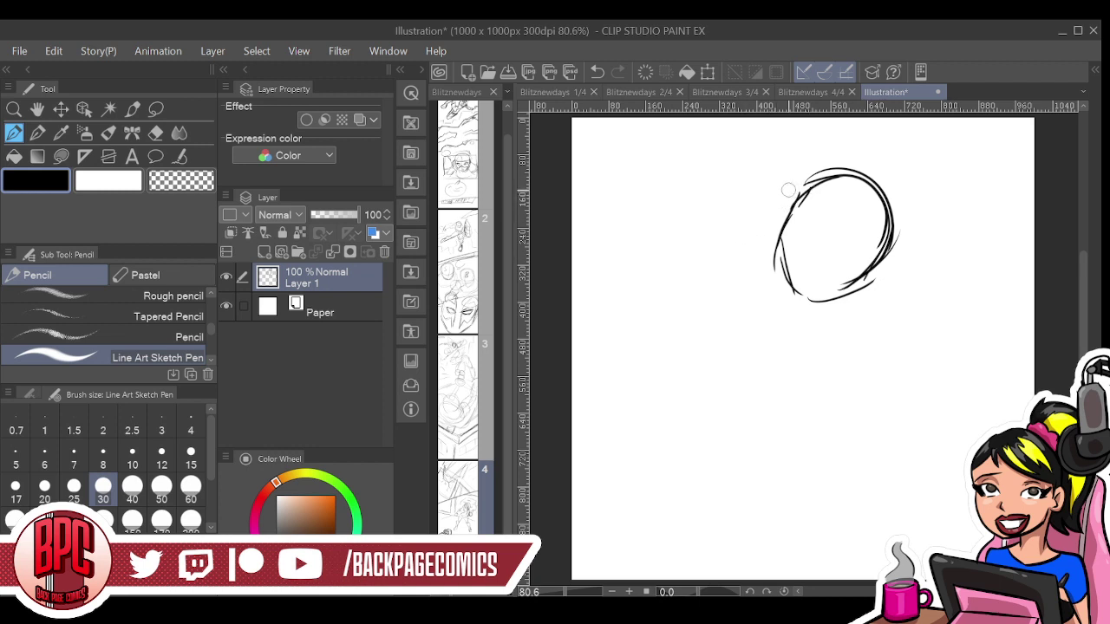
Sketch the shoulders, torso and a small spider emblem below the oval head, and clear the drawing
{"action": "mouse_move", "coordinate": [764, 182]}
{"action": "left_mouse_down"}
{"action": "mouse_move", "coordinate": [699, 185]}
{"action": "mouse_move", "coordinate": [682, 207]}
{"action": "left_mouse_up"}
{"action": "left_click_drag", "start_coordinate": [674, 271], "coordinate": [722, 365]}
{"action": "left_click_drag", "start_coordinate": [737, 387], "coordinate": [861, 369]}
{"action": "mouse_move", "coordinate": [888, 279]}
{"action": "left_mouse_down"}
{"action": "mouse_move", "coordinate": [910, 331]}
{"action": "mouse_move", "coordinate": [833, 381]}
{"action": "left_mouse_up"}
{"action": "mouse_move", "coordinate": [772, 321]}
{"action": "left_mouse_down"}
{"action": "mouse_move", "coordinate": [753, 347]}
{"action": "mouse_move", "coordinate": [780, 328]}
{"action": "mouse_move", "coordinate": [784, 292]}
{"action": "mouse_move", "coordinate": [798, 321]}
{"action": "mouse_move", "coordinate": [799, 306]}
{"action": "mouse_move", "coordinate": [735, 340]}
{"action": "mouse_move", "coordinate": [742, 356]}
{"action": "mouse_move", "coordinate": [800, 343]}
{"action": "mouse_move", "coordinate": [771, 362]}
{"action": "left_mouse_up"}
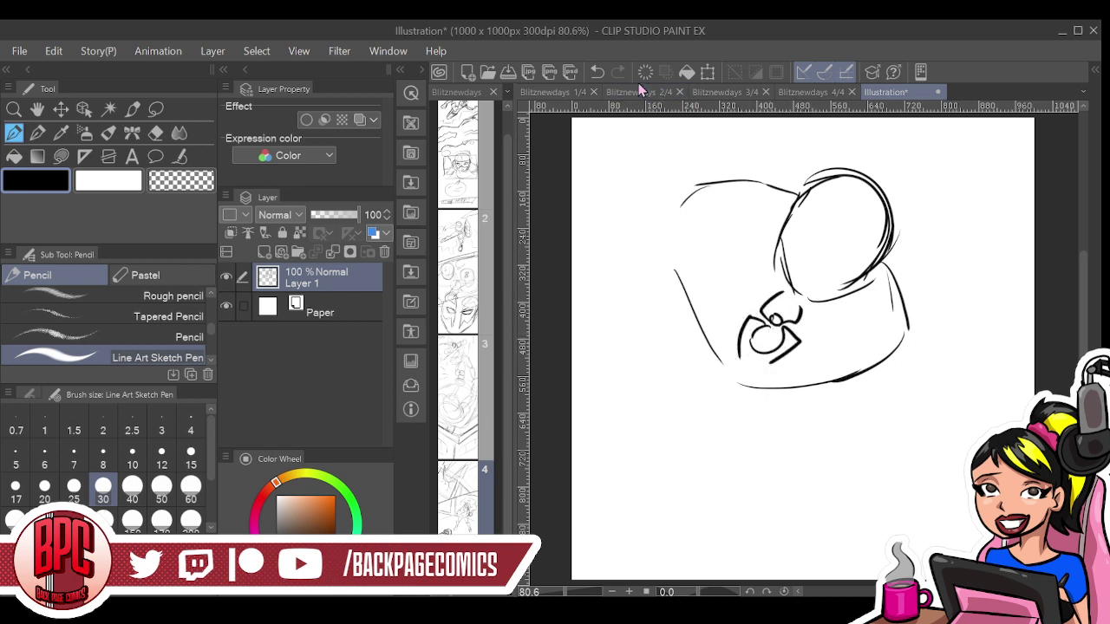
{"action": "key", "text": "Delete"}
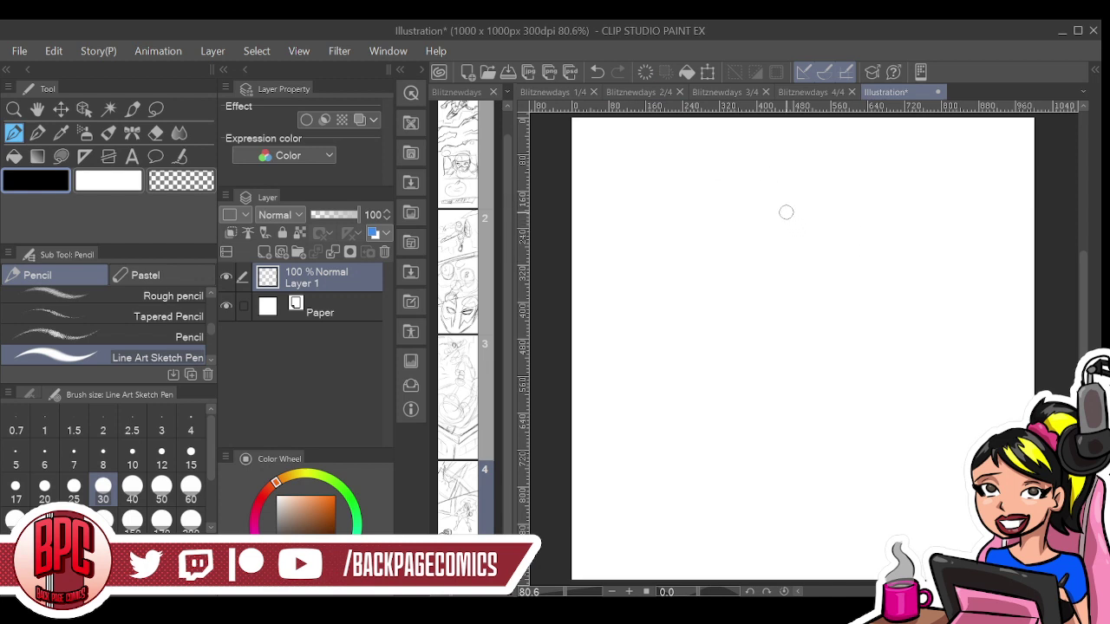
Draw a bold round head with a neck line, a rounded shoulder and a muscular arm extending to the lower left
{"action": "mouse_move", "coordinate": [781, 215]}
{"action": "left_mouse_down"}
{"action": "mouse_move", "coordinate": [833, 182]}
{"action": "mouse_move", "coordinate": [858, 248]}
{"action": "mouse_move", "coordinate": [839, 266]}
{"action": "left_mouse_up"}
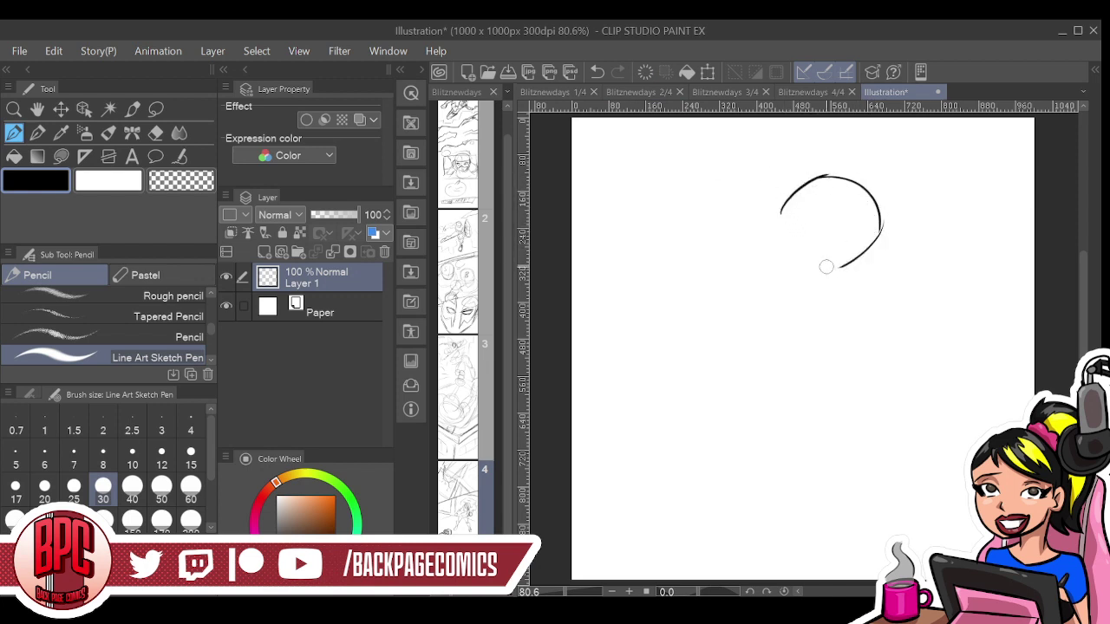
{"action": "mouse_move", "coordinate": [782, 215]}
{"action": "left_mouse_down"}
{"action": "mouse_move", "coordinate": [785, 277]}
{"action": "mouse_move", "coordinate": [876, 238]}
{"action": "left_mouse_up"}
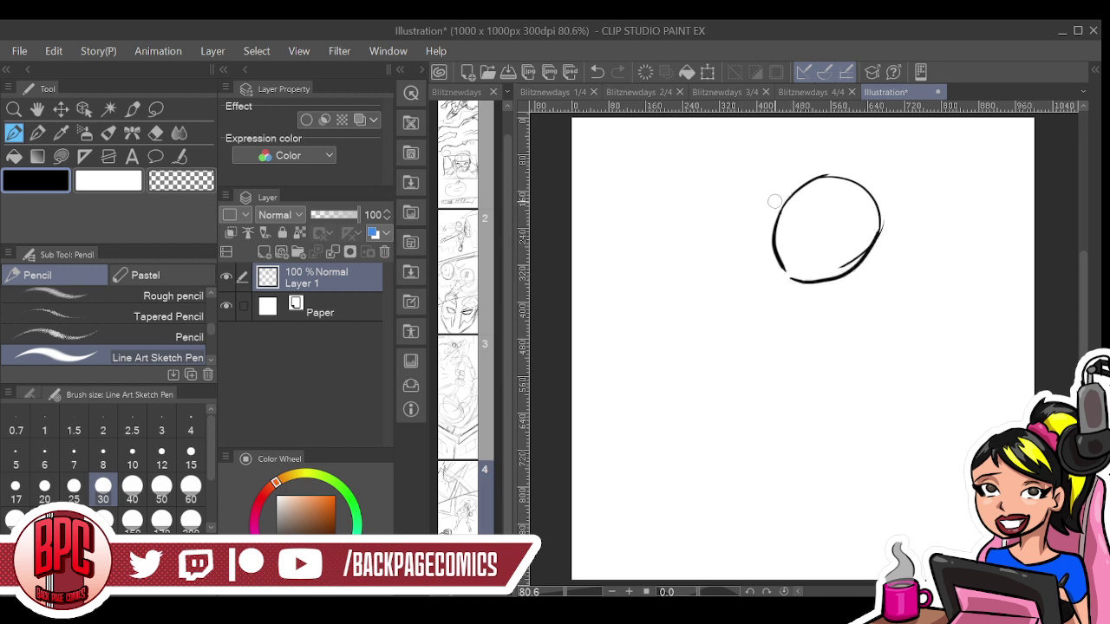
{"action": "left_click_drag", "start_coordinate": [864, 262], "coordinate": [902, 359]}
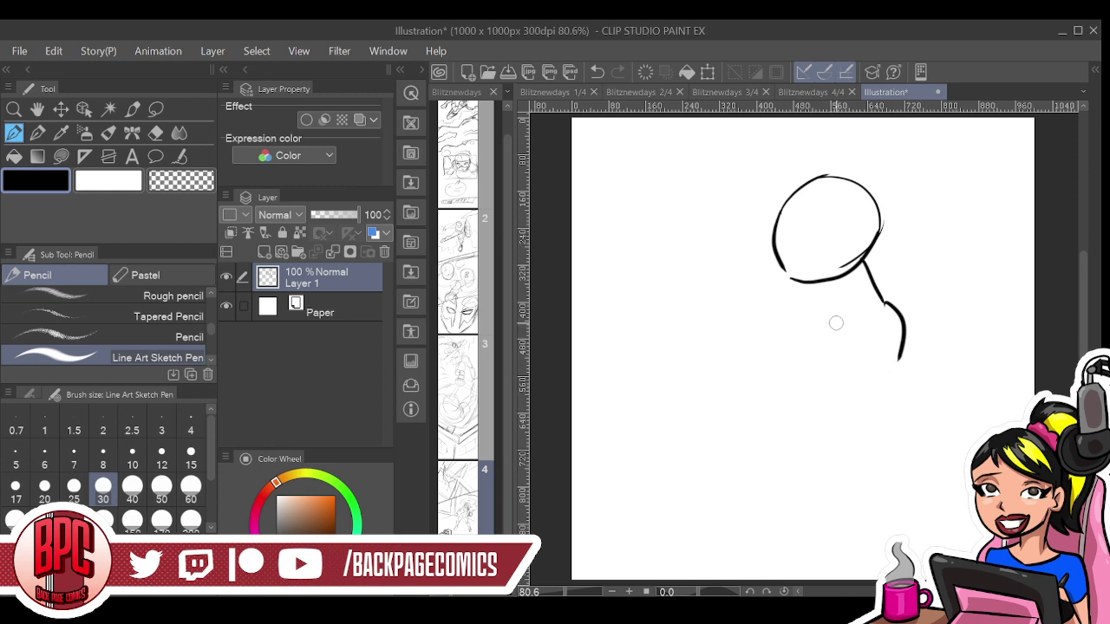
{"action": "mouse_move", "coordinate": [841, 320]}
{"action": "left_mouse_down"}
{"action": "mouse_move", "coordinate": [805, 364]}
{"action": "mouse_move", "coordinate": [893, 374]}
{"action": "left_mouse_up"}
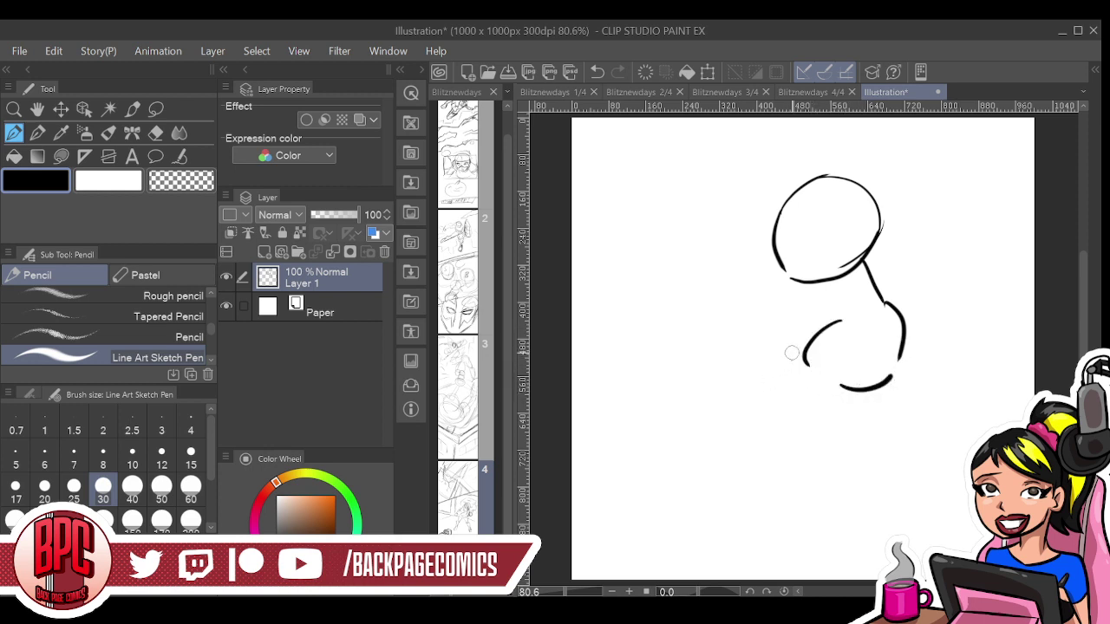
{"action": "mouse_move", "coordinate": [806, 349]}
{"action": "left_mouse_down"}
{"action": "mouse_move", "coordinate": [764, 355]}
{"action": "mouse_move", "coordinate": [706, 392]}
{"action": "left_mouse_up"}
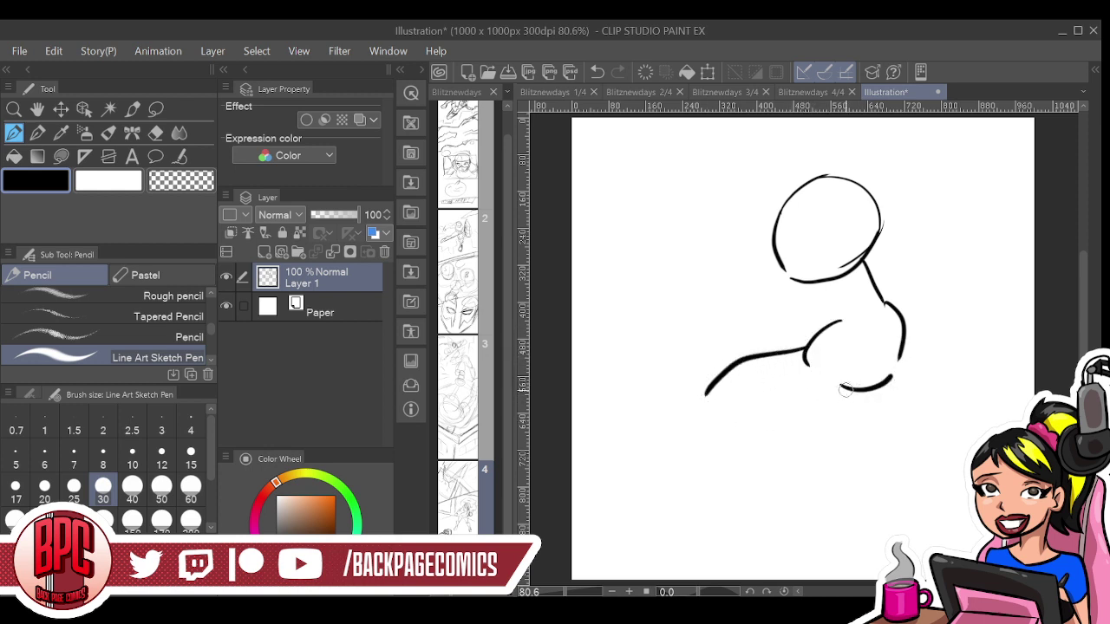
{"action": "left_click_drag", "start_coordinate": [843, 392], "coordinate": [751, 428]}
{"action": "mouse_move", "coordinate": [705, 388]}
{"action": "left_mouse_down"}
{"action": "mouse_move", "coordinate": [598, 437]}
{"action": "mouse_move", "coordinate": [572, 501]}
{"action": "mouse_move", "coordinate": [648, 498]}
{"action": "mouse_move", "coordinate": [656, 472]}
{"action": "mouse_move", "coordinate": [647, 475]}
{"action": "mouse_move", "coordinate": [646, 454]}
{"action": "mouse_move", "coordinate": [772, 426]}
{"action": "left_mouse_up"}
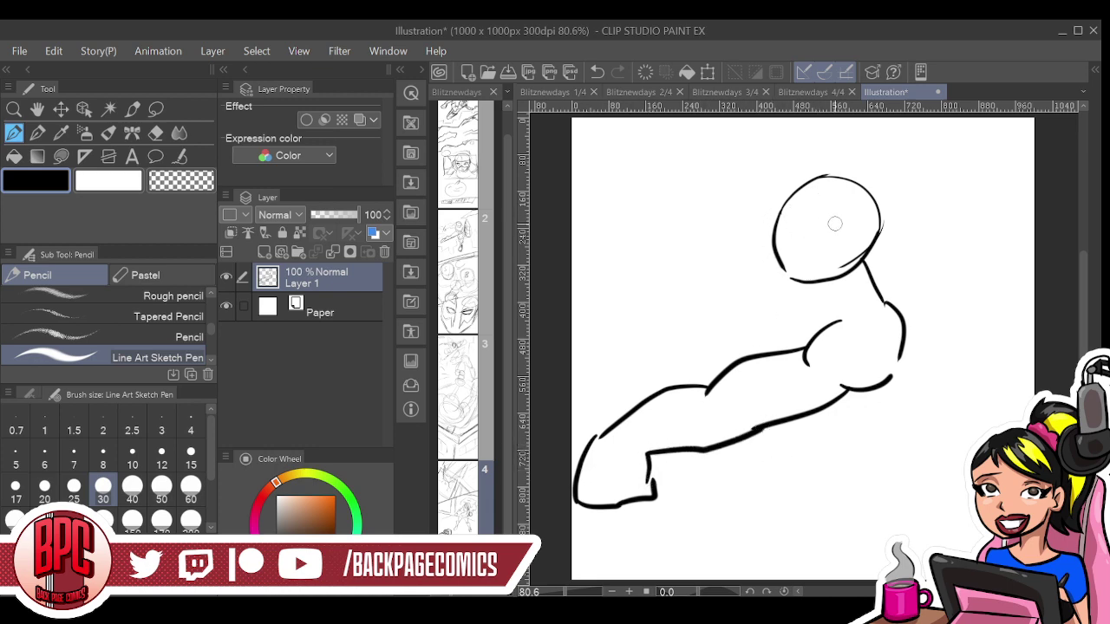
Draw two mask eyes inside the round head, and clear the drawing
{"action": "left_click_drag", "start_coordinate": [816, 188], "coordinate": [811, 246]}
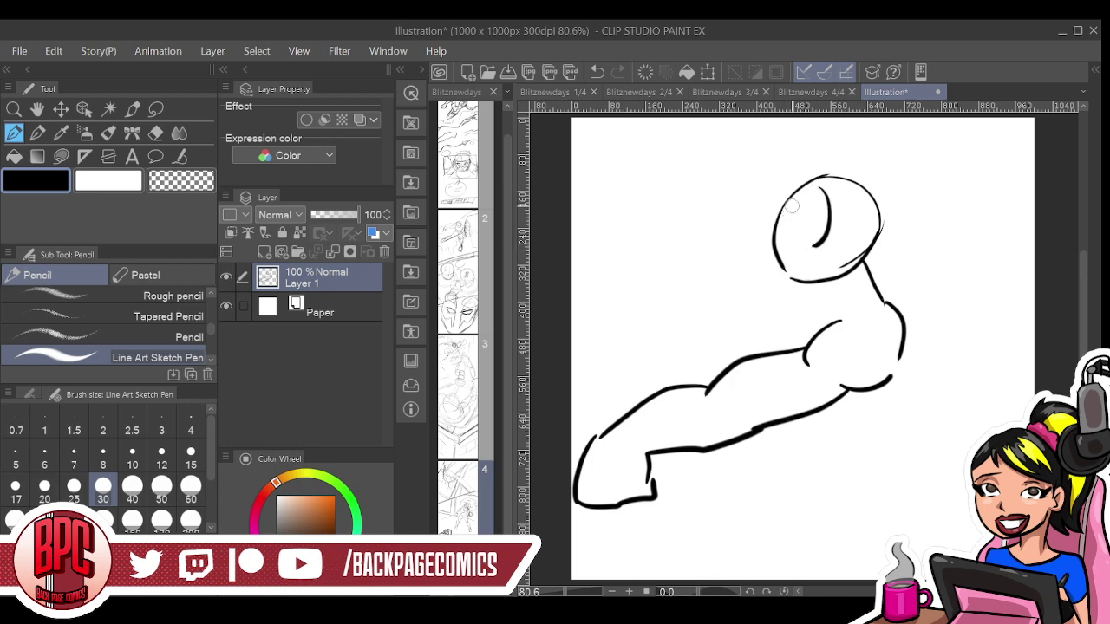
{"action": "mouse_move", "coordinate": [817, 187]}
{"action": "left_mouse_down"}
{"action": "mouse_move", "coordinate": [794, 197]}
{"action": "mouse_move", "coordinate": [785, 244]}
{"action": "mouse_move", "coordinate": [878, 231]}
{"action": "mouse_move", "coordinate": [835, 260]}
{"action": "mouse_move", "coordinate": [867, 260]}
{"action": "left_mouse_up"}
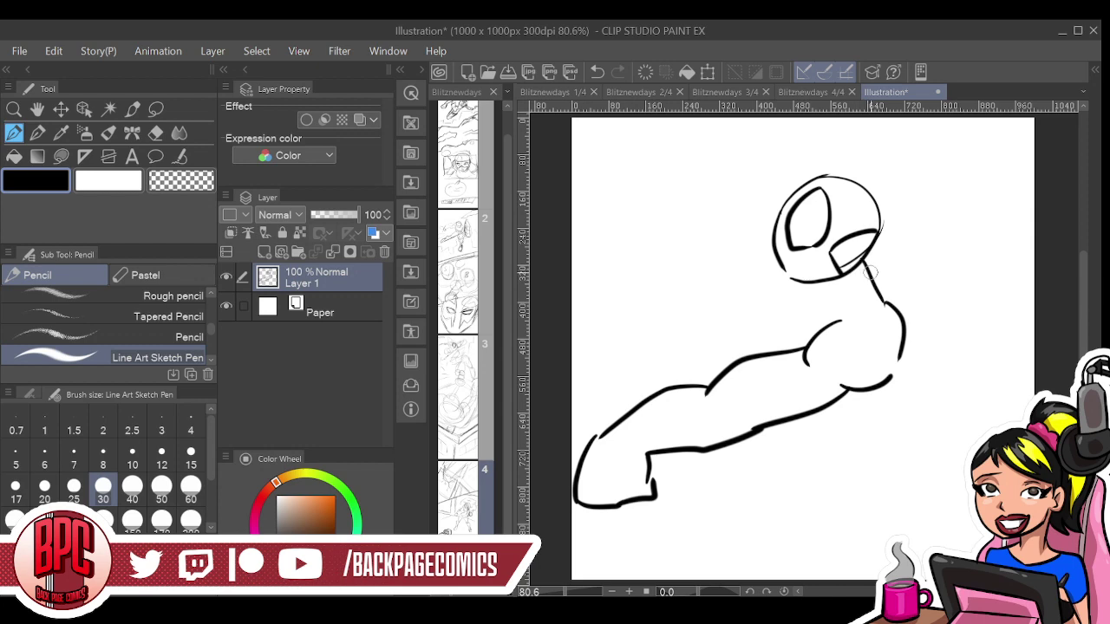
{"action": "key", "text": "Delete"}
Sketch a large close-up masked head with a curved skull contour, an angled jaw and two large eye shapes
{"action": "left_click_drag", "start_coordinate": [807, 123], "coordinate": [919, 231]}
{"action": "mouse_move", "coordinate": [849, 130]}
{"action": "left_mouse_down"}
{"action": "mouse_move", "coordinate": [925, 322]}
{"action": "mouse_move", "coordinate": [872, 407]}
{"action": "mouse_move", "coordinate": [828, 427]}
{"action": "mouse_move", "coordinate": [831, 490]}
{"action": "left_mouse_up"}
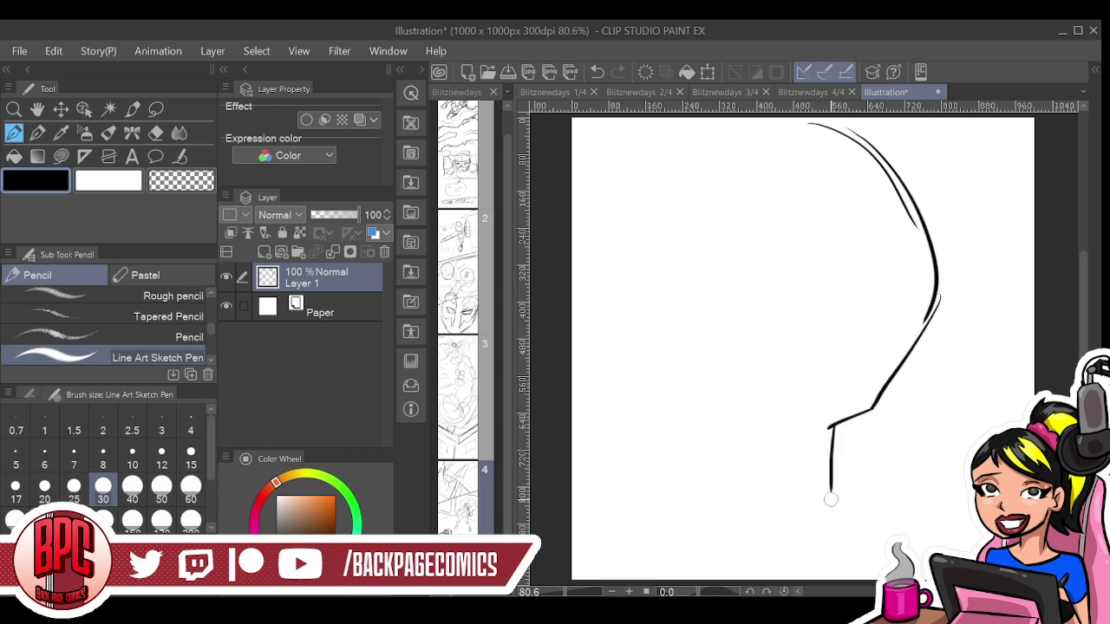
{"action": "left_click_drag", "start_coordinate": [831, 496], "coordinate": [737, 574]}
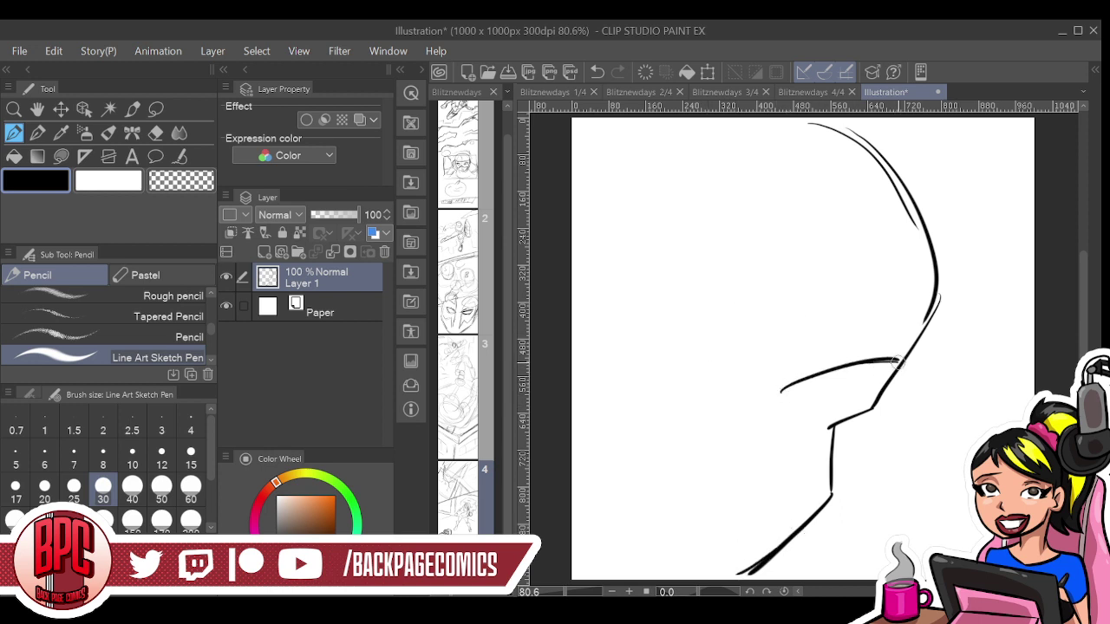
{"action": "mouse_move", "coordinate": [772, 398]}
{"action": "left_mouse_down"}
{"action": "mouse_move", "coordinate": [776, 473]}
{"action": "mouse_move", "coordinate": [796, 507]}
{"action": "left_mouse_up"}
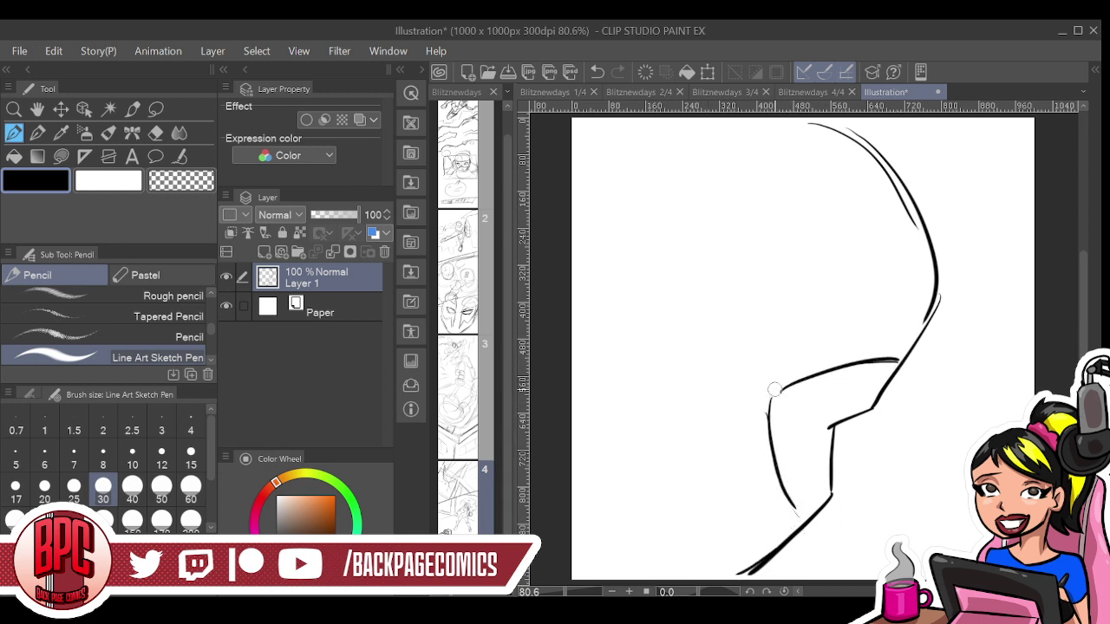
{"action": "mouse_move", "coordinate": [743, 376]}
{"action": "left_mouse_down"}
{"action": "mouse_move", "coordinate": [726, 266]}
{"action": "mouse_move", "coordinate": [673, 198]}
{"action": "mouse_move", "coordinate": [725, 156]}
{"action": "mouse_move", "coordinate": [589, 234]}
{"action": "mouse_move", "coordinate": [617, 427]}
{"action": "mouse_move", "coordinate": [718, 404]}
{"action": "mouse_move", "coordinate": [748, 378]}
{"action": "left_mouse_up"}
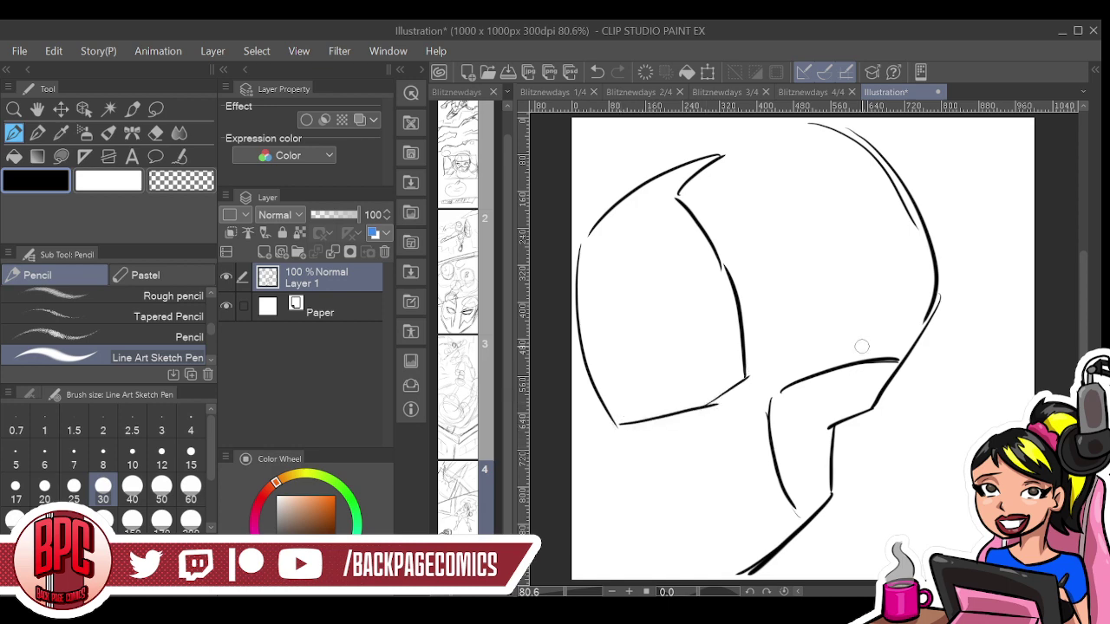
Redraw the right mask eye's outer edge as a smooth cheek curve with a pointed tip, and erase the old angular lines
{"action": "mouse_move", "coordinate": [898, 359]}
{"action": "left_mouse_down"}
{"action": "mouse_move", "coordinate": [915, 304]}
{"action": "mouse_move", "coordinate": [917, 338]}
{"action": "mouse_move", "coordinate": [866, 459]}
{"action": "mouse_move", "coordinate": [799, 515]}
{"action": "left_mouse_up"}
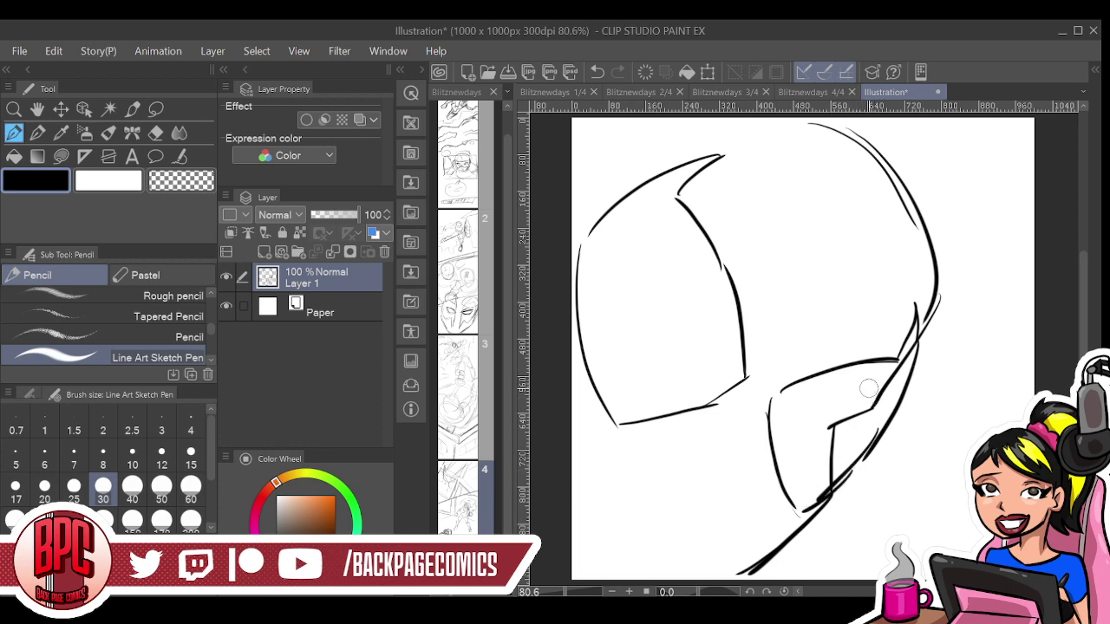
{"action": "mouse_move", "coordinate": [855, 399]}
{"action": "left_mouse_down"}
{"action": "mouse_move", "coordinate": [830, 427]}
{"action": "mouse_move", "coordinate": [833, 444]}
{"action": "mouse_move", "coordinate": [912, 343]}
{"action": "left_mouse_up"}
{"action": "left_click_drag", "start_coordinate": [843, 448], "coordinate": [827, 480]}
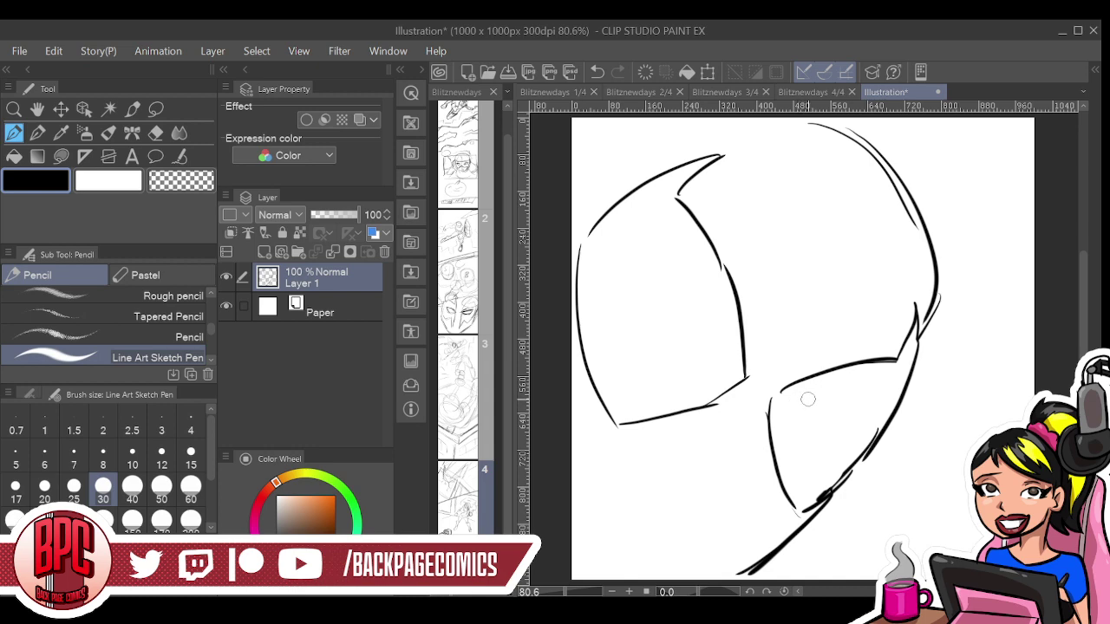
Draw inner outlines inside both mask eyes to form their thick borders
{"action": "mouse_move", "coordinate": [790, 401]}
{"action": "left_mouse_down"}
{"action": "mouse_move", "coordinate": [898, 370]}
{"action": "mouse_move", "coordinate": [886, 373]}
{"action": "left_mouse_up"}
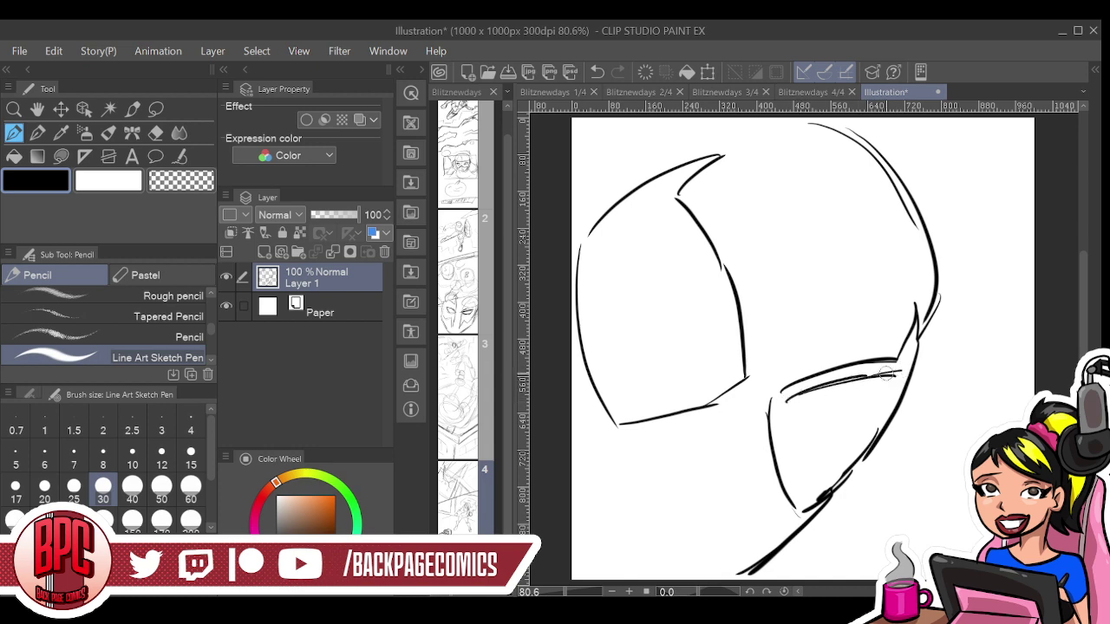
{"action": "mouse_move", "coordinate": [781, 410]}
{"action": "left_mouse_down"}
{"action": "mouse_move", "coordinate": [784, 464]}
{"action": "mouse_move", "coordinate": [804, 500]}
{"action": "left_mouse_up"}
{"action": "mouse_move", "coordinate": [784, 456]}
{"action": "left_mouse_down"}
{"action": "mouse_move", "coordinate": [810, 502]}
{"action": "mouse_move", "coordinate": [837, 482]}
{"action": "left_mouse_up"}
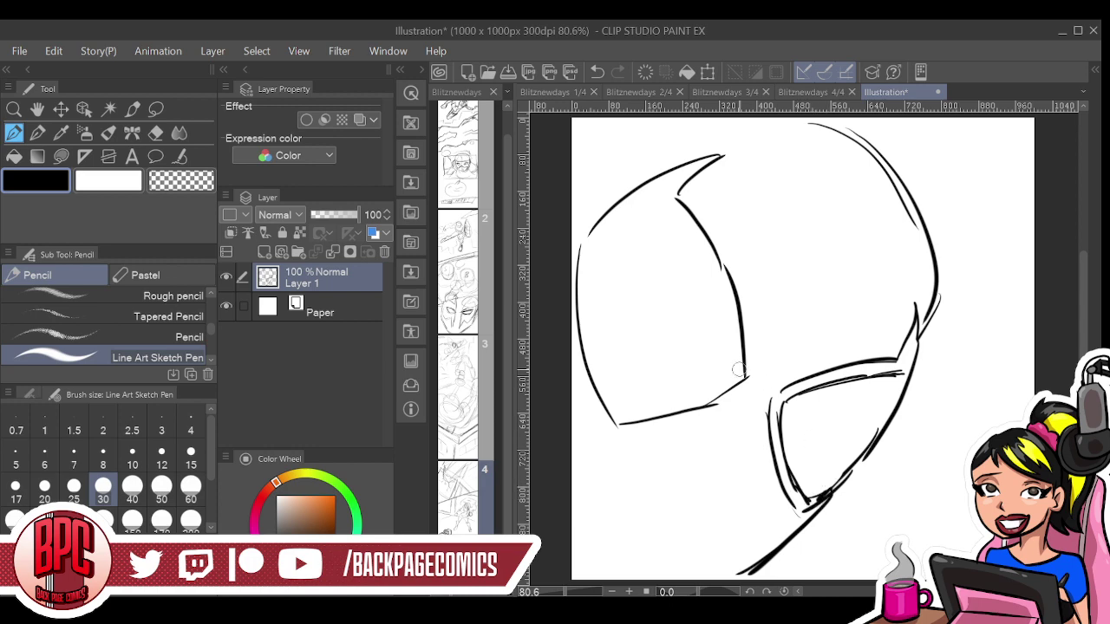
{"action": "left_click_drag", "start_coordinate": [663, 213], "coordinate": [726, 340]}
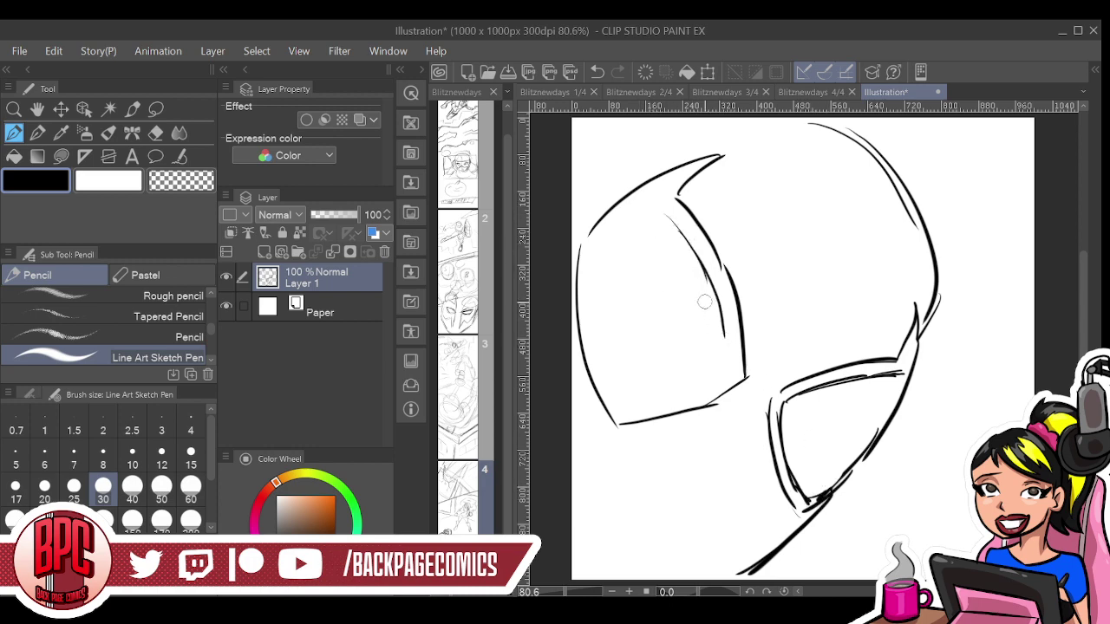
{"action": "mouse_move", "coordinate": [699, 295]}
{"action": "left_mouse_down"}
{"action": "mouse_move", "coordinate": [729, 363]}
{"action": "mouse_move", "coordinate": [711, 380]}
{"action": "mouse_move", "coordinate": [623, 399]}
{"action": "mouse_move", "coordinate": [586, 279]}
{"action": "mouse_move", "coordinate": [596, 229]}
{"action": "mouse_move", "coordinate": [661, 211]}
{"action": "left_mouse_up"}
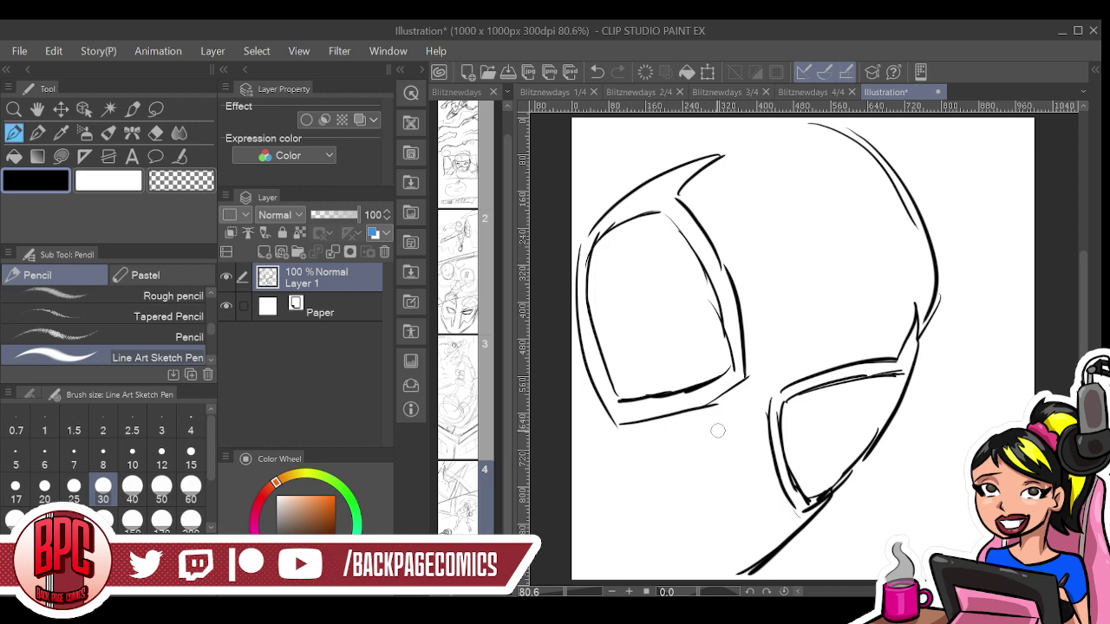
Sketch web seams radiating from between the mask eyes across the forehead and down the lower face
{"action": "left_click_drag", "start_coordinate": [735, 401], "coordinate": [582, 505]}
{"action": "mouse_move", "coordinate": [735, 401]}
{"action": "left_mouse_down"}
{"action": "mouse_move", "coordinate": [768, 417]}
{"action": "mouse_move", "coordinate": [728, 562]}
{"action": "left_mouse_up"}
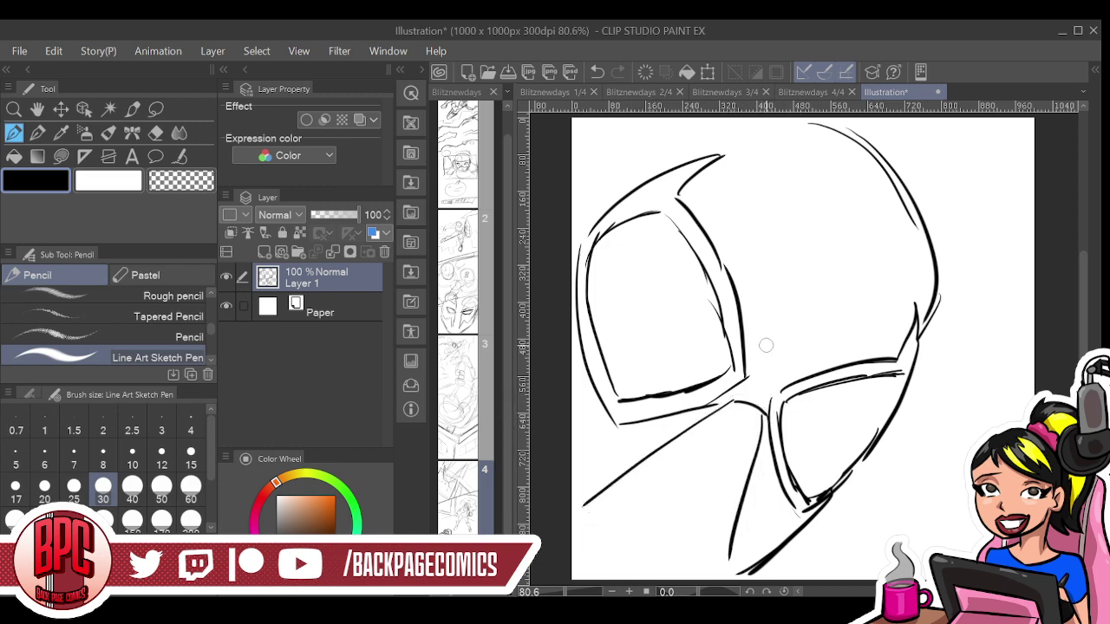
{"action": "mouse_move", "coordinate": [747, 350]}
{"action": "left_mouse_down"}
{"action": "mouse_move", "coordinate": [785, 333]}
{"action": "mouse_move", "coordinate": [793, 375]}
{"action": "left_mouse_up"}
{"action": "mouse_move", "coordinate": [785, 336]}
{"action": "left_mouse_down"}
{"action": "mouse_move", "coordinate": [845, 216]}
{"action": "mouse_move", "coordinate": [856, 165]}
{"action": "mouse_move", "coordinate": [880, 301]}
{"action": "mouse_move", "coordinate": [926, 230]}
{"action": "left_mouse_up"}
{"action": "left_click_drag", "start_coordinate": [714, 120], "coordinate": [718, 204]}
{"action": "left_click_drag", "start_coordinate": [572, 187], "coordinate": [587, 212]}
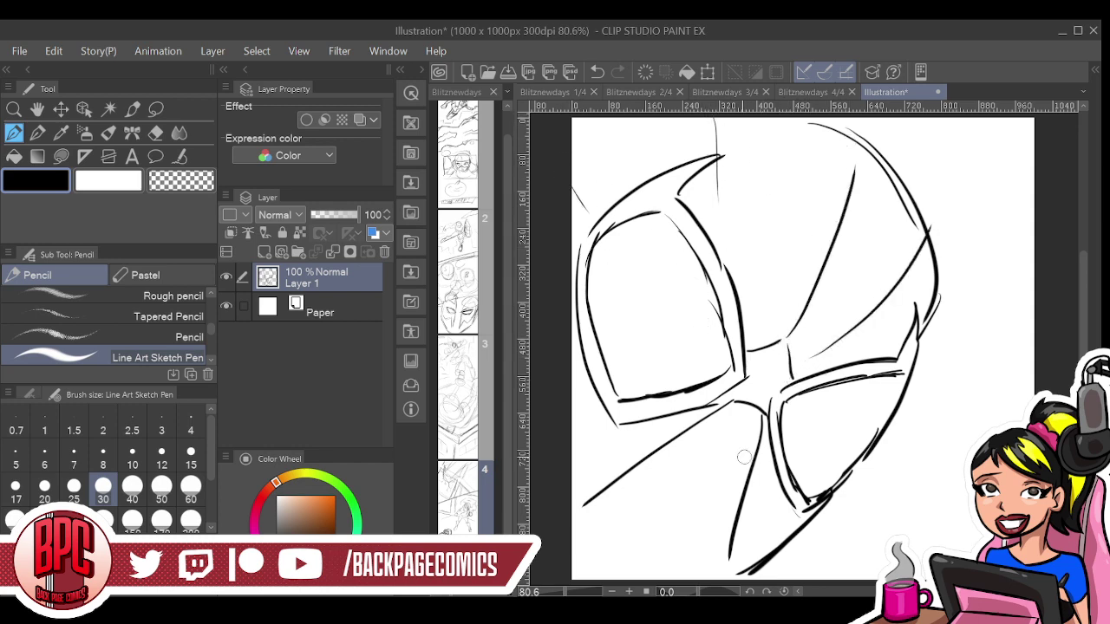
Sketch highlight shapes inside both eyes and short curved cross-web lines on the forehead, cheeks and lower face
{"action": "mouse_move", "coordinate": [652, 242]}
{"action": "left_mouse_down"}
{"action": "mouse_move", "coordinate": [650, 287]}
{"action": "mouse_move", "coordinate": [662, 299]}
{"action": "mouse_move", "coordinate": [683, 265]}
{"action": "mouse_move", "coordinate": [648, 289]}
{"action": "left_mouse_up"}
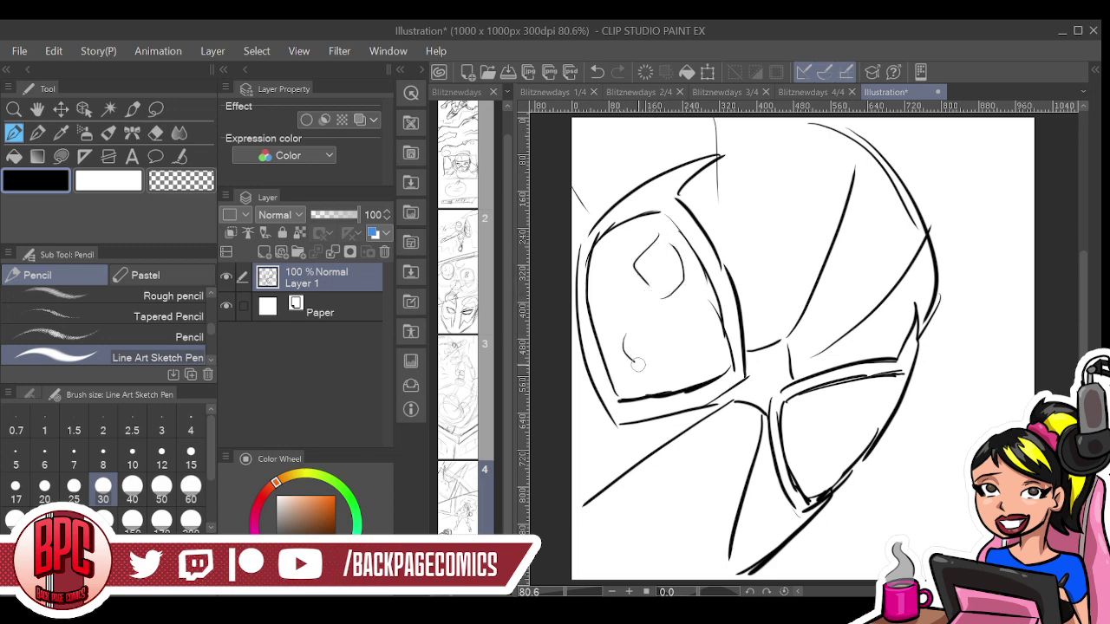
{"action": "mouse_move", "coordinate": [854, 398]}
{"action": "left_mouse_down"}
{"action": "mouse_move", "coordinate": [847, 418]}
{"action": "mouse_move", "coordinate": [868, 420]}
{"action": "left_mouse_up"}
{"action": "left_click_drag", "start_coordinate": [597, 513], "coordinate": [660, 555]}
{"action": "left_click_drag", "start_coordinate": [668, 474], "coordinate": [716, 518]}
{"action": "left_click_drag", "start_coordinate": [656, 424], "coordinate": [662, 444]}
{"action": "left_click_drag", "start_coordinate": [575, 426], "coordinate": [588, 464]}
{"action": "mouse_move", "coordinate": [737, 240]}
{"action": "left_mouse_down"}
{"action": "mouse_move", "coordinate": [767, 244]}
{"action": "mouse_move", "coordinate": [871, 292]}
{"action": "left_mouse_up"}
{"action": "left_click_drag", "start_coordinate": [871, 331], "coordinate": [877, 352]}
{"action": "left_click_drag", "start_coordinate": [751, 158], "coordinate": [817, 165]}
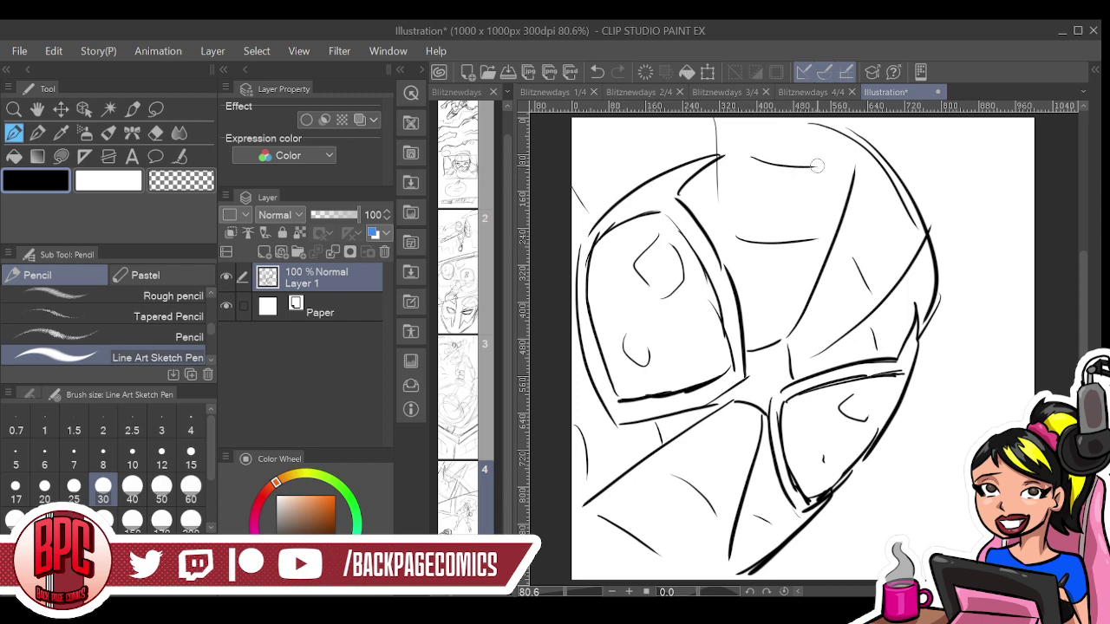
Darken the skull outline along the crown and temple, and sketch an angular shoulder line beside the jaw
{"action": "mouse_move", "coordinate": [582, 134]}
{"action": "left_mouse_down"}
{"action": "mouse_move", "coordinate": [612, 117]}
{"action": "mouse_move", "coordinate": [600, 120]}
{"action": "left_mouse_up"}
{"action": "mouse_move", "coordinate": [793, 124]}
{"action": "left_mouse_down"}
{"action": "mouse_move", "coordinate": [873, 158]}
{"action": "mouse_move", "coordinate": [897, 196]}
{"action": "left_mouse_up"}
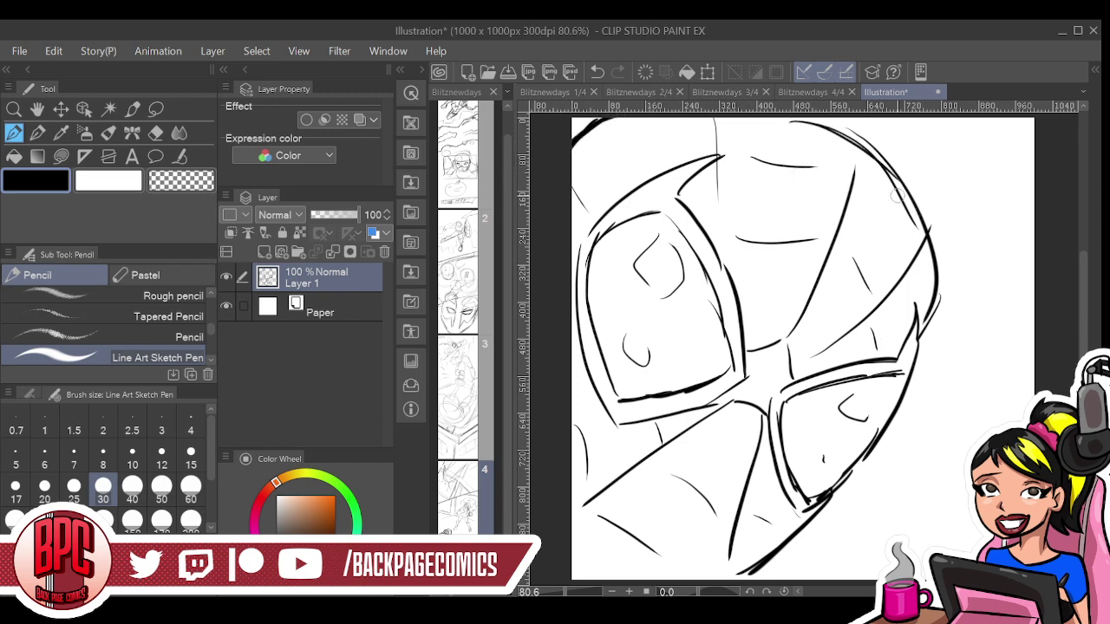
{"action": "mouse_move", "coordinate": [835, 130]}
{"action": "left_mouse_down"}
{"action": "mouse_move", "coordinate": [936, 277]}
{"action": "mouse_move", "coordinate": [914, 310]}
{"action": "mouse_move", "coordinate": [937, 276]}
{"action": "mouse_move", "coordinate": [919, 354]}
{"action": "left_mouse_up"}
{"action": "left_click_drag", "start_coordinate": [938, 290], "coordinate": [928, 337]}
{"action": "left_click_drag", "start_coordinate": [905, 196], "coordinate": [934, 256]}
{"action": "mouse_move", "coordinate": [878, 509]}
{"action": "left_mouse_down"}
{"action": "mouse_move", "coordinate": [907, 499]}
{"action": "mouse_move", "coordinate": [933, 505]}
{"action": "mouse_move", "coordinate": [1017, 367]}
{"action": "mouse_move", "coordinate": [1007, 389]}
{"action": "mouse_move", "coordinate": [1034, 385]}
{"action": "left_mouse_up"}
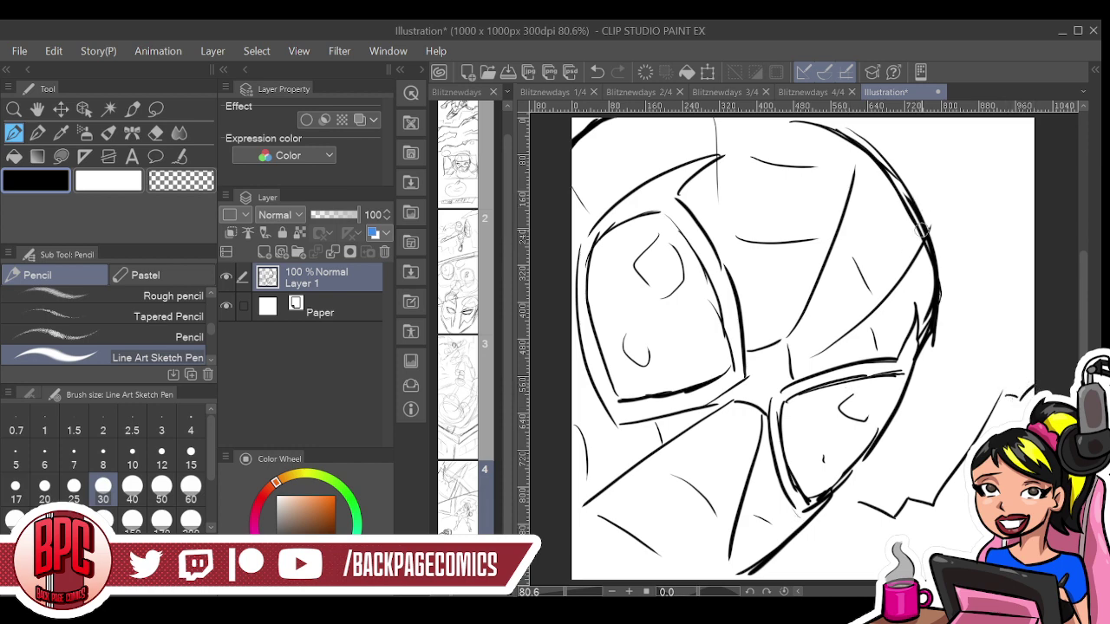
Thicken the head contour from the jaw up past the eye to the crown with repeated strokes
{"action": "left_click_drag", "start_coordinate": [717, 579], "coordinate": [778, 549]}
{"action": "mouse_move", "coordinate": [848, 472]}
{"action": "left_mouse_down"}
{"action": "mouse_move", "coordinate": [924, 316]}
{"action": "mouse_move", "coordinate": [898, 165]}
{"action": "left_mouse_up"}
{"action": "left_click_drag", "start_coordinate": [785, 122], "coordinate": [860, 140]}
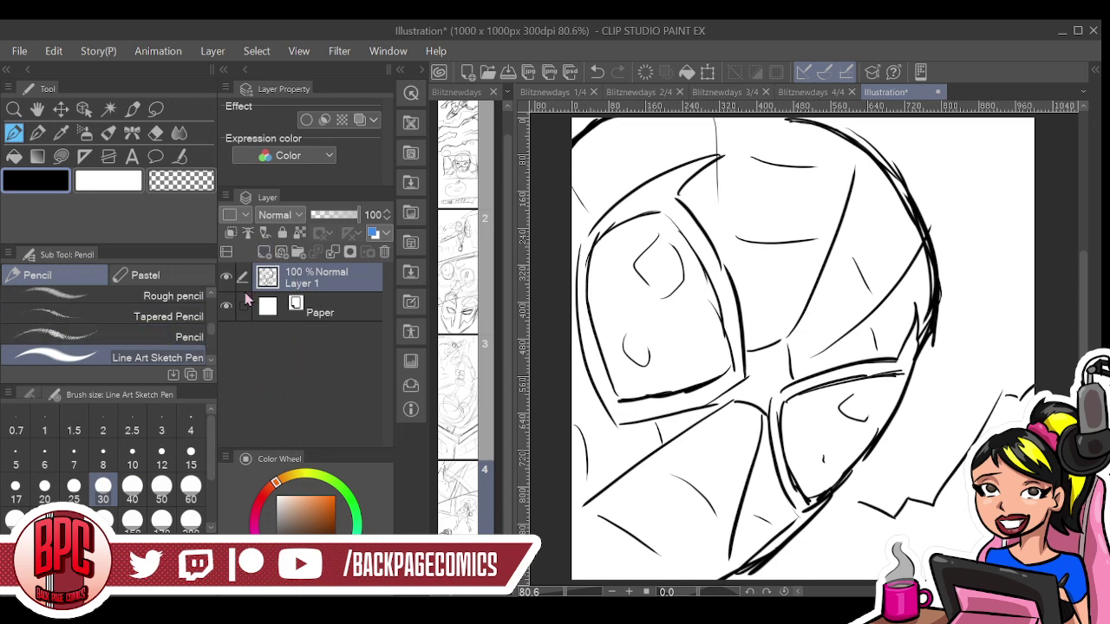
{"action": "mouse_move", "coordinate": [727, 576]}
{"action": "left_mouse_down"}
{"action": "mouse_move", "coordinate": [788, 542]}
{"action": "mouse_move", "coordinate": [810, 508]}
{"action": "mouse_move", "coordinate": [759, 568]}
{"action": "mouse_move", "coordinate": [850, 482]}
{"action": "left_mouse_up"}
{"action": "left_click_drag", "start_coordinate": [764, 565], "coordinate": [881, 441]}
{"action": "mouse_move", "coordinate": [837, 496]}
{"action": "left_mouse_down"}
{"action": "mouse_move", "coordinate": [902, 404]}
{"action": "mouse_move", "coordinate": [913, 364]}
{"action": "left_mouse_up"}
{"action": "left_click_drag", "start_coordinate": [899, 408], "coordinate": [931, 323]}
{"action": "left_click_drag", "start_coordinate": [938, 282], "coordinate": [904, 180]}
{"action": "left_click_drag", "start_coordinate": [572, 139], "coordinate": [607, 120]}
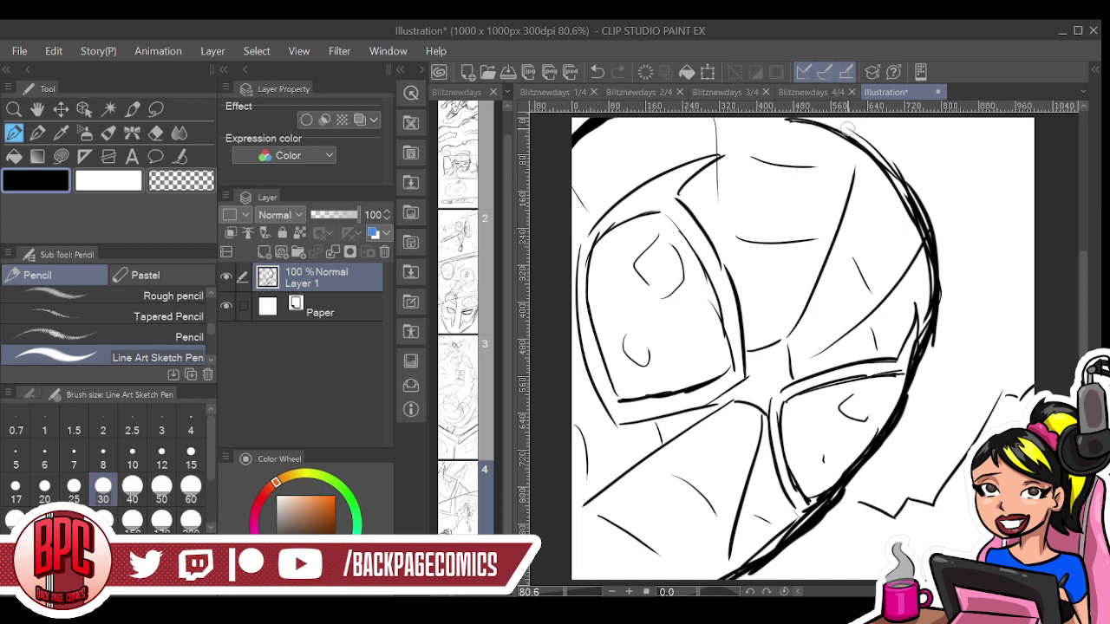
Try a heavier skull outline with the Line Art Sketch Pen at size 40
{"action": "left_click", "coordinate": [132, 487]}
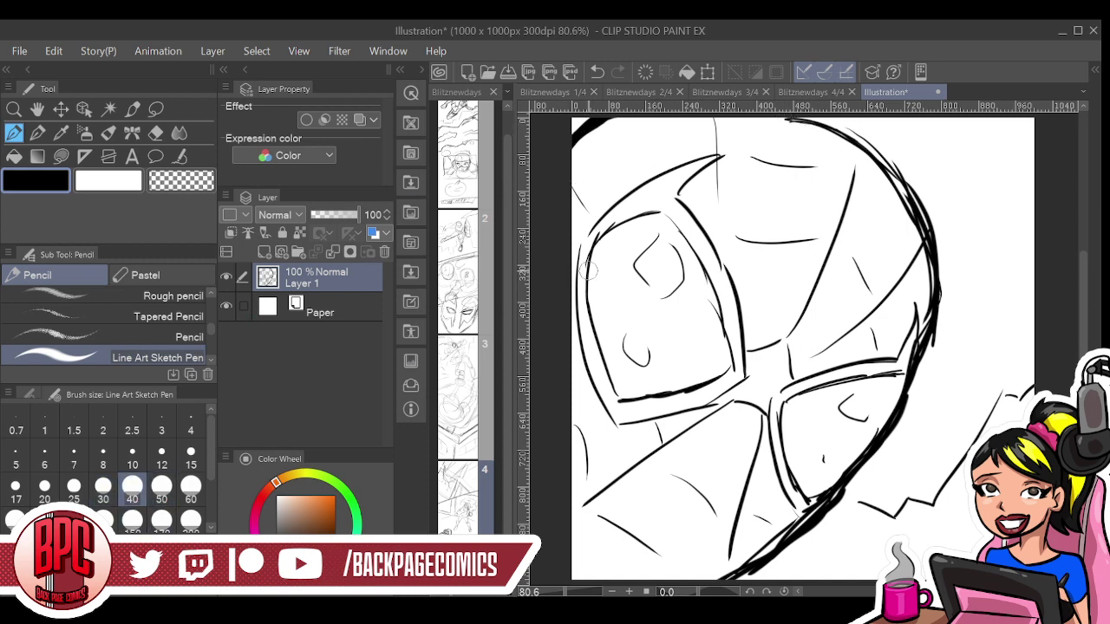
{"action": "mouse_move", "coordinate": [792, 119]}
{"action": "left_mouse_down"}
{"action": "mouse_move", "coordinate": [877, 157]}
{"action": "mouse_move", "coordinate": [923, 228]}
{"action": "mouse_move", "coordinate": [926, 317]}
{"action": "mouse_move", "coordinate": [902, 401]}
{"action": "left_mouse_up"}
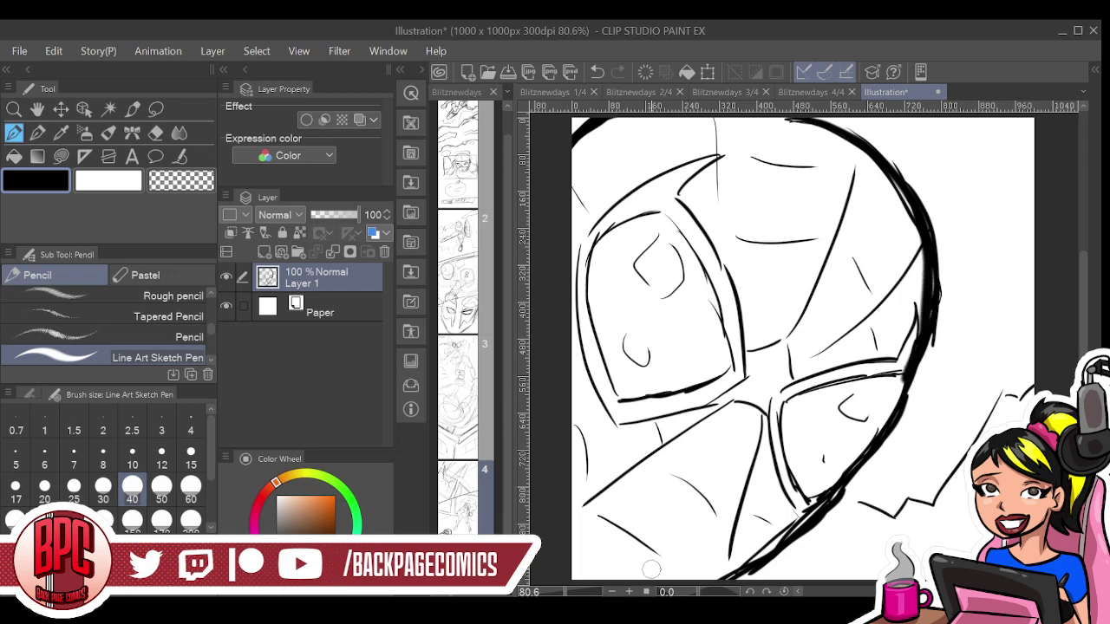
{"action": "left_click", "coordinate": [596, 71]}
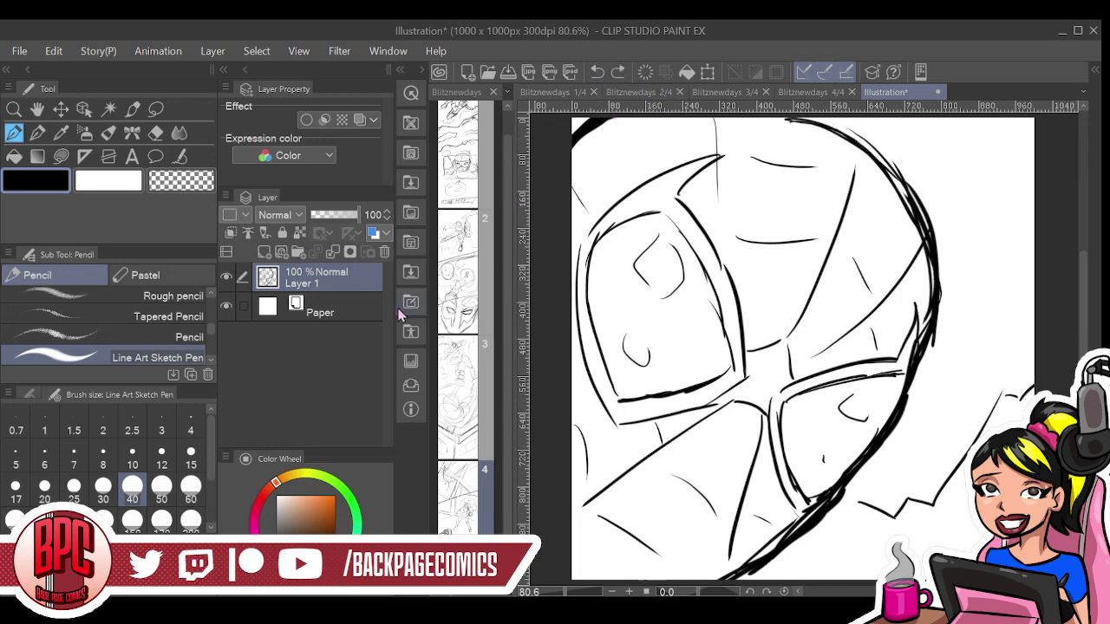
Tint the sketch layer blue with the layer color effect, and add a new layer above it
{"action": "left_click", "coordinate": [373, 236]}
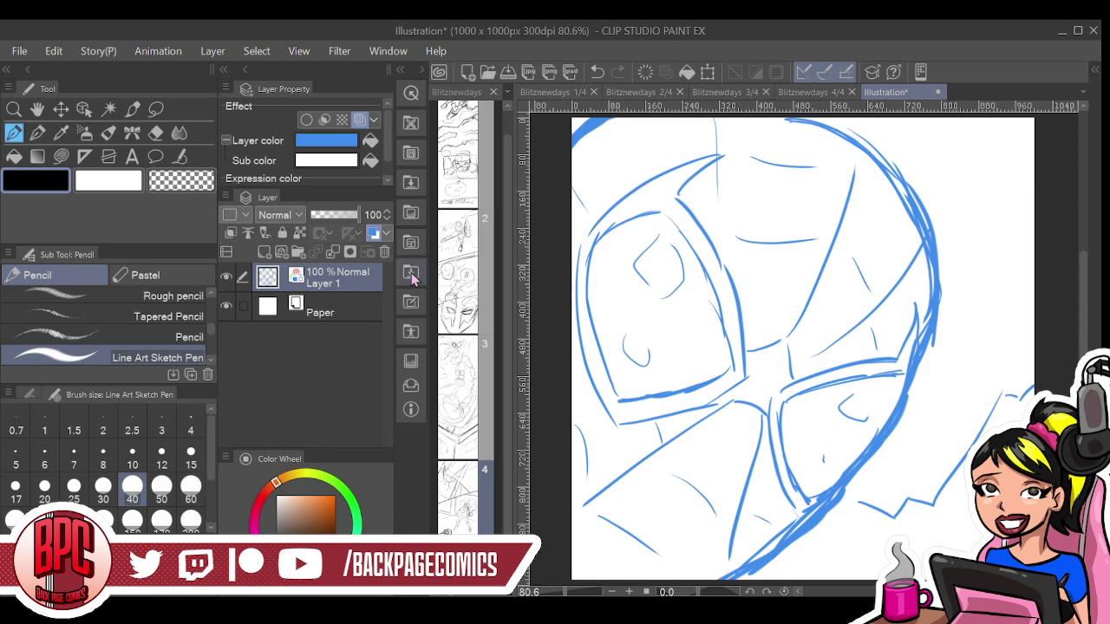
{"action": "left_click", "coordinate": [265, 252]}
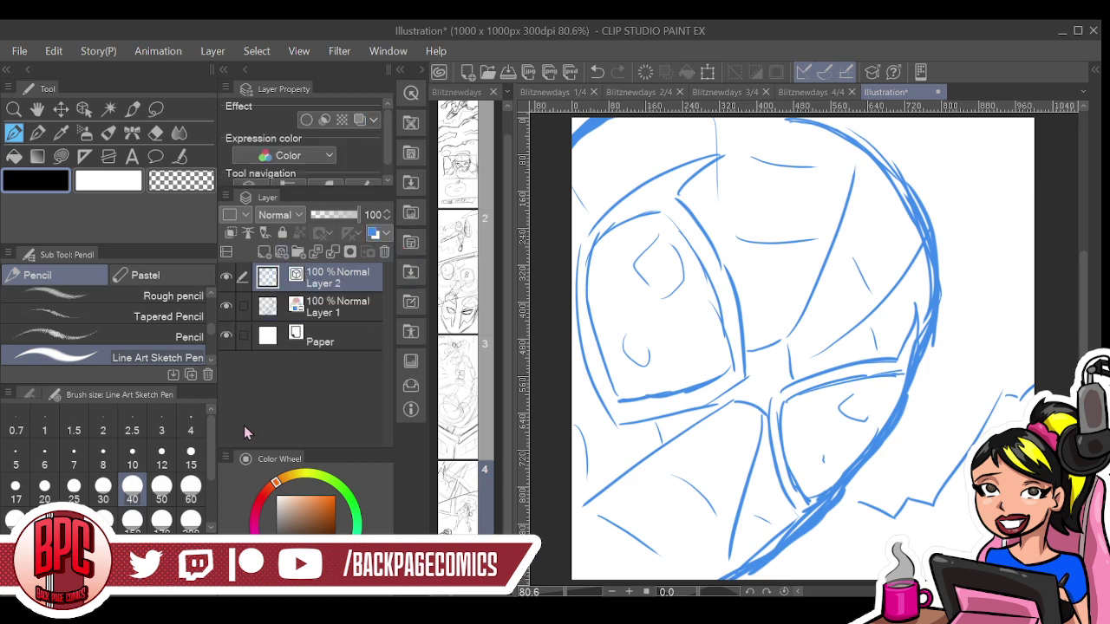
Ink the head contour from the crown down to the jaw over the blue sketch with the G-pen at size 40
{"action": "left_click", "coordinate": [37, 133]}
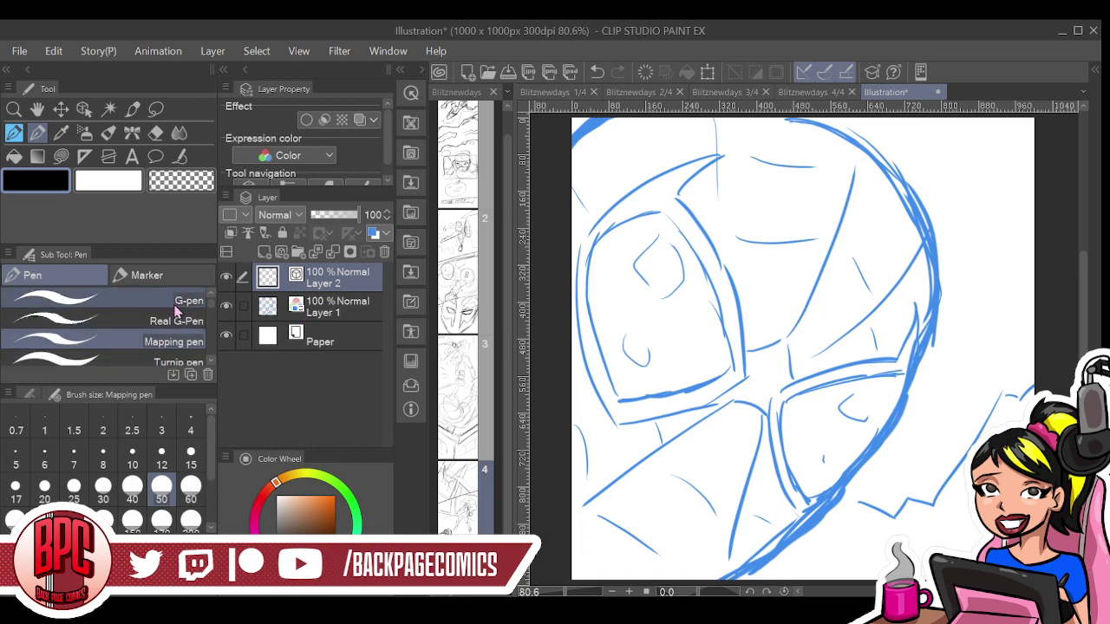
{"action": "left_click", "coordinate": [164, 300]}
{"action": "left_click", "coordinate": [132, 490]}
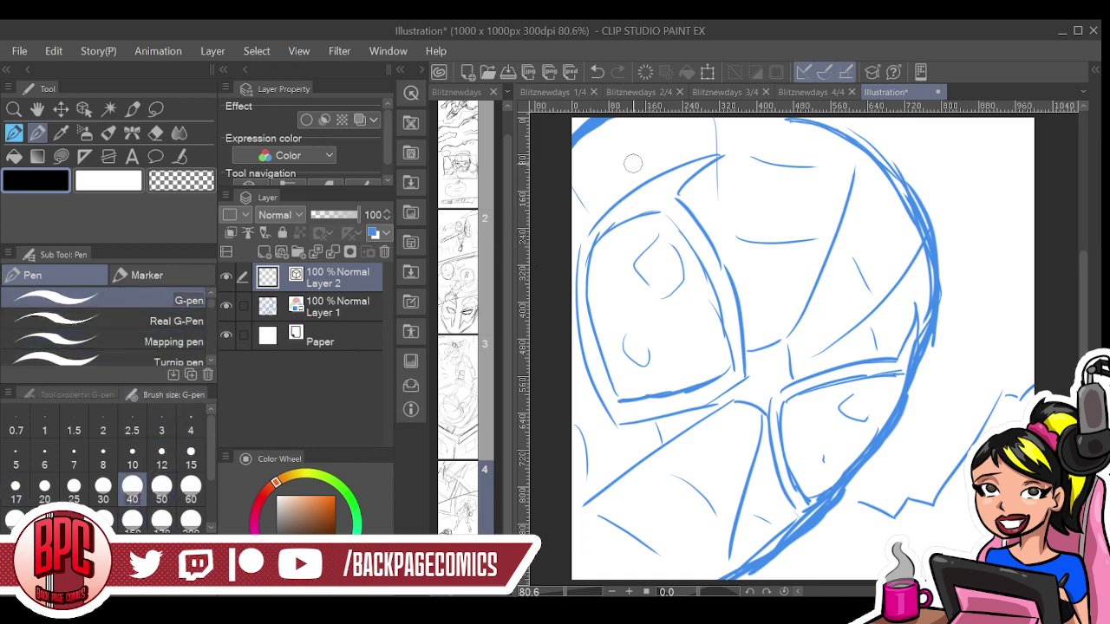
{"action": "left_click_drag", "start_coordinate": [576, 138], "coordinate": [617, 118]}
{"action": "mouse_move", "coordinate": [791, 120]}
{"action": "left_mouse_down"}
{"action": "mouse_move", "coordinate": [883, 162]}
{"action": "mouse_move", "coordinate": [924, 260]}
{"action": "left_mouse_up"}
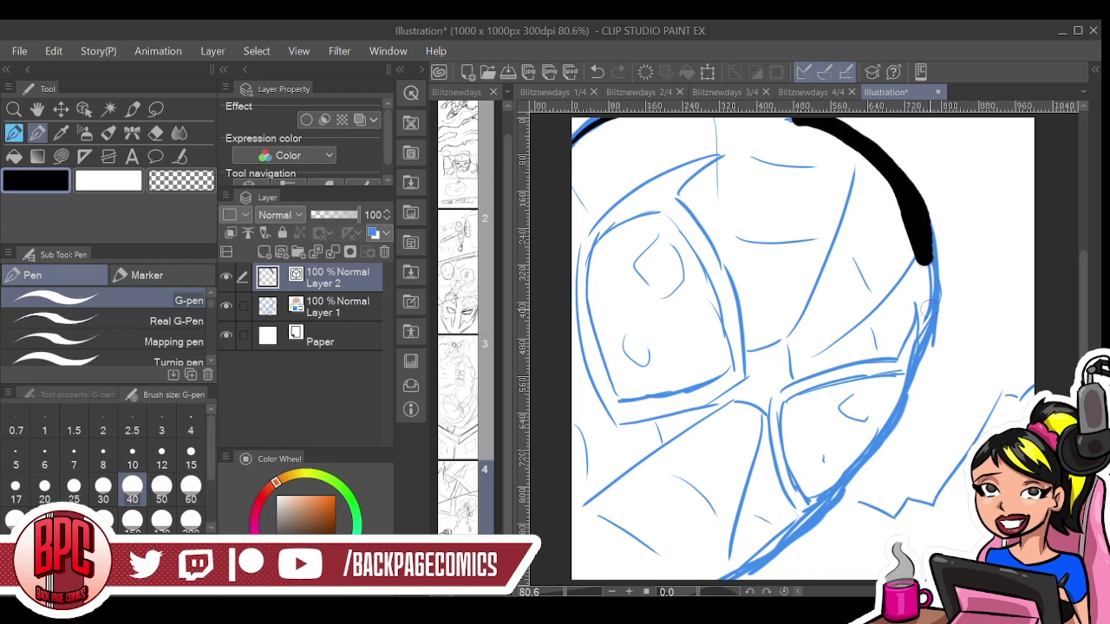
{"action": "key", "text": "ctrl+z"}
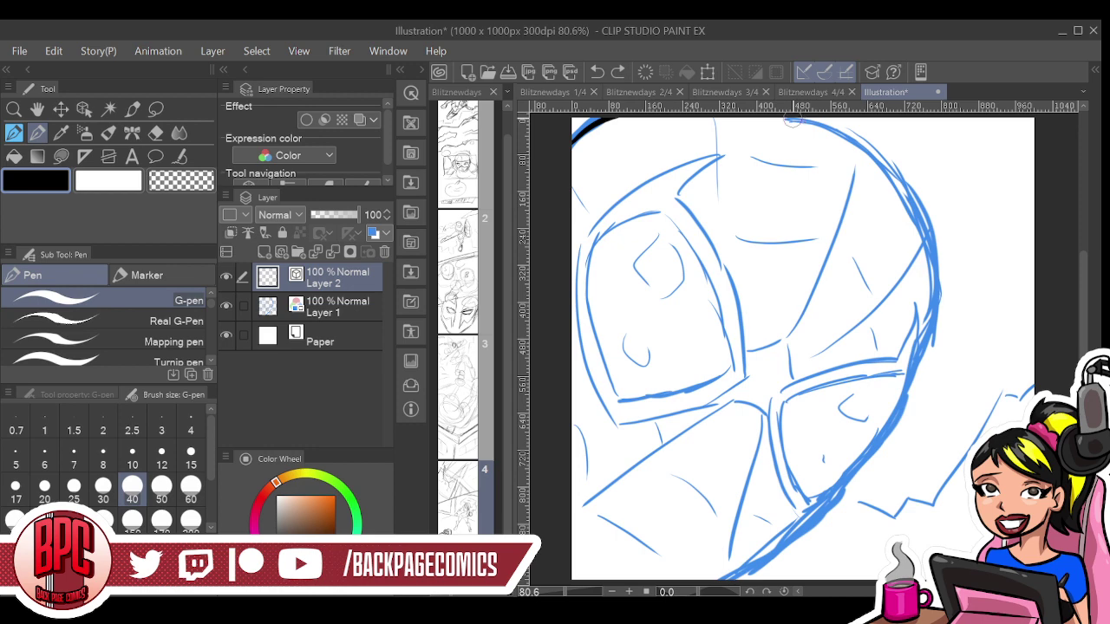
{"action": "mouse_move", "coordinate": [812, 124]}
{"action": "left_mouse_down"}
{"action": "mouse_move", "coordinate": [885, 184]}
{"action": "mouse_move", "coordinate": [921, 251]}
{"action": "mouse_move", "coordinate": [907, 389]}
{"action": "mouse_move", "coordinate": [919, 396]}
{"action": "mouse_move", "coordinate": [909, 405]}
{"action": "mouse_move", "coordinate": [907, 386]}
{"action": "mouse_move", "coordinate": [863, 473]}
{"action": "mouse_move", "coordinate": [824, 496]}
{"action": "mouse_move", "coordinate": [814, 539]}
{"action": "mouse_move", "coordinate": [831, 494]}
{"action": "mouse_move", "coordinate": [742, 569]}
{"action": "left_mouse_up"}
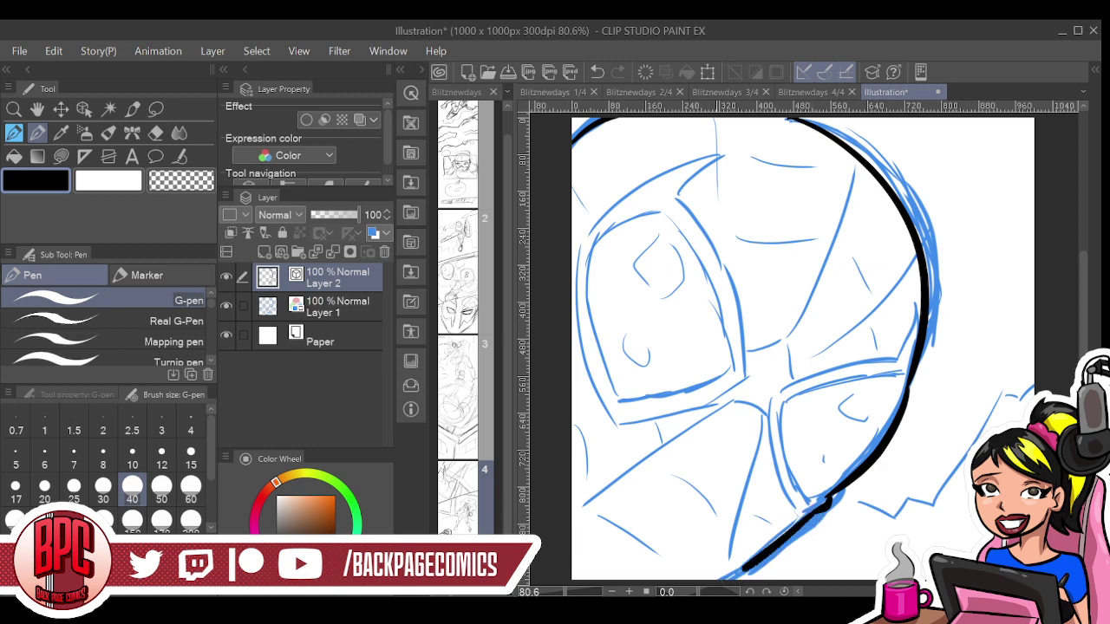
Ink the thick outer and inner borders of both mask eyes, including the pointed upper tip
{"action": "mouse_move", "coordinate": [814, 510]}
{"action": "left_mouse_down"}
{"action": "mouse_move", "coordinate": [782, 501]}
{"action": "mouse_move", "coordinate": [774, 383]}
{"action": "mouse_move", "coordinate": [907, 354]}
{"action": "mouse_move", "coordinate": [925, 295]}
{"action": "left_mouse_up"}
{"action": "mouse_move", "coordinate": [905, 382]}
{"action": "left_mouse_down"}
{"action": "mouse_move", "coordinate": [901, 370]}
{"action": "mouse_move", "coordinate": [785, 401]}
{"action": "mouse_move", "coordinate": [796, 499]}
{"action": "mouse_move", "coordinate": [819, 501]}
{"action": "left_mouse_up"}
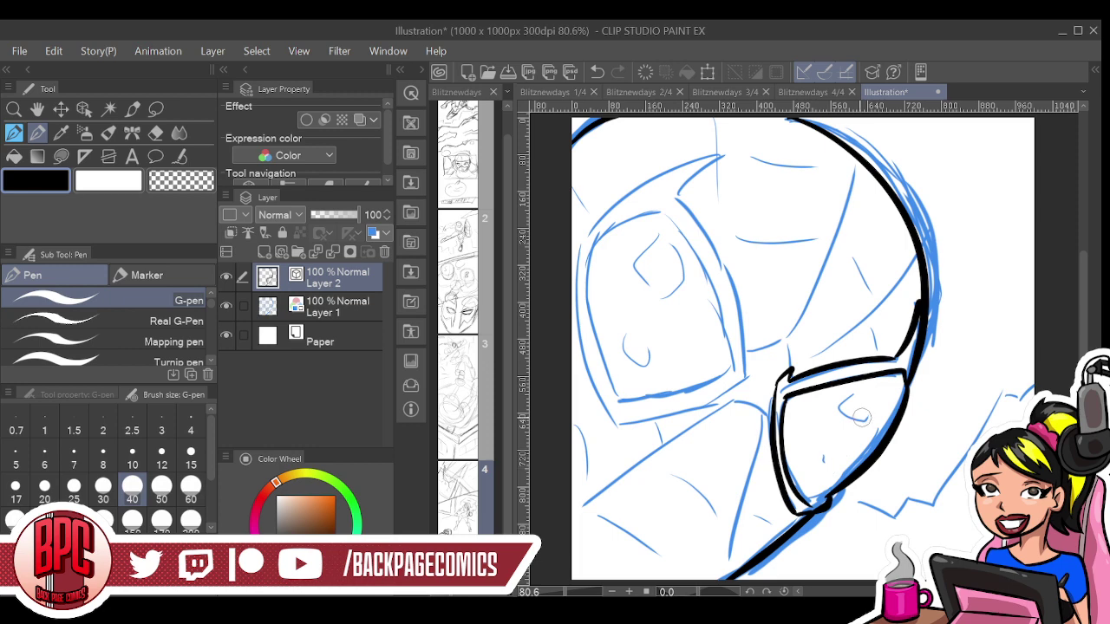
{"action": "mouse_move", "coordinate": [744, 366]}
{"action": "left_mouse_down"}
{"action": "mouse_move", "coordinate": [760, 358]}
{"action": "mouse_move", "coordinate": [735, 387]}
{"action": "mouse_move", "coordinate": [650, 419]}
{"action": "mouse_move", "coordinate": [615, 418]}
{"action": "mouse_move", "coordinate": [589, 384]}
{"action": "mouse_move", "coordinate": [590, 227]}
{"action": "mouse_move", "coordinate": [718, 160]}
{"action": "mouse_move", "coordinate": [681, 194]}
{"action": "mouse_move", "coordinate": [742, 319]}
{"action": "mouse_move", "coordinate": [744, 363]}
{"action": "left_mouse_up"}
{"action": "mouse_move", "coordinate": [669, 209]}
{"action": "left_mouse_down"}
{"action": "mouse_move", "coordinate": [725, 314]}
{"action": "mouse_move", "coordinate": [738, 371]}
{"action": "mouse_move", "coordinate": [622, 406]}
{"action": "mouse_move", "coordinate": [592, 276]}
{"action": "mouse_move", "coordinate": [682, 205]}
{"action": "left_mouse_up"}
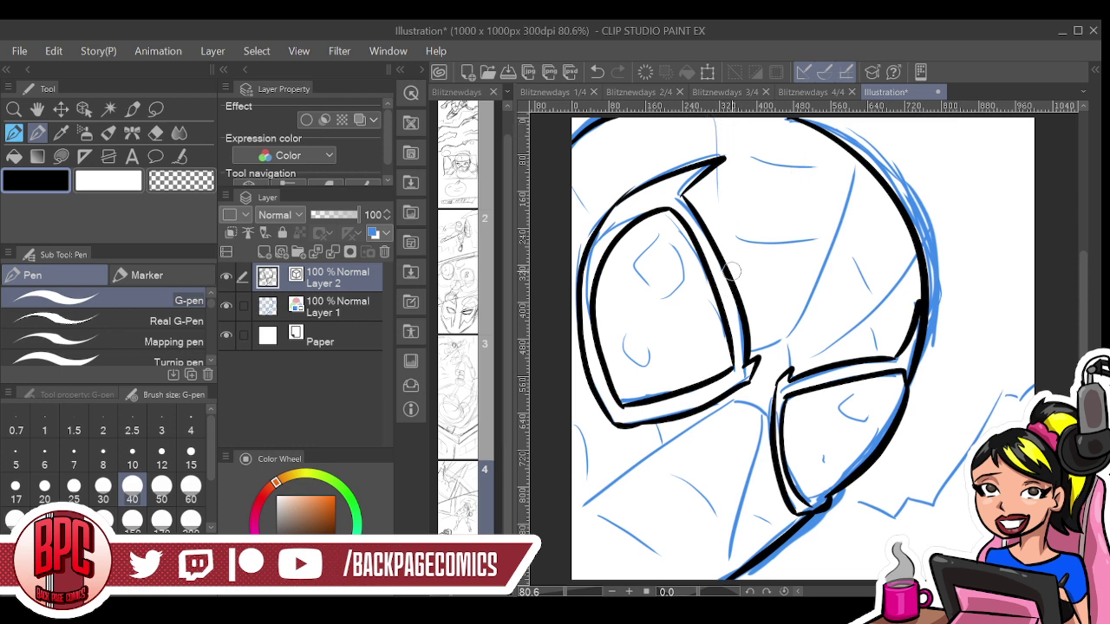
Ink the forehead's web seams between the eyes, with cross lines out toward the temple
{"action": "left_click_drag", "start_coordinate": [723, 250], "coordinate": [721, 163]}
{"action": "left_click_drag", "start_coordinate": [718, 119], "coordinate": [720, 143]}
{"action": "left_click_drag", "start_coordinate": [857, 167], "coordinate": [785, 357]}
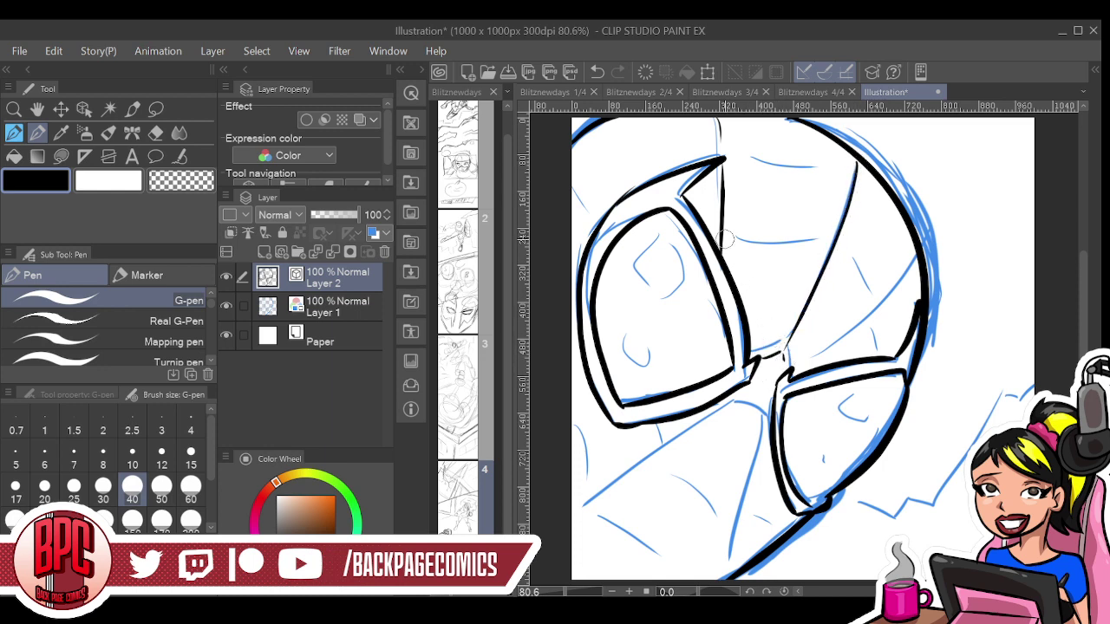
{"action": "mouse_move", "coordinate": [723, 235]}
{"action": "left_mouse_down"}
{"action": "mouse_move", "coordinate": [763, 247]}
{"action": "mouse_move", "coordinate": [837, 241]}
{"action": "mouse_move", "coordinate": [870, 296]}
{"action": "left_mouse_up"}
{"action": "mouse_move", "coordinate": [796, 367]}
{"action": "left_mouse_down"}
{"action": "mouse_move", "coordinate": [901, 302]}
{"action": "mouse_move", "coordinate": [873, 345]}
{"action": "left_mouse_up"}
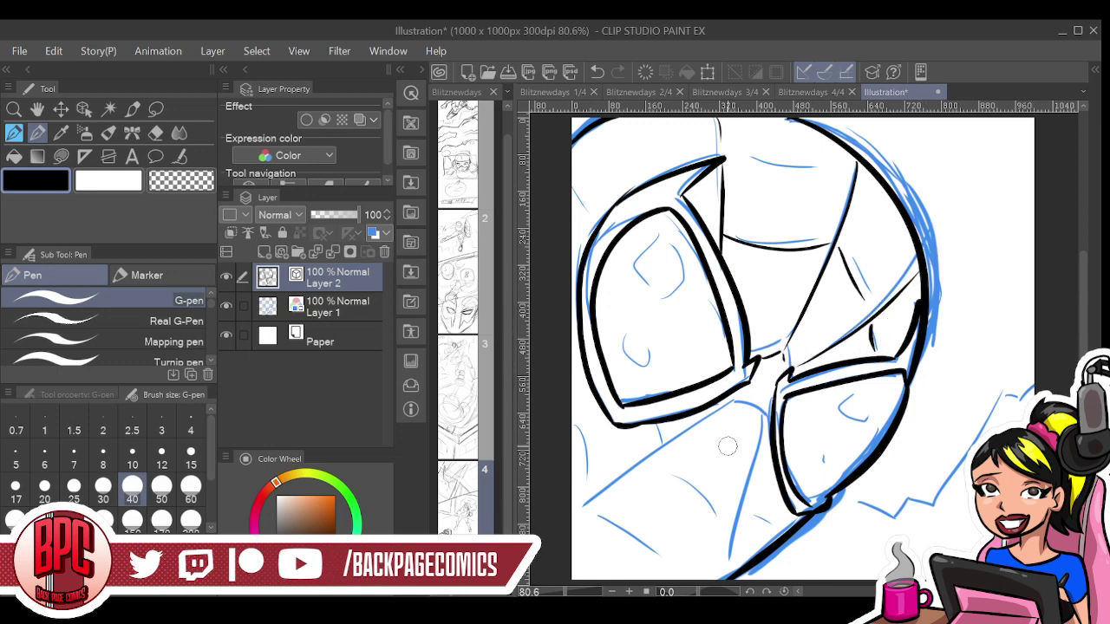
Ink the web lines on the lower face, cheeks and upper brow, and the angular shoulder line beside the jaw
{"action": "left_click_drag", "start_coordinate": [737, 401], "coordinate": [572, 523]}
{"action": "mouse_move", "coordinate": [731, 399]}
{"action": "left_mouse_down"}
{"action": "mouse_move", "coordinate": [764, 417]}
{"action": "mouse_move", "coordinate": [718, 574]}
{"action": "left_mouse_up"}
{"action": "left_click_drag", "start_coordinate": [739, 506], "coordinate": [779, 521]}
{"action": "left_click_drag", "start_coordinate": [679, 470], "coordinate": [727, 508]}
{"action": "mouse_move", "coordinate": [576, 431]}
{"action": "left_mouse_down"}
{"action": "mouse_move", "coordinate": [589, 493]}
{"action": "mouse_move", "coordinate": [668, 562]}
{"action": "left_mouse_up"}
{"action": "left_click_drag", "start_coordinate": [566, 201], "coordinate": [593, 232]}
{"action": "left_click_drag", "start_coordinate": [579, 185], "coordinate": [718, 156]}
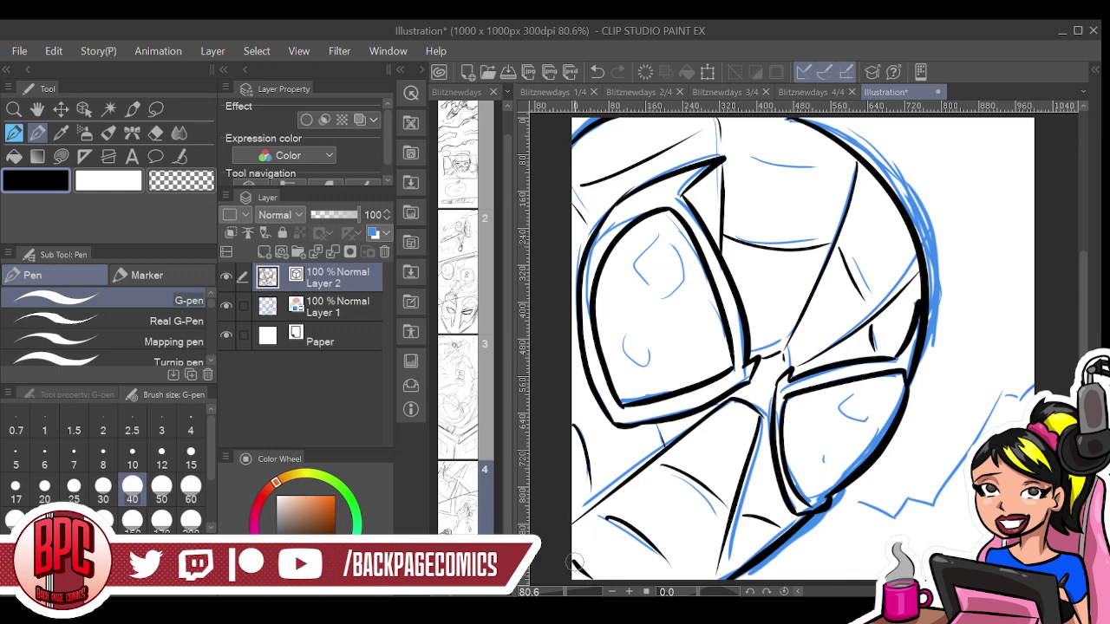
{"action": "left_click_drag", "start_coordinate": [571, 563], "coordinate": [595, 579]}
{"action": "mouse_move", "coordinate": [843, 484]}
{"action": "left_mouse_down"}
{"action": "mouse_move", "coordinate": [895, 514]}
{"action": "mouse_move", "coordinate": [942, 491]}
{"action": "mouse_move", "coordinate": [1015, 390]}
{"action": "mouse_move", "coordinate": [1029, 388]}
{"action": "left_mouse_up"}
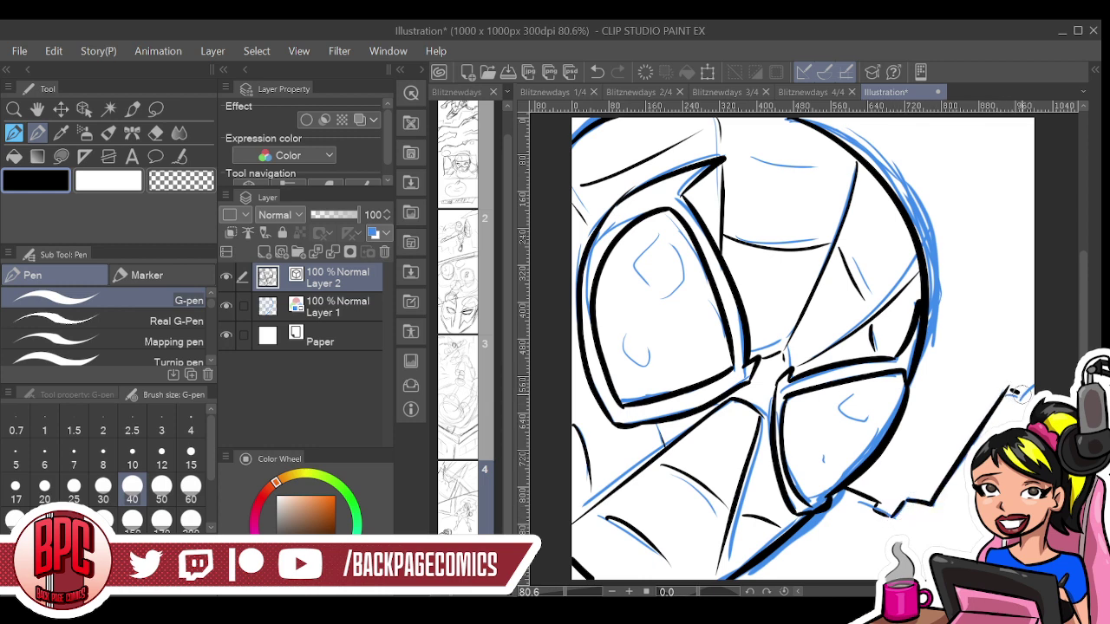
Ink a curved highlight shape inside each eye, and add curved web lines across the upper forehead
{"action": "mouse_move", "coordinate": [658, 239]}
{"action": "left_mouse_down"}
{"action": "mouse_move", "coordinate": [627, 263]}
{"action": "mouse_move", "coordinate": [636, 359]}
{"action": "mouse_move", "coordinate": [670, 260]}
{"action": "mouse_move", "coordinate": [652, 234]}
{"action": "left_mouse_up"}
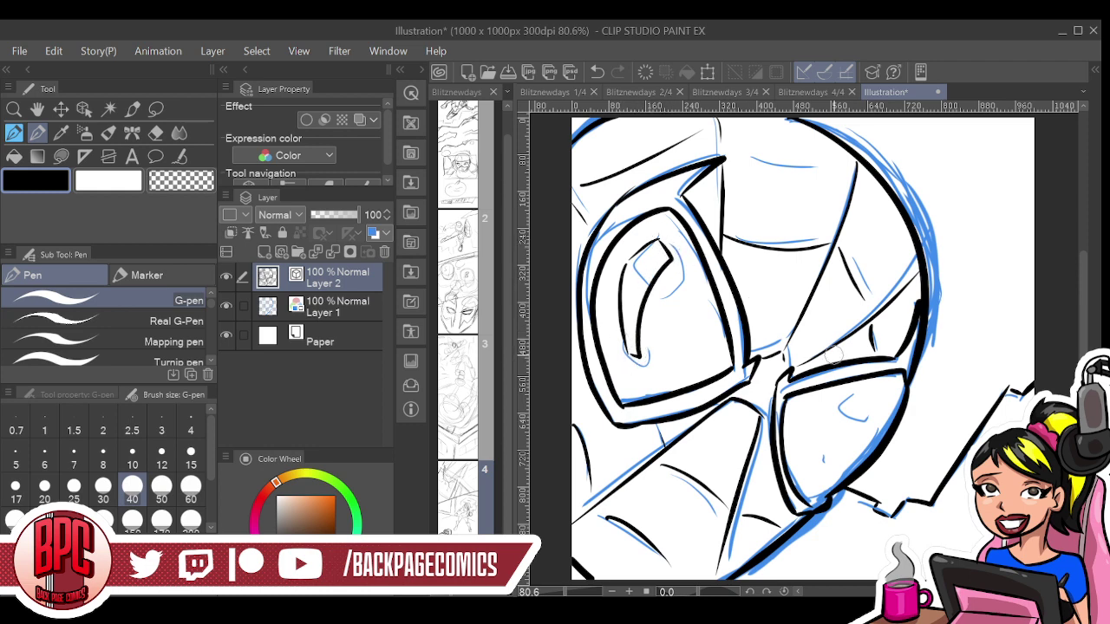
{"action": "left_click_drag", "start_coordinate": [878, 407], "coordinate": [826, 461]}
{"action": "key", "text": "ctrl+z"}
{"action": "left_click", "coordinate": [802, 416]}
{"action": "mouse_move", "coordinate": [801, 420]}
{"action": "left_mouse_down"}
{"action": "mouse_move", "coordinate": [810, 455]}
{"action": "mouse_move", "coordinate": [823, 416]}
{"action": "mouse_move", "coordinate": [852, 414]}
{"action": "left_mouse_up"}
{"action": "left_click_drag", "start_coordinate": [866, 401], "coordinate": [853, 400]}
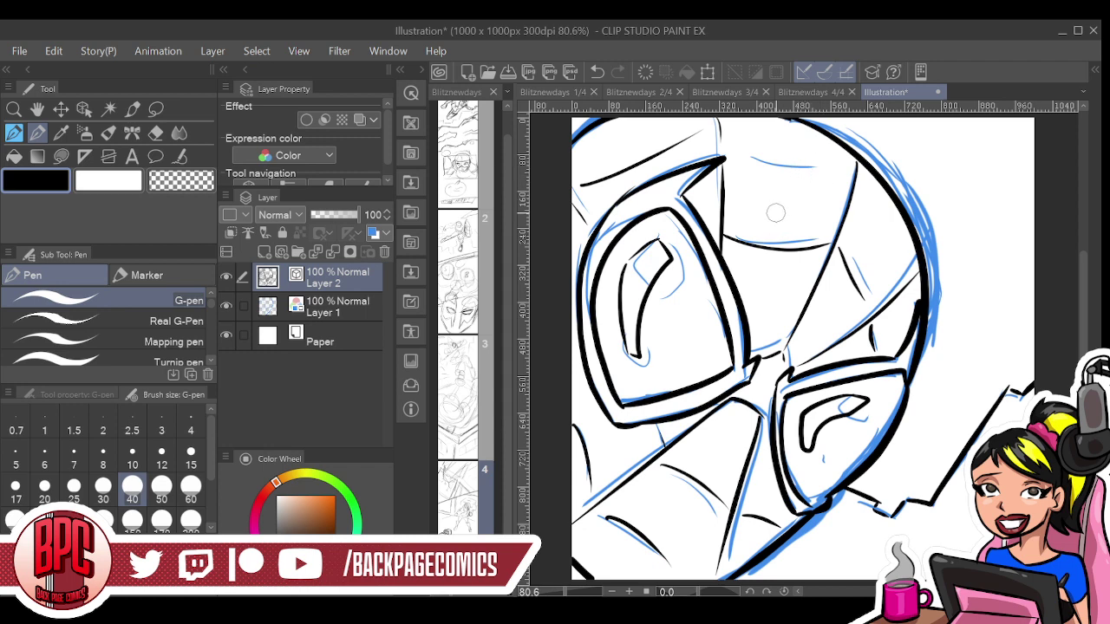
{"action": "mouse_move", "coordinate": [753, 156]}
{"action": "left_mouse_down"}
{"action": "mouse_move", "coordinate": [837, 166]}
{"action": "mouse_move", "coordinate": [900, 246]}
{"action": "left_mouse_up"}
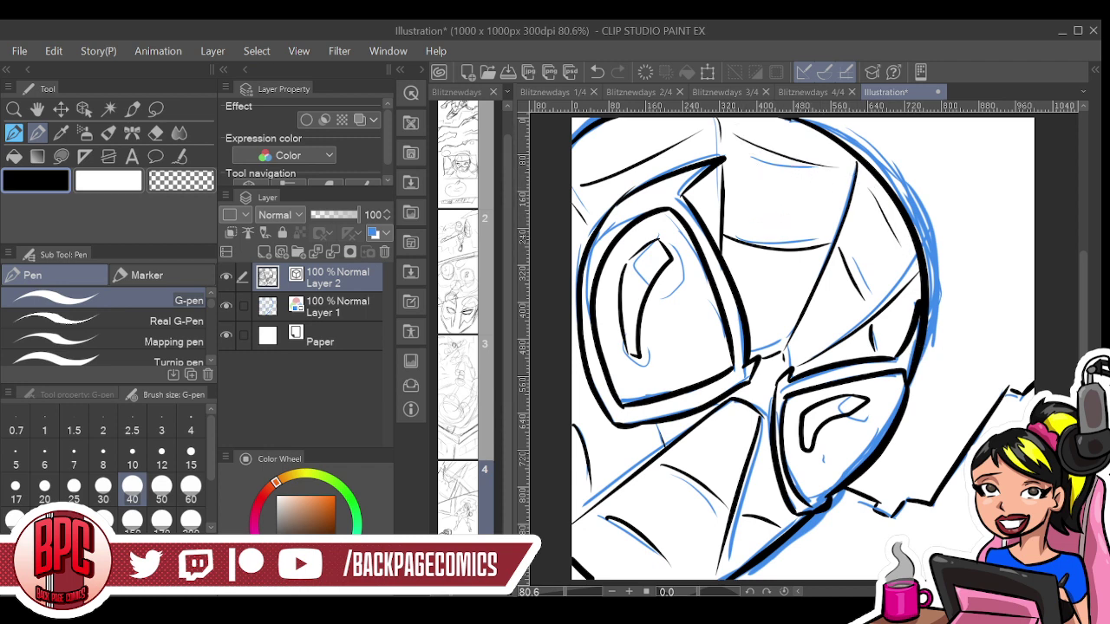
Hide the blue sketch layer, and add a new layer beneath the ink layer set as reference layer
{"action": "left_click", "coordinate": [226, 306]}
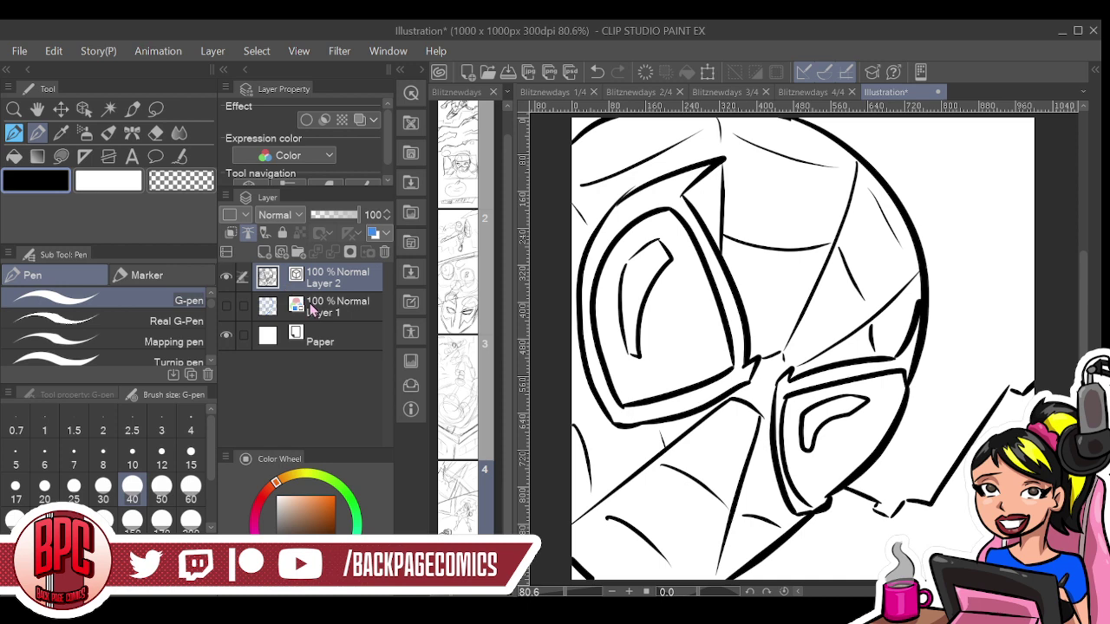
{"action": "left_click", "coordinate": [344, 310]}
{"action": "left_click", "coordinate": [264, 252]}
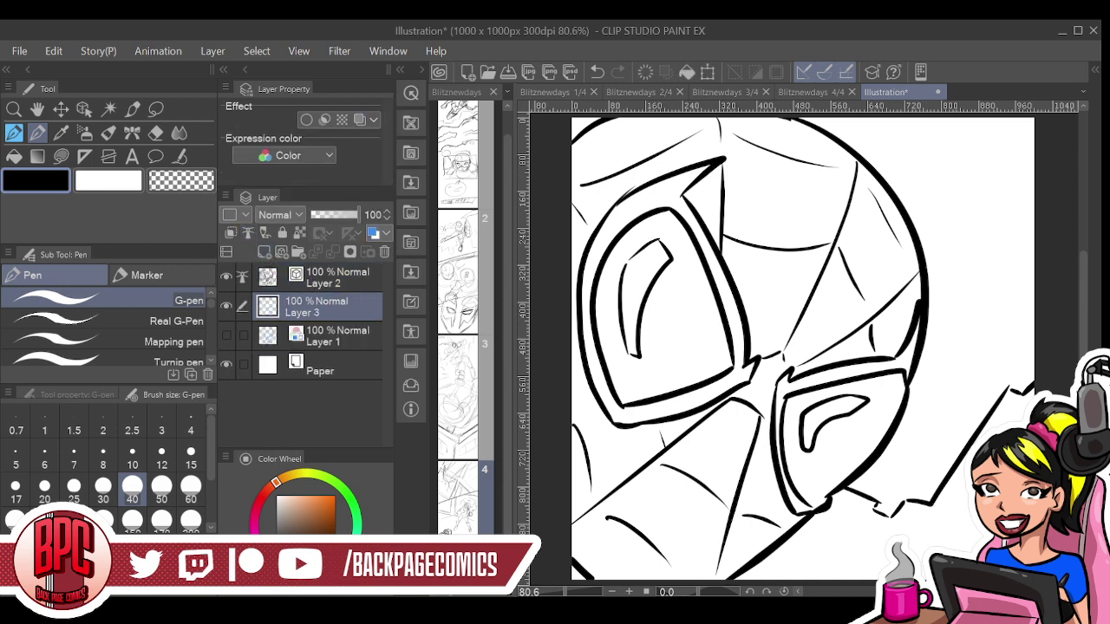
Fill all mask areas around the eyes with dark red on the new layer
{"action": "left_click_drag", "start_coordinate": [324, 510], "coordinate": [325, 497]}
{"action": "left_click", "coordinate": [263, 500]}
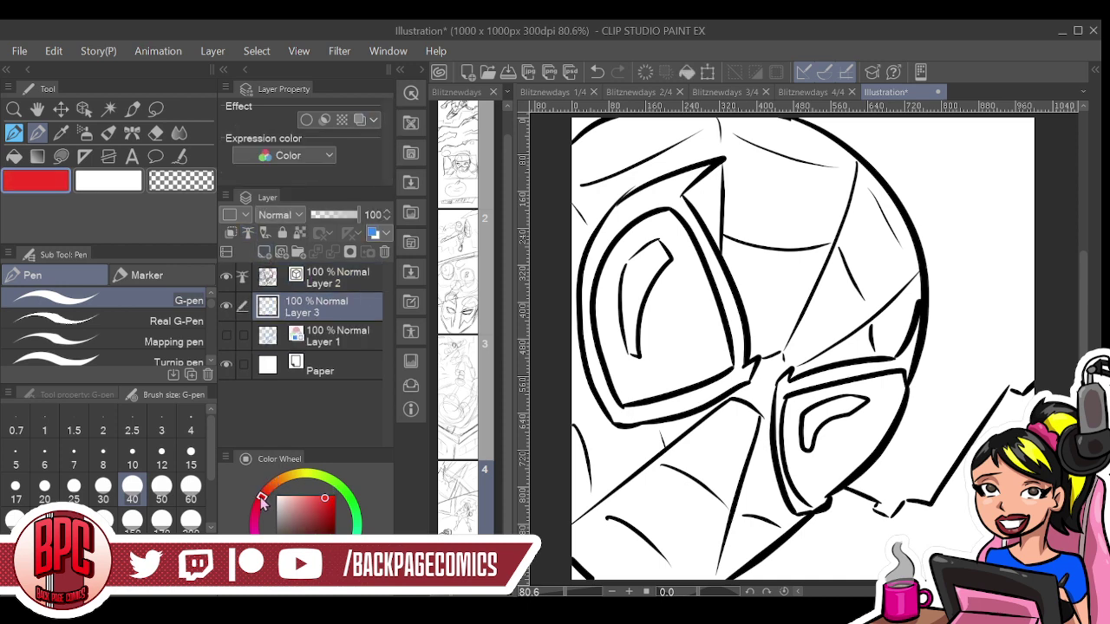
{"action": "left_click", "coordinate": [331, 512]}
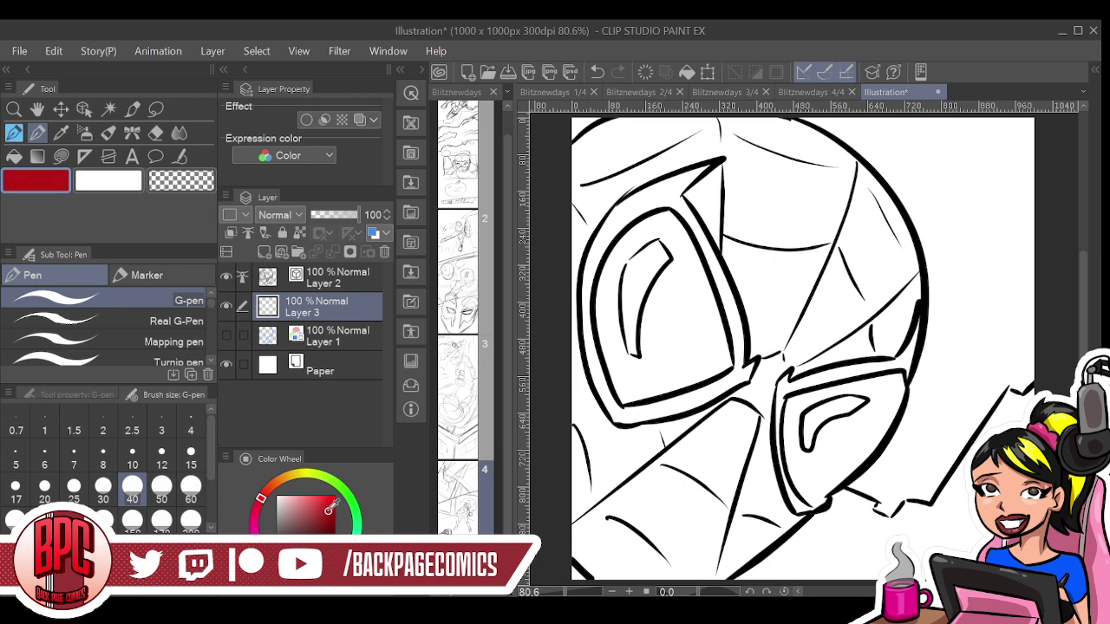
{"action": "left_click", "coordinate": [15, 156]}
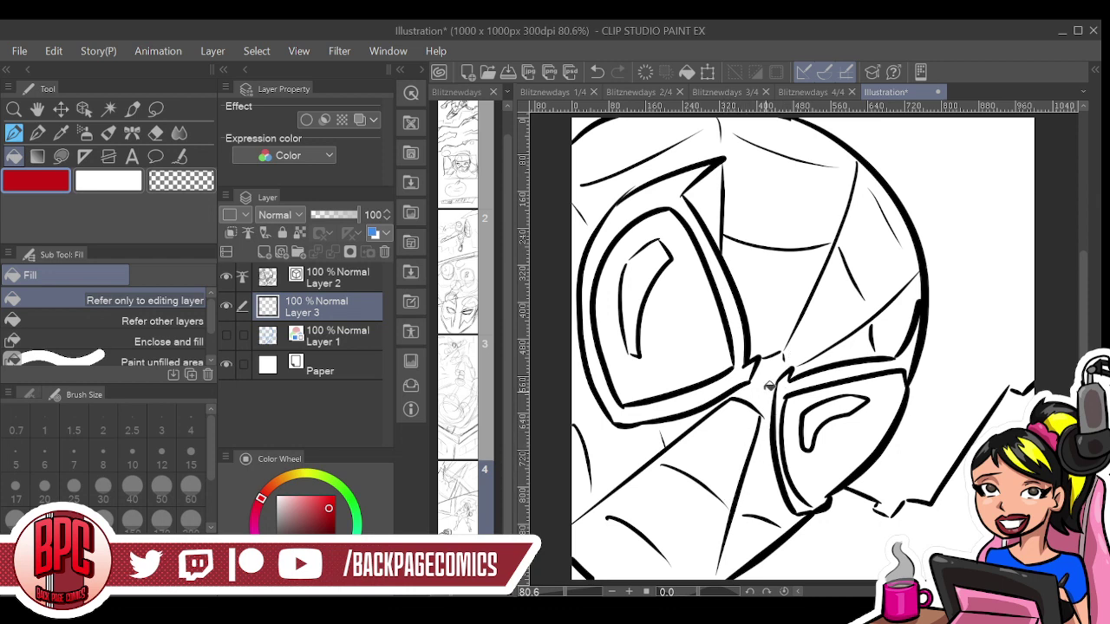
{"action": "left_click", "coordinate": [764, 429]}
{"action": "left_click", "coordinate": [631, 451]}
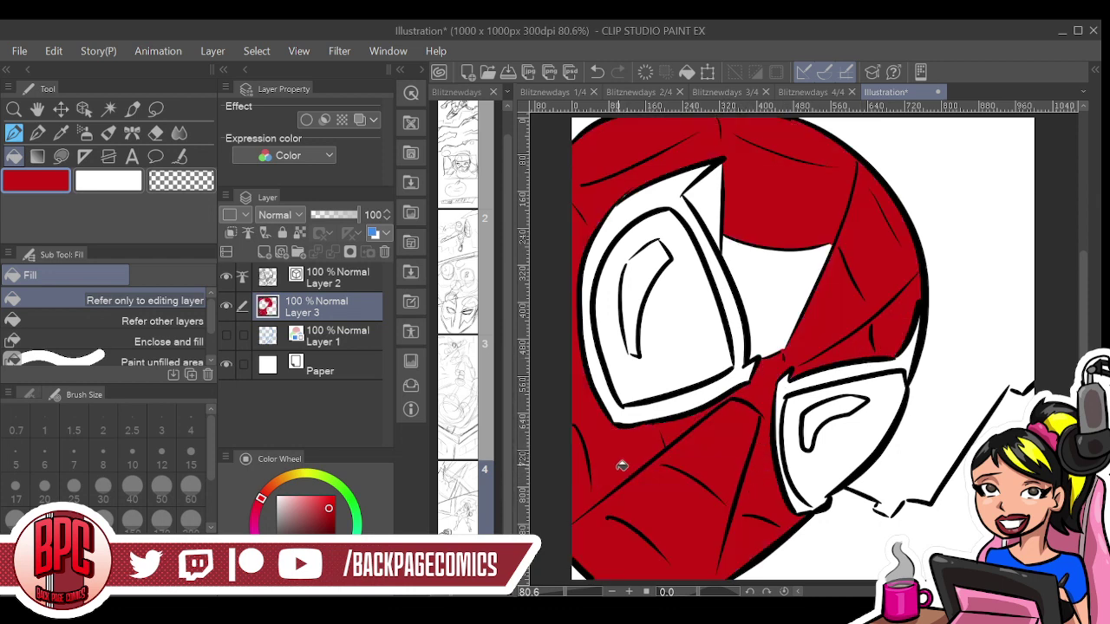
{"action": "left_click", "coordinate": [763, 270]}
{"action": "left_click", "coordinate": [716, 202]}
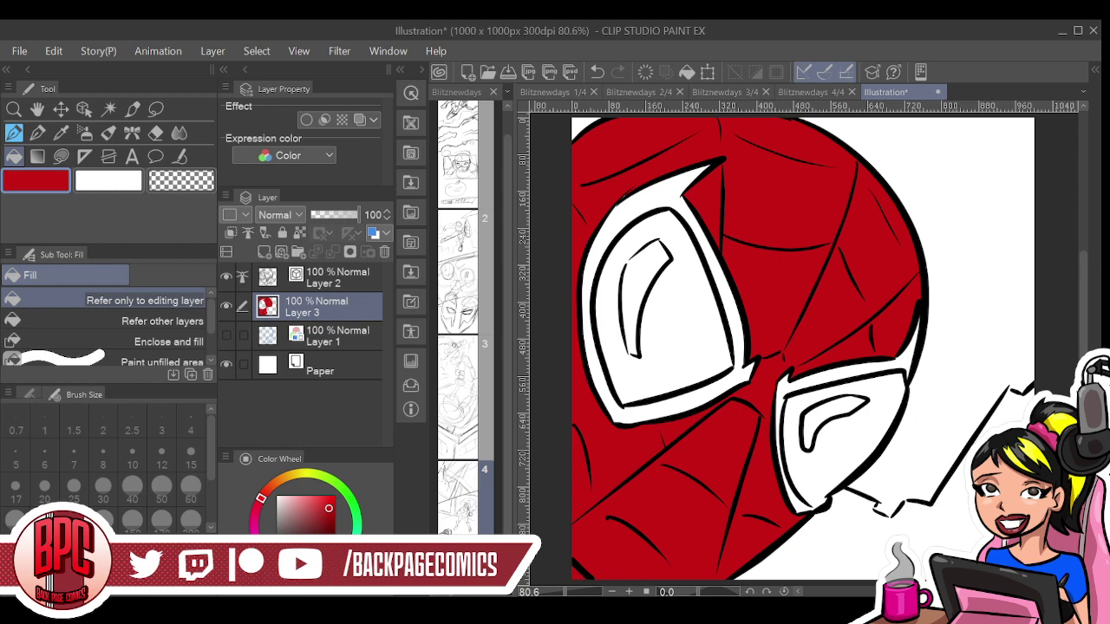
Fill the background around the head, including the upper-left corner, with light purple
{"action": "left_click", "coordinate": [313, 499]}
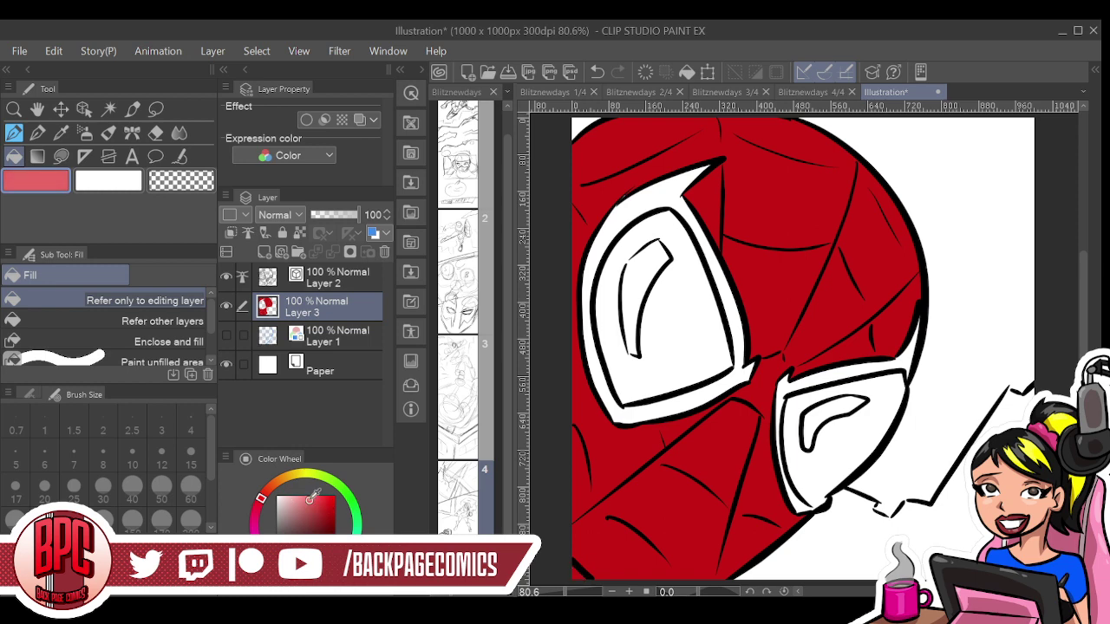
{"action": "left_click_drag", "start_coordinate": [312, 499], "coordinate": [310, 514]}
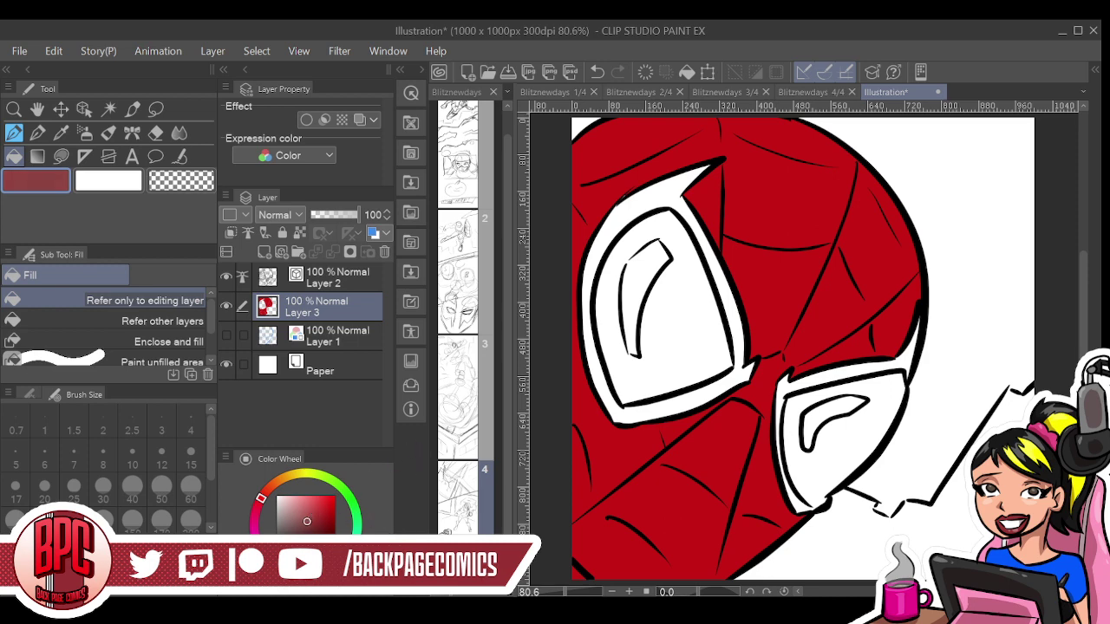
{"action": "left_click", "coordinate": [288, 573]}
{"action": "left_click", "coordinate": [274, 565]}
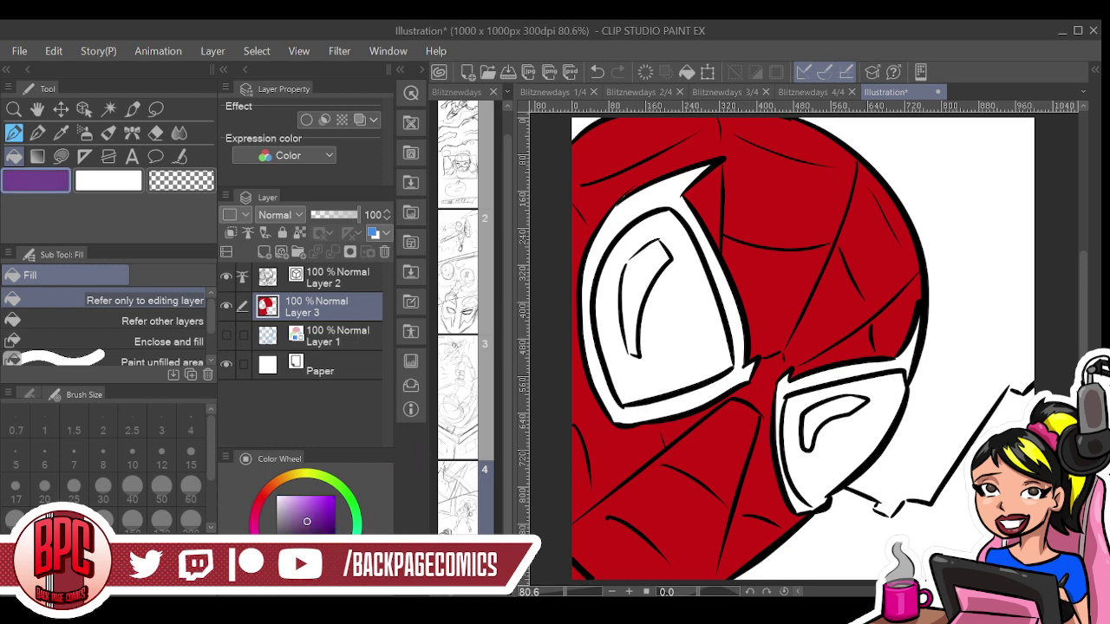
{"action": "left_click_drag", "start_coordinate": [307, 521], "coordinate": [291, 496]}
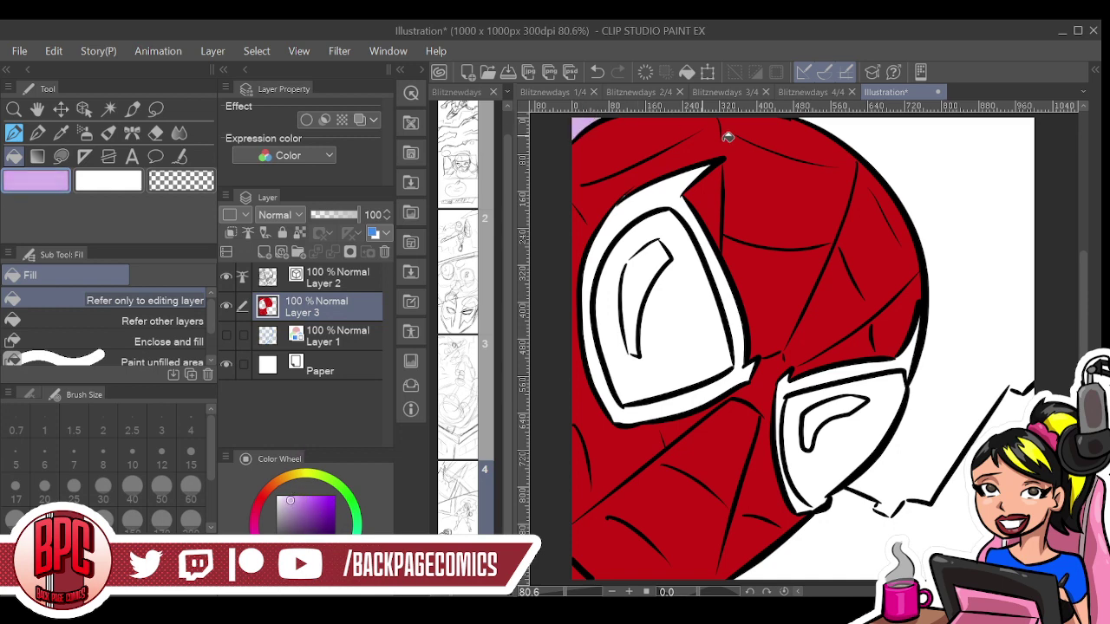
{"action": "left_click", "coordinate": [979, 223]}
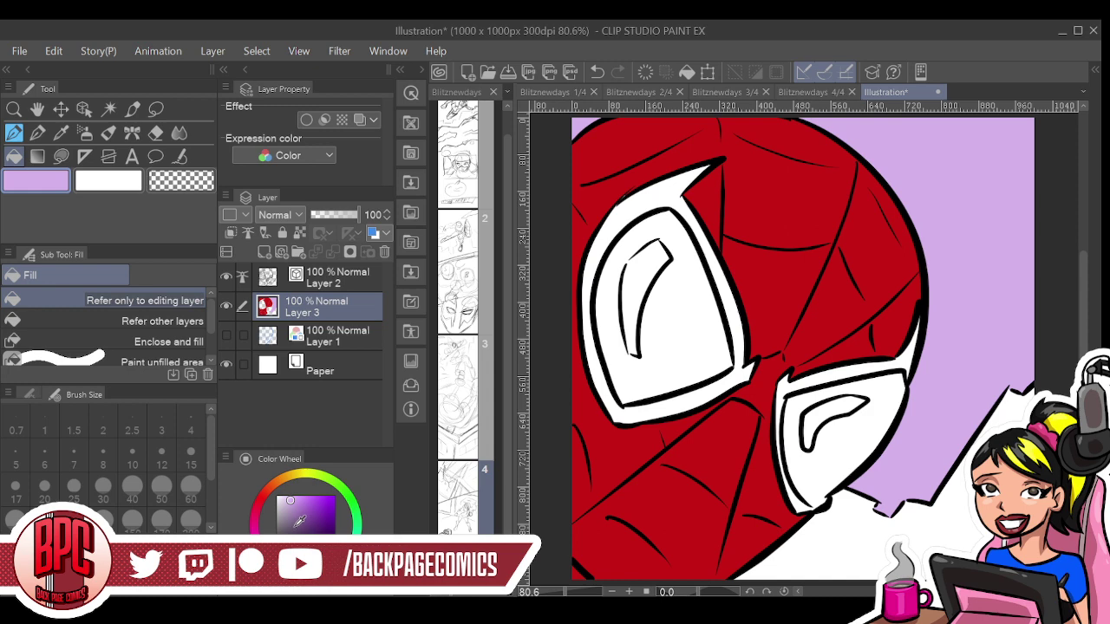
Fill both eye lenses of the mask with a muted grayish purple
{"action": "left_click", "coordinate": [293, 524]}
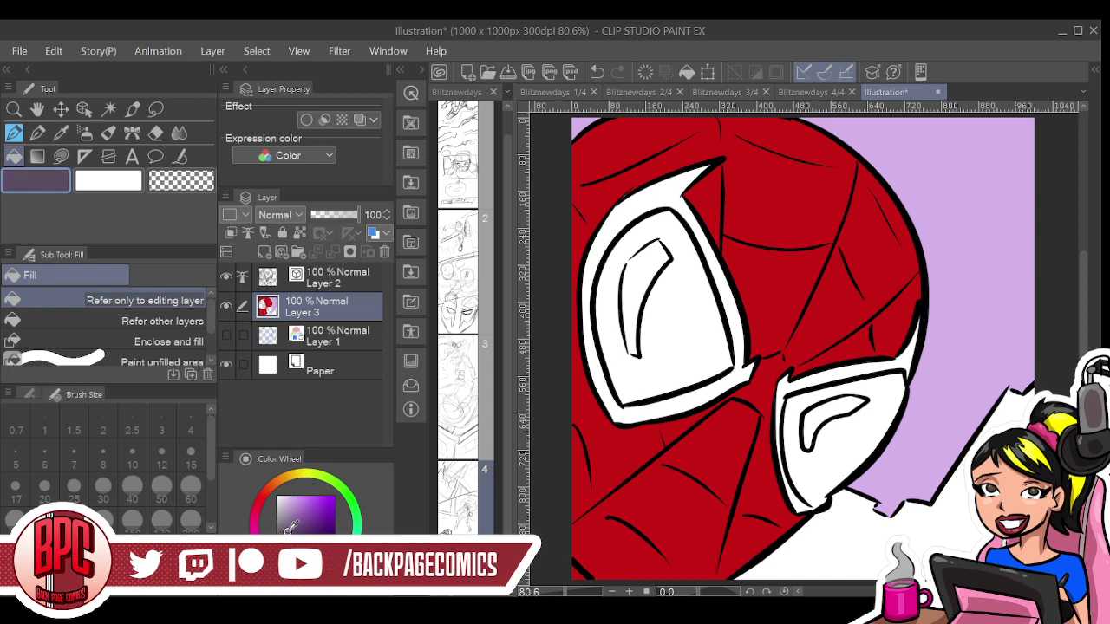
{"action": "left_click_drag", "start_coordinate": [291, 519], "coordinate": [285, 515]}
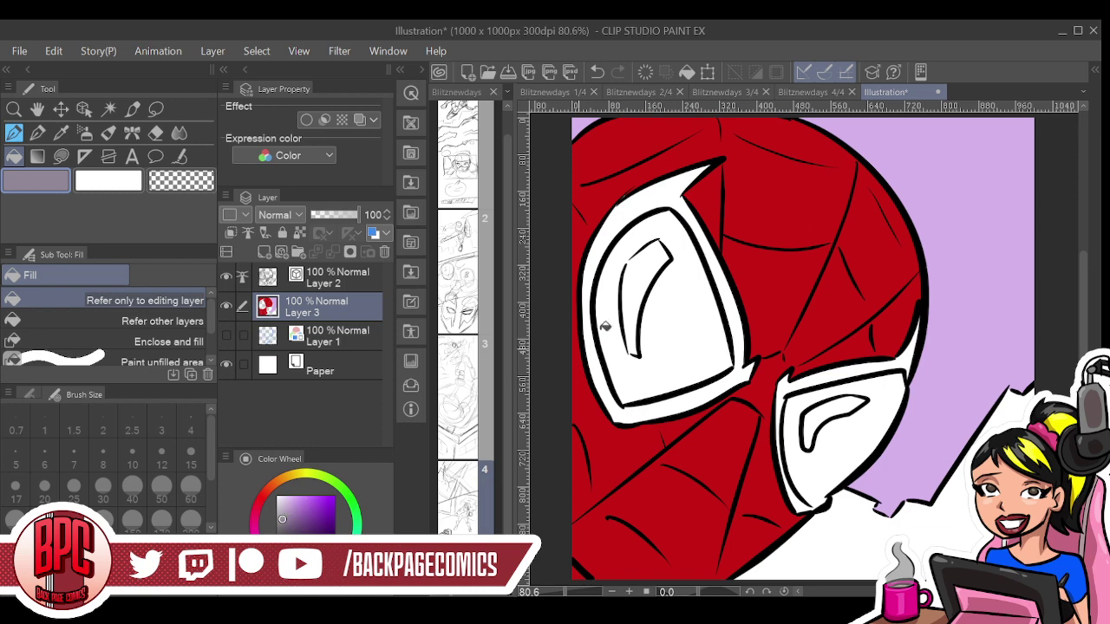
{"action": "left_click", "coordinate": [692, 331]}
{"action": "left_click", "coordinate": [837, 450]}
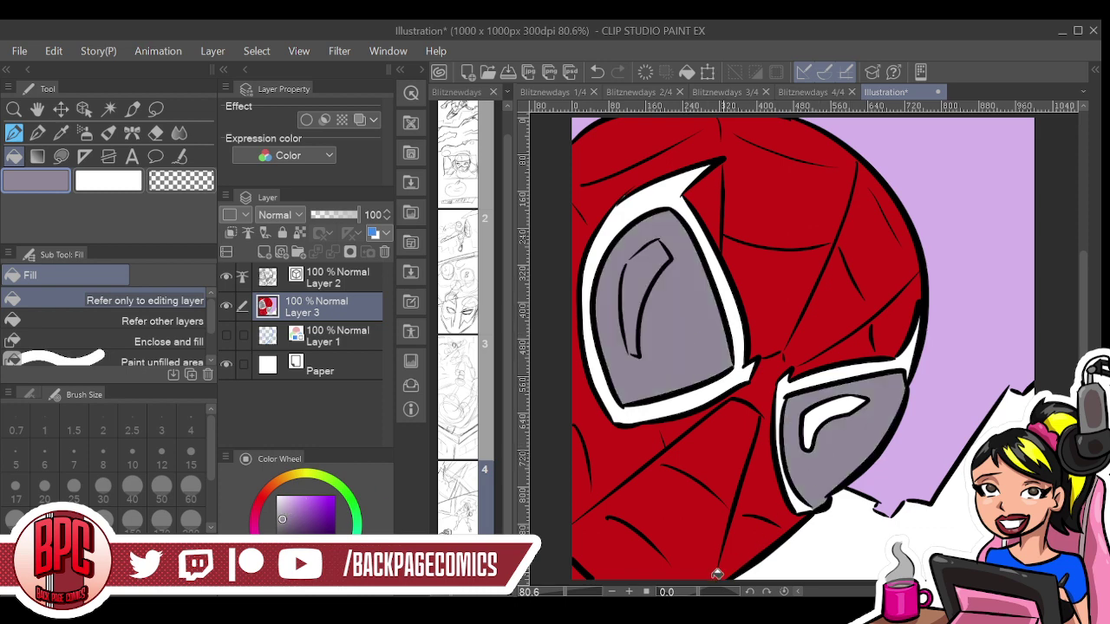
Lasso-fill the curved highlight shape inside the larger eye with white
{"action": "key", "text": "x"}
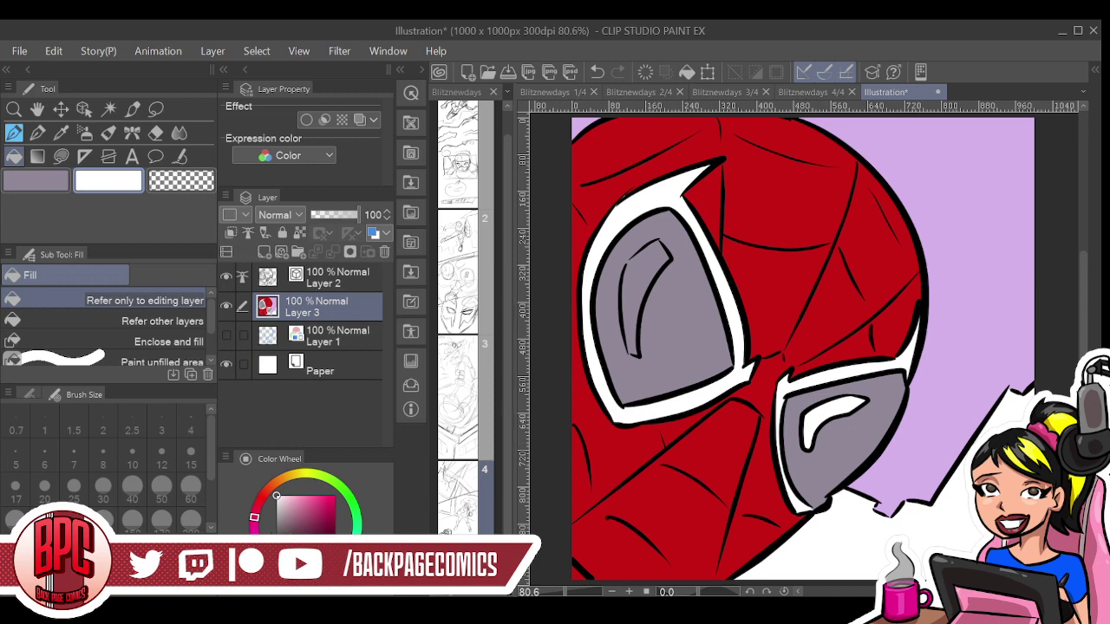
{"action": "key", "text": "x"}
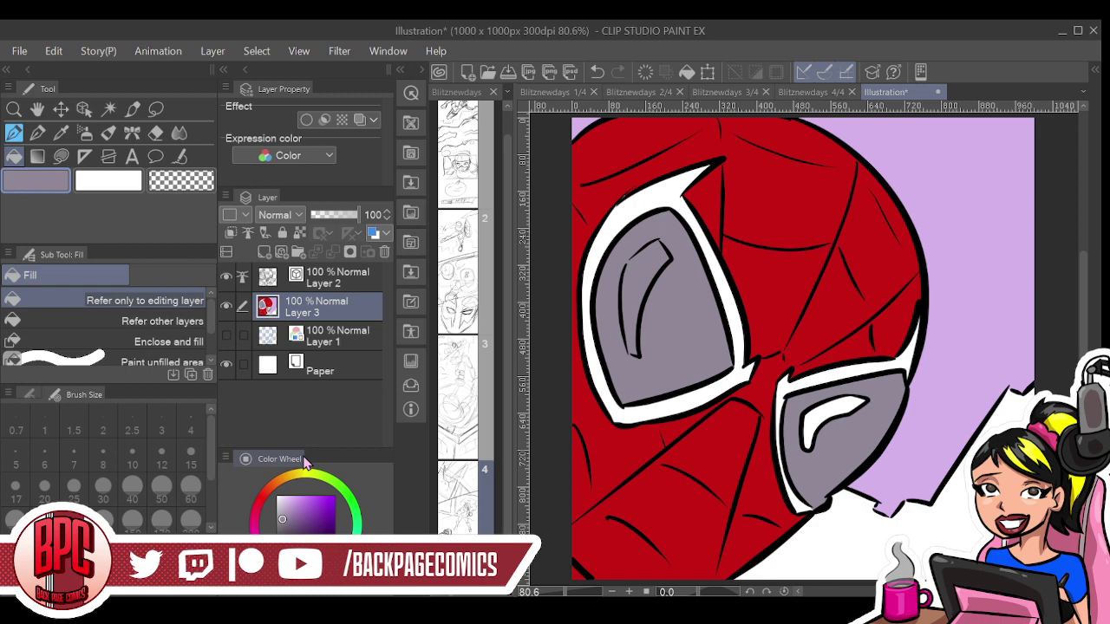
{"action": "left_click", "coordinate": [13, 135]}
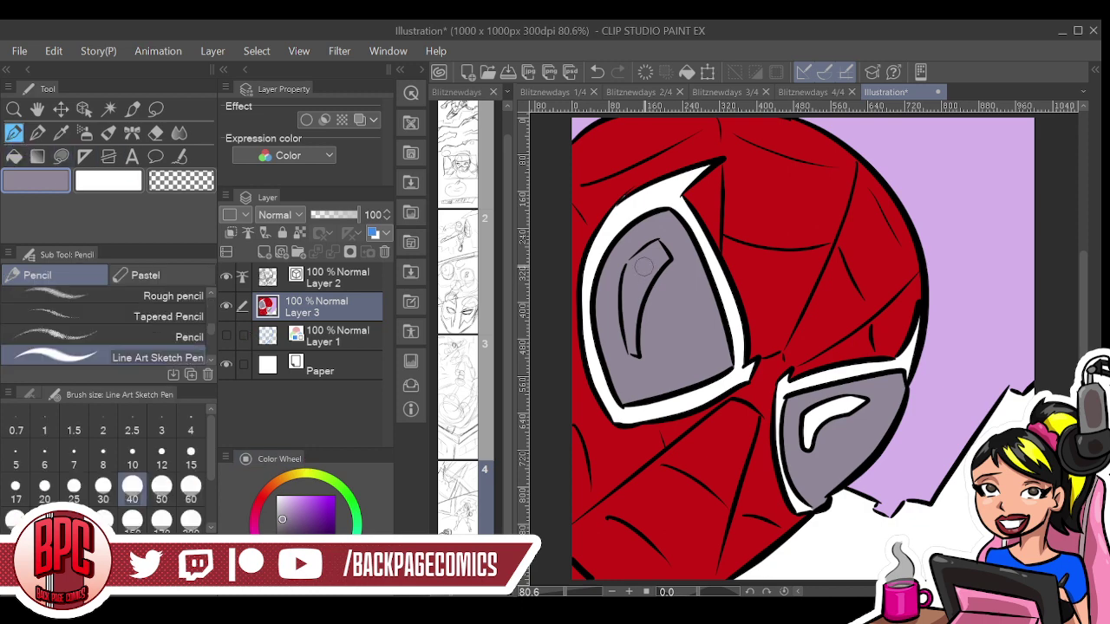
{"action": "left_click", "coordinate": [59, 159]}
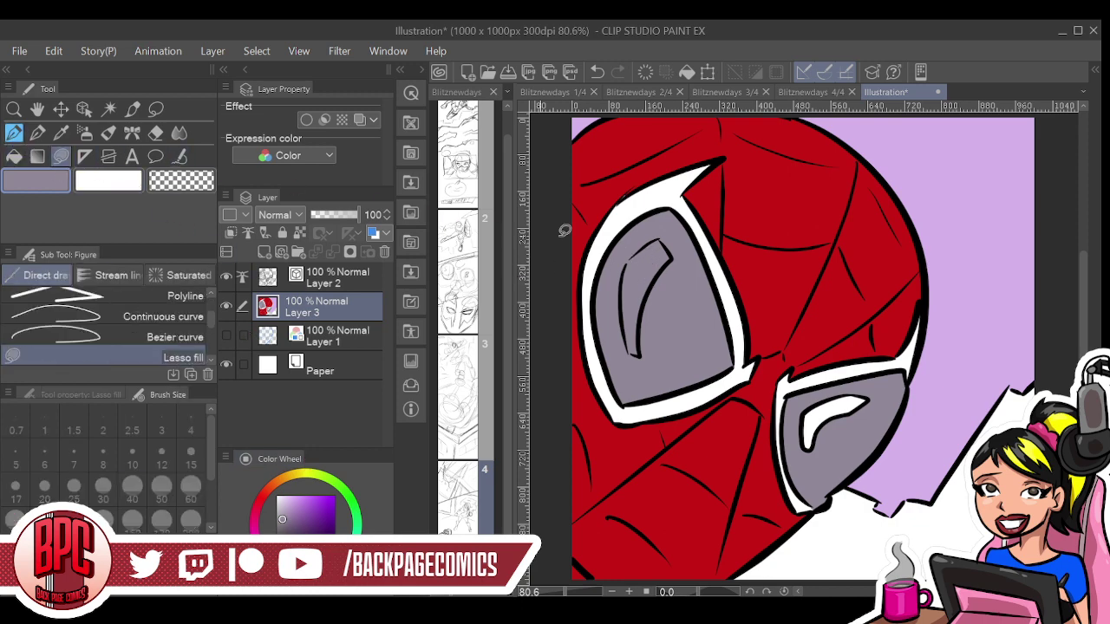
{"action": "mouse_move", "coordinate": [654, 237]}
{"action": "left_mouse_down"}
{"action": "mouse_move", "coordinate": [622, 267]}
{"action": "mouse_move", "coordinate": [633, 350]}
{"action": "mouse_move", "coordinate": [653, 282]}
{"action": "mouse_move", "coordinate": [677, 250]}
{"action": "mouse_move", "coordinate": [663, 232]}
{"action": "mouse_move", "coordinate": [654, 238]}
{"action": "left_mouse_up"}
{"action": "key", "text": "x"}
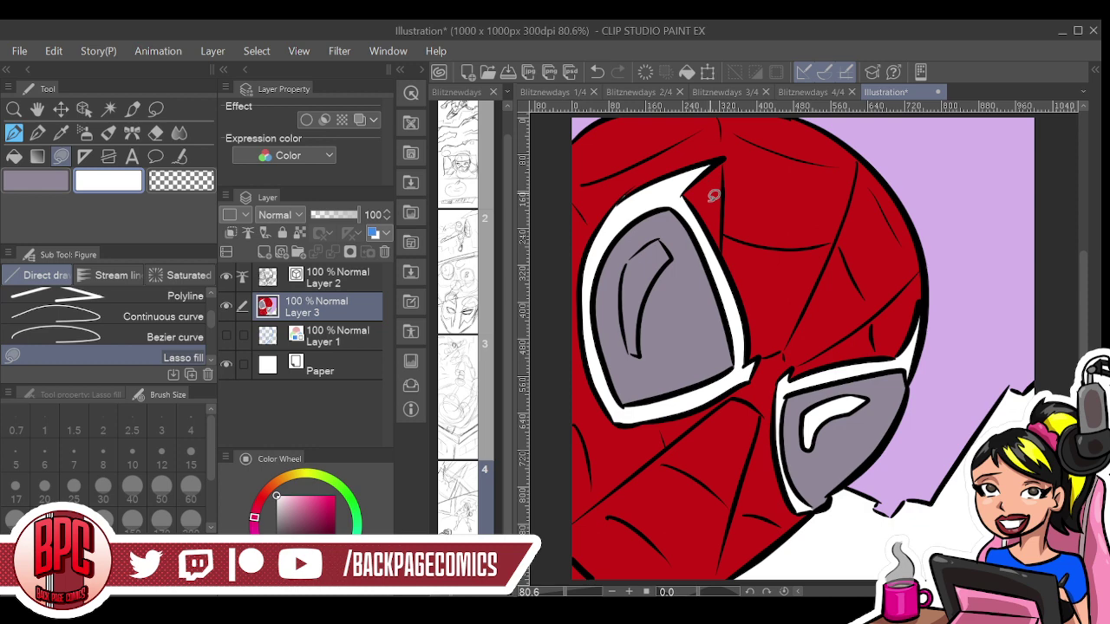
{"action": "mouse_move", "coordinate": [660, 235]}
{"action": "left_mouse_down"}
{"action": "mouse_move", "coordinate": [627, 267]}
{"action": "mouse_move", "coordinate": [639, 350]}
{"action": "mouse_move", "coordinate": [650, 289]}
{"action": "mouse_move", "coordinate": [661, 236]}
{"action": "left_mouse_up"}
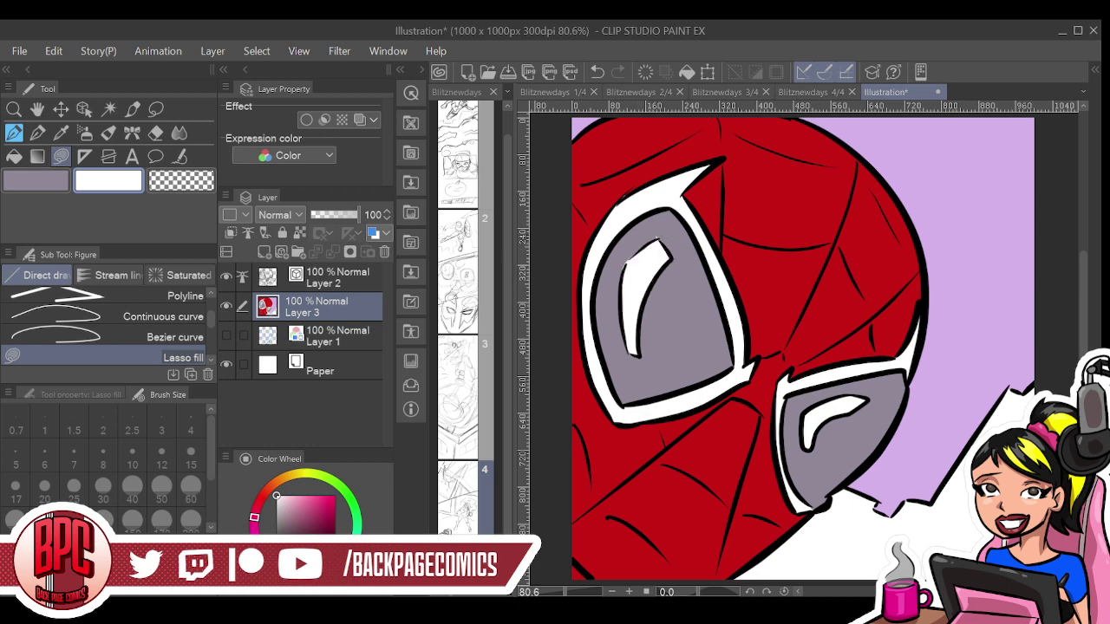
Fill the thick frames around both eyes with black
{"action": "left_click", "coordinate": [276, 552]}
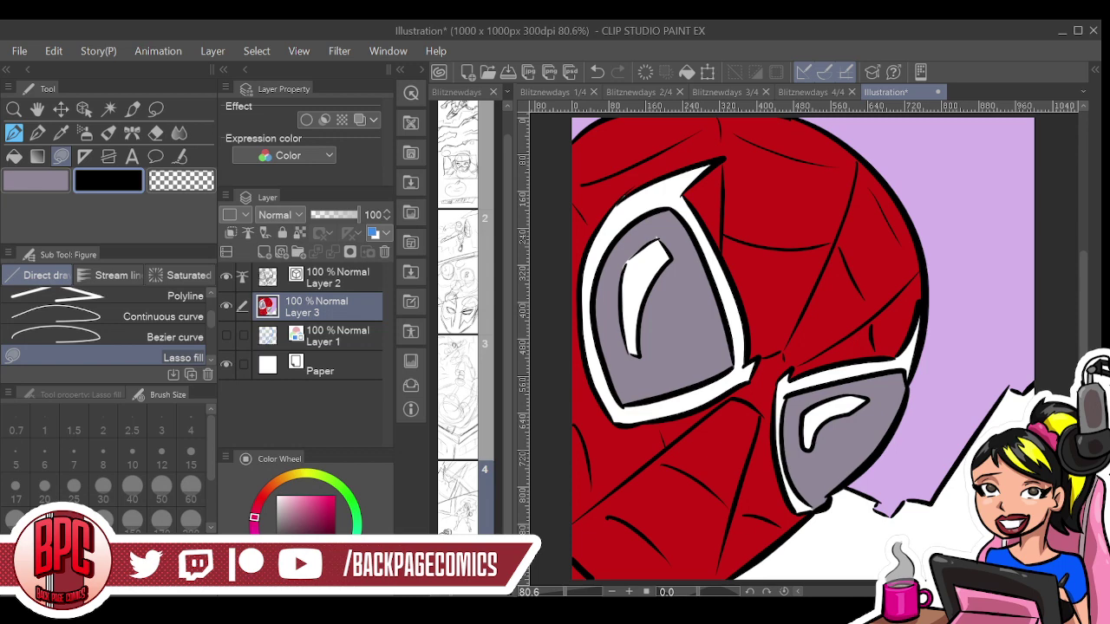
{"action": "left_click", "coordinate": [276, 496]}
{"action": "key", "text": "x"}
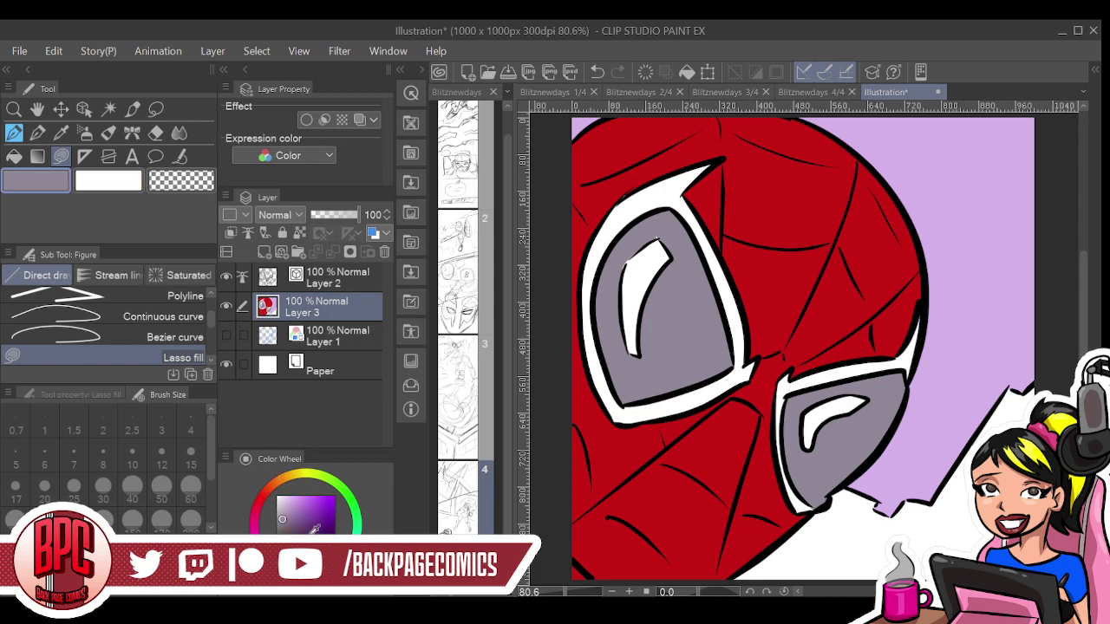
{"action": "key", "text": "d"}
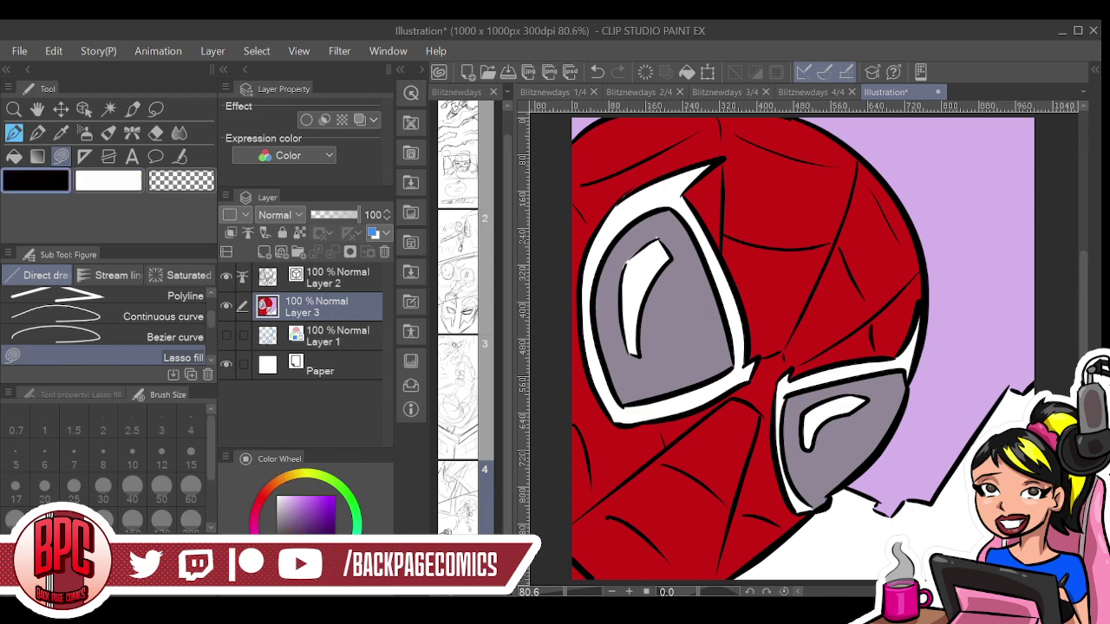
{"action": "left_click", "coordinate": [17, 159]}
{"action": "left_click", "coordinate": [701, 210]}
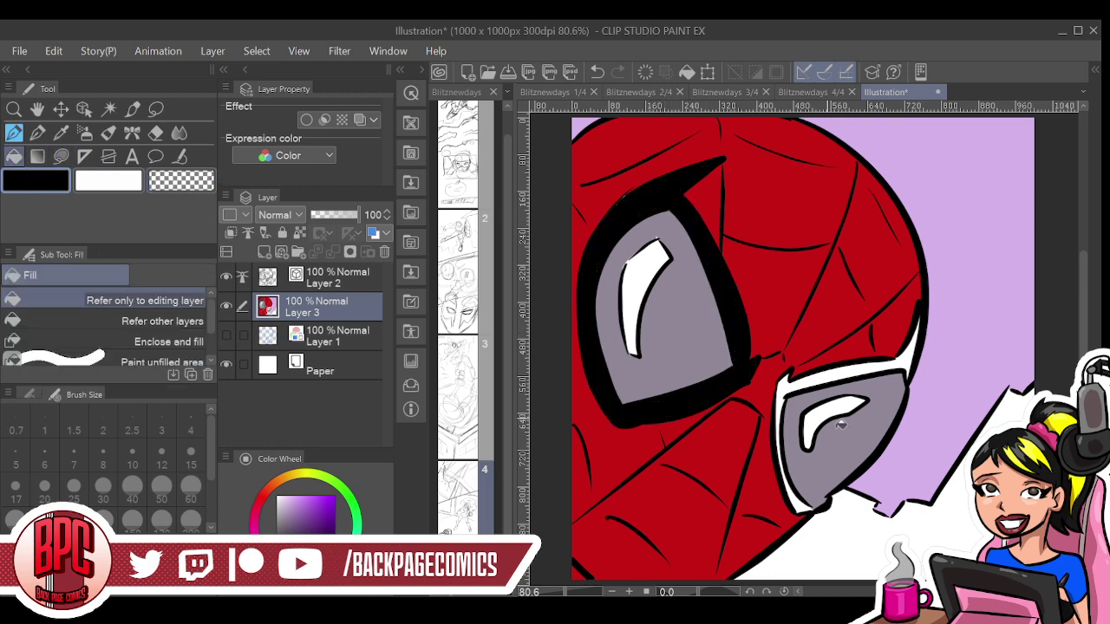
{"action": "left_click", "coordinate": [785, 382]}
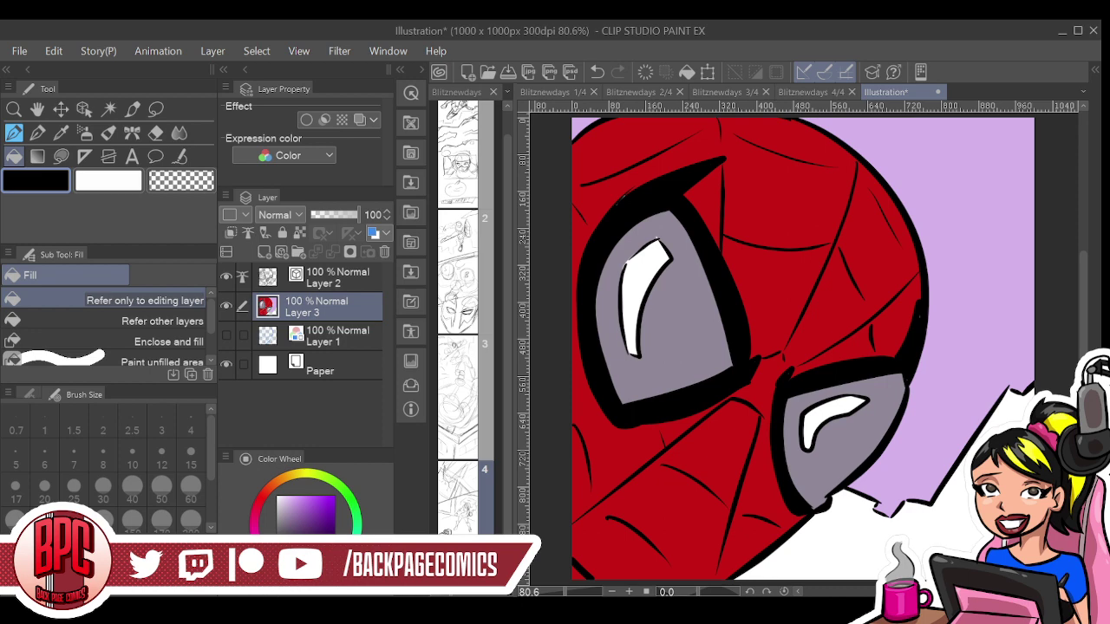
Fill the shoulder area below the jaw and angular outline with dark grayish purple
{"action": "left_click_drag", "start_coordinate": [307, 529], "coordinate": [303, 511]}
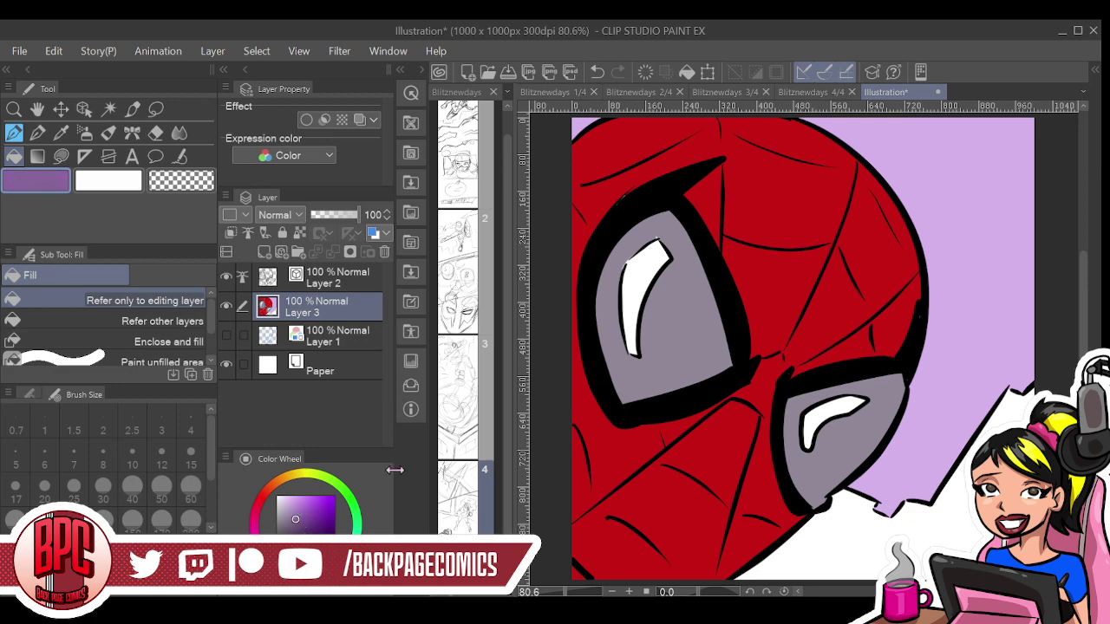
{"action": "left_click", "coordinate": [284, 527]}
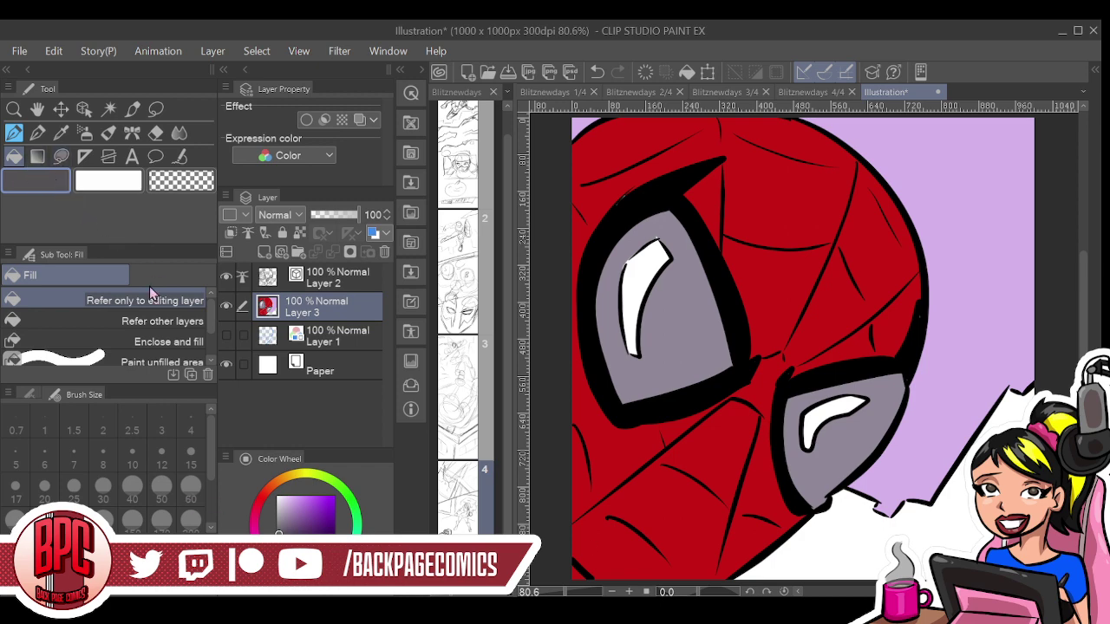
{"action": "left_click", "coordinate": [307, 533]}
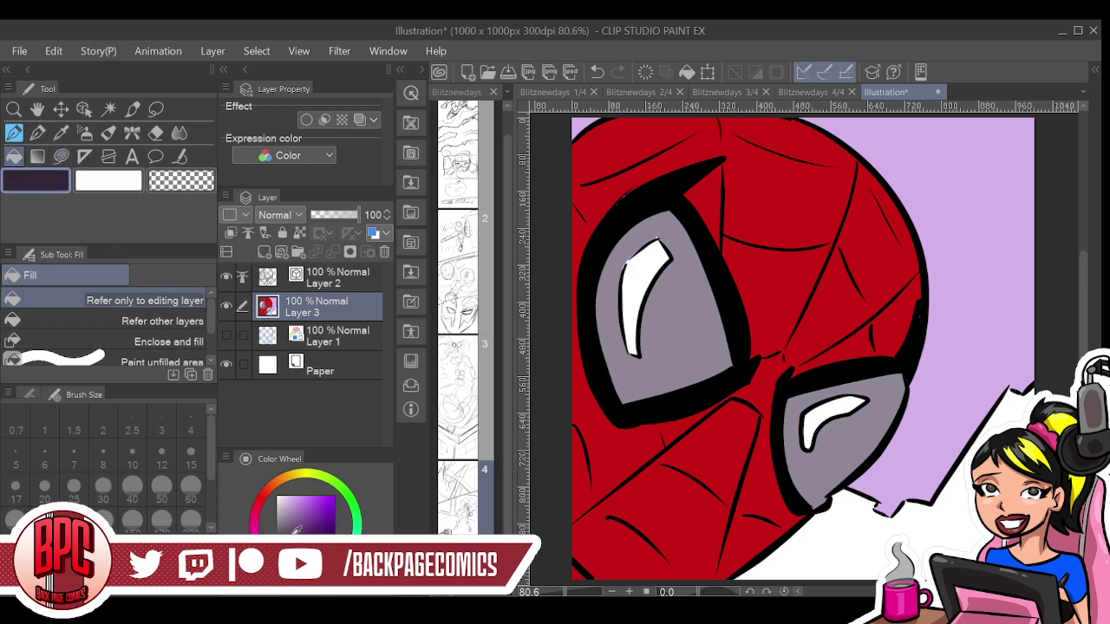
{"action": "left_click", "coordinate": [295, 530]}
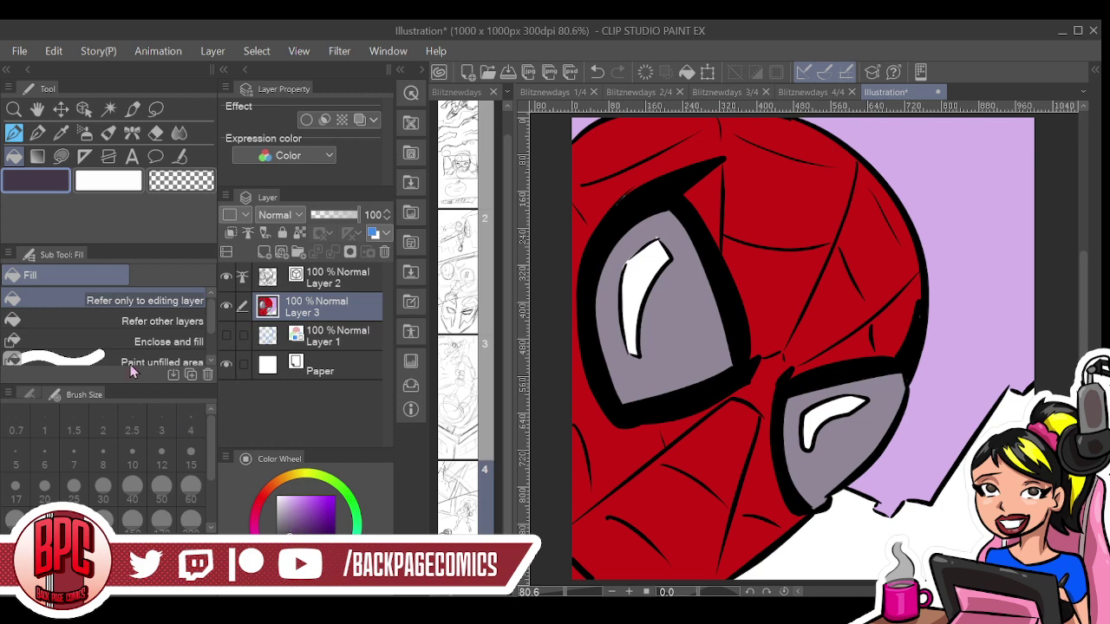
{"action": "left_click", "coordinate": [961, 524]}
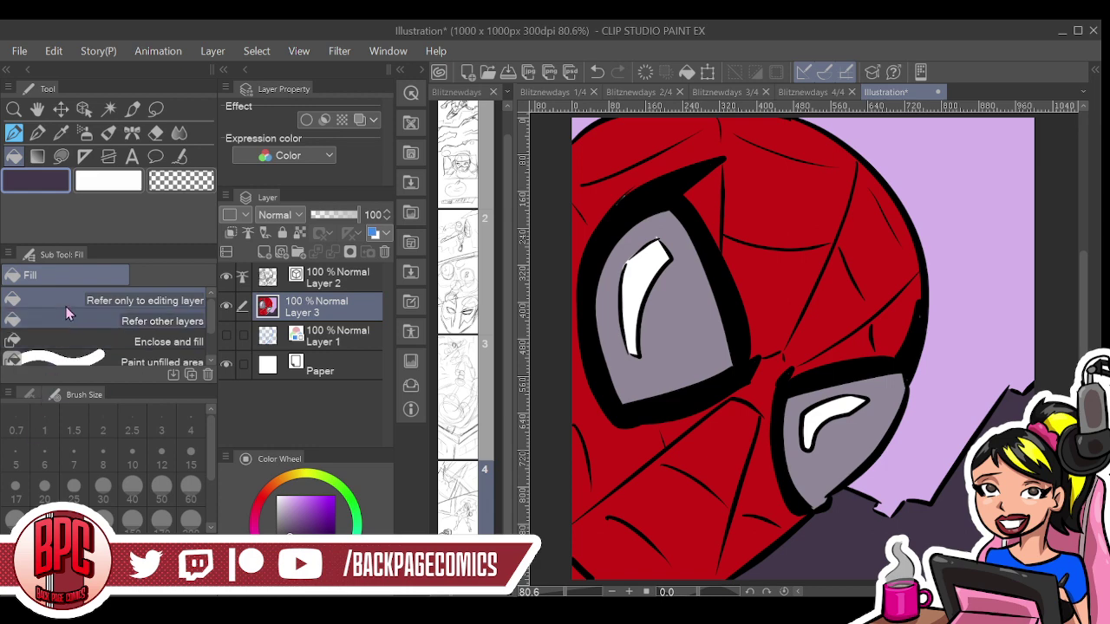
Add a layer at 33% opacity above the flat colors and lasso-fill a very dark purple shadow across the forehead and left side of the mask
{"action": "left_click", "coordinate": [61, 156]}
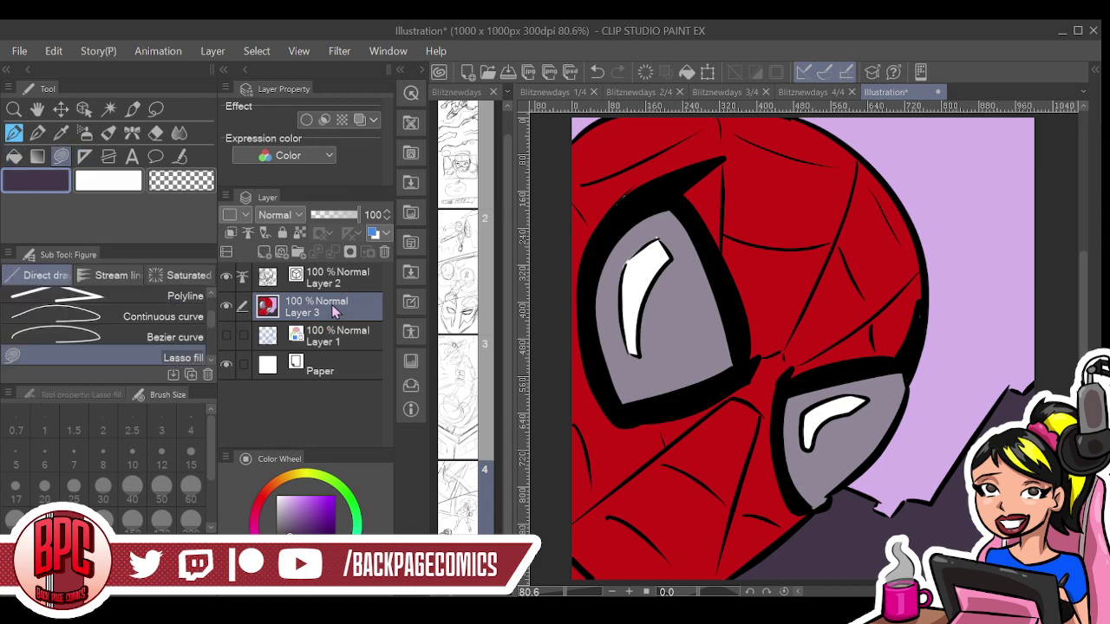
{"action": "left_click", "coordinate": [265, 251]}
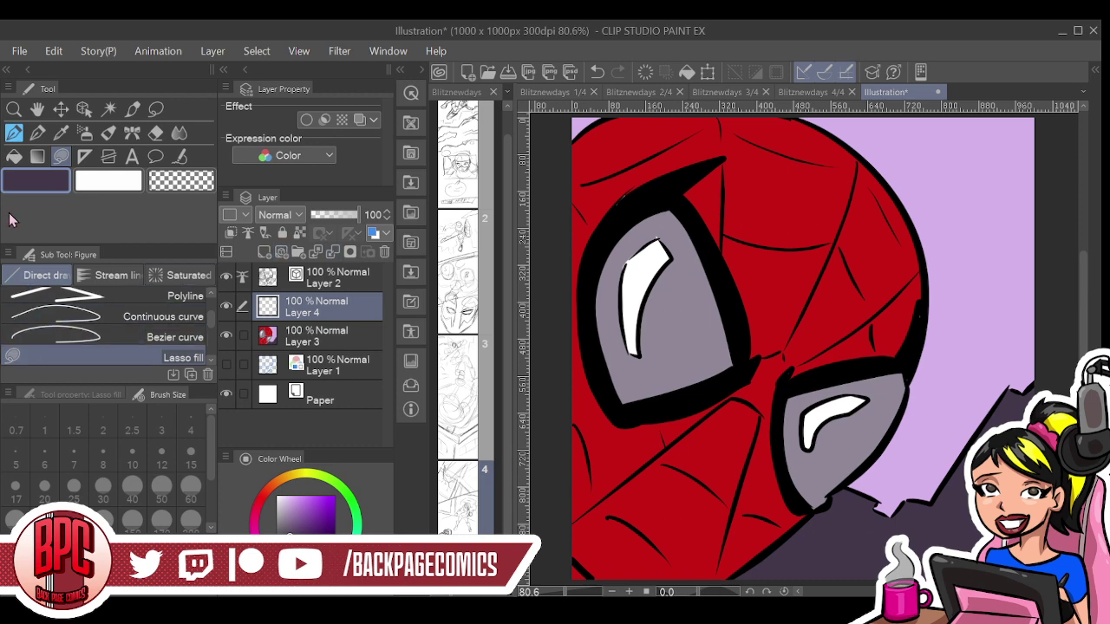
{"action": "left_click", "coordinate": [314, 532]}
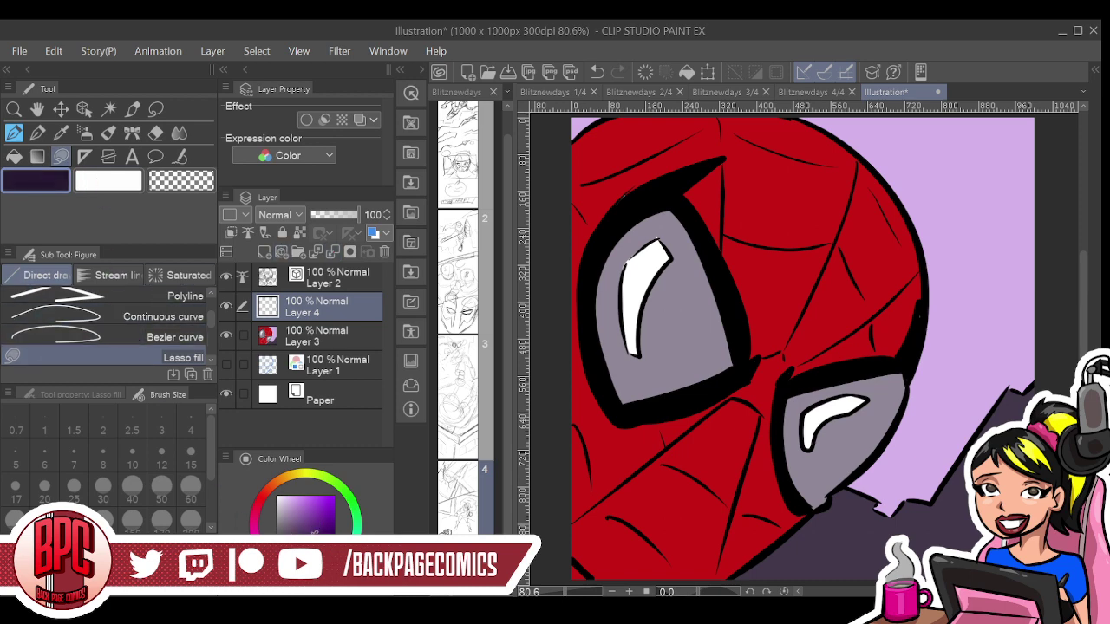
{"action": "left_click", "coordinate": [326, 215]}
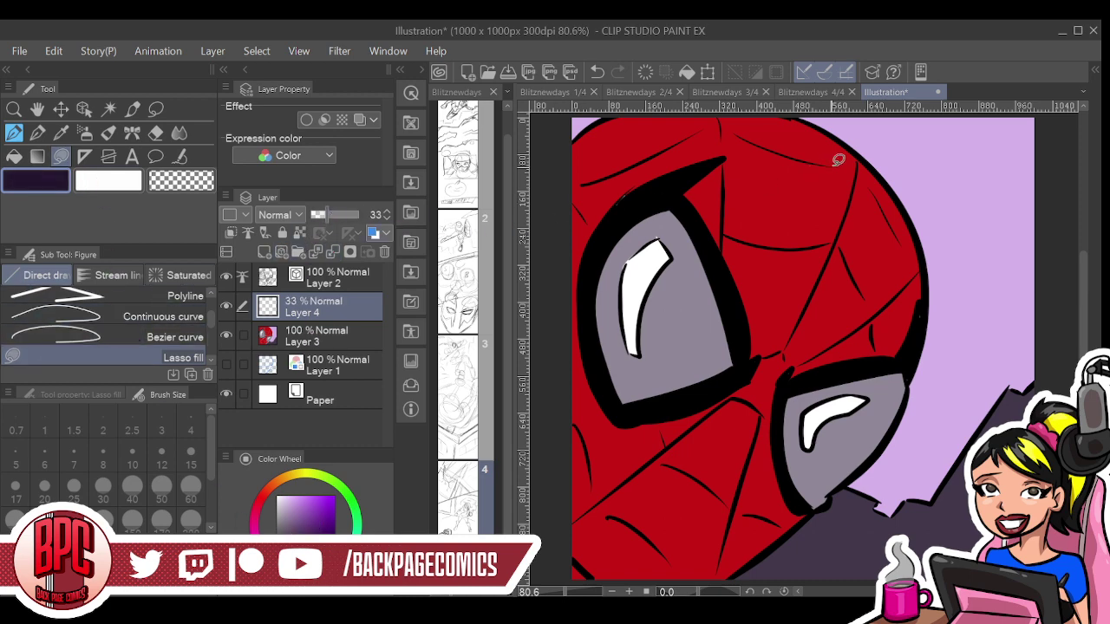
{"action": "mouse_move", "coordinate": [859, 157]}
{"action": "left_mouse_down"}
{"action": "mouse_move", "coordinate": [836, 141]}
{"action": "mouse_move", "coordinate": [759, 150]}
{"action": "mouse_move", "coordinate": [711, 182]}
{"action": "mouse_move", "coordinate": [701, 209]}
{"action": "mouse_move", "coordinate": [677, 193]}
{"action": "mouse_move", "coordinate": [622, 232]}
{"action": "mouse_move", "coordinate": [591, 319]}
{"action": "mouse_move", "coordinate": [620, 411]}
{"action": "mouse_move", "coordinate": [703, 398]}
{"action": "mouse_move", "coordinate": [748, 374]}
{"action": "mouse_move", "coordinate": [663, 428]}
{"action": "mouse_move", "coordinate": [663, 440]}
{"action": "mouse_move", "coordinate": [608, 434]}
{"action": "mouse_move", "coordinate": [596, 481]}
{"action": "mouse_move", "coordinate": [575, 503]}
{"action": "mouse_move", "coordinate": [551, 256]}
{"action": "mouse_move", "coordinate": [577, 137]}
{"action": "mouse_move", "coordinate": [617, 114]}
{"action": "mouse_move", "coordinate": [659, 110]}
{"action": "mouse_move", "coordinate": [782, 109]}
{"action": "mouse_move", "coordinate": [834, 150]}
{"action": "left_mouse_up"}
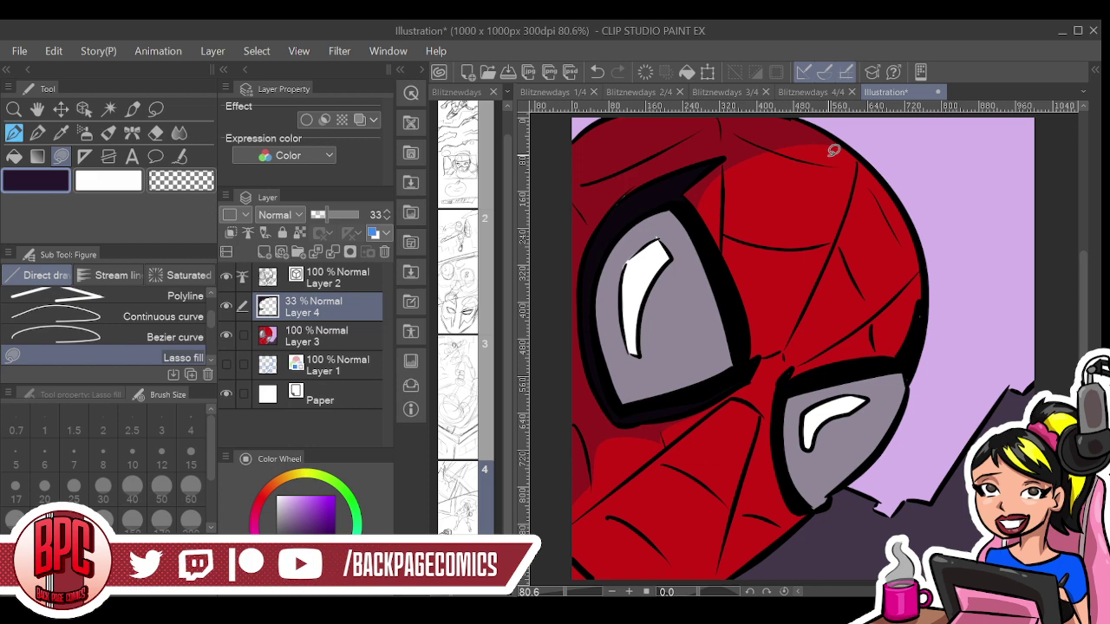
Lasso-fill shadows along the inner edges of both eye lenses, undoing the stray shape on the background
{"action": "mouse_move", "coordinate": [675, 208]}
{"action": "left_mouse_down"}
{"action": "mouse_move", "coordinate": [622, 234]}
{"action": "mouse_move", "coordinate": [601, 293]}
{"action": "mouse_move", "coordinate": [631, 395]}
{"action": "mouse_move", "coordinate": [664, 387]}
{"action": "mouse_move", "coordinate": [622, 372]}
{"action": "mouse_move", "coordinate": [611, 327]}
{"action": "mouse_move", "coordinate": [622, 258]}
{"action": "mouse_move", "coordinate": [678, 207]}
{"action": "left_mouse_up"}
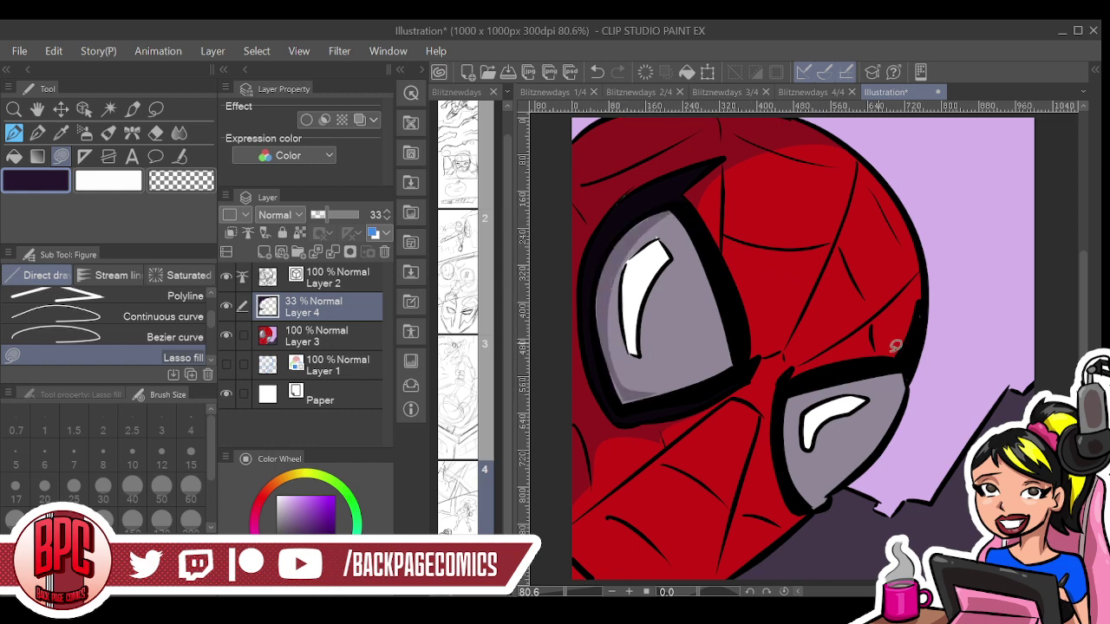
{"action": "mouse_move", "coordinate": [922, 417]}
{"action": "left_mouse_down"}
{"action": "mouse_move", "coordinate": [936, 453]}
{"action": "mouse_move", "coordinate": [931, 428]}
{"action": "mouse_move", "coordinate": [966, 442]}
{"action": "mouse_move", "coordinate": [965, 455]}
{"action": "mouse_move", "coordinate": [958, 428]}
{"action": "left_mouse_up"}
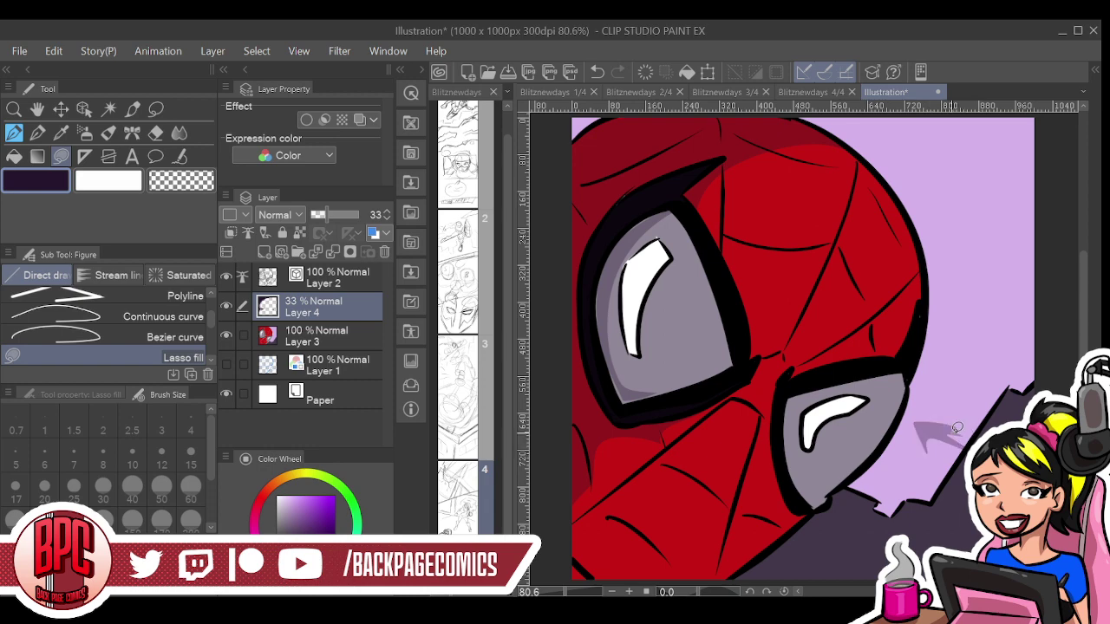
{"action": "key", "text": "ctrl+z"}
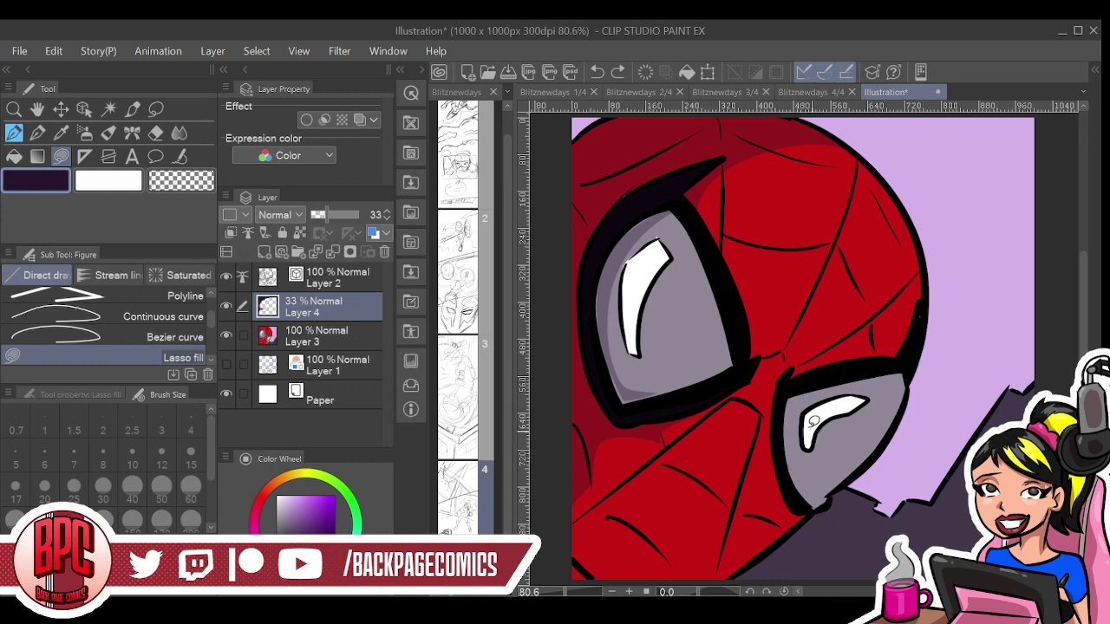
{"action": "mouse_move", "coordinate": [790, 399]}
{"action": "left_mouse_down"}
{"action": "mouse_move", "coordinate": [788, 443]}
{"action": "mouse_move", "coordinate": [801, 397]}
{"action": "mouse_move", "coordinate": [823, 383]}
{"action": "mouse_move", "coordinate": [791, 399]}
{"action": "left_mouse_up"}
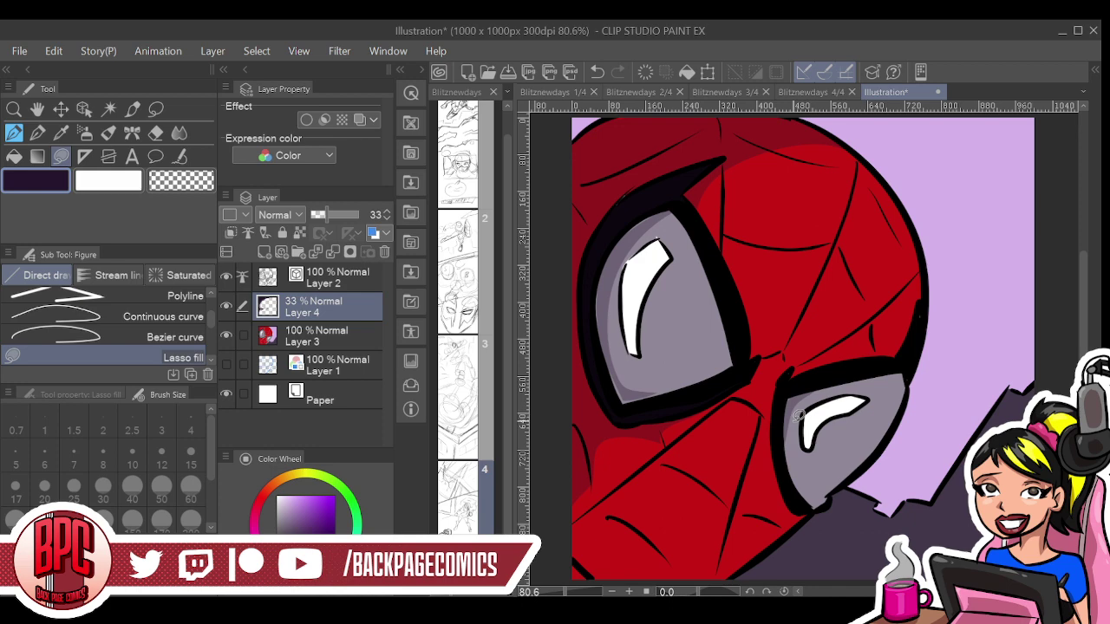
Set the shadow layer's blending mode to Multiply, and undo the trial shadow at the smaller eye's lower tip
{"action": "mouse_move", "coordinate": [602, 274]}
{"action": "left_mouse_down"}
{"action": "mouse_move", "coordinate": [603, 324]}
{"action": "mouse_move", "coordinate": [600, 277]}
{"action": "left_mouse_up"}
{"action": "left_click", "coordinate": [308, 276]}
{"action": "mouse_move", "coordinate": [790, 512]}
{"action": "left_mouse_down"}
{"action": "mouse_move", "coordinate": [769, 547]}
{"action": "mouse_move", "coordinate": [808, 500]}
{"action": "left_mouse_up"}
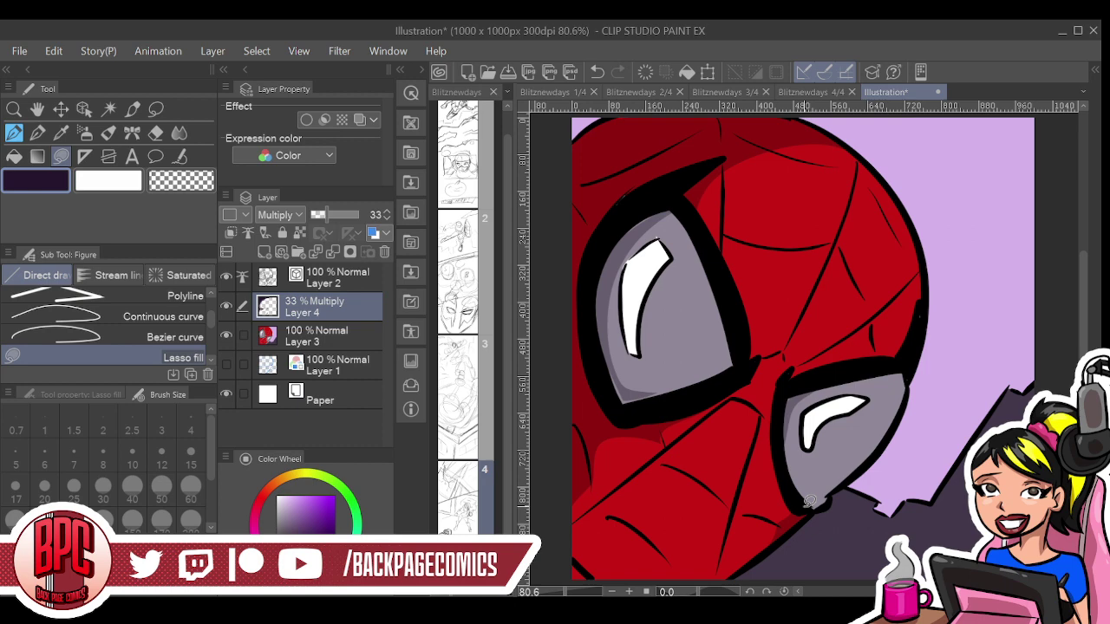
{"action": "key", "text": "ctrl+z"}
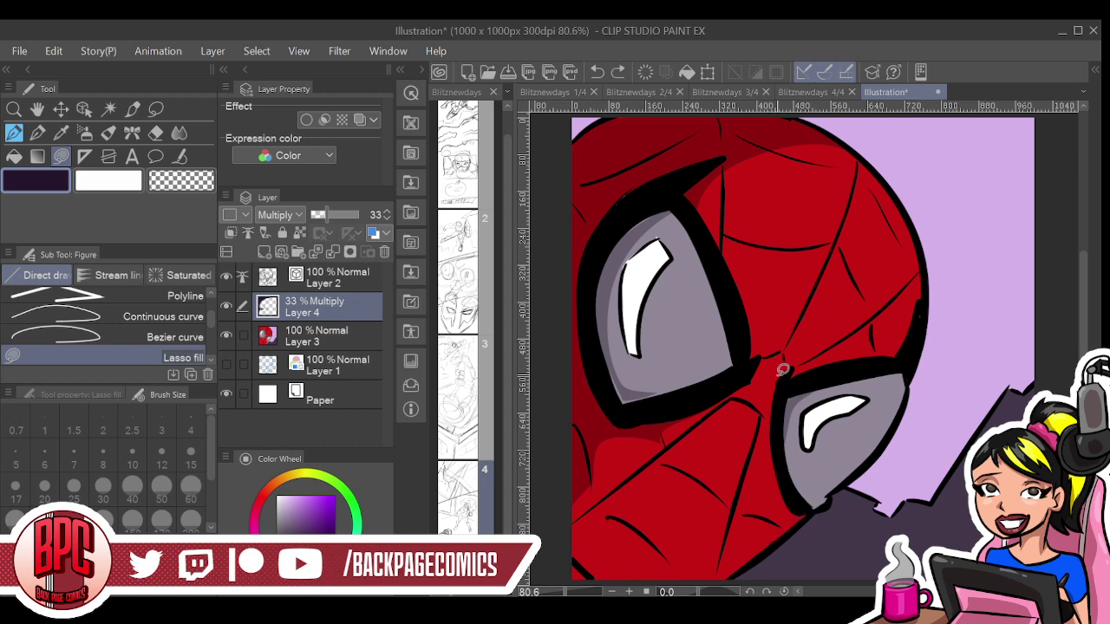
Fill the shadow beside the smaller eye's inner frame, and add a 45% opacity Screen layer above the shadows for pale lavender highlights
{"action": "mouse_move", "coordinate": [786, 370]}
{"action": "left_mouse_down"}
{"action": "mouse_move", "coordinate": [763, 407]}
{"action": "mouse_move", "coordinate": [788, 494]}
{"action": "mouse_move", "coordinate": [773, 419]}
{"action": "mouse_move", "coordinate": [786, 370]}
{"action": "left_mouse_up"}
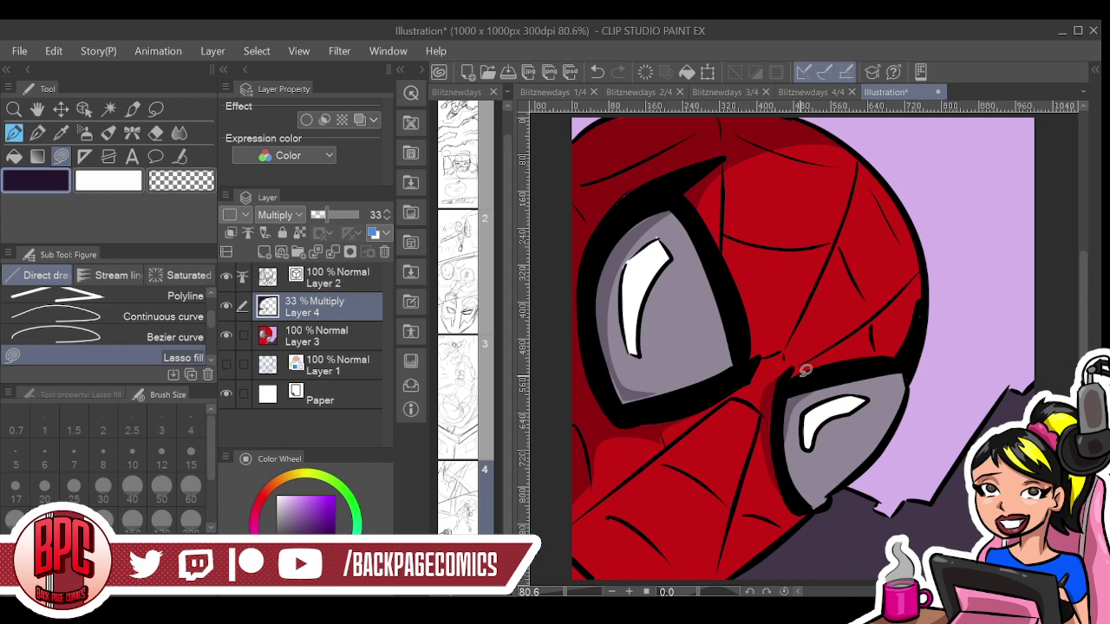
{"action": "left_click", "coordinate": [281, 496]}
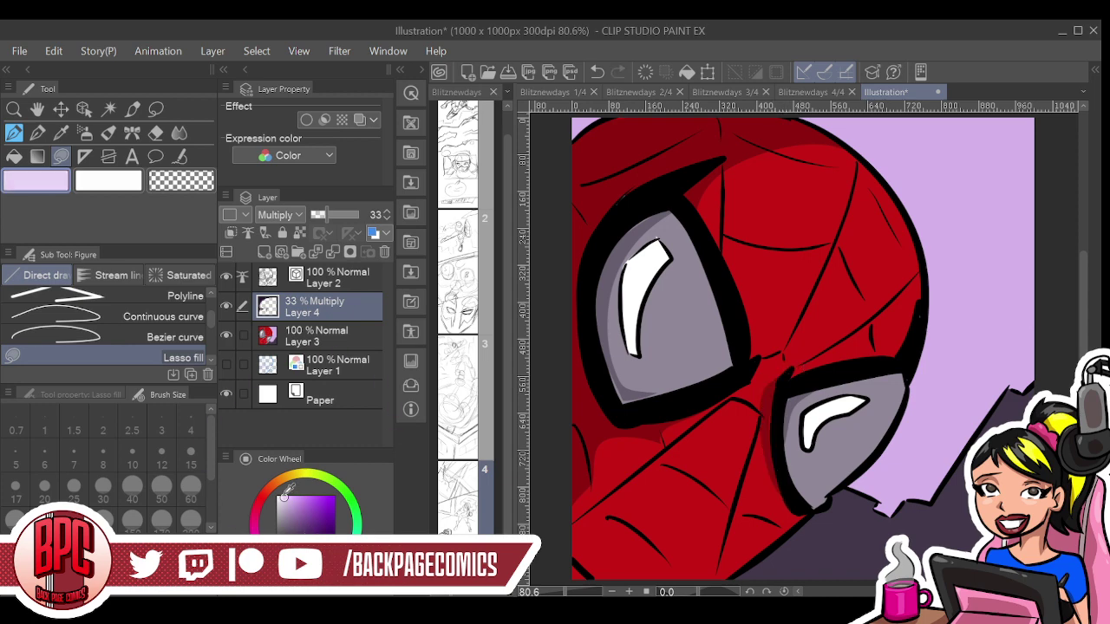
{"action": "left_click", "coordinate": [265, 251]}
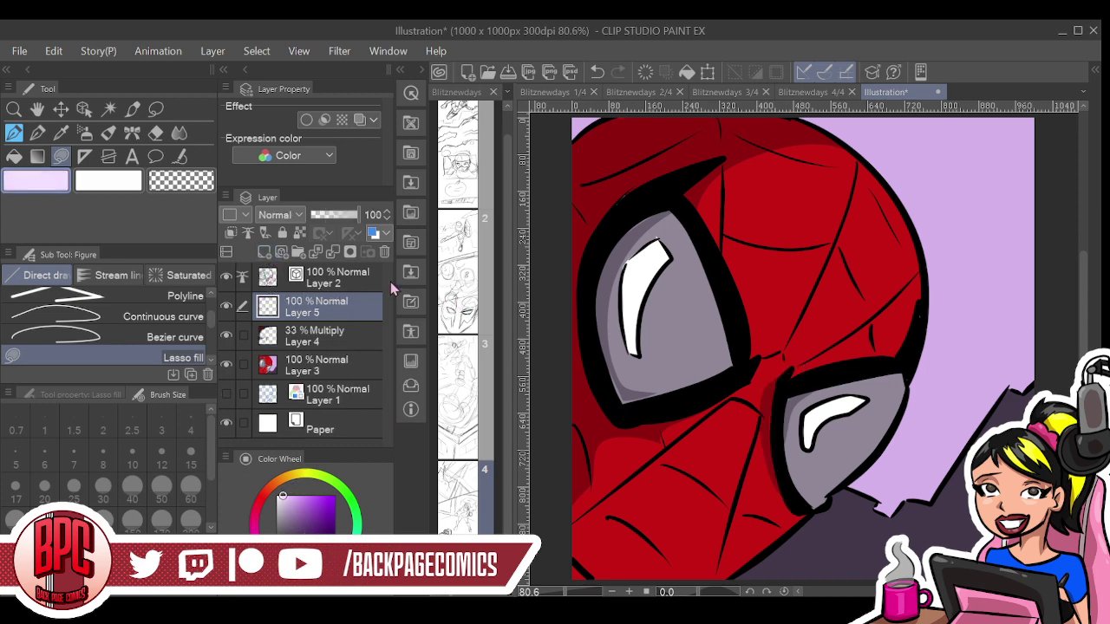
{"action": "left_click", "coordinate": [333, 214]}
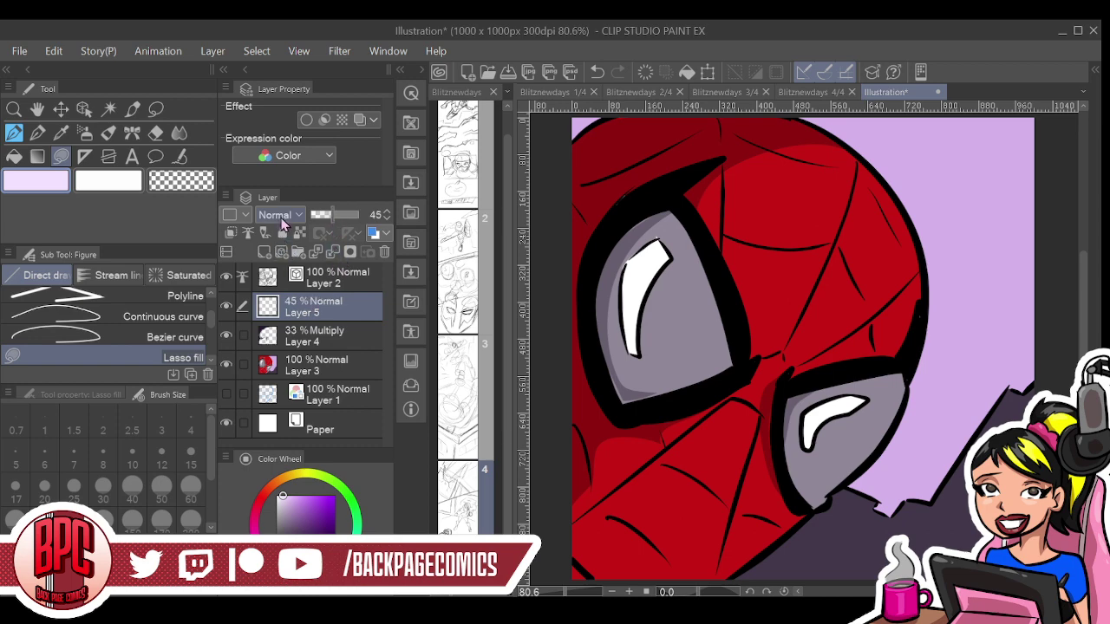
{"action": "left_click", "coordinate": [302, 365]}
Airbrush soft pale lavender highlights across the forehead, cheek and both eye lenses with the Soft airbrush at size 200
{"action": "left_click", "coordinate": [85, 133]}
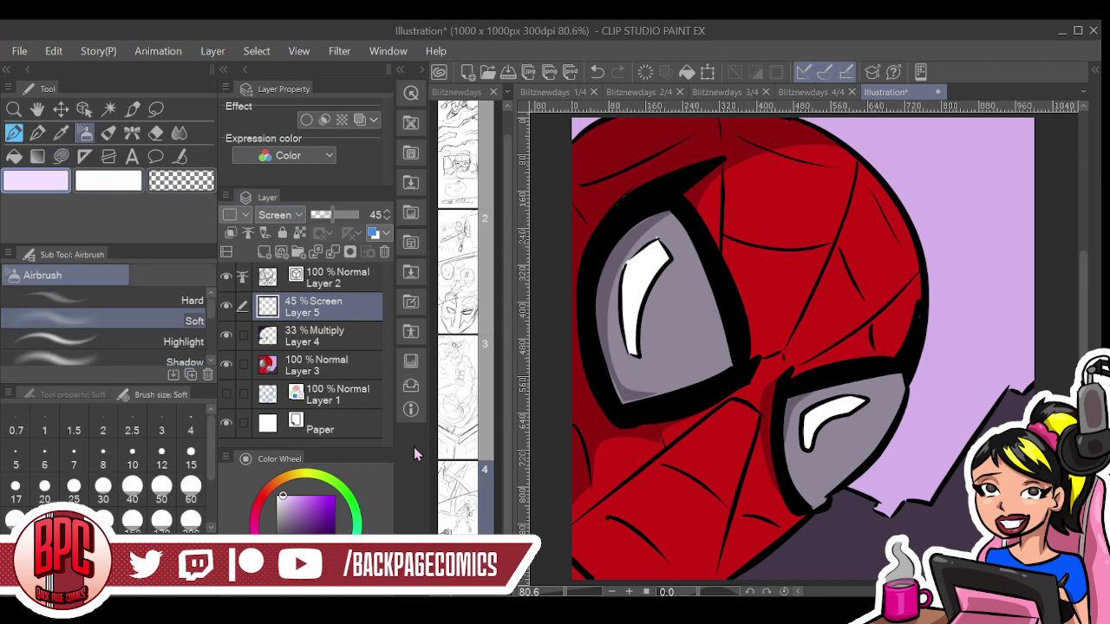
{"action": "left_click", "coordinate": [161, 519]}
{"action": "left_click", "coordinate": [191, 519]}
{"action": "mouse_move", "coordinate": [846, 215]}
{"action": "left_mouse_down"}
{"action": "mouse_move", "coordinate": [824, 300]}
{"action": "mouse_move", "coordinate": [880, 242]}
{"action": "mouse_move", "coordinate": [835, 294]}
{"action": "mouse_move", "coordinate": [870, 306]}
{"action": "mouse_move", "coordinate": [882, 251]}
{"action": "mouse_move", "coordinate": [838, 335]}
{"action": "mouse_move", "coordinate": [710, 483]}
{"action": "mouse_move", "coordinate": [820, 418]}
{"action": "mouse_move", "coordinate": [709, 519]}
{"action": "mouse_move", "coordinate": [724, 459]}
{"action": "mouse_move", "coordinate": [652, 559]}
{"action": "mouse_move", "coordinate": [733, 494]}
{"action": "mouse_move", "coordinate": [703, 533]}
{"action": "mouse_move", "coordinate": [720, 521]}
{"action": "mouse_move", "coordinate": [830, 403]}
{"action": "mouse_move", "coordinate": [886, 309]}
{"action": "mouse_move", "coordinate": [882, 226]}
{"action": "mouse_move", "coordinate": [818, 275]}
{"action": "mouse_move", "coordinate": [855, 199]}
{"action": "mouse_move", "coordinate": [813, 152]}
{"action": "mouse_move", "coordinate": [770, 307]}
{"action": "mouse_move", "coordinate": [855, 334]}
{"action": "left_mouse_up"}
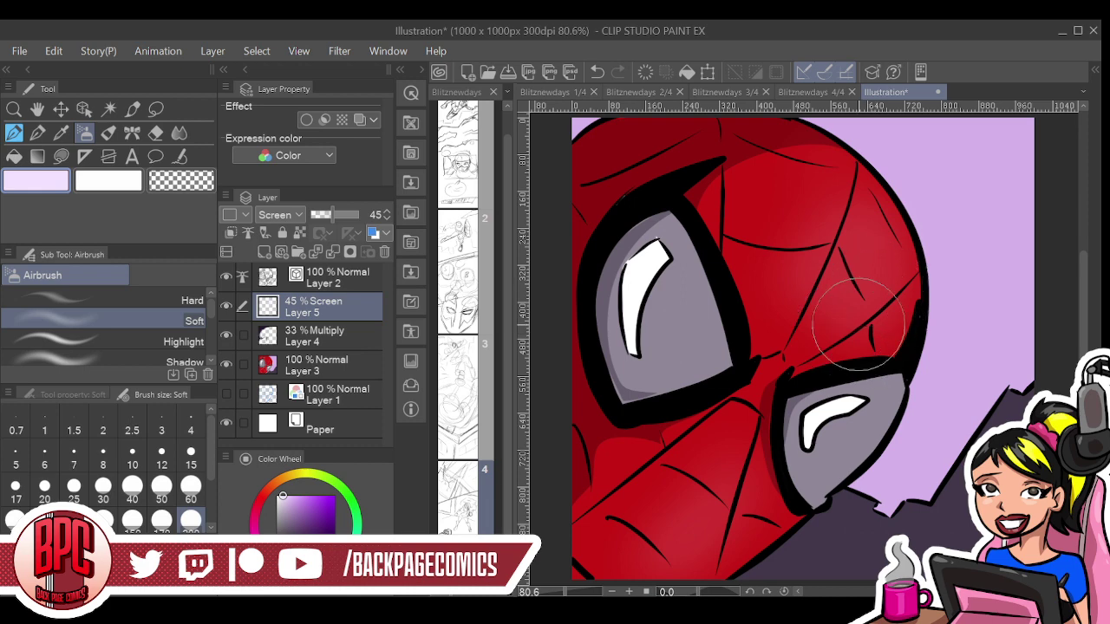
{"action": "mouse_move", "coordinate": [665, 294]}
{"action": "left_mouse_down"}
{"action": "mouse_move", "coordinate": [647, 338]}
{"action": "mouse_move", "coordinate": [661, 272]}
{"action": "mouse_move", "coordinate": [668, 339]}
{"action": "mouse_move", "coordinate": [676, 304]}
{"action": "left_mouse_up"}
{"action": "mouse_move", "coordinate": [882, 417]}
{"action": "left_mouse_down"}
{"action": "mouse_move", "coordinate": [787, 431]}
{"action": "mouse_move", "coordinate": [845, 447]}
{"action": "left_mouse_up"}
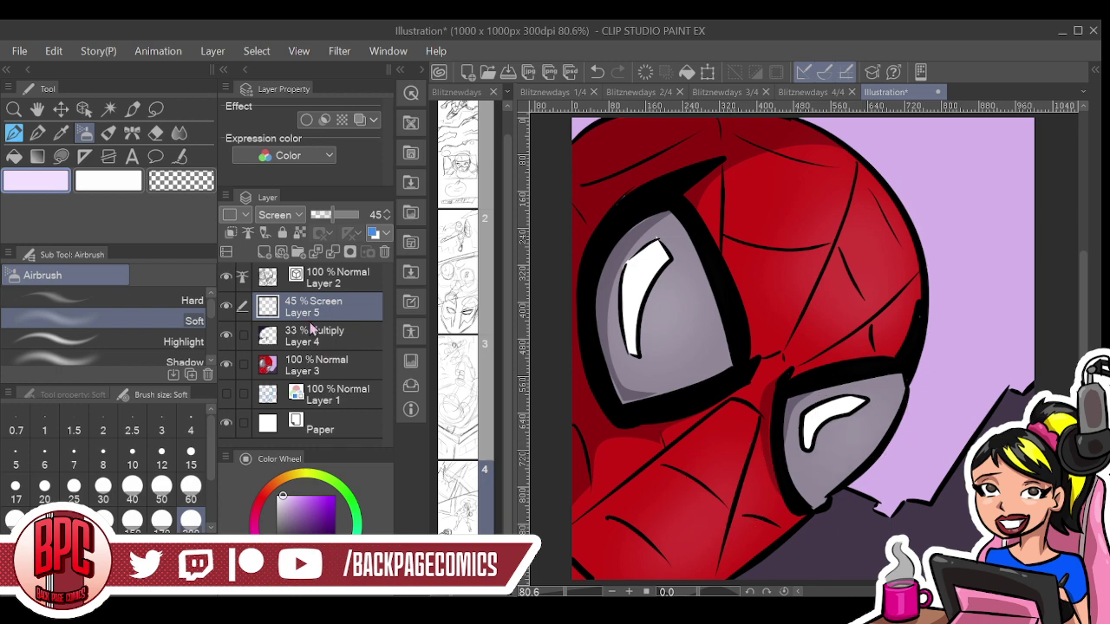
Lasso-fill a curved pale reflection along the outer side of the smaller eye lens
{"action": "left_click", "coordinate": [61, 156]}
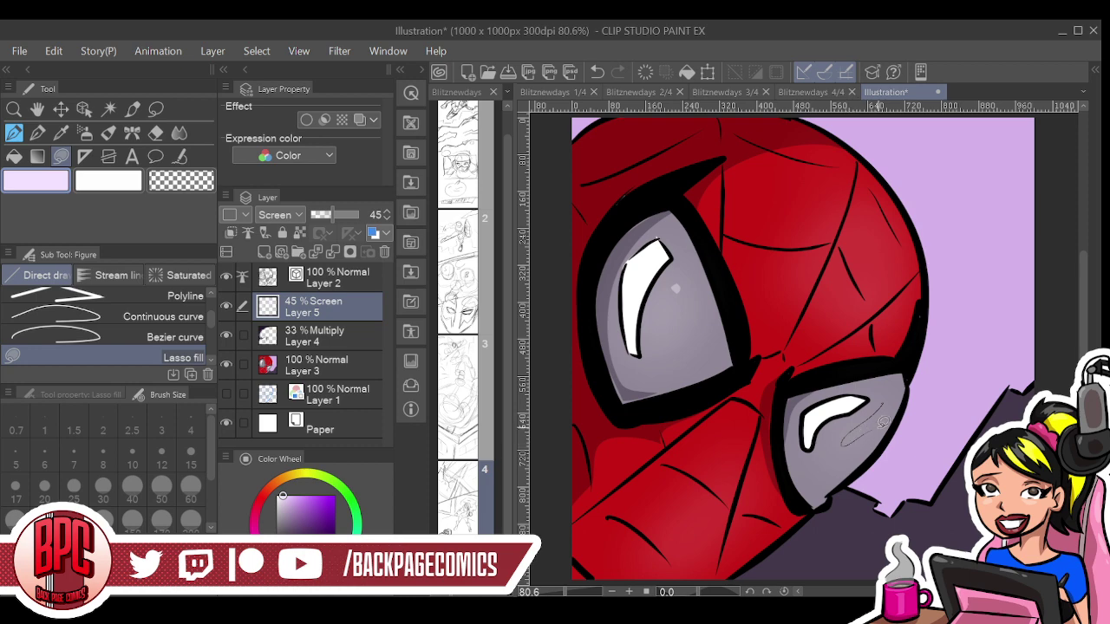
{"action": "left_click_drag", "start_coordinate": [895, 402], "coordinate": [894, 405]}
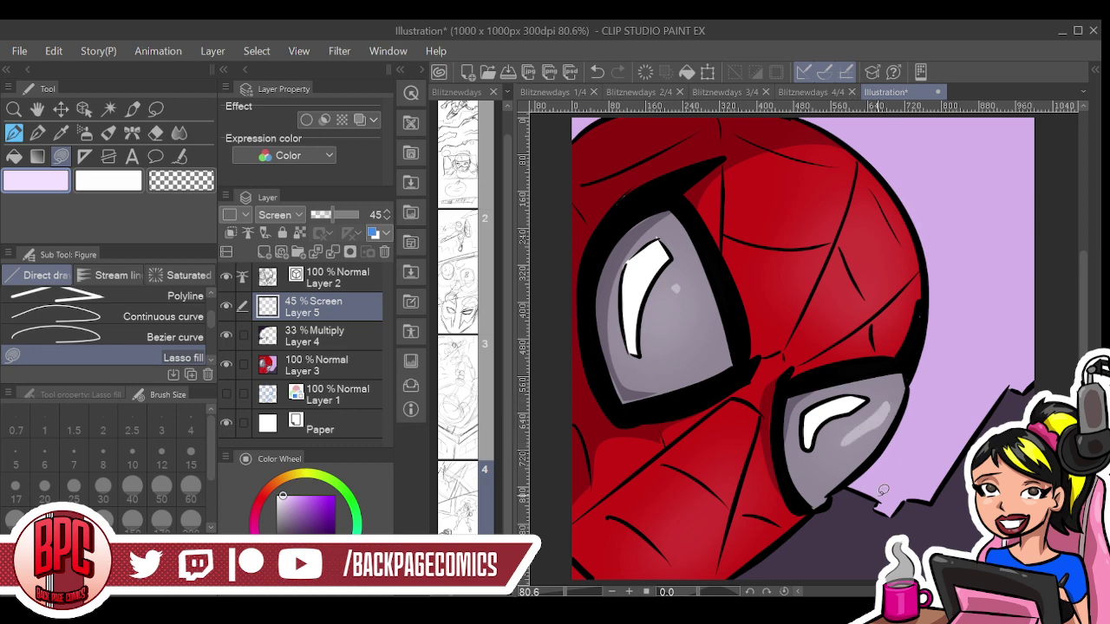
Try lasso-filled highlights on the web panels of the cheek and forehead, undoing each one
{"action": "left_click_drag", "start_coordinate": [718, 476], "coordinate": [742, 459]}
{"action": "mouse_move", "coordinate": [763, 415]}
{"action": "left_mouse_down"}
{"action": "mouse_move", "coordinate": [735, 502]}
{"action": "mouse_move", "coordinate": [716, 484]}
{"action": "left_mouse_up"}
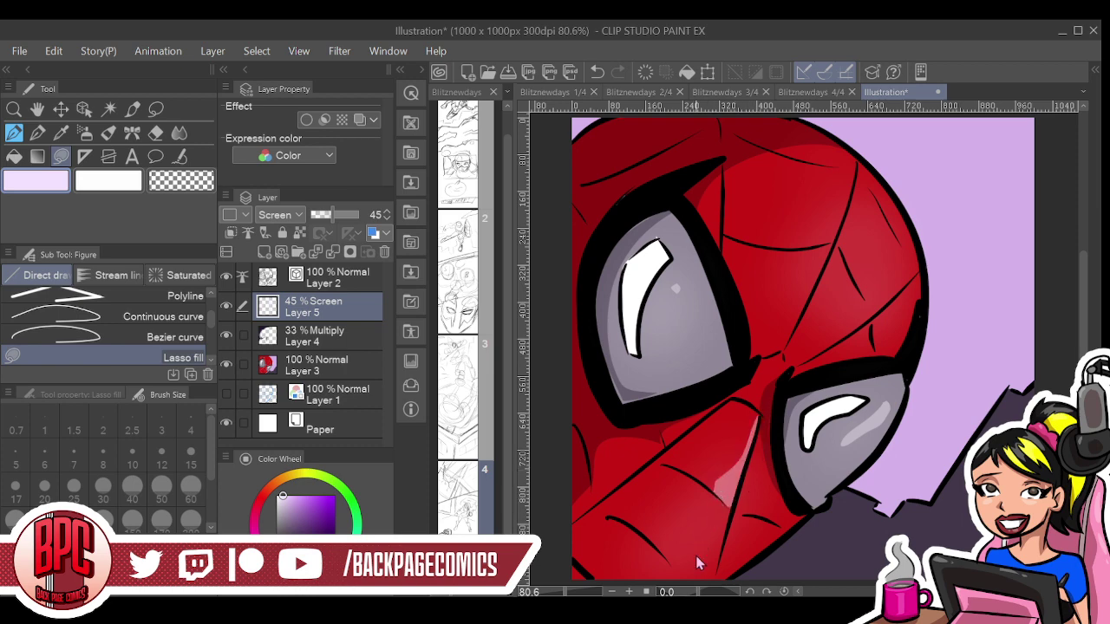
{"action": "key", "text": "ctrl+z"}
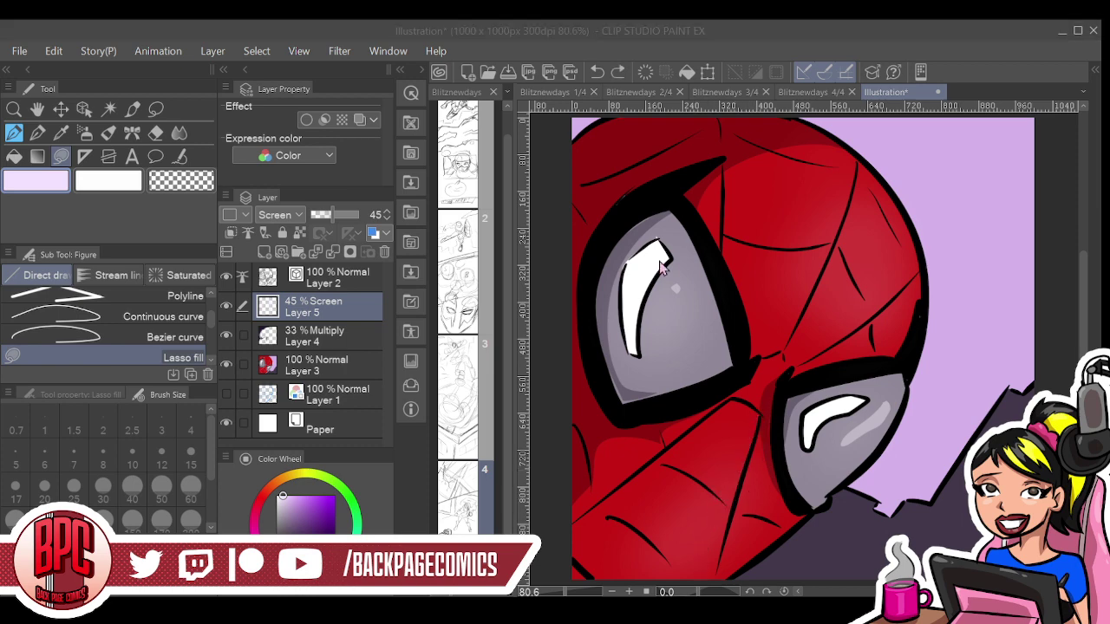
{"action": "mouse_move", "coordinate": [729, 125]}
{"action": "left_mouse_down"}
{"action": "mouse_move", "coordinate": [730, 229]}
{"action": "mouse_move", "coordinate": [823, 248]}
{"action": "mouse_move", "coordinate": [854, 170]}
{"action": "mouse_move", "coordinate": [736, 124]}
{"action": "left_mouse_up"}
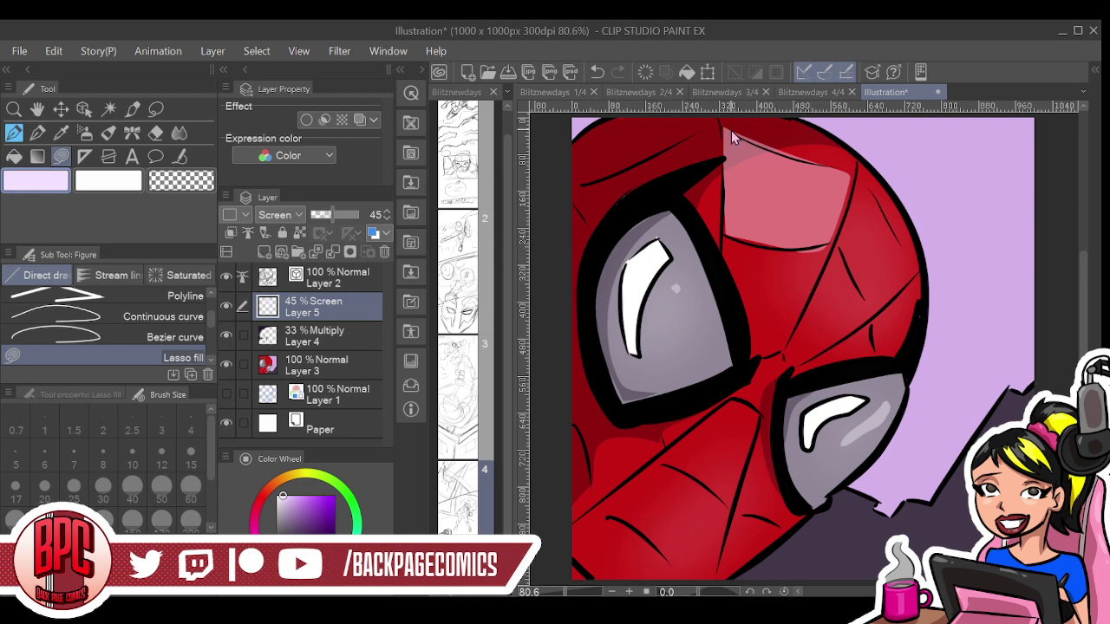
{"action": "key", "text": "ctrl+z"}
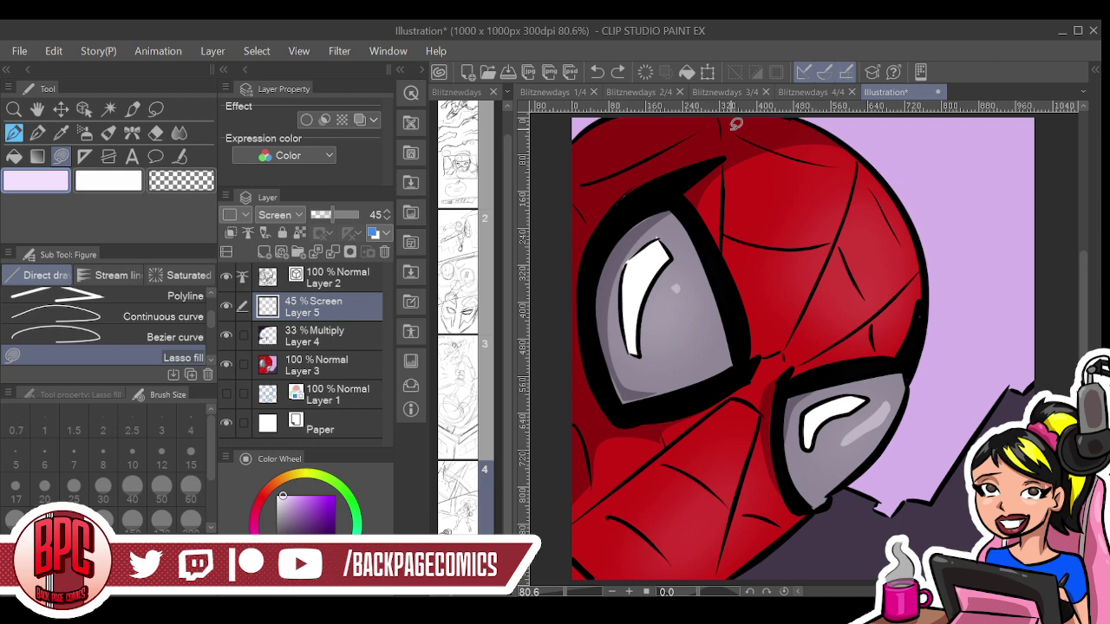
Add a layer above the line art for rim-light highlights
{"action": "left_click", "coordinate": [330, 277]}
{"action": "left_click", "coordinate": [264, 252]}
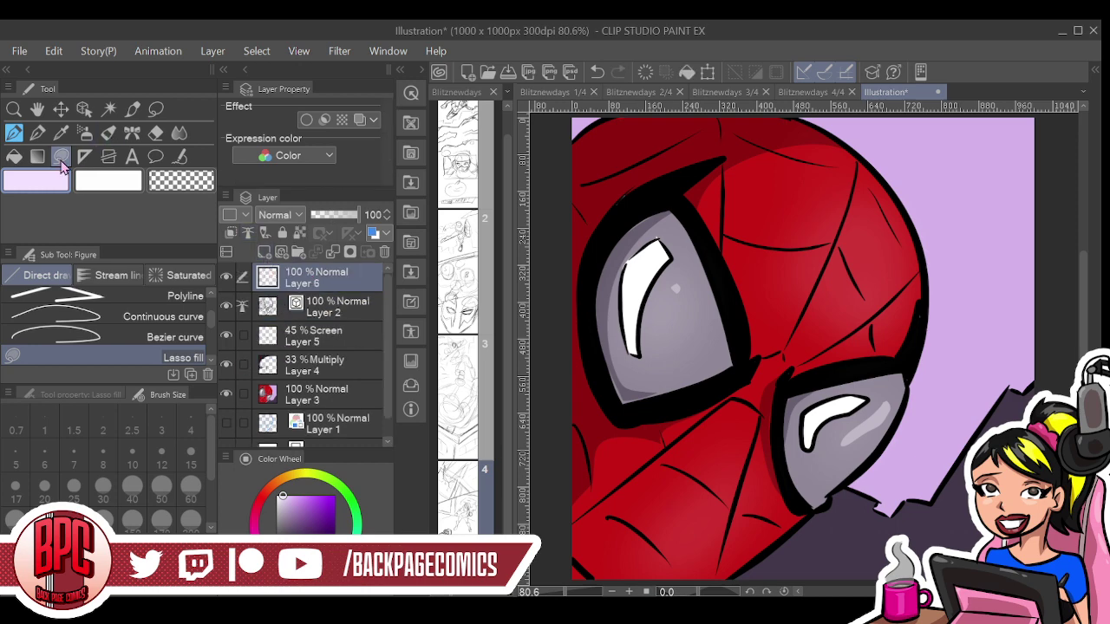
Try G-pen rim light at size 40 along the head's outer contour, the smaller eye's upper frame and the nearby web lines
{"action": "left_click", "coordinate": [38, 133]}
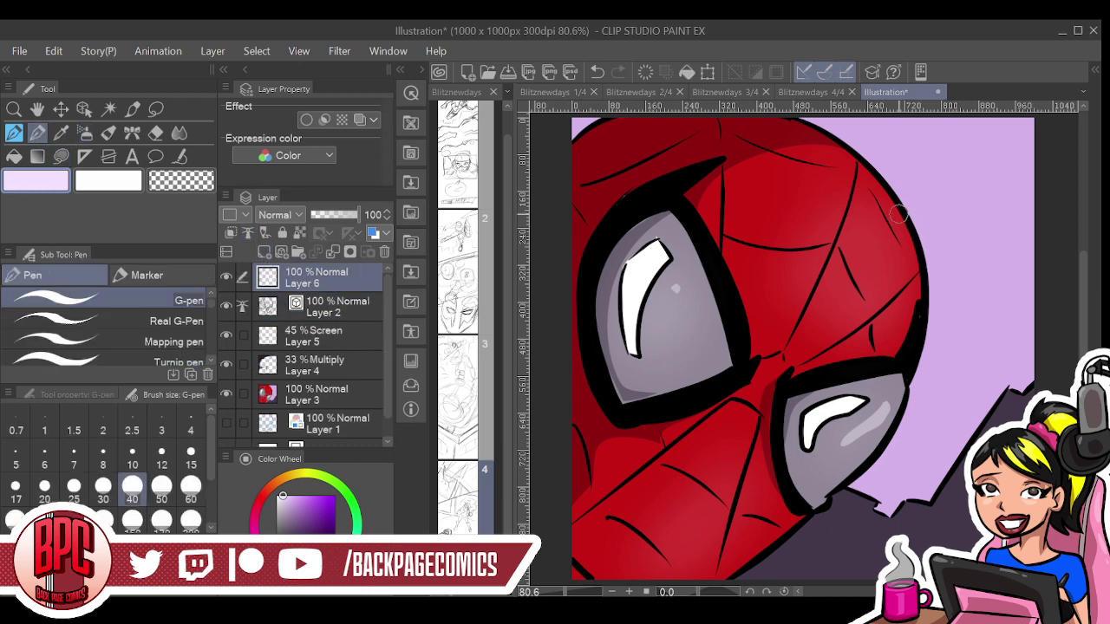
{"action": "mouse_move", "coordinate": [905, 220]}
{"action": "left_mouse_down"}
{"action": "mouse_move", "coordinate": [926, 305]}
{"action": "mouse_move", "coordinate": [887, 438]}
{"action": "mouse_move", "coordinate": [826, 501]}
{"action": "mouse_move", "coordinate": [729, 571]}
{"action": "left_mouse_up"}
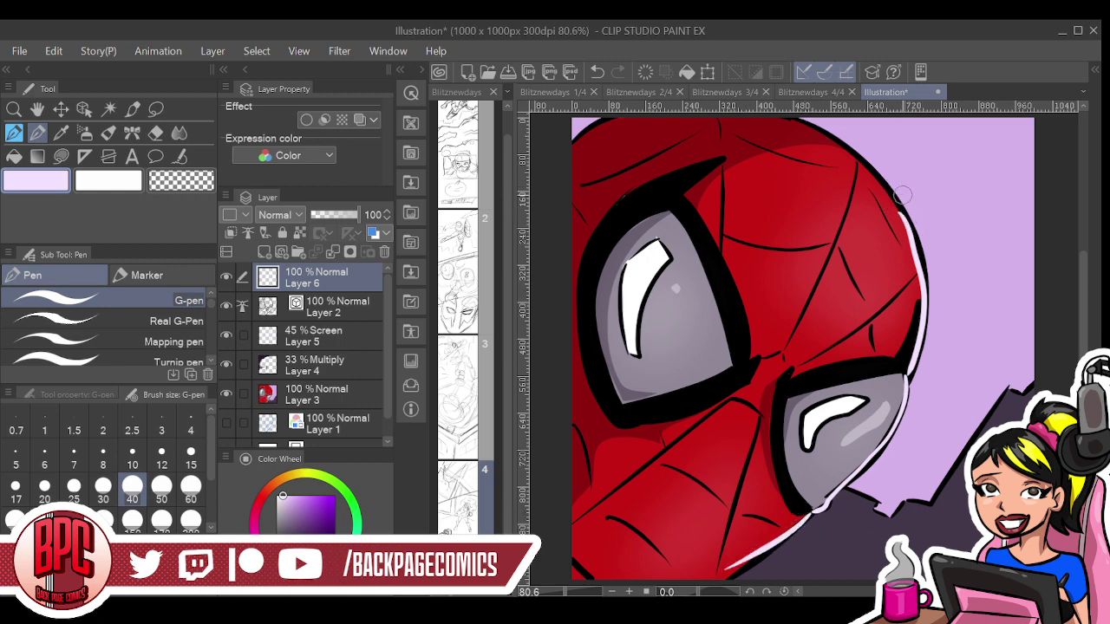
{"action": "left_click_drag", "start_coordinate": [796, 379], "coordinate": [895, 374]}
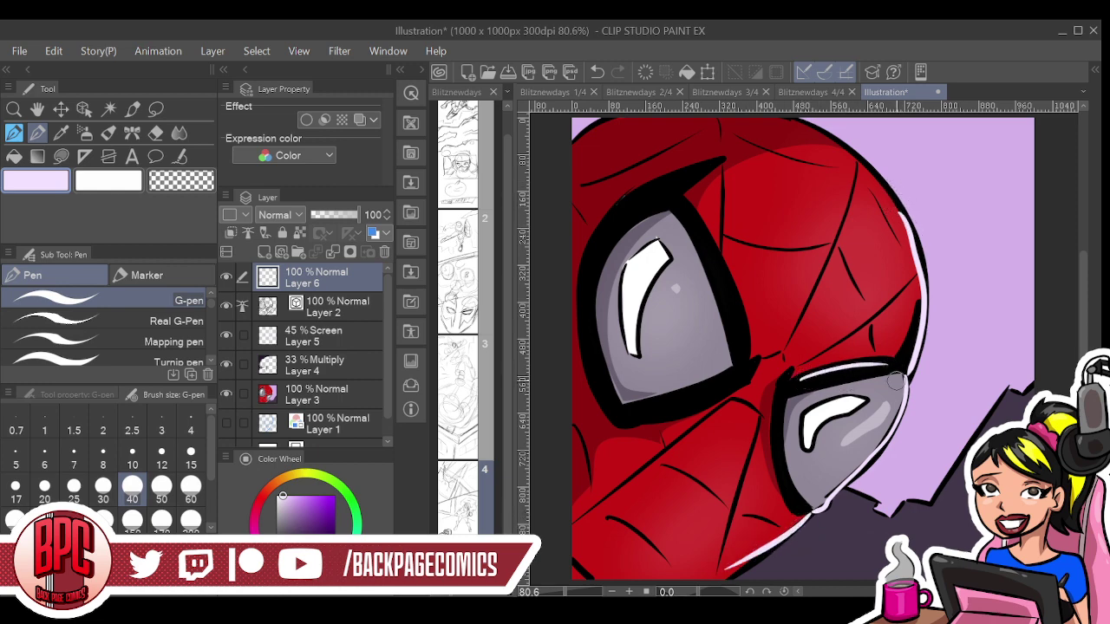
{"action": "mouse_move", "coordinate": [806, 360]}
{"action": "left_mouse_down"}
{"action": "mouse_move", "coordinate": [859, 328]}
{"action": "mouse_move", "coordinate": [890, 310]}
{"action": "left_mouse_up"}
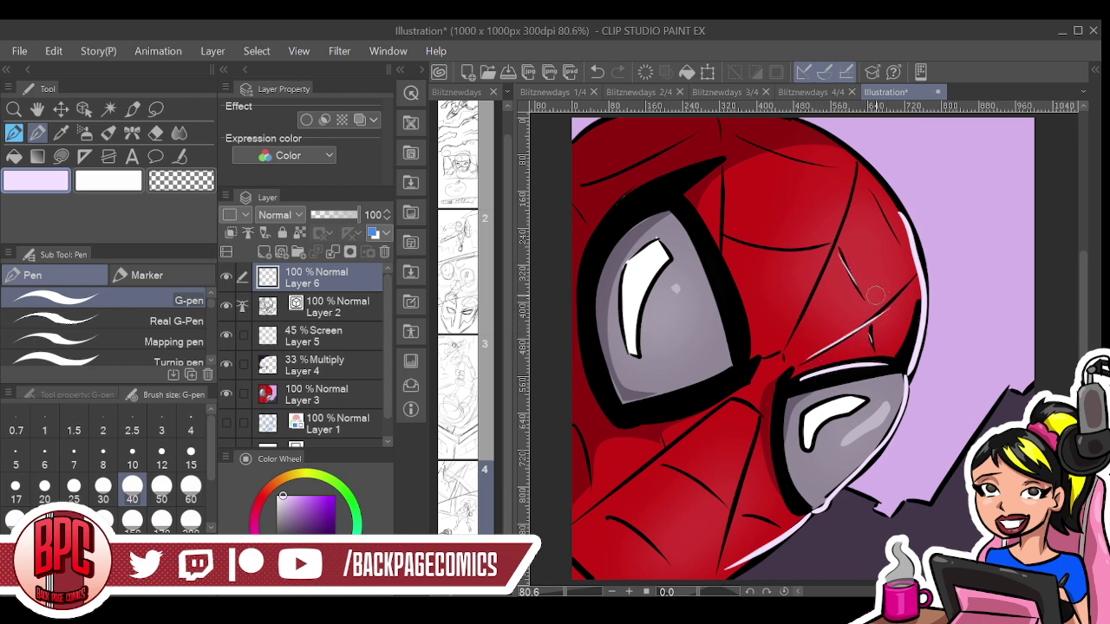
Try pen highlights on the upper forehead web line and along the head's outer edge, undoing the stray edge strokes
{"action": "left_click_drag", "start_coordinate": [857, 159], "coordinate": [848, 224]}
{"action": "mouse_move", "coordinate": [916, 268]}
{"action": "left_mouse_down"}
{"action": "mouse_move", "coordinate": [903, 218]}
{"action": "mouse_move", "coordinate": [921, 298]}
{"action": "left_mouse_up"}
{"action": "left_click_drag", "start_coordinate": [902, 208], "coordinate": [917, 300]}
{"action": "key", "text": "ctrl+z"}
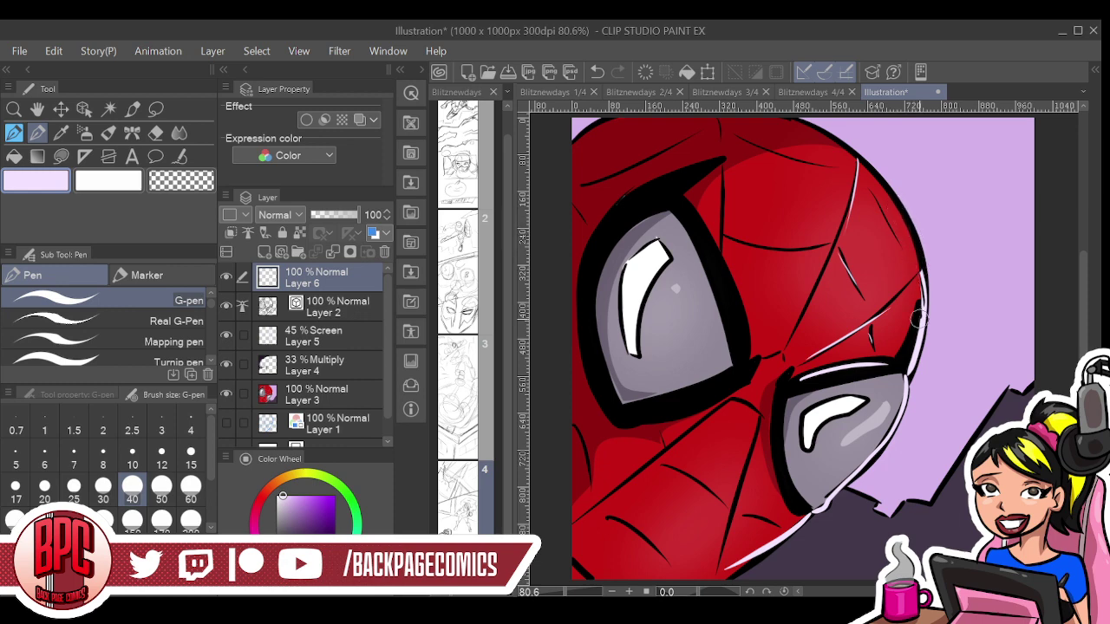
{"action": "key", "text": "ctrl+z"}
{"action": "key", "text": "ctrl+z"}
{"action": "mouse_move", "coordinate": [905, 329]}
{"action": "left_mouse_down"}
{"action": "mouse_move", "coordinate": [927, 260]}
{"action": "mouse_move", "coordinate": [902, 347]}
{"action": "mouse_move", "coordinate": [926, 270]}
{"action": "mouse_move", "coordinate": [909, 352]}
{"action": "mouse_move", "coordinate": [930, 288]}
{"action": "mouse_move", "coordinate": [920, 332]}
{"action": "left_mouse_up"}
{"action": "mouse_move", "coordinate": [802, 525]}
{"action": "left_mouse_down"}
{"action": "mouse_move", "coordinate": [824, 512]}
{"action": "mouse_move", "coordinate": [804, 518]}
{"action": "mouse_move", "coordinate": [832, 527]}
{"action": "mouse_move", "coordinate": [851, 491]}
{"action": "mouse_move", "coordinate": [836, 494]}
{"action": "left_mouse_up"}
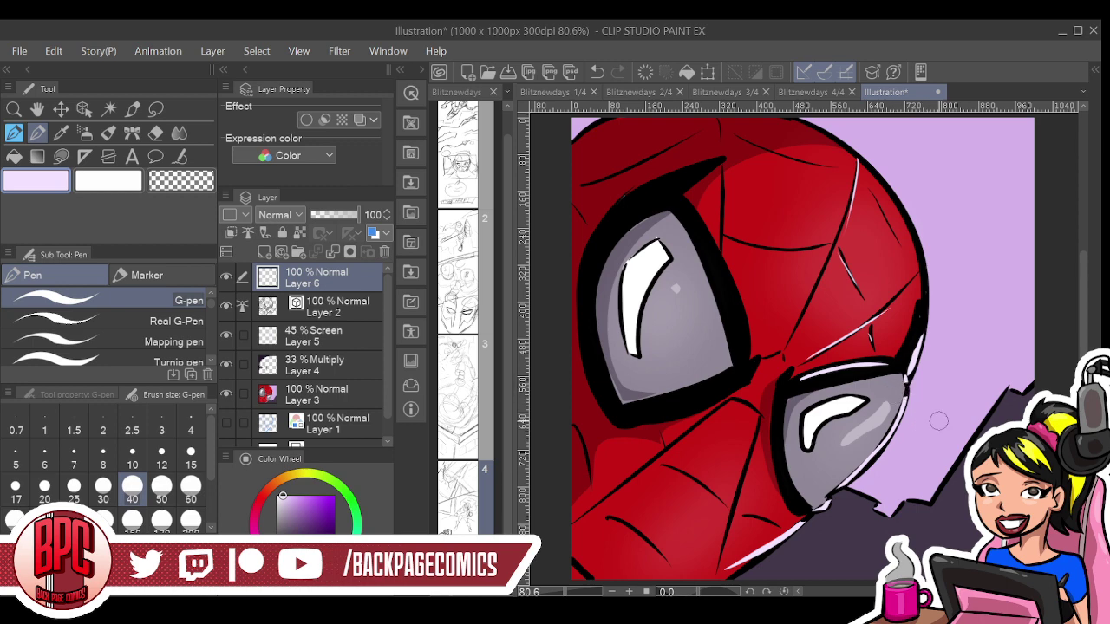
Undo all the pen rim-light strokes on the head contour, eye frame and web lines
{"action": "key", "text": "ctrl+z"}
{"action": "key", "text": "ctrl+z"}
{"action": "key", "text": "ctrl+z"}
{"action": "key", "text": "ctrl+z"}
{"action": "key", "text": "ctrl+z"}
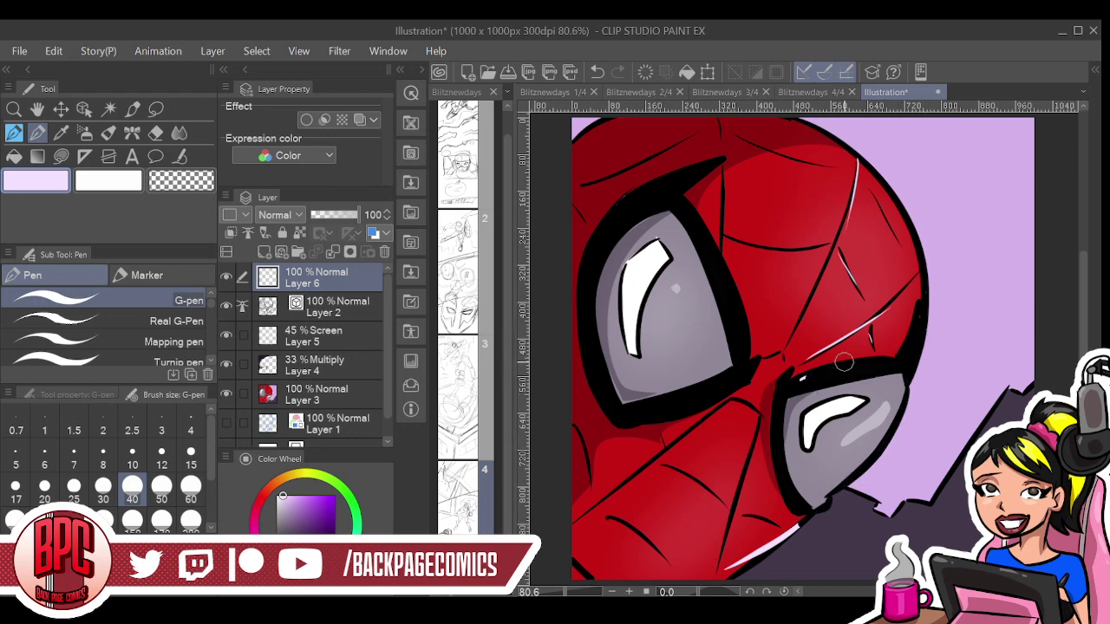
{"action": "key", "text": "ctrl+z"}
{"action": "key", "text": "ctrl+z"}
{"action": "key", "text": "ctrl+z"}
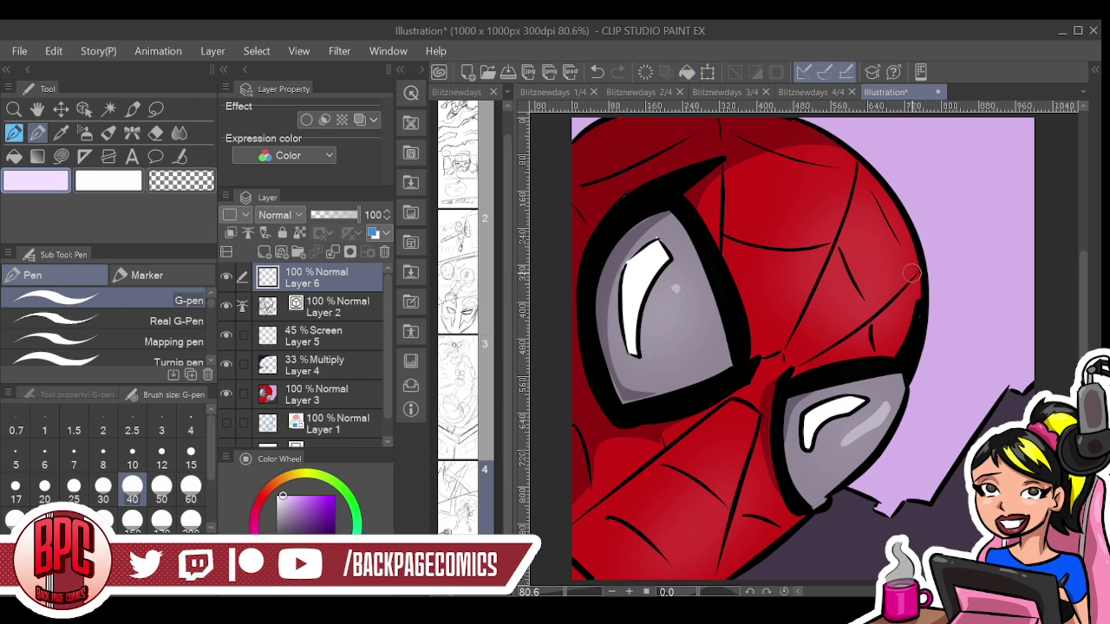
Add a layer directly above the Screen highlight layer and set its opacity to 52%
{"action": "left_click", "coordinate": [307, 347]}
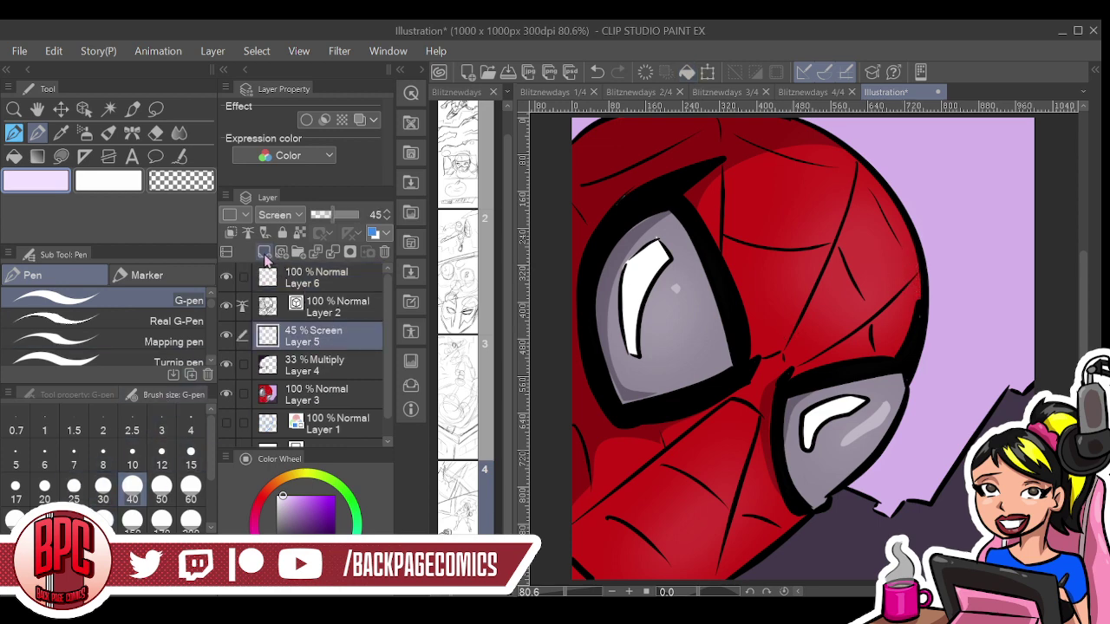
{"action": "left_click", "coordinate": [264, 251]}
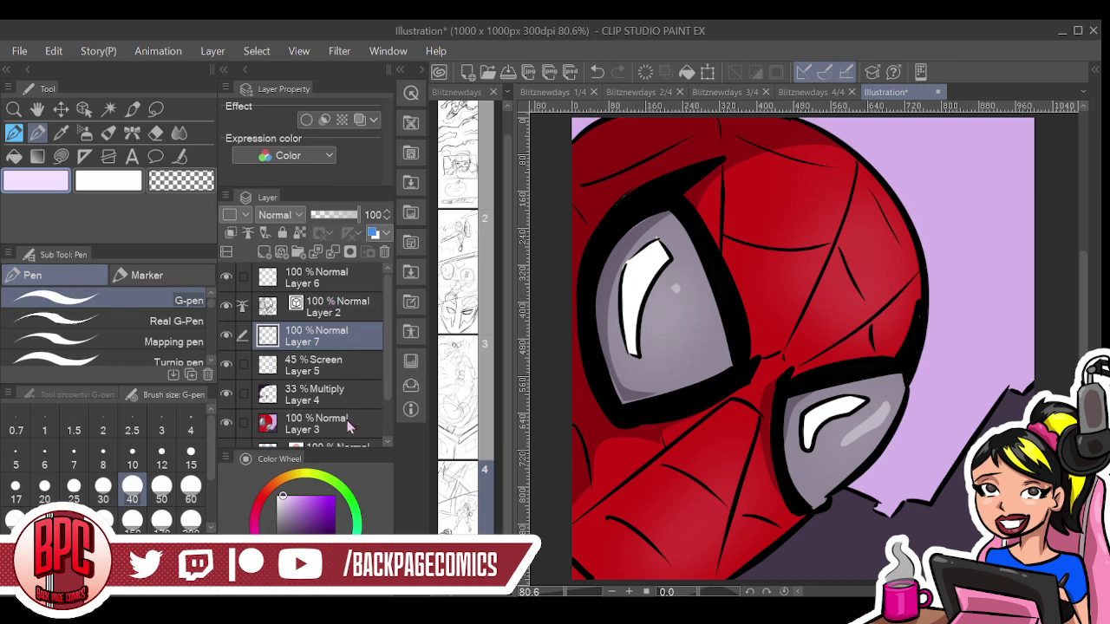
{"action": "left_click", "coordinate": [328, 217]}
{"action": "left_click", "coordinate": [334, 216]}
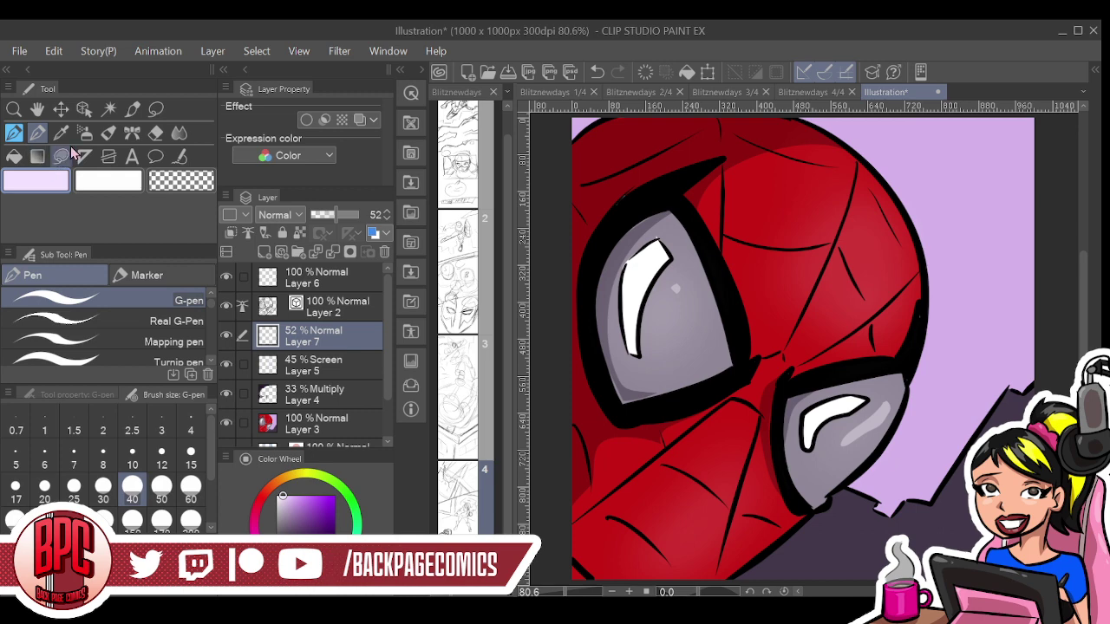
Airbrush a broad, soft lavender glow over the mask and background with the Soft airbrush at size 600
{"action": "left_click", "coordinate": [84, 132]}
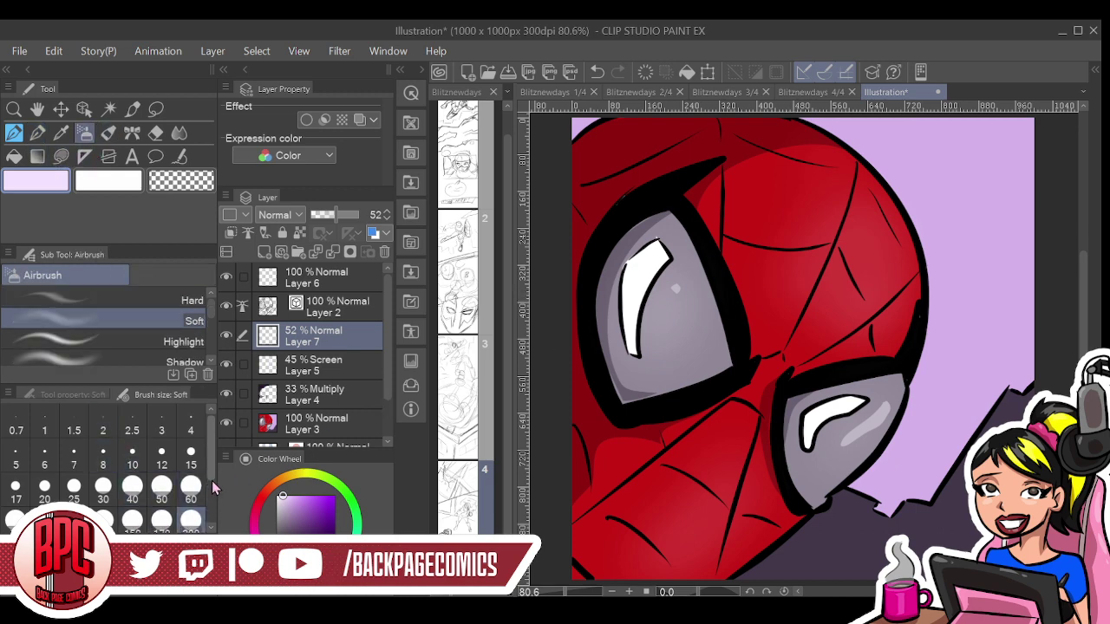
{"action": "scroll", "coordinate": [212, 469], "scroll_direction": "down", "scroll_amount": 2}
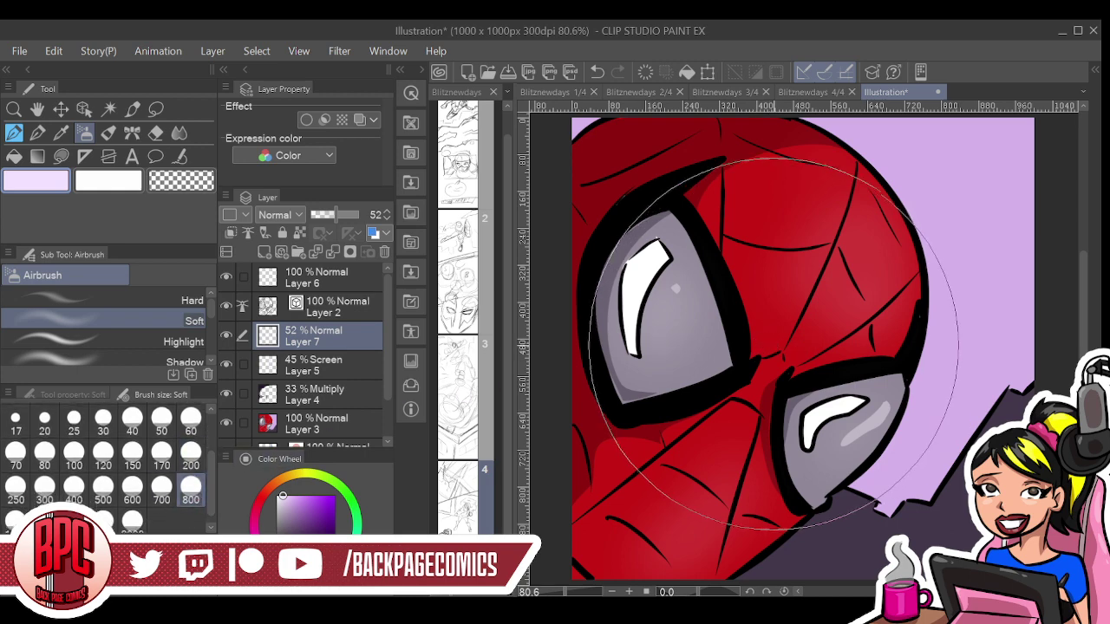
{"action": "left_click", "coordinate": [132, 494]}
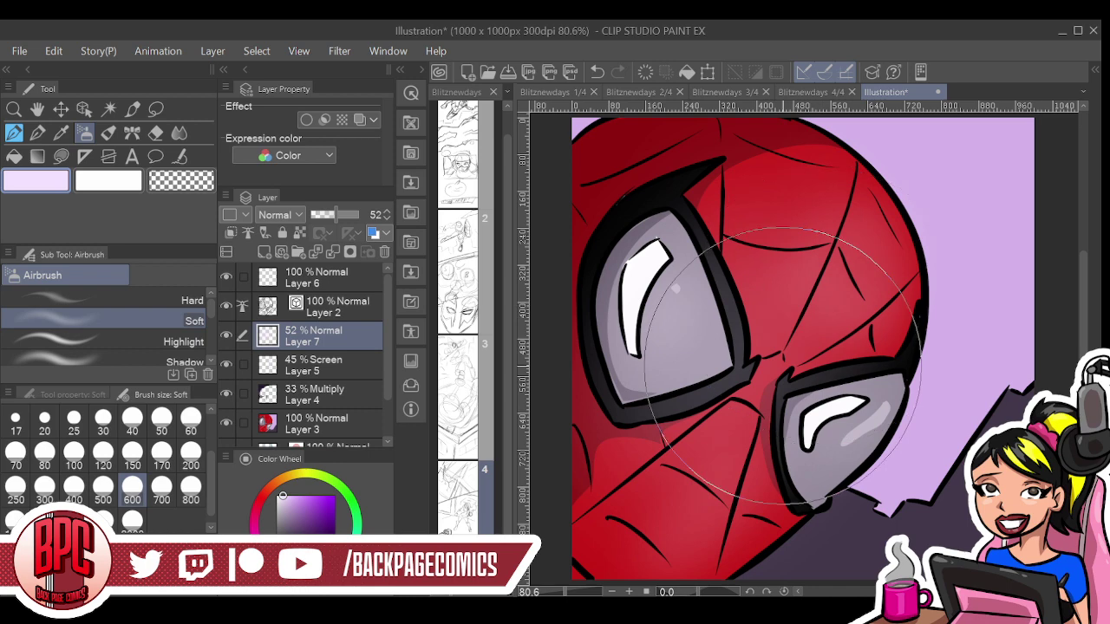
Lasso-fill thin pale rim lights on the topmost layer along the head's outer contour, the smaller eye's upper frame and the jaw
{"action": "left_click", "coordinate": [61, 156]}
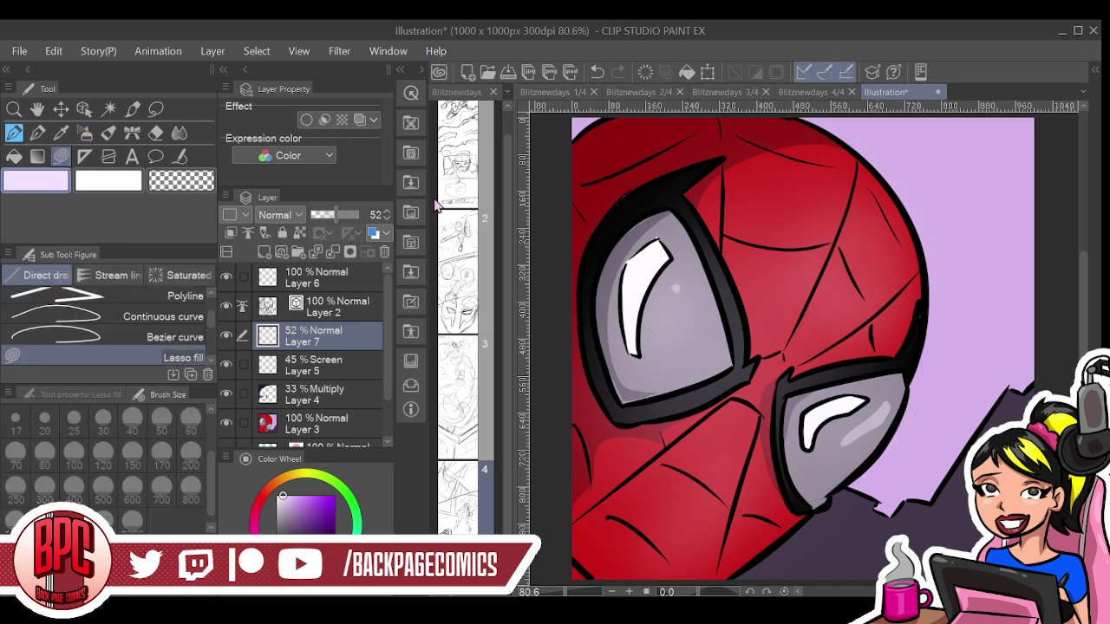
{"action": "left_click", "coordinate": [368, 278]}
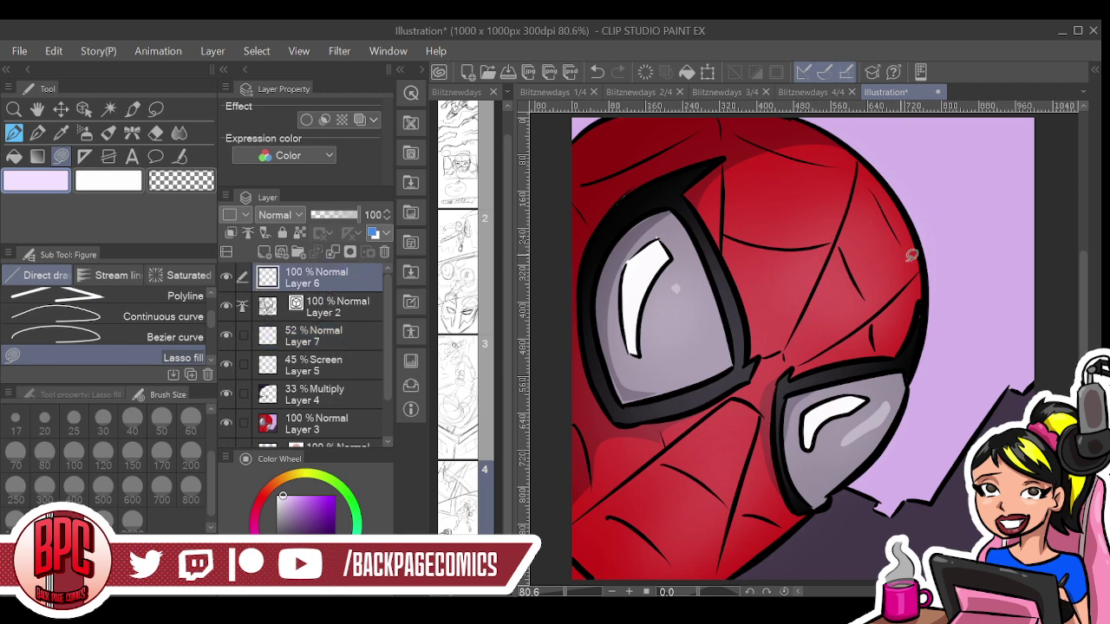
{"action": "left_click_drag", "start_coordinate": [927, 302], "coordinate": [923, 345]}
{"action": "left_click_drag", "start_coordinate": [930, 296], "coordinate": [930, 298]}
{"action": "mouse_move", "coordinate": [834, 374]}
{"action": "left_mouse_down"}
{"action": "mouse_move", "coordinate": [880, 358]}
{"action": "mouse_move", "coordinate": [846, 369]}
{"action": "mouse_move", "coordinate": [893, 368]}
{"action": "left_mouse_up"}
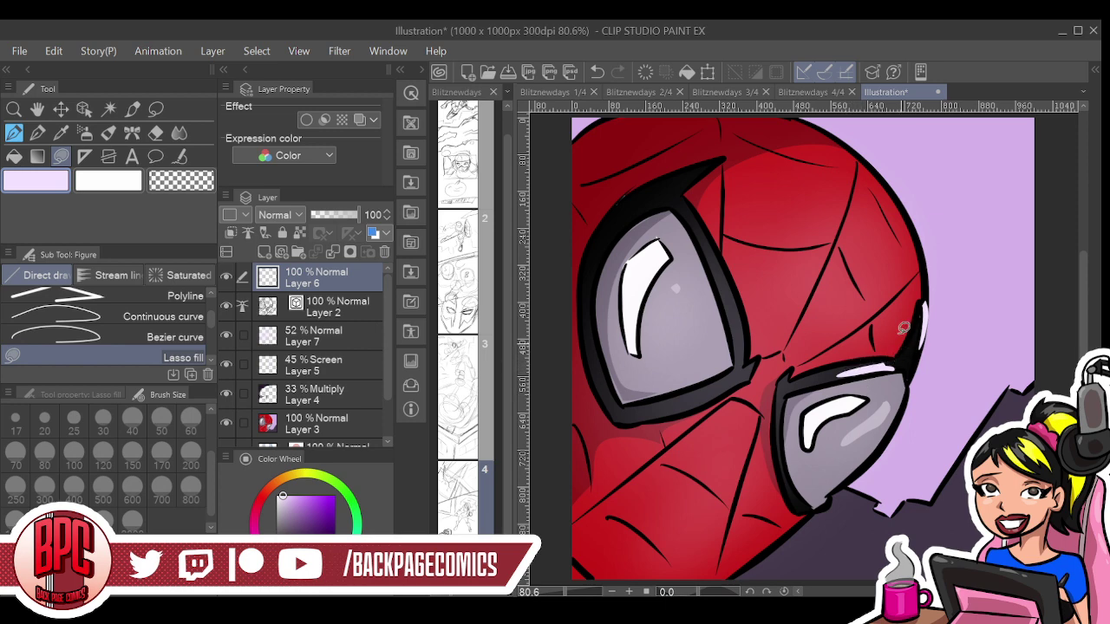
{"action": "mouse_move", "coordinate": [900, 198]}
{"action": "left_mouse_down"}
{"action": "mouse_move", "coordinate": [920, 250]}
{"action": "mouse_move", "coordinate": [895, 182]}
{"action": "left_mouse_up"}
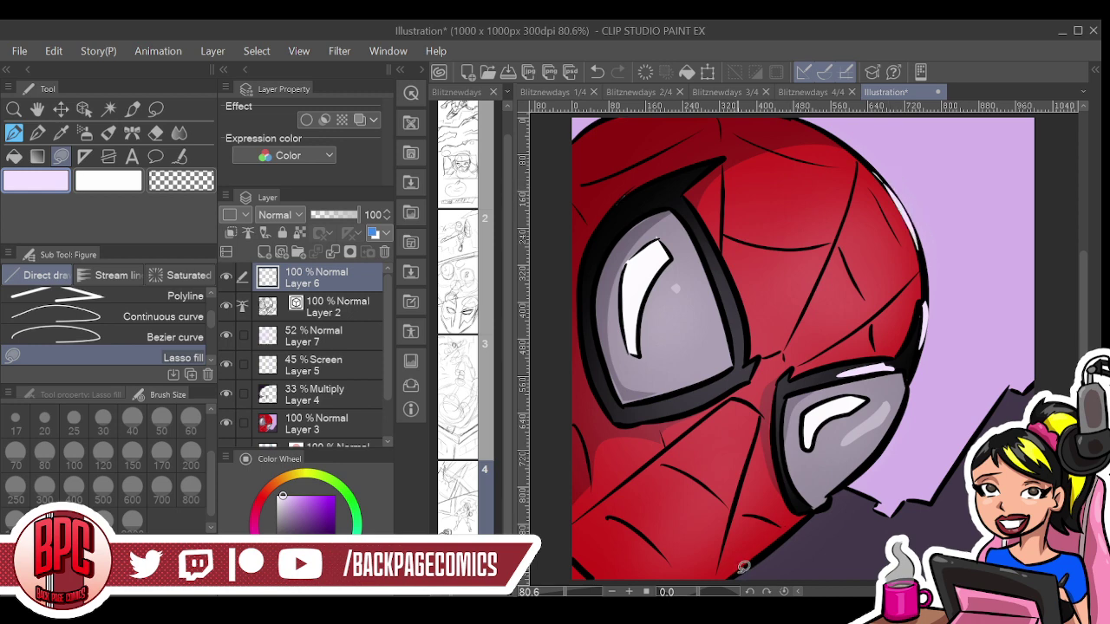
{"action": "mouse_move", "coordinate": [811, 512]}
{"action": "left_mouse_down"}
{"action": "mouse_move", "coordinate": [735, 573]}
{"action": "mouse_move", "coordinate": [843, 517]}
{"action": "left_mouse_up"}
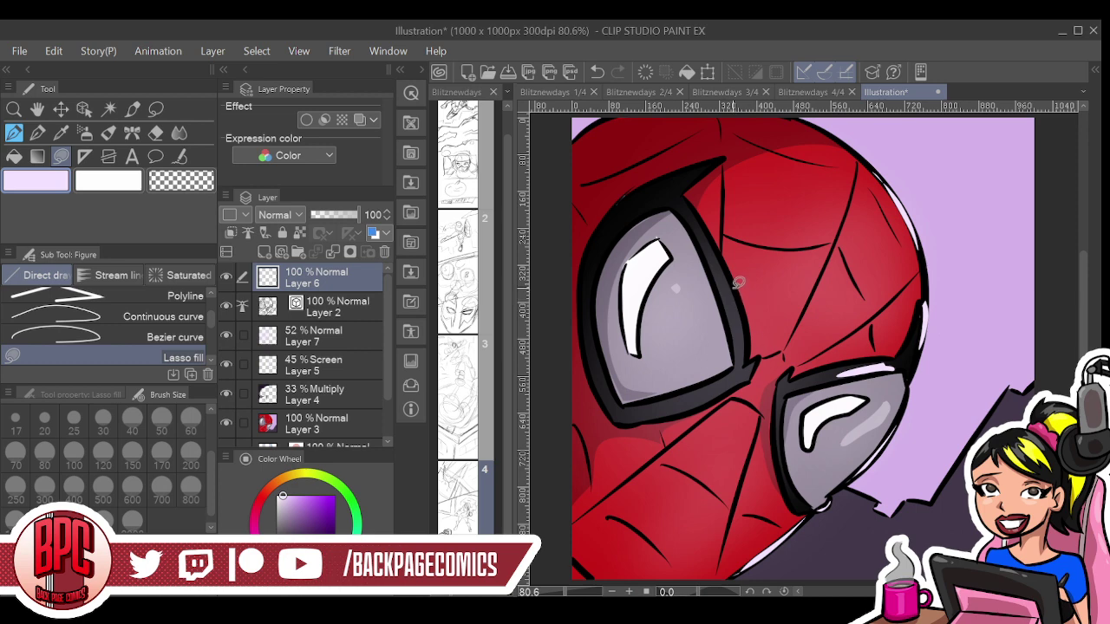
Lasso-fill rim lights on the larger eye frame's inner side and upper edge, redoing the upper shape thinner
{"action": "left_click_drag", "start_coordinate": [745, 302], "coordinate": [749, 359]}
{"action": "left_click_drag", "start_coordinate": [747, 301], "coordinate": [762, 362]}
{"action": "mouse_move", "coordinate": [594, 238]}
{"action": "left_mouse_down"}
{"action": "mouse_move", "coordinate": [696, 173]}
{"action": "mouse_move", "coordinate": [597, 236]}
{"action": "mouse_move", "coordinate": [649, 175]}
{"action": "left_mouse_up"}
{"action": "mouse_move", "coordinate": [671, 170]}
{"action": "left_mouse_down"}
{"action": "mouse_move", "coordinate": [610, 213]}
{"action": "mouse_move", "coordinate": [597, 239]}
{"action": "left_mouse_up"}
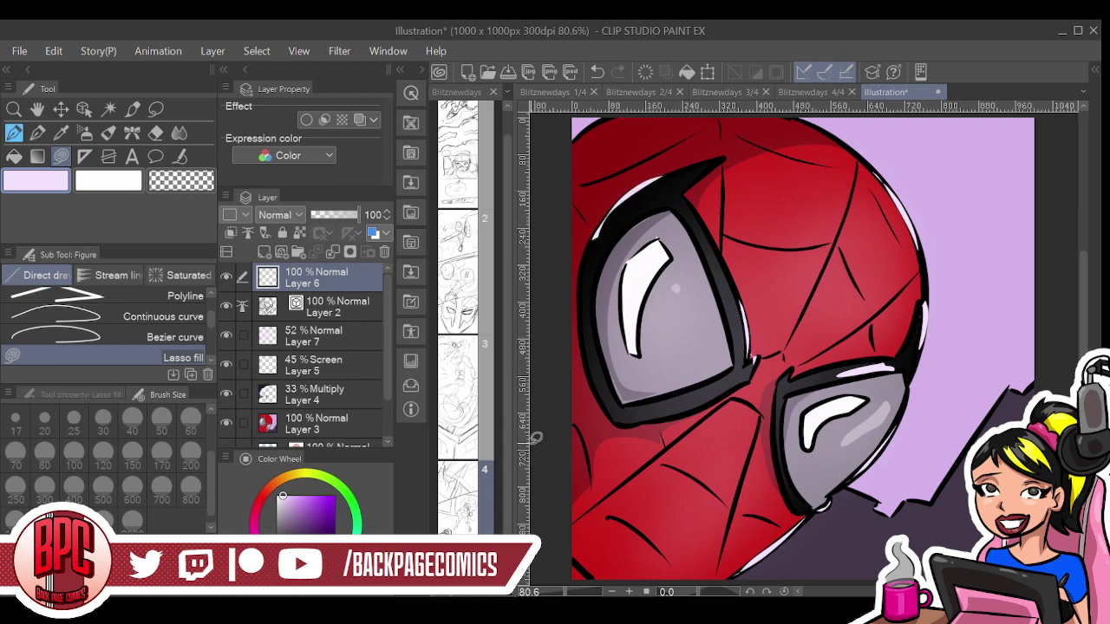
{"action": "key", "text": "ctrl+z"}
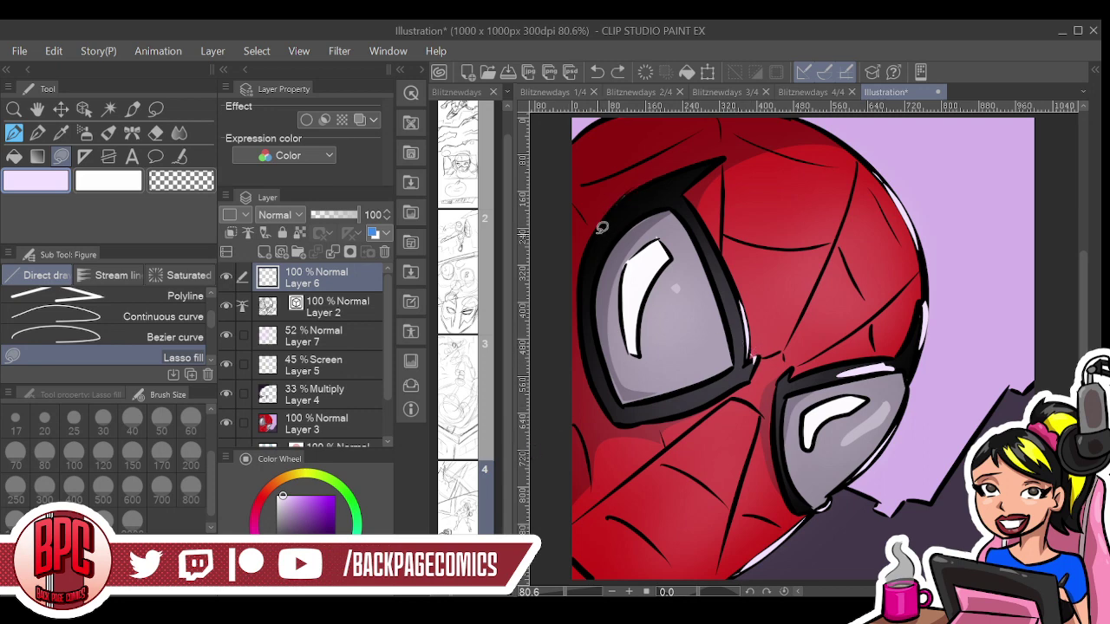
{"action": "mouse_move", "coordinate": [600, 228]}
{"action": "left_mouse_down"}
{"action": "mouse_move", "coordinate": [660, 173]}
{"action": "mouse_move", "coordinate": [597, 236]}
{"action": "left_mouse_up"}
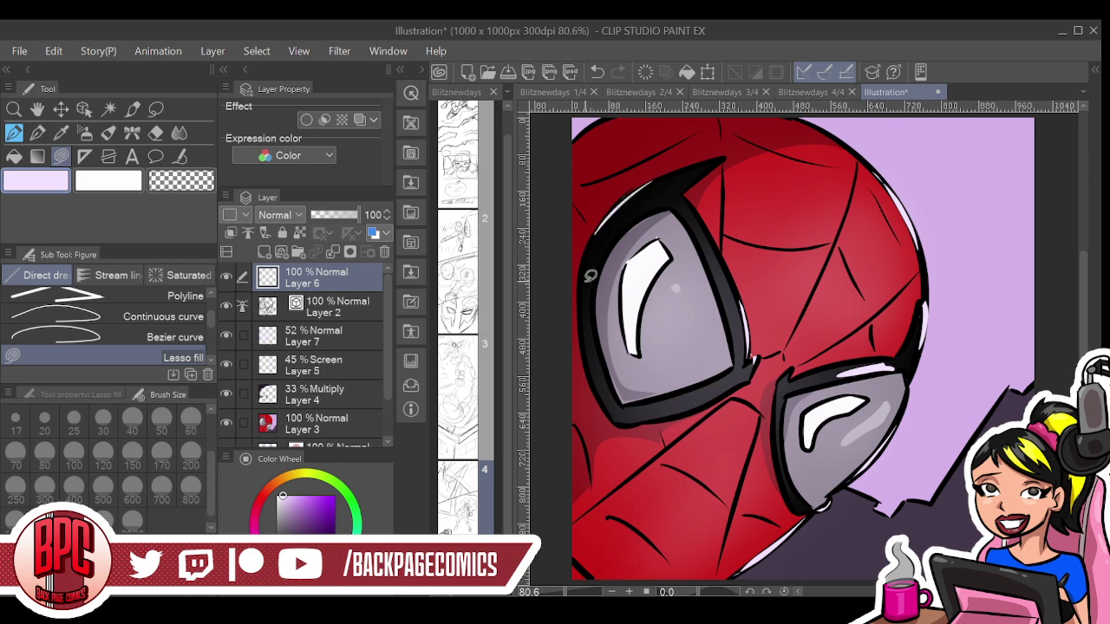